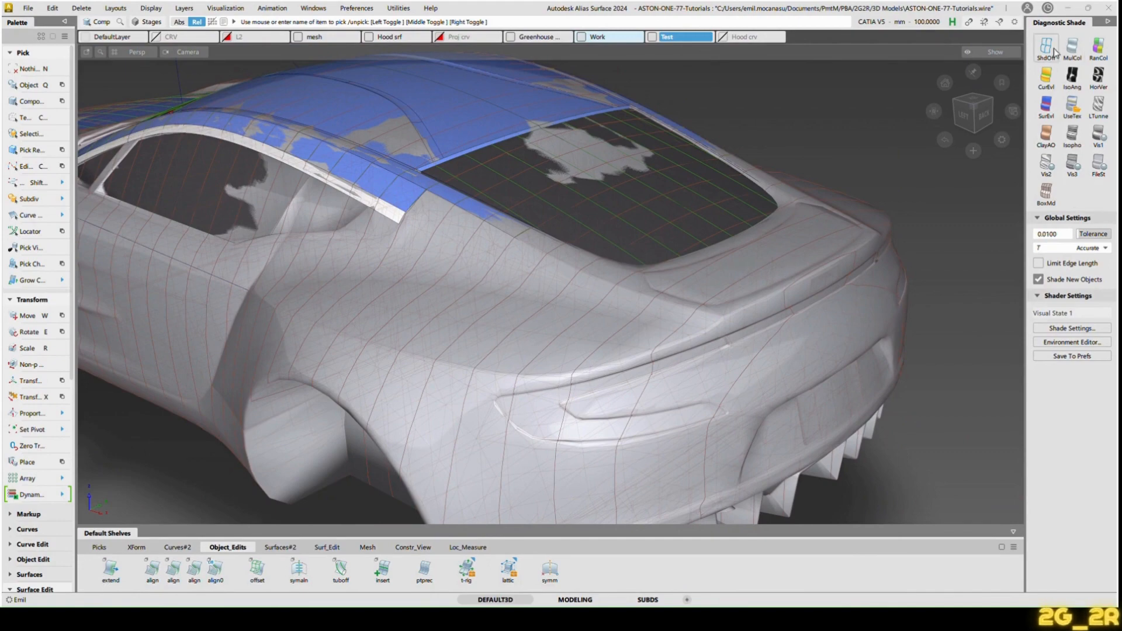
Step: Select the curve along the rear window's lower edge and duplicate it in place with copy and paste
left_click(737, 239)
left_click_drag(746, 270, 774, 310, "alt+shift")
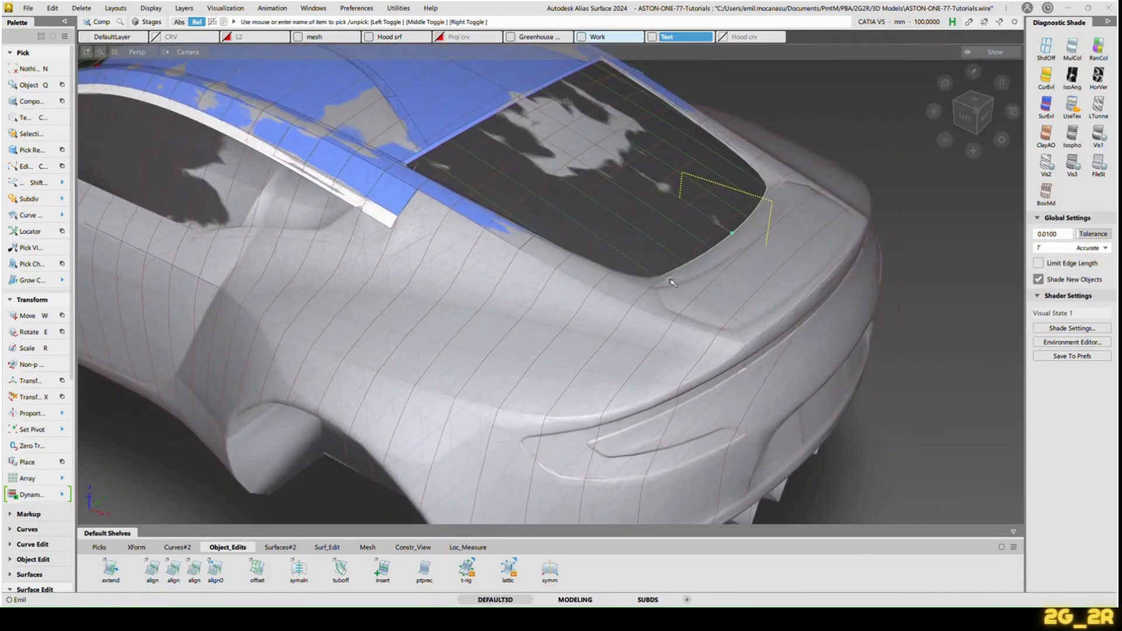
left_click_drag(672, 283, 791, 228, "alt+shift")
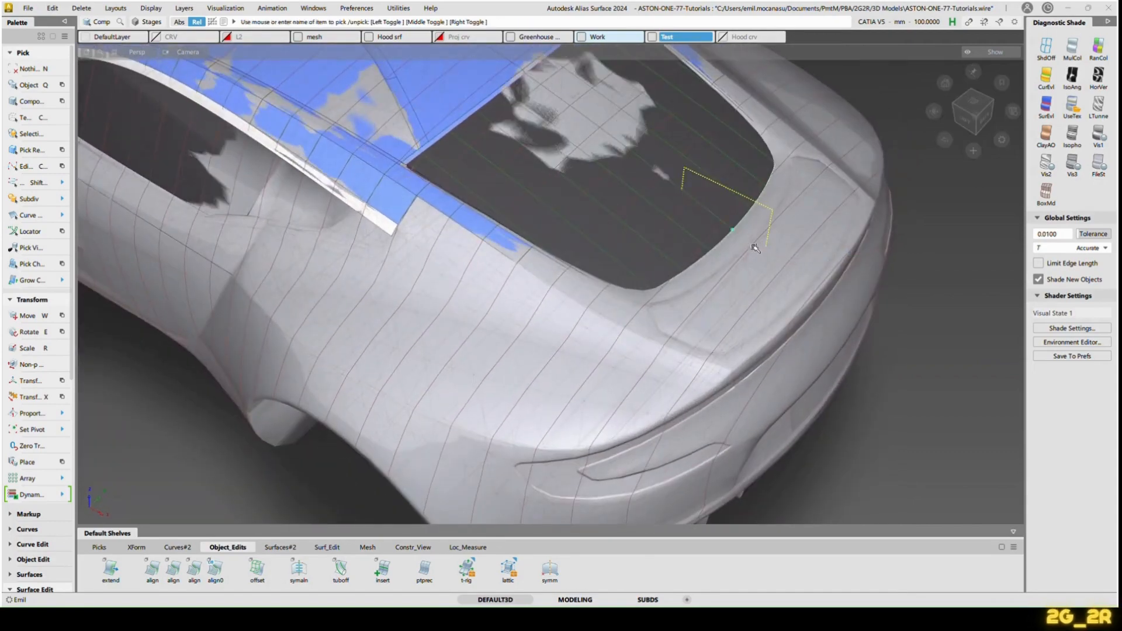
left_click_drag(848, 325, 729, 244, "alt+shift")
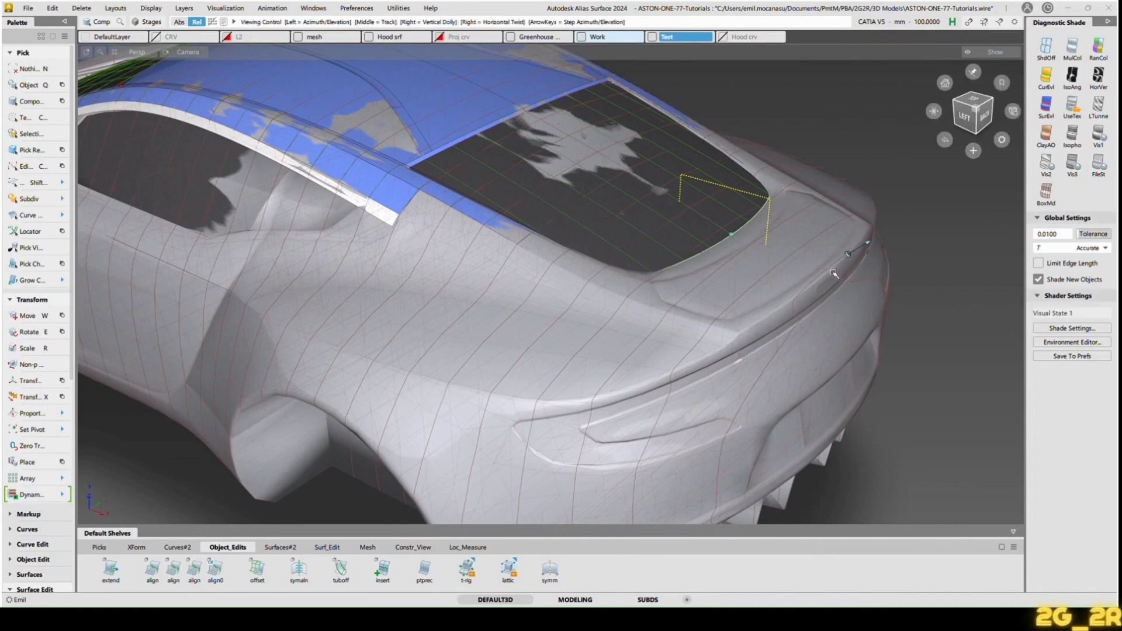
left_click_drag(837, 254, 697, 237, "alt+shift")
left_click_drag(760, 317, 736, 293, "alt+shift")
scroll(801, 303, "up", 5)
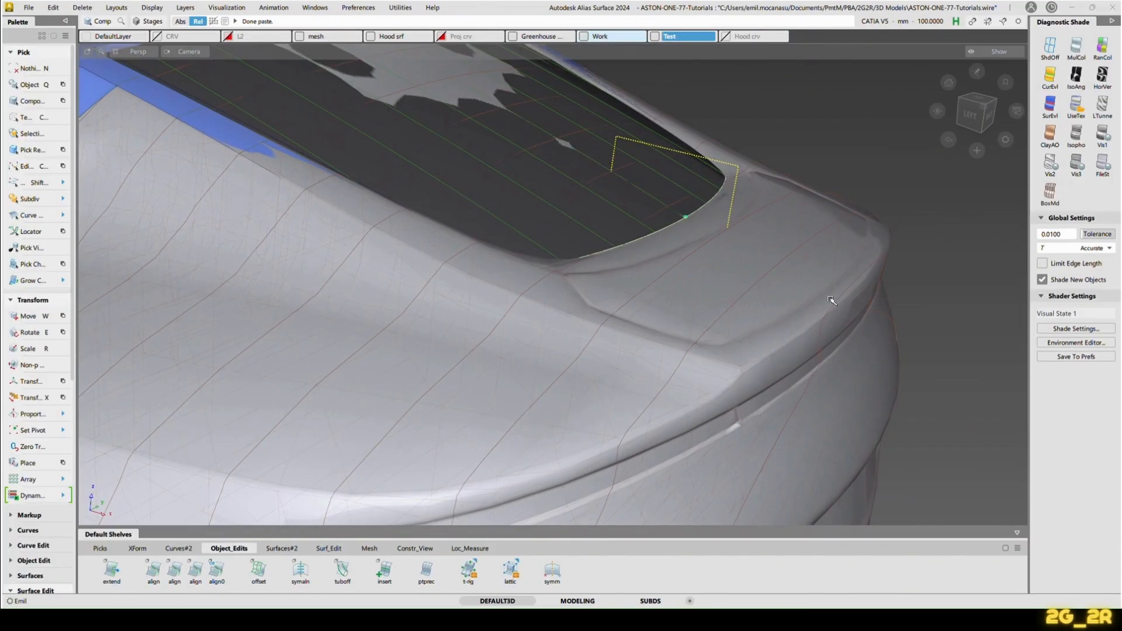
Step: Move the duplicated curve up about 14 mm in Z and rearward about 69 mm in X onto the trunk area
key("w")
right_click_drag(892, 358, 900, 342)
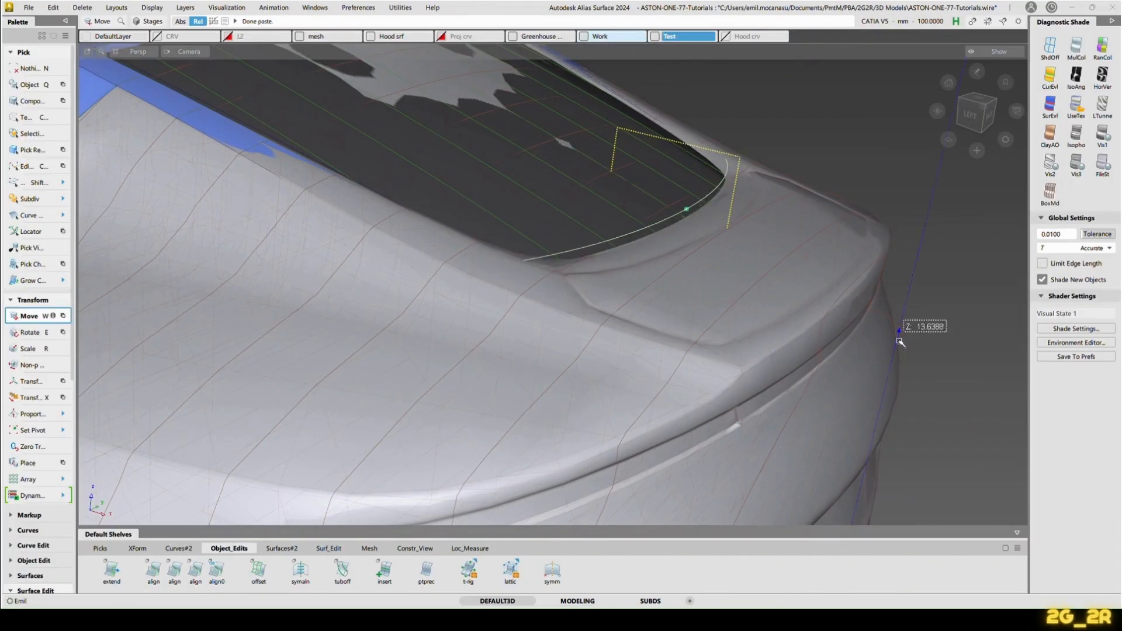
middle_click_drag(781, 280, 835, 294)
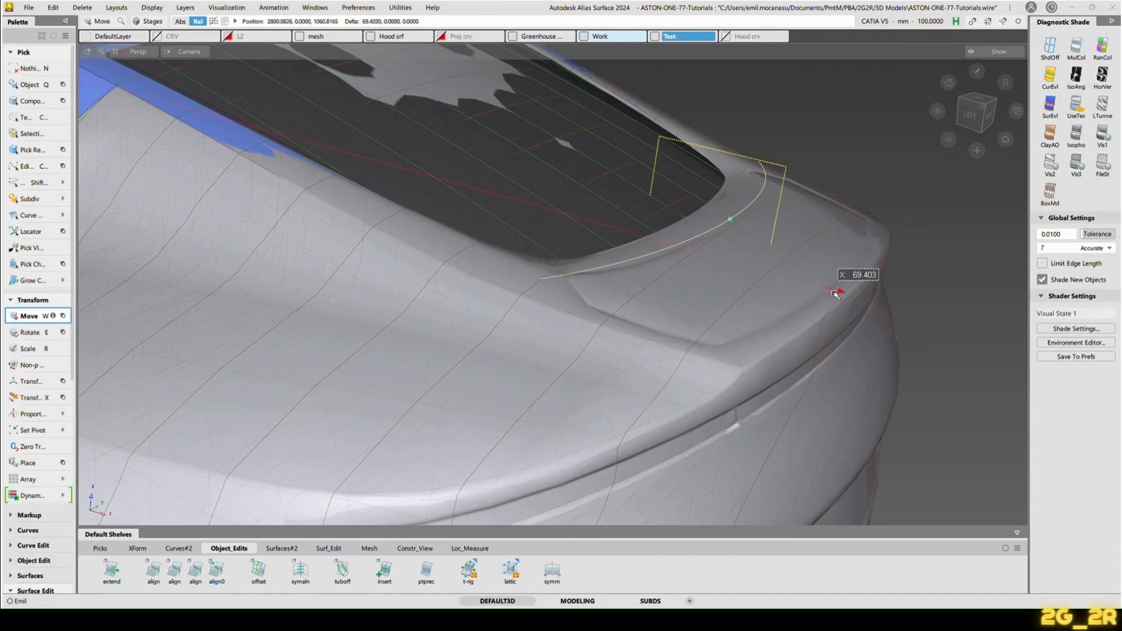
Step: Create a Skin surface between the rear window's lower edge and the offset curve
mouse_move(836, 294)
left_mouse_down("alt+shift")
mouse_move(857, 288)
mouse_move(816, 303)
left_mouse_up("alt+shift")
right_click_drag(804, 292, 685, 242, "ctrl+shift")
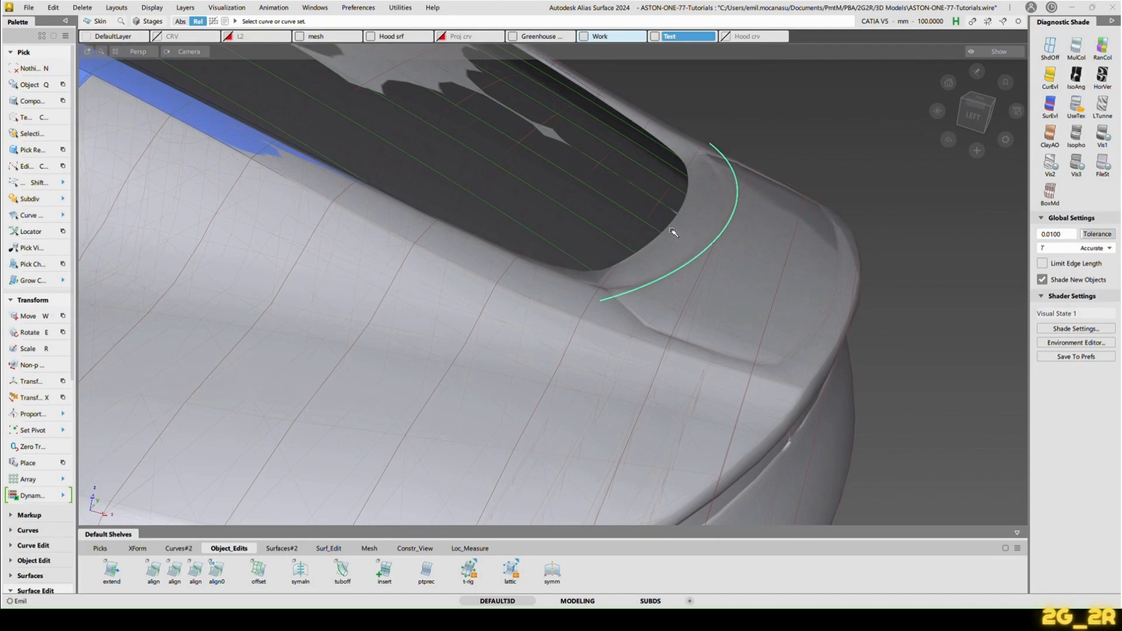
left_click(668, 229)
left_click(709, 236)
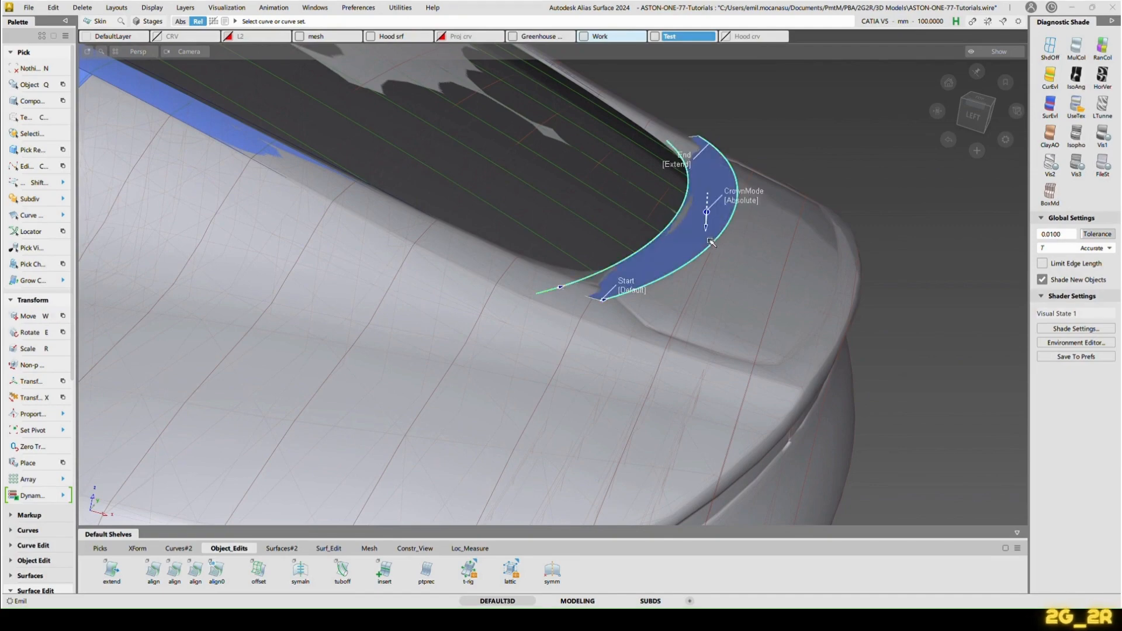
Step: Switch the cross sections on the body mesh and the new skin surface to lengthwise Y sections
left_click_drag(710, 236, 654, 316, "alt+shift")
key("q")
left_click(676, 305)
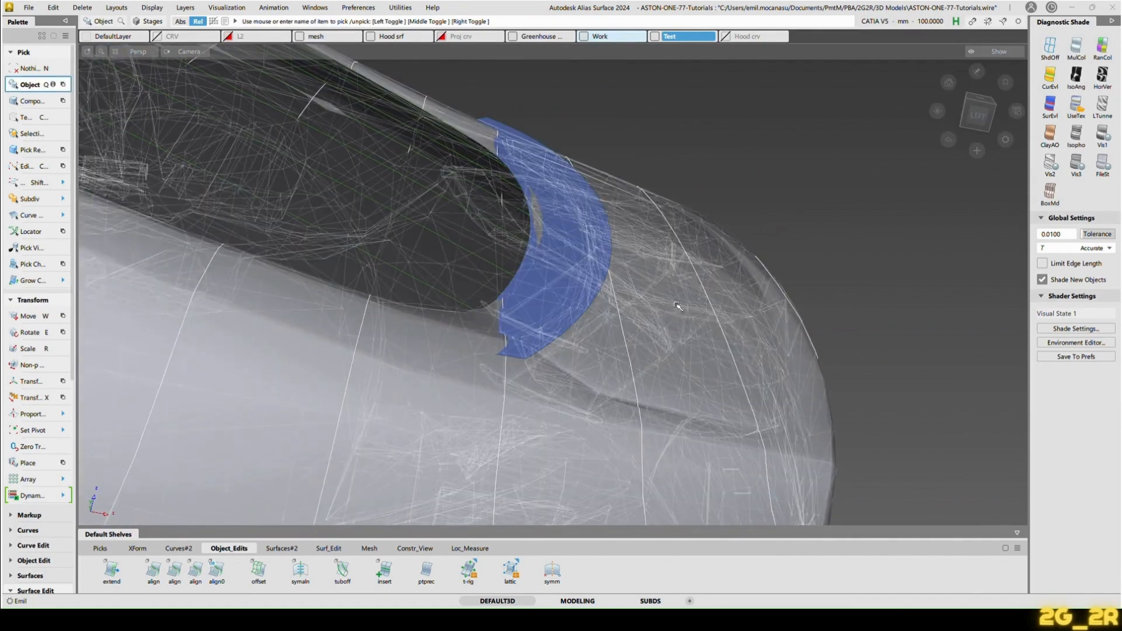
left_click_drag(566, 270, 565, 283, "ctrl+shift")
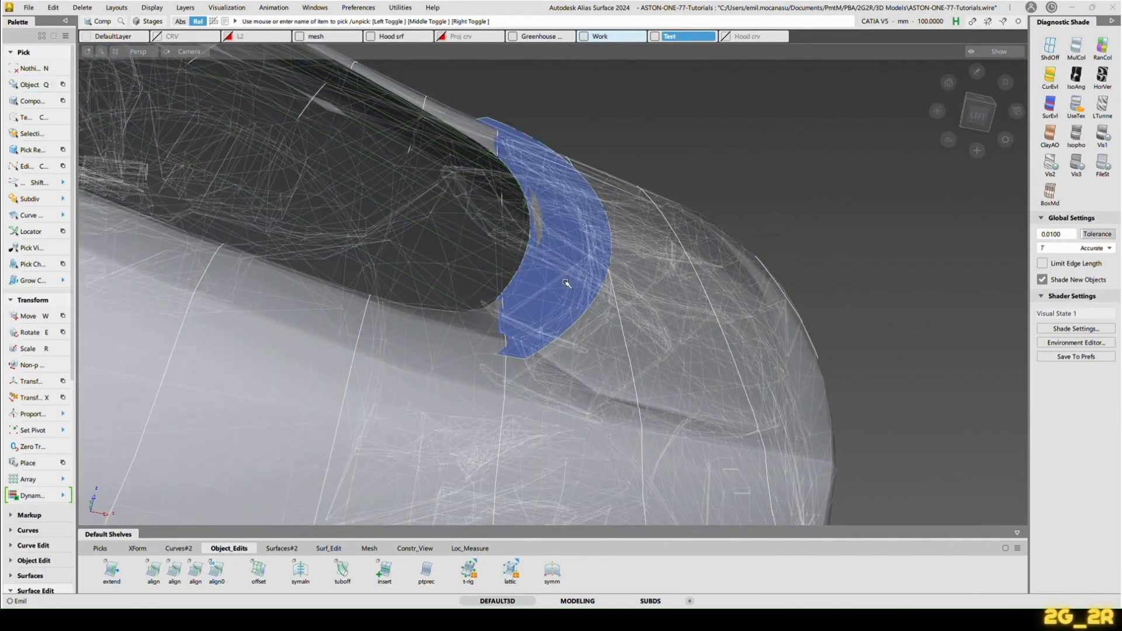
left_click(482, 551)
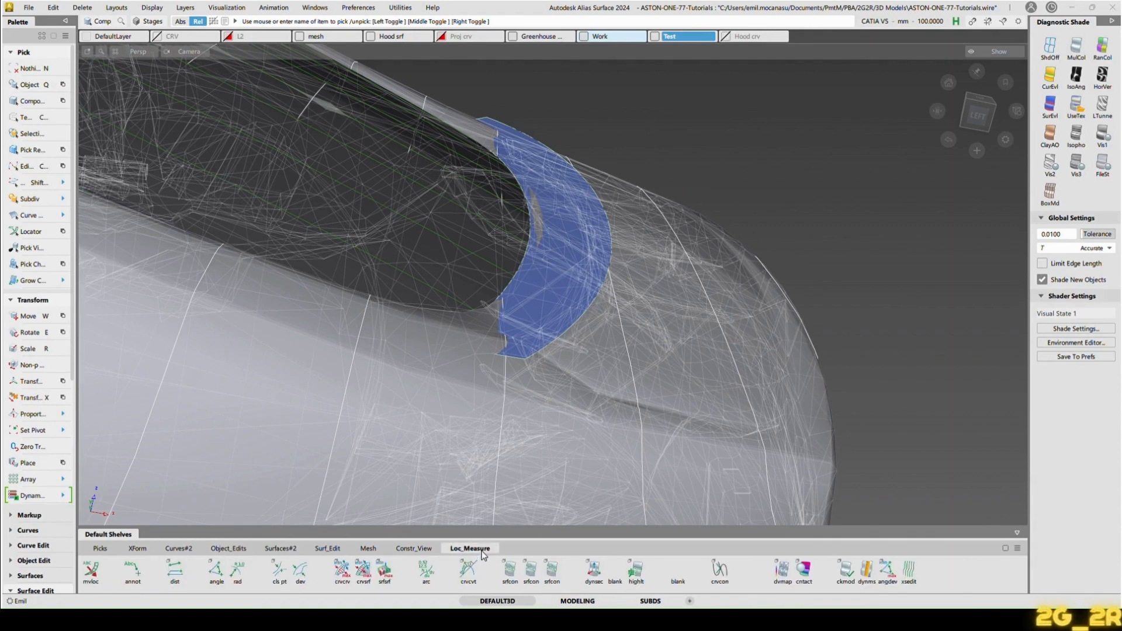
left_click(887, 567)
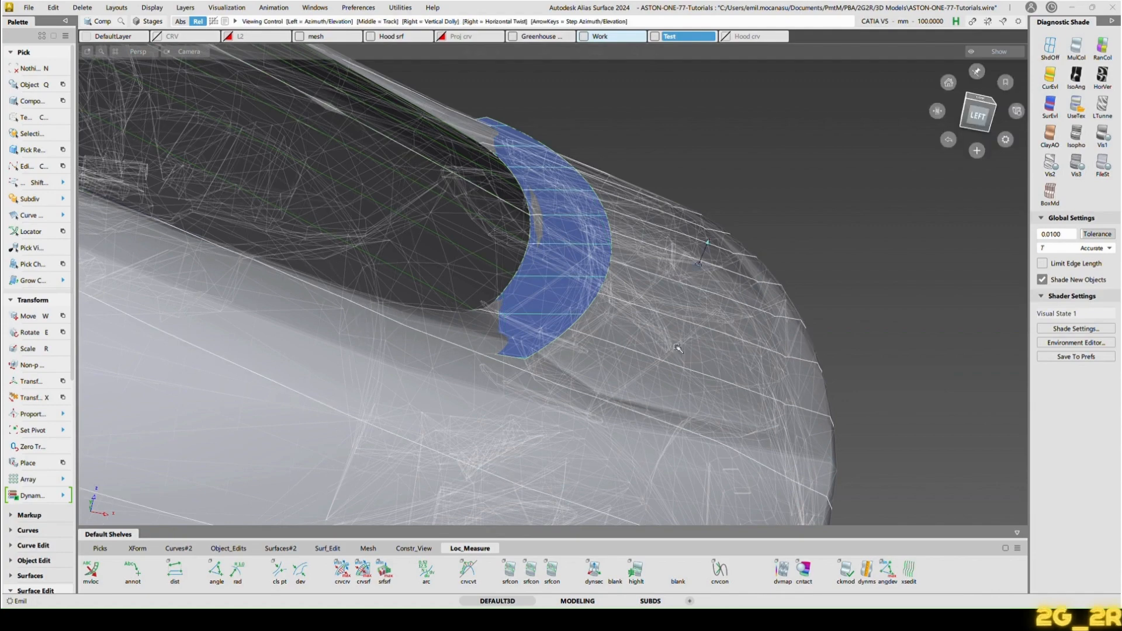
left_click_drag(674, 339, 661, 320, "alt+shift")
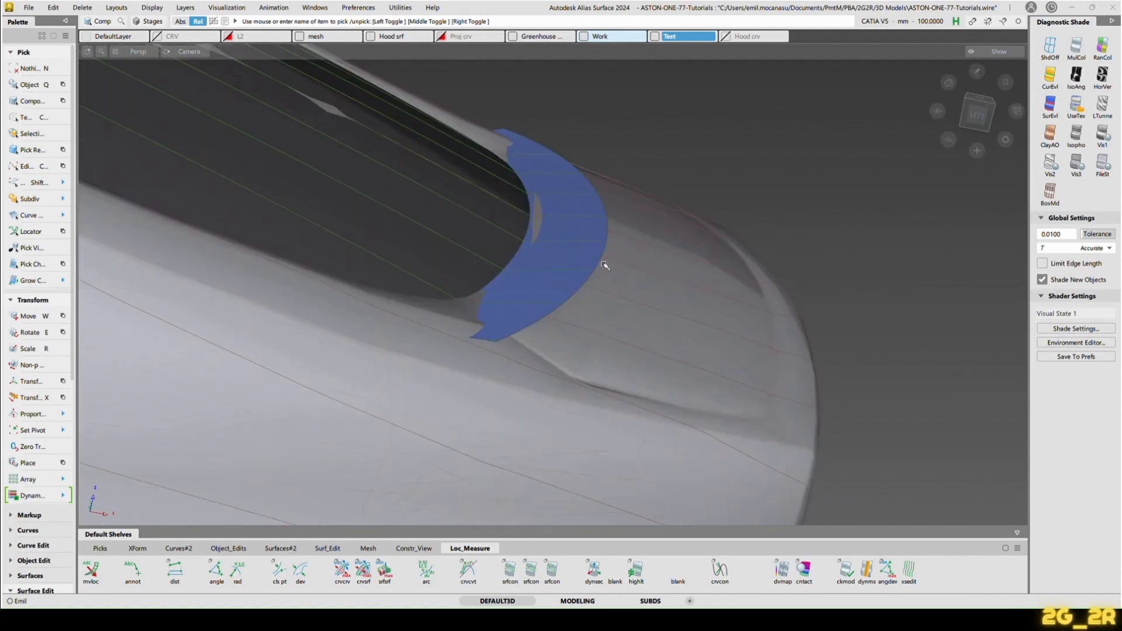
Step: Move the offset curve slightly forward and down so the skin surface lies closer to the body mesh
left_click(598, 255)
key("w")
left_click_drag(836, 211, 847, 215)
right_click_drag(850, 221, 848, 217)
left_click_drag(851, 221, 844, 223)
right_click_drag(846, 225, 849, 228)
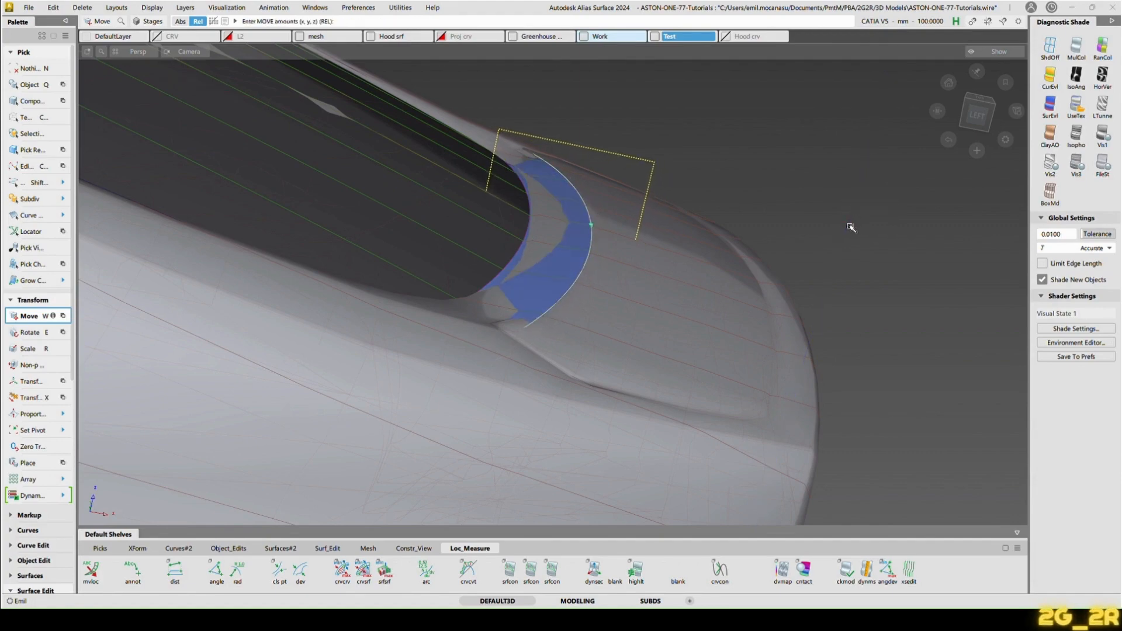
Step: Check the skin's fit against the body mesh from above and from the side, and delete the skin surface
left_click_drag(849, 227, 691, 248, "alt+shift")
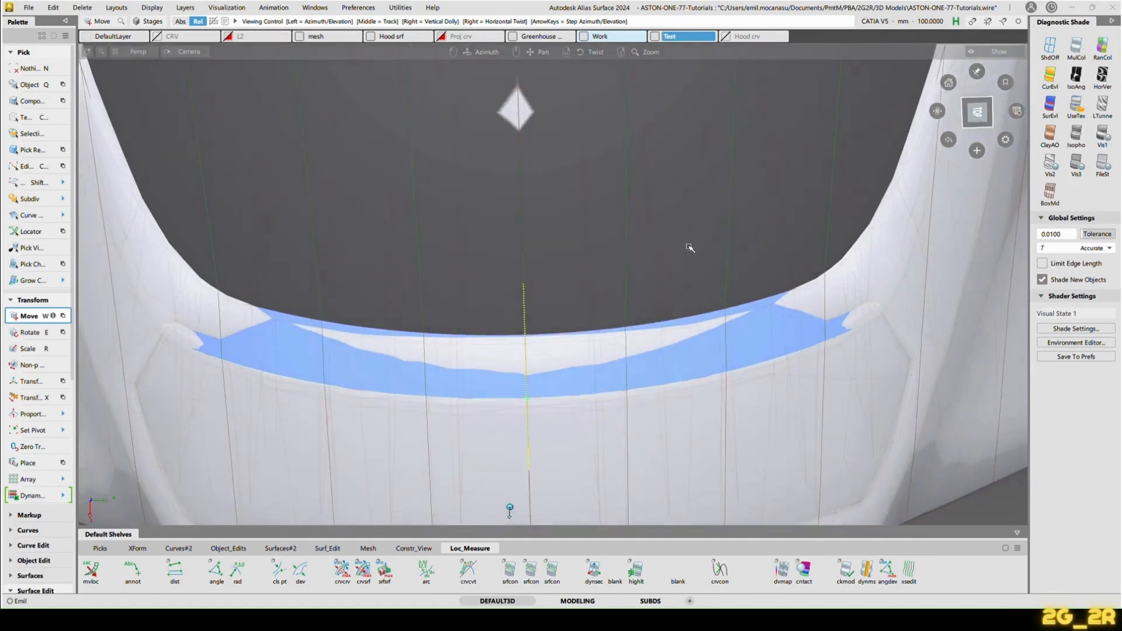
left_click(975, 113)
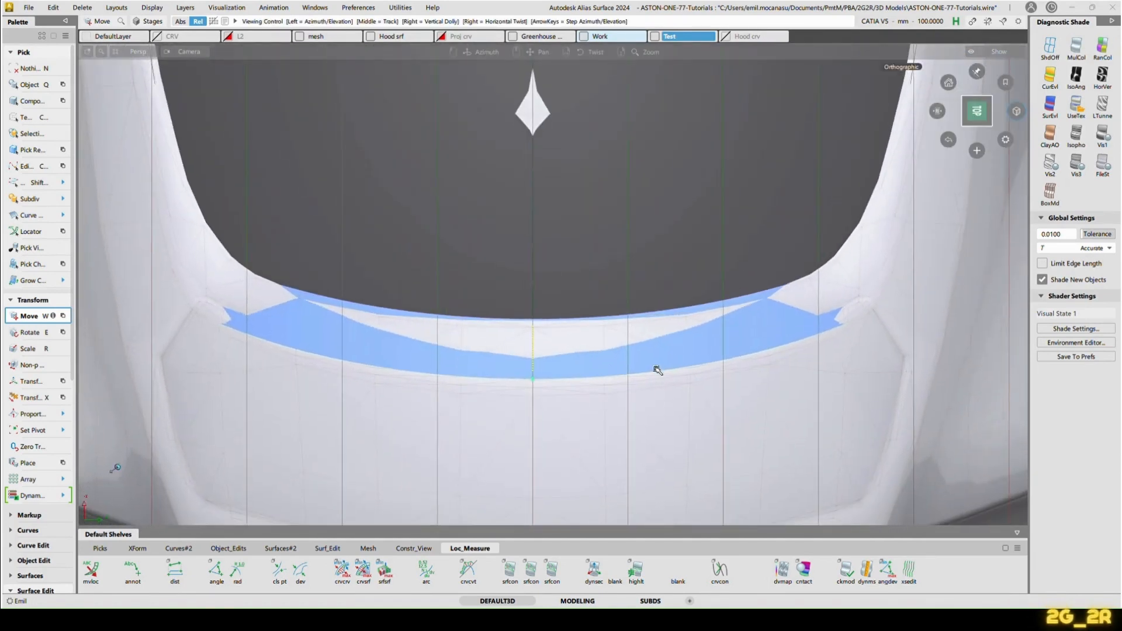
middle_click_drag(656, 370, 764, 313, "alt+shift")
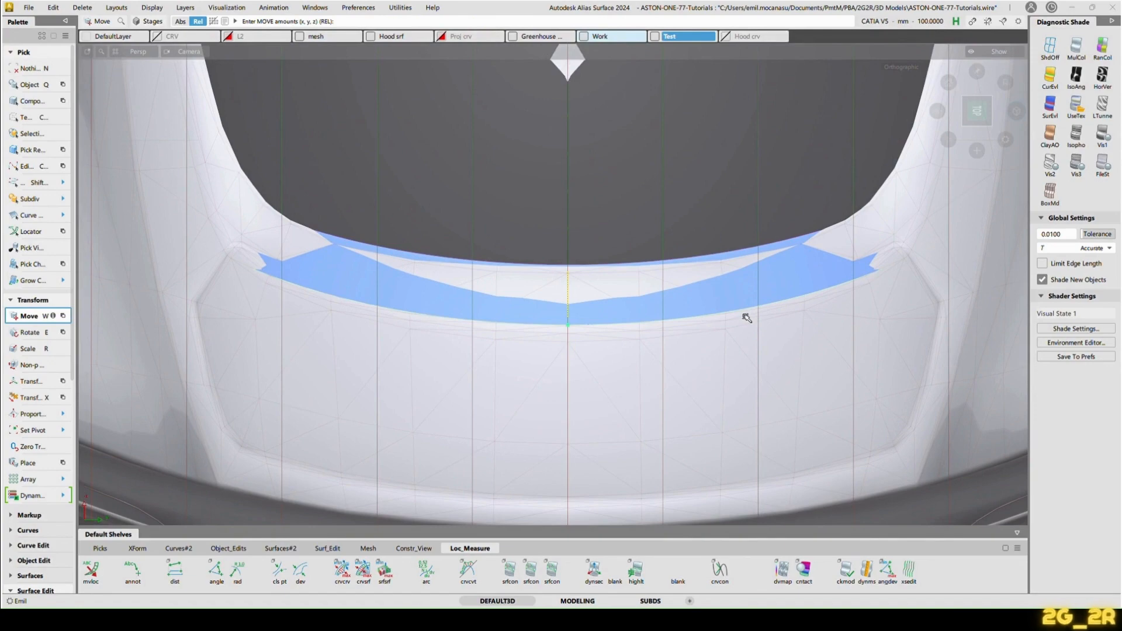
left_click_drag(693, 421, 541, 180, "alt+shift")
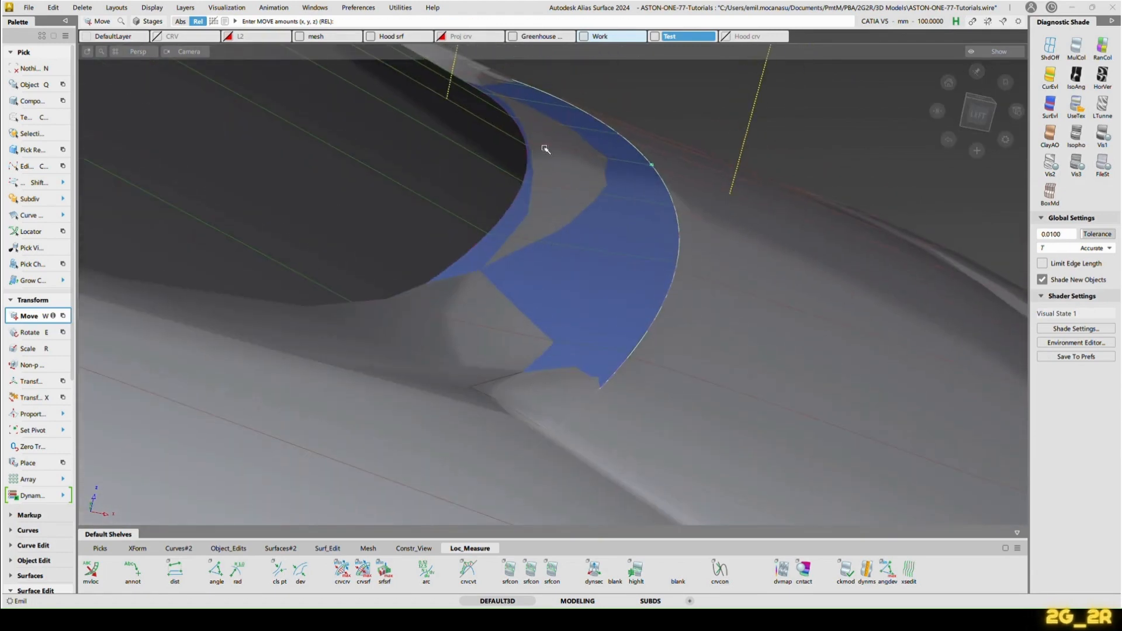
left_click_drag(617, 219, 620, 249, "ctrl+shift")
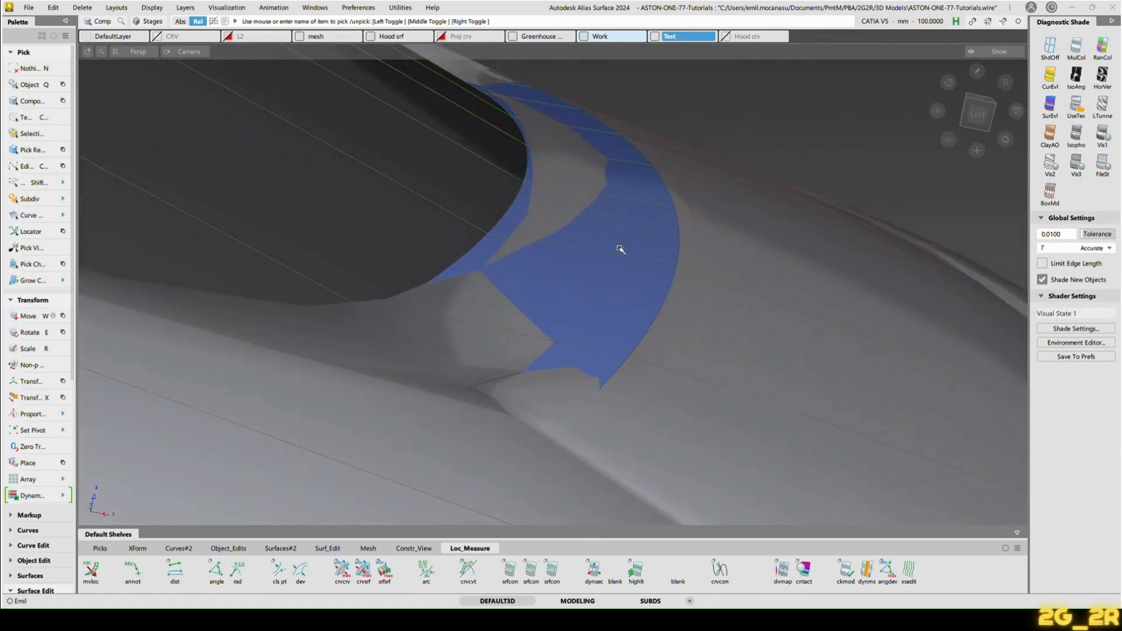
left_click(620, 249)
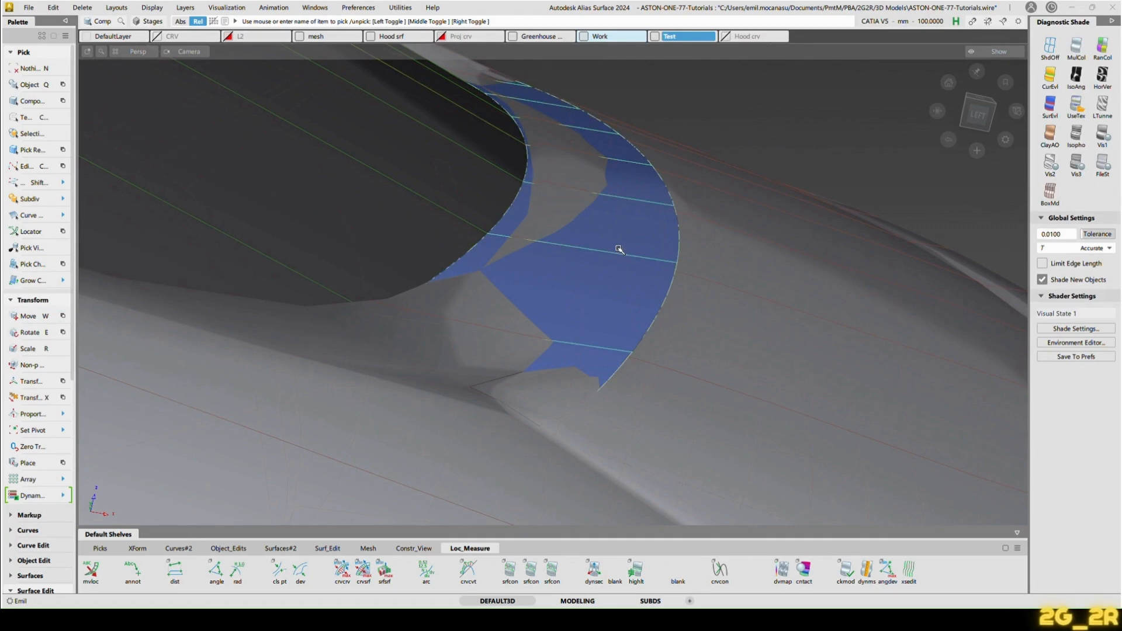
key("Delete")
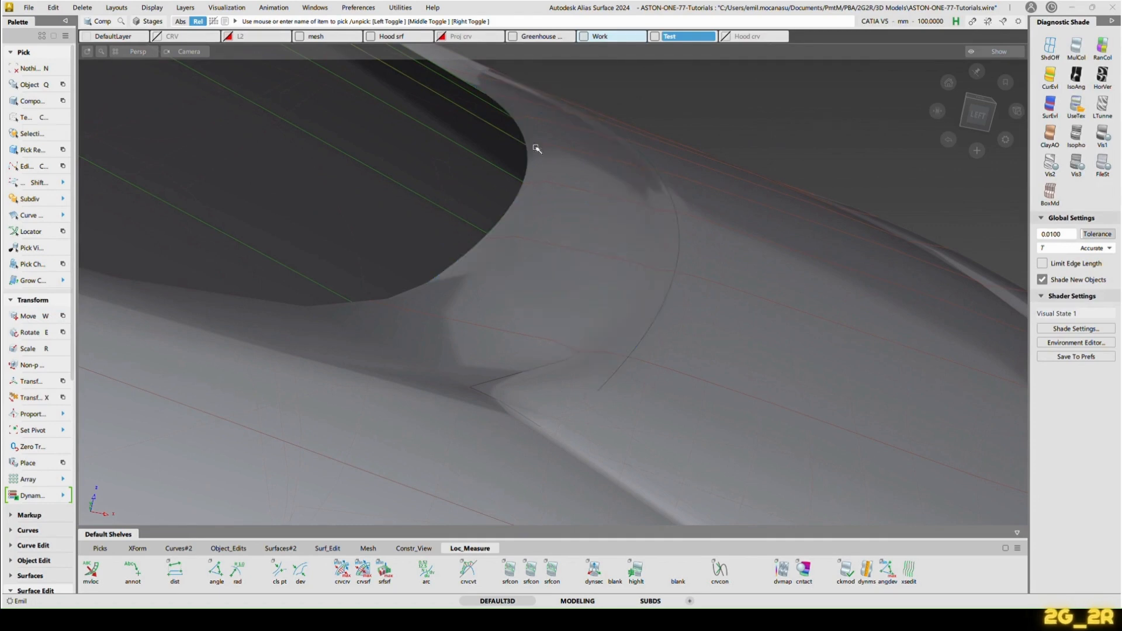
left_click(509, 187)
key("Delete")
Step: Draw a short straight edit-point curve starting at the rear window's edge and running rearward over the body mesh
middle_click_drag(557, 187, 529, 211, "ctrl+shift")
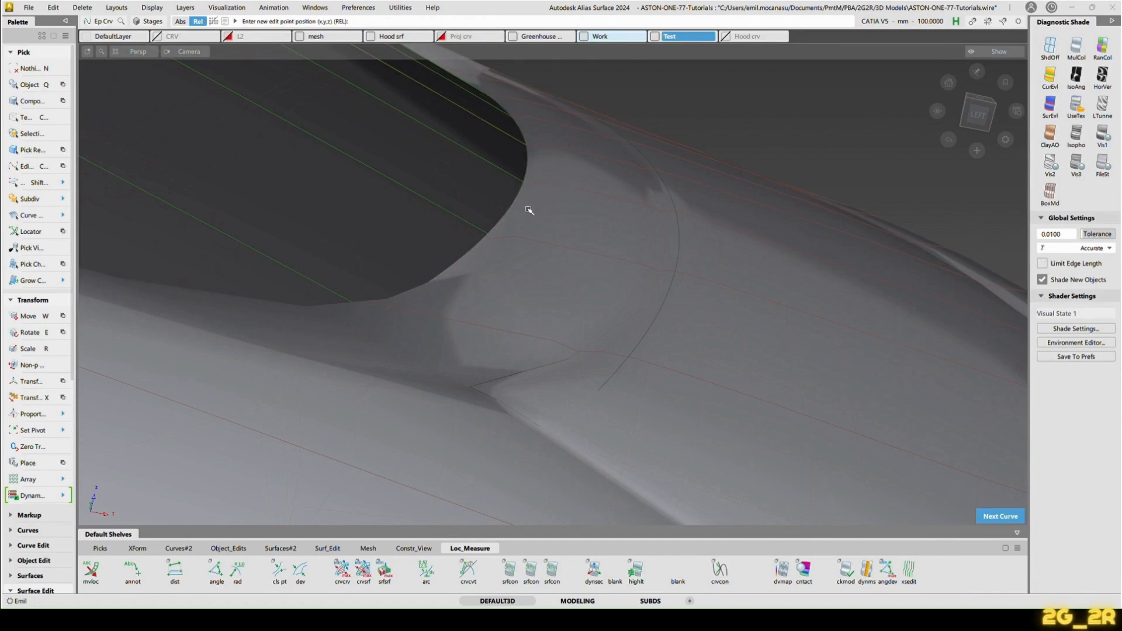
left_click_drag(506, 222, 588, 118, "ctrl+alt")
right_click_drag(564, 170, 549, 212, "alt+shift")
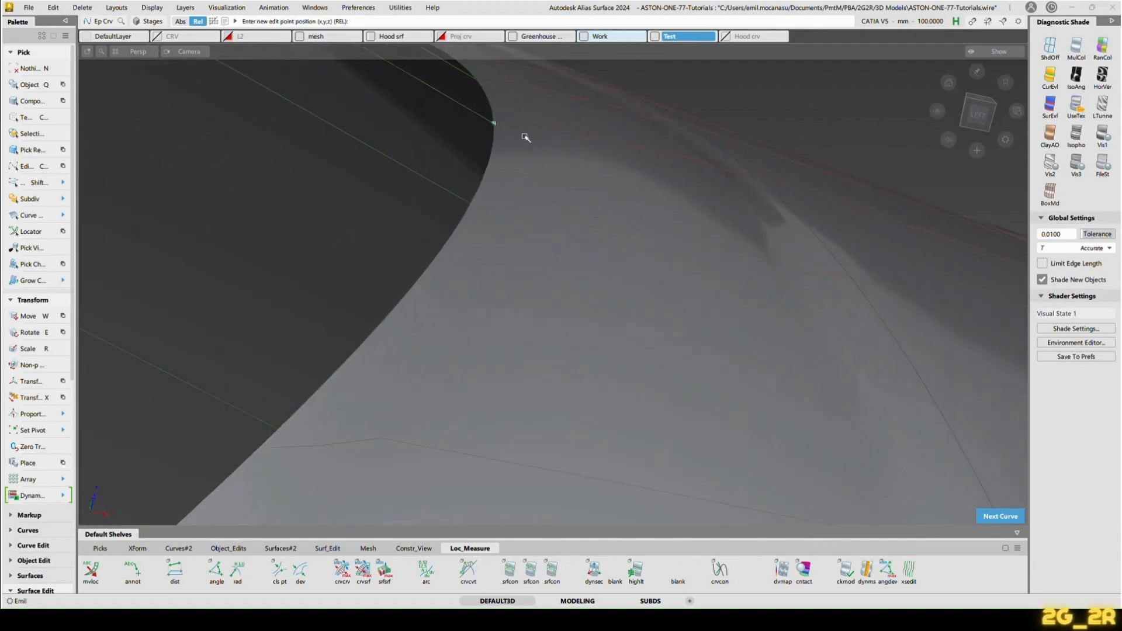
left_click_drag(517, 125, 531, 120)
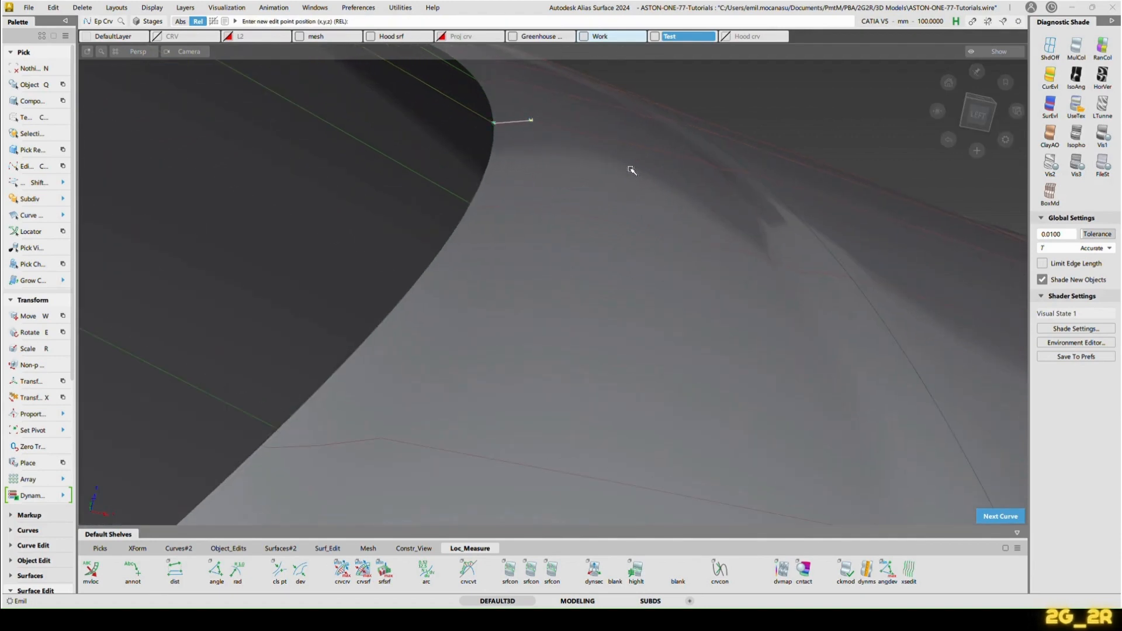
Step: Build a narrow Profile surface by sweeping the short line along the rear window's lower edge
right_click_drag(557, 159, 527, 144, "ctrl+shift")
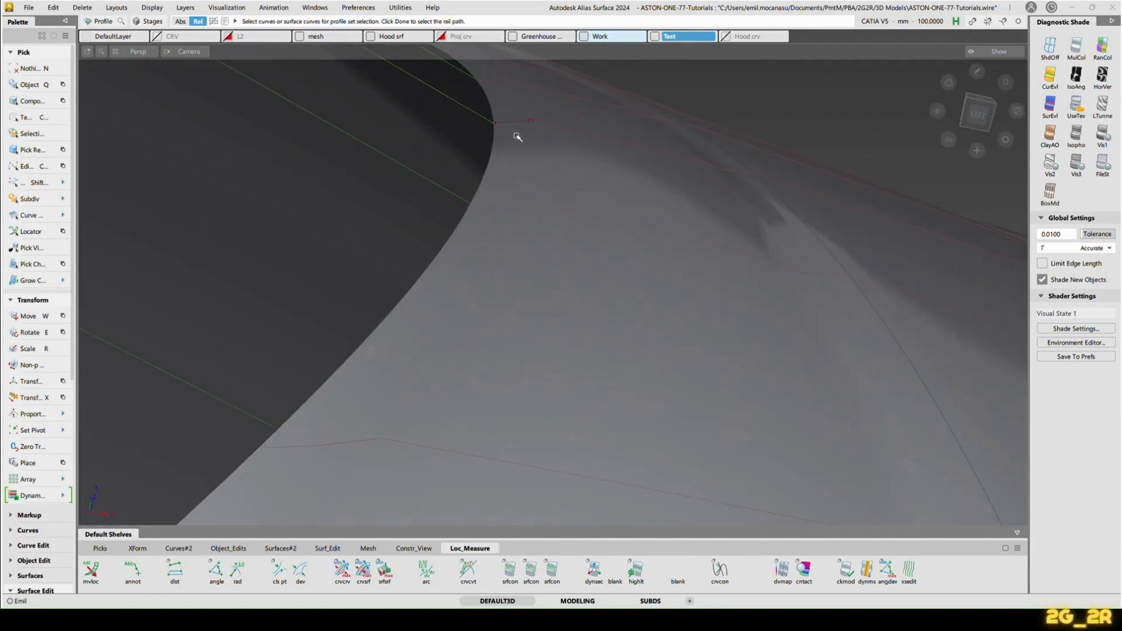
left_click(514, 123)
key("space")
left_click(492, 163)
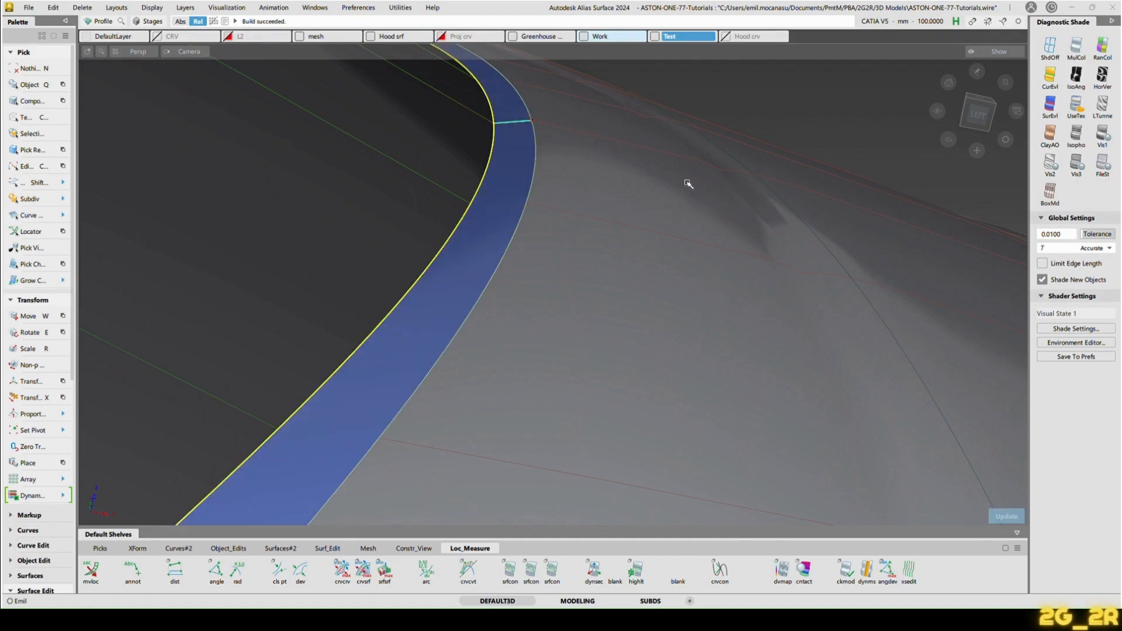
key("n")
Step: Create a Skin surface from the narrow strip's outer edge to the offset curve and flip its crown direction
right_click_drag(586, 221, 522, 232, "ctrl+shift")
left_click(520, 231)
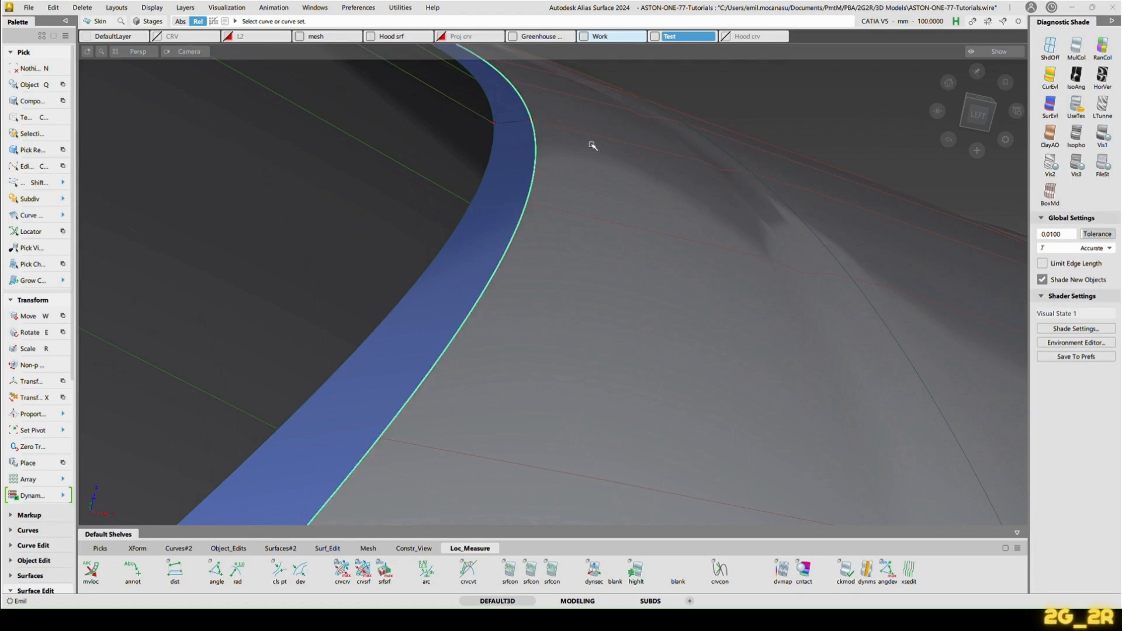
right_click_drag(592, 146, 563, 168, "alt+shift")
left_click(569, 203)
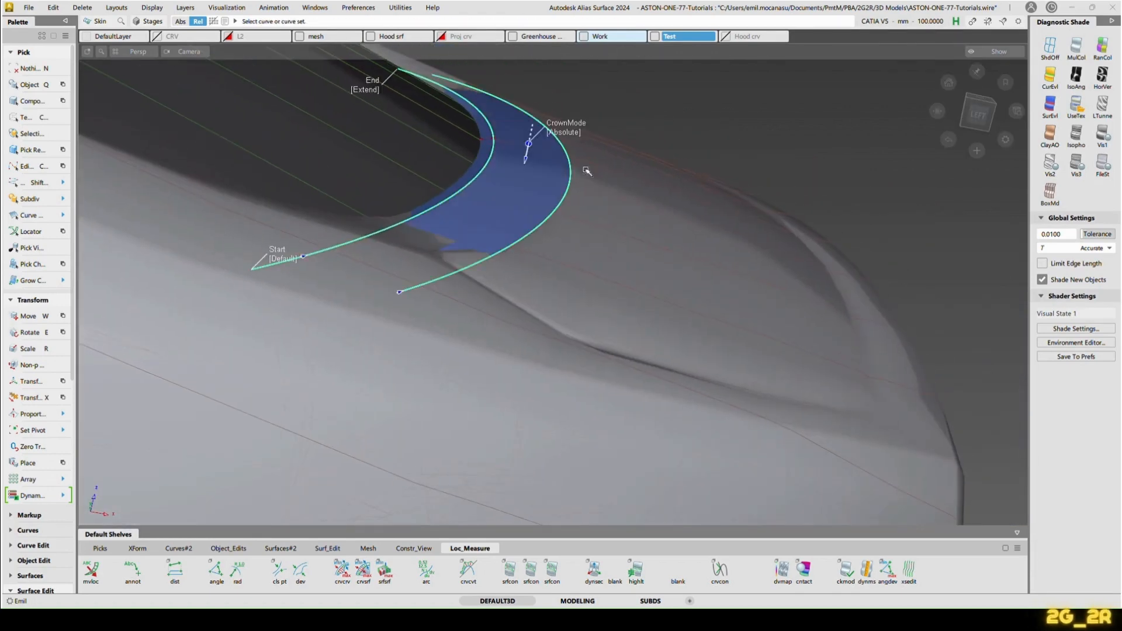
left_click(532, 132)
left_click_drag(521, 173, 534, 191, "alt+shift")
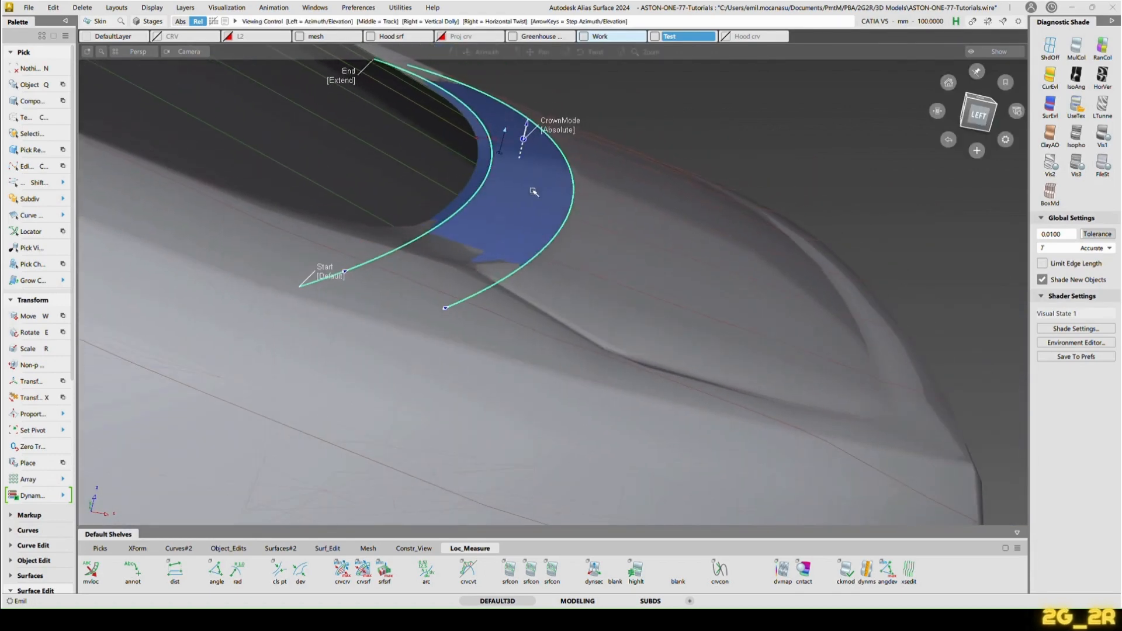
Step: Update the cross sections to include the new strip and skin surfaces, and turn off the diagnostic shading
left_click(910, 575)
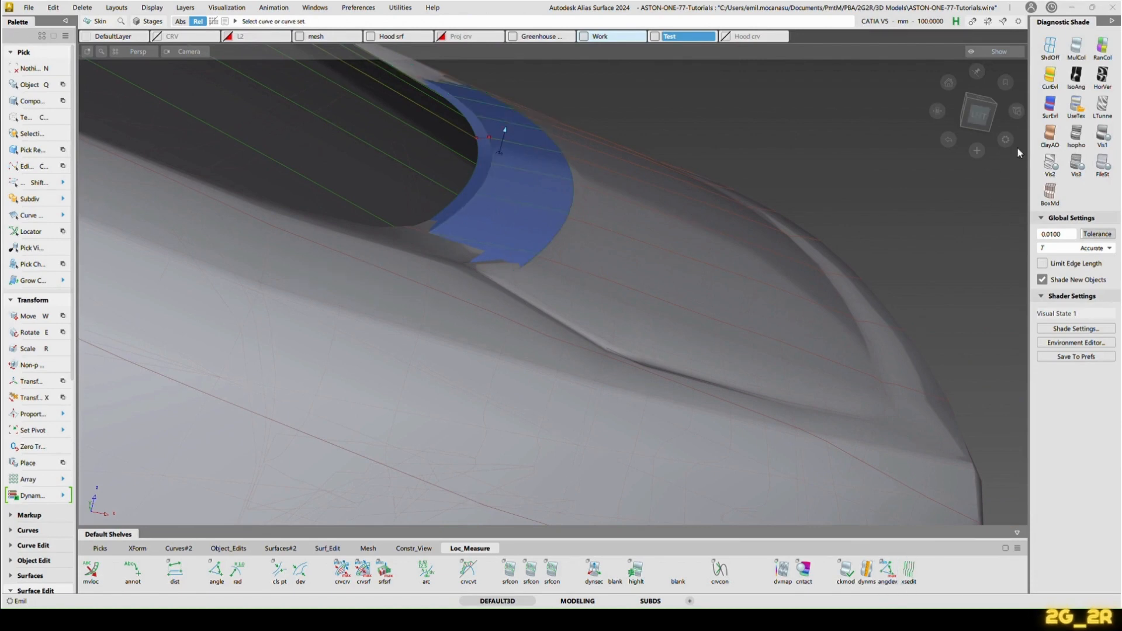
left_click(1050, 47)
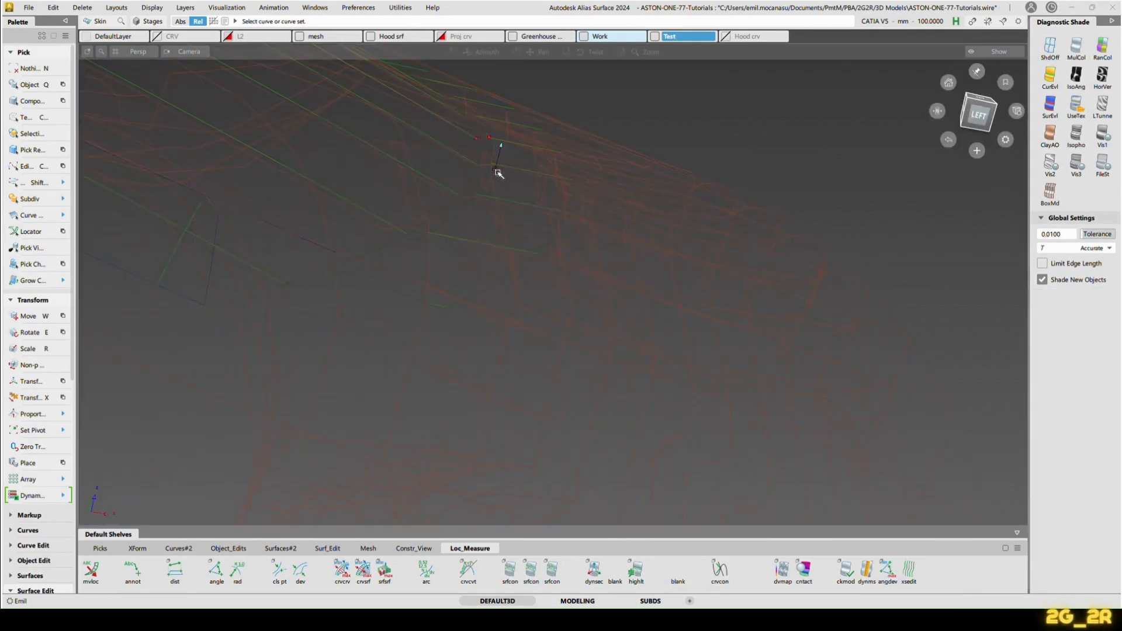
right_click_drag(498, 173, 491, 207, "alt+shift")
left_click_drag(490, 208, 517, 207, "alt+shift")
Step: Pick the skin surface's outer curve behind the rear window and display its control vertices
left_click_drag(704, 375, 692, 317, "ctrl+shift")
left_click(692, 317)
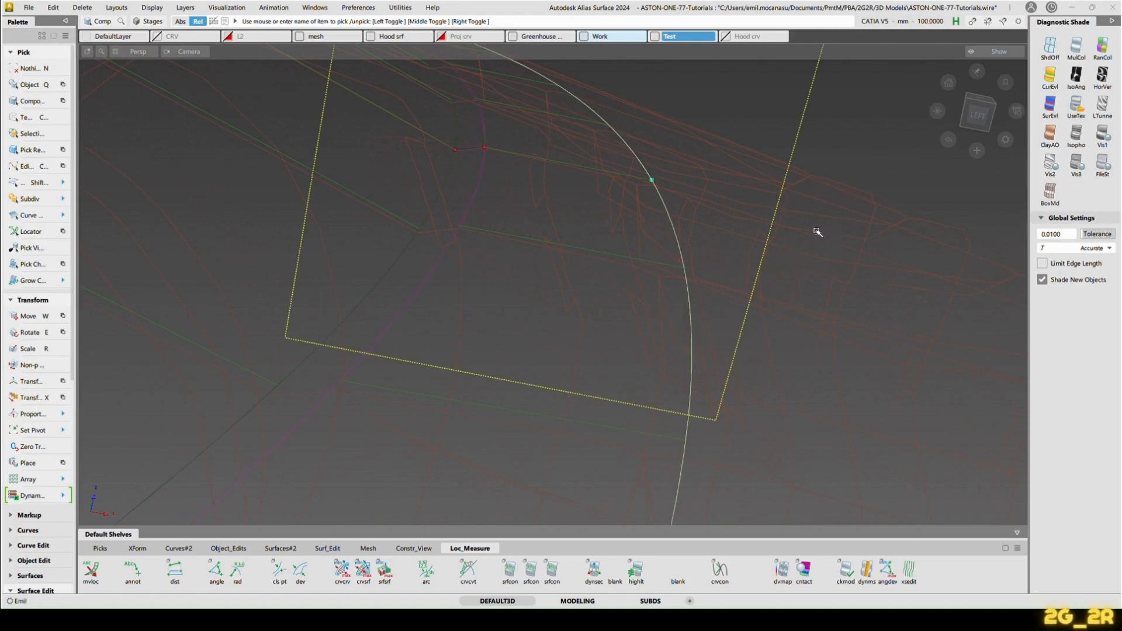
key("Delete")
left_click_drag(809, 232, 741, 269, "ctrl+shift")
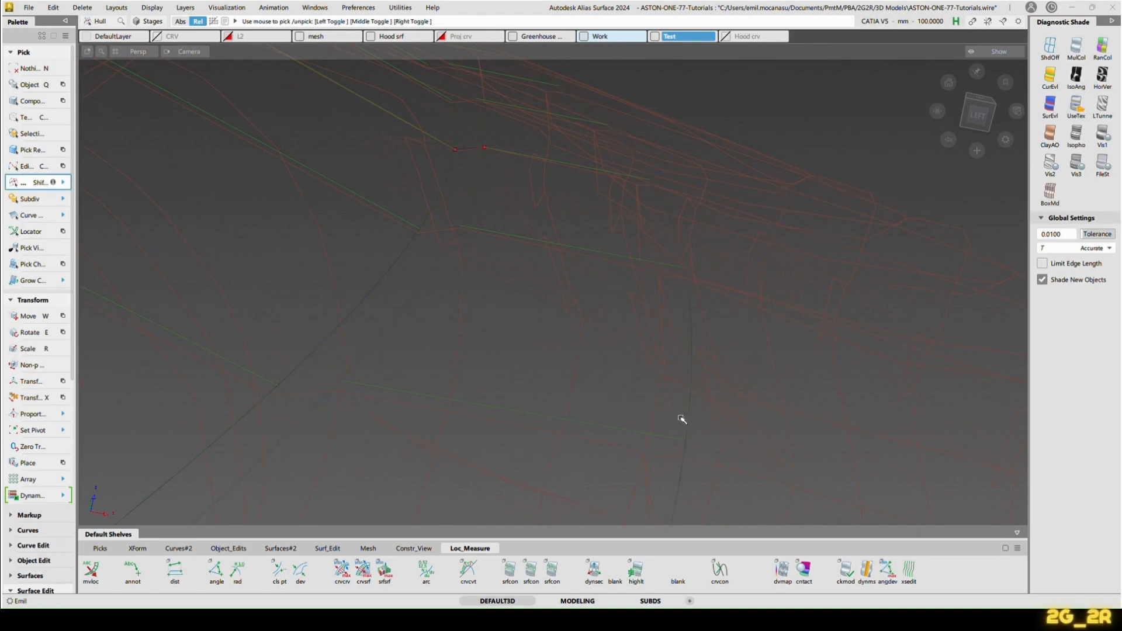
key("ctrl+z")
right_click_drag(863, 331, 824, 252, "ctrl+shift")
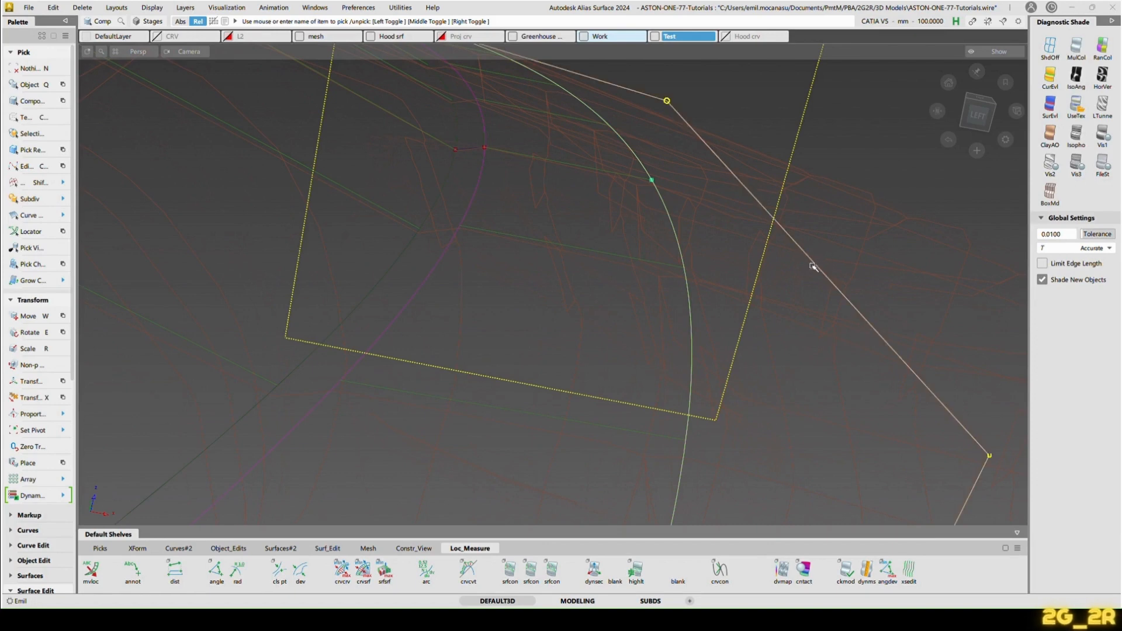
Step: Shift the outer curve's control vertices slightly downward along their normals with Transform CV
left_click_drag(801, 267, 789, 260, "ctrl+shift")
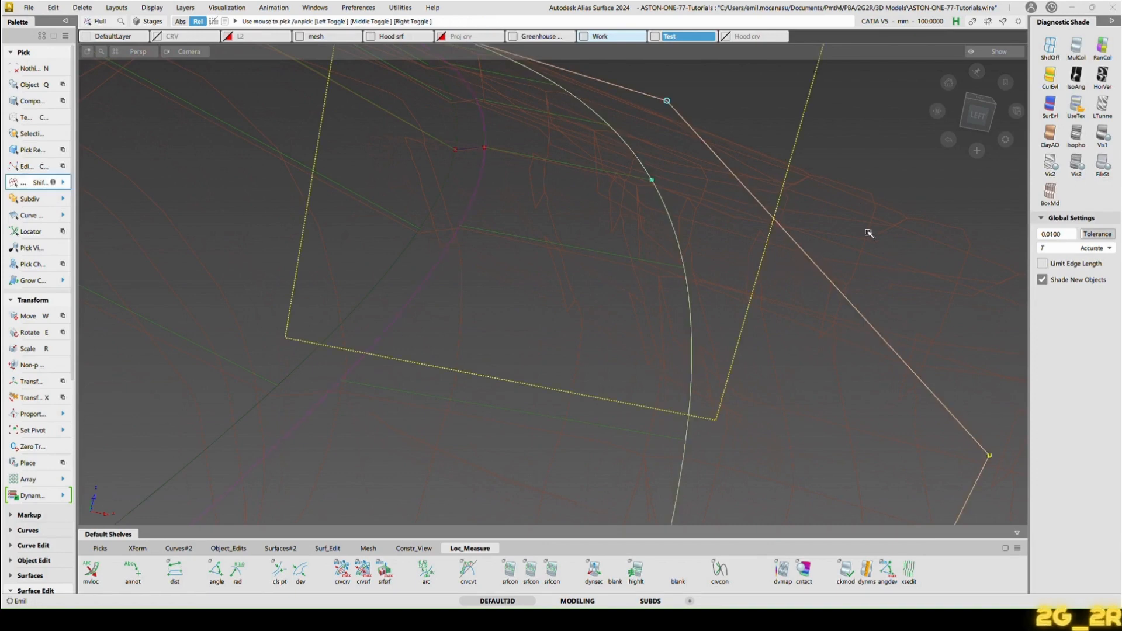
key("x")
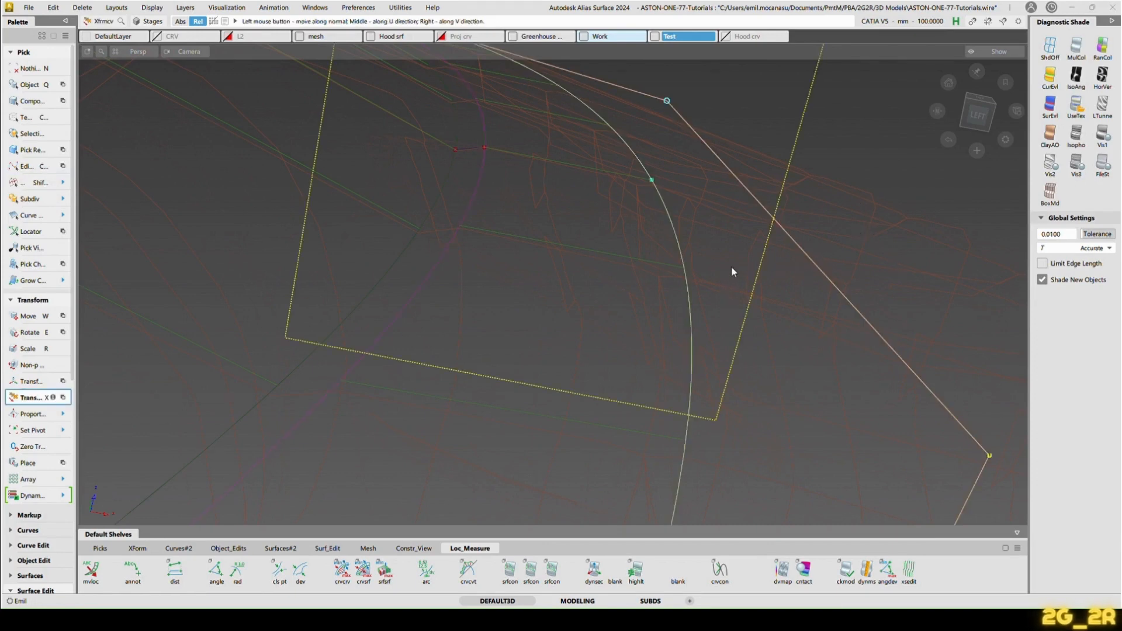
left_click_drag(896, 121, 908, 156)
right_click_drag(908, 156, 906, 170)
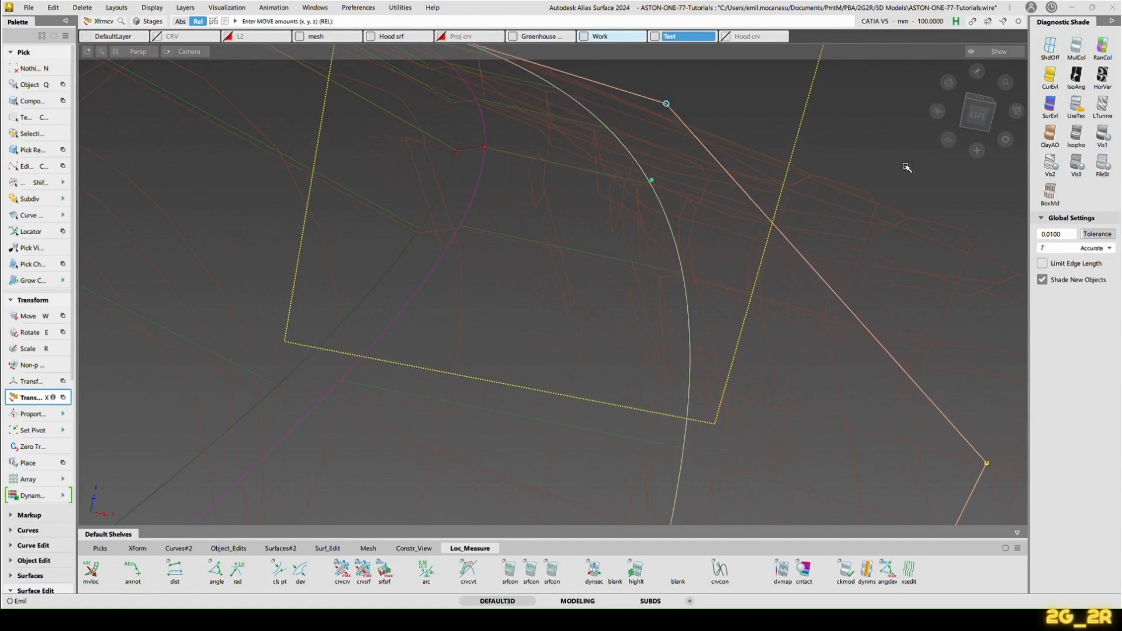
left_click(607, 321, "alt+shift")
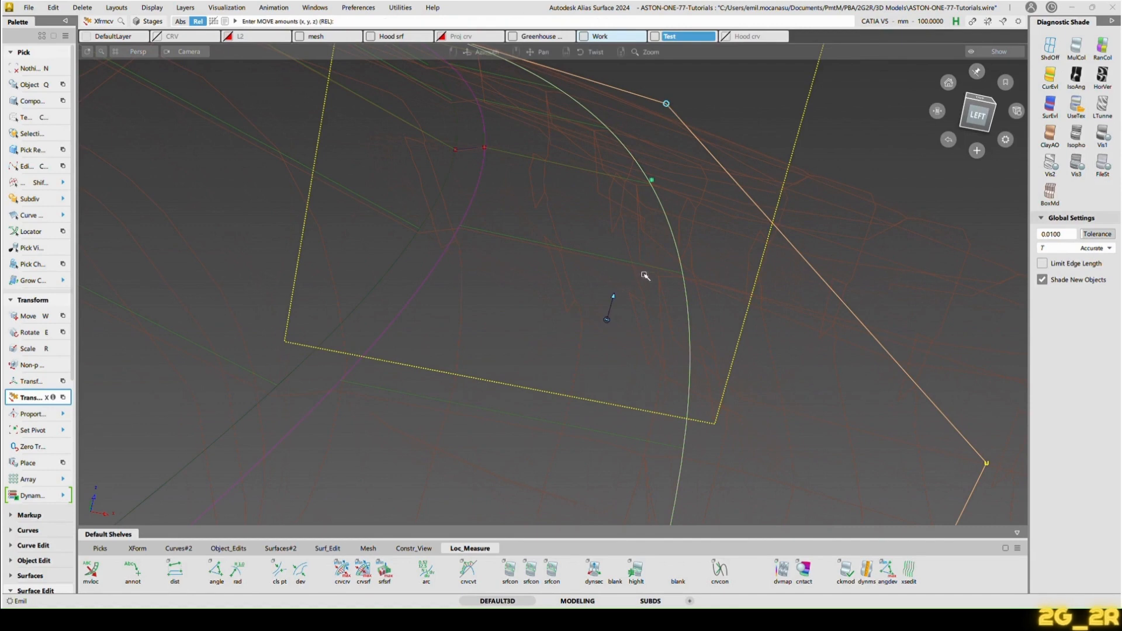
right_click_drag(646, 274, 663, 281, "alt+shift")
left_click_drag(691, 298, 643, 309, "alt+shift")
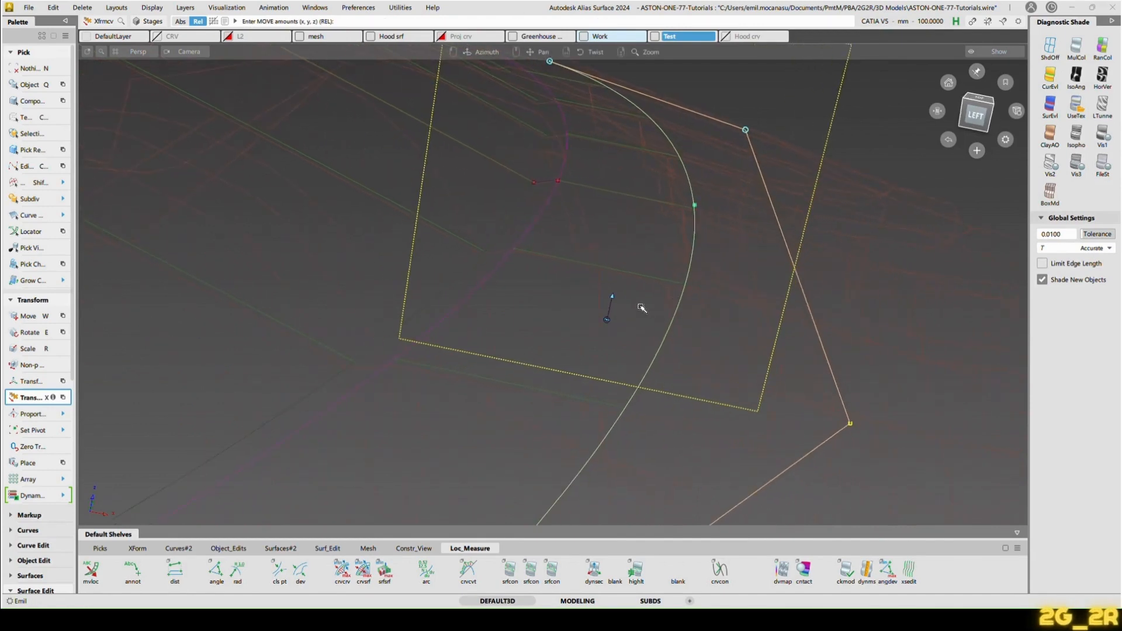
middle_click_drag(642, 309, 702, 195, "alt+shift")
left_click_drag(545, 236, 671, 232, "alt+shift")
Step: Duplicate the outer curve and move the copy rearward, close to the body's rear edge
left_click(578, 301)
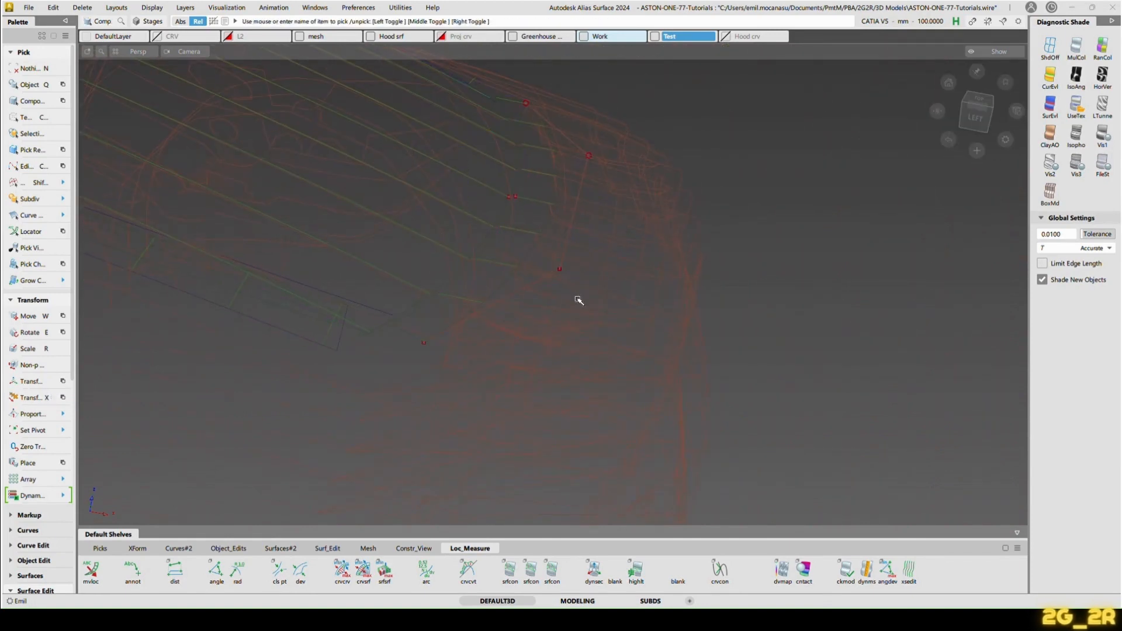
left_click(581, 277)
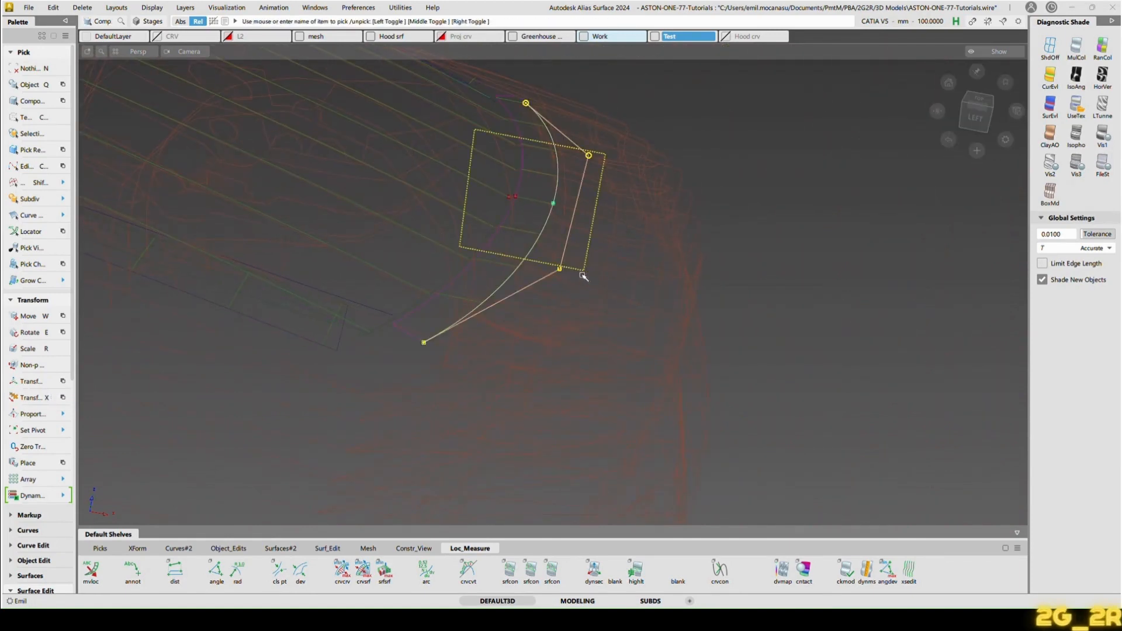
key("ctrl+v")
left_click_drag(589, 281, 701, 190, "alt+shift")
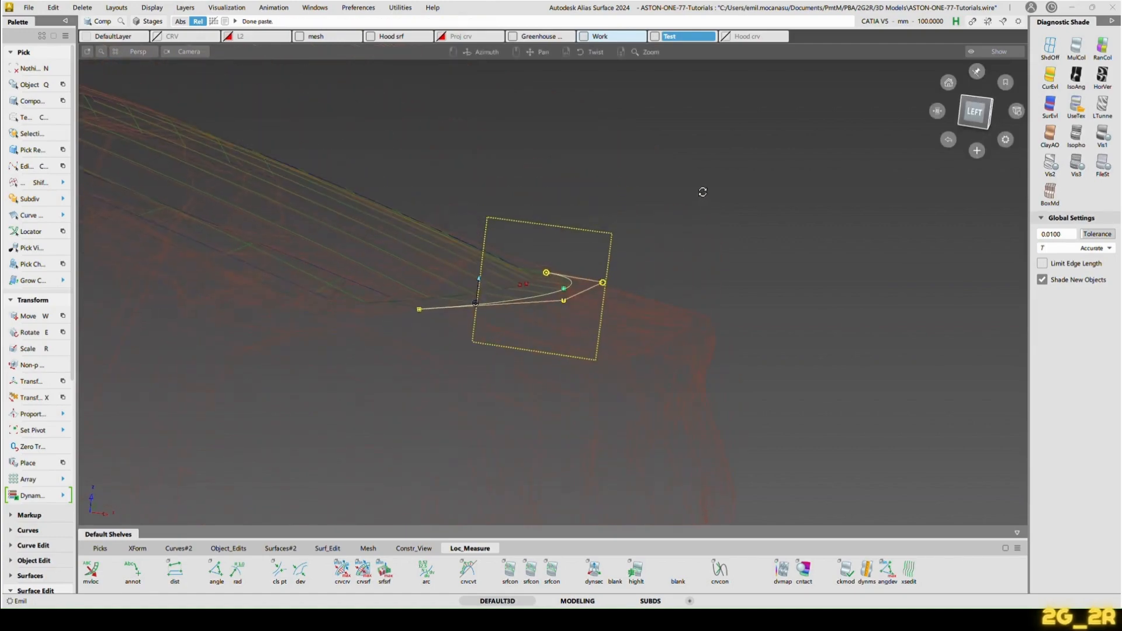
left_click_drag(678, 238, 900, 234)
key("w")
left_click(982, 102, "alt+shift")
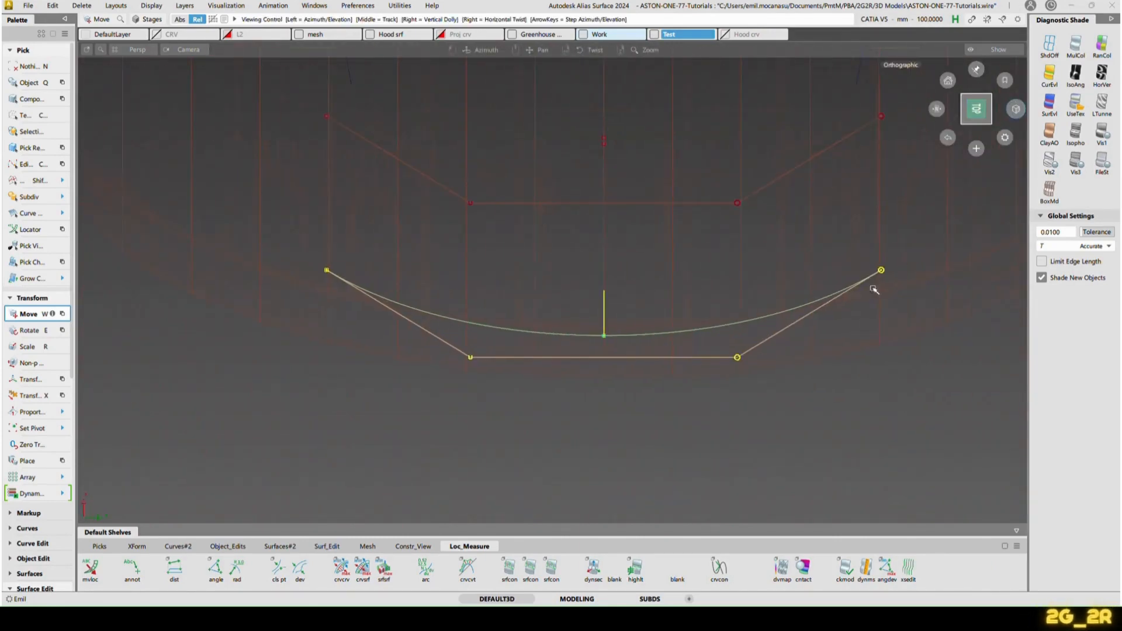
middle_click_drag(825, 270, 819, 265, "alt+shift")
key("n")
left_click_drag(625, 324, 716, 306, "alt+shift")
left_click_drag(641, 257, 643, 236, "alt+shift")
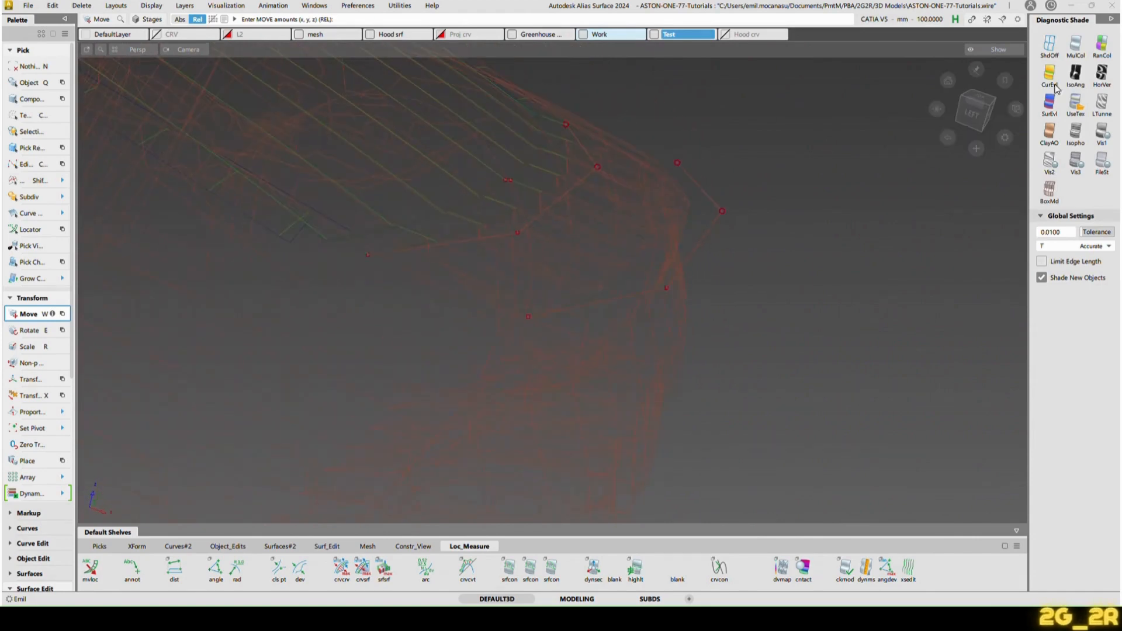
Step: Turn on the textured diagnostic shading and create a Skin surface reaching from the outer edge to the duplicated rear curve
left_click(1073, 99)
mouse_move(818, 327)
left_mouse_down("alt+shift")
mouse_move(756, 320)
mouse_move(697, 282)
mouse_move(725, 282)
left_mouse_up("alt+shift")
key("n")
left_click_drag(468, 142, 483, 152, "ctrl+shift")
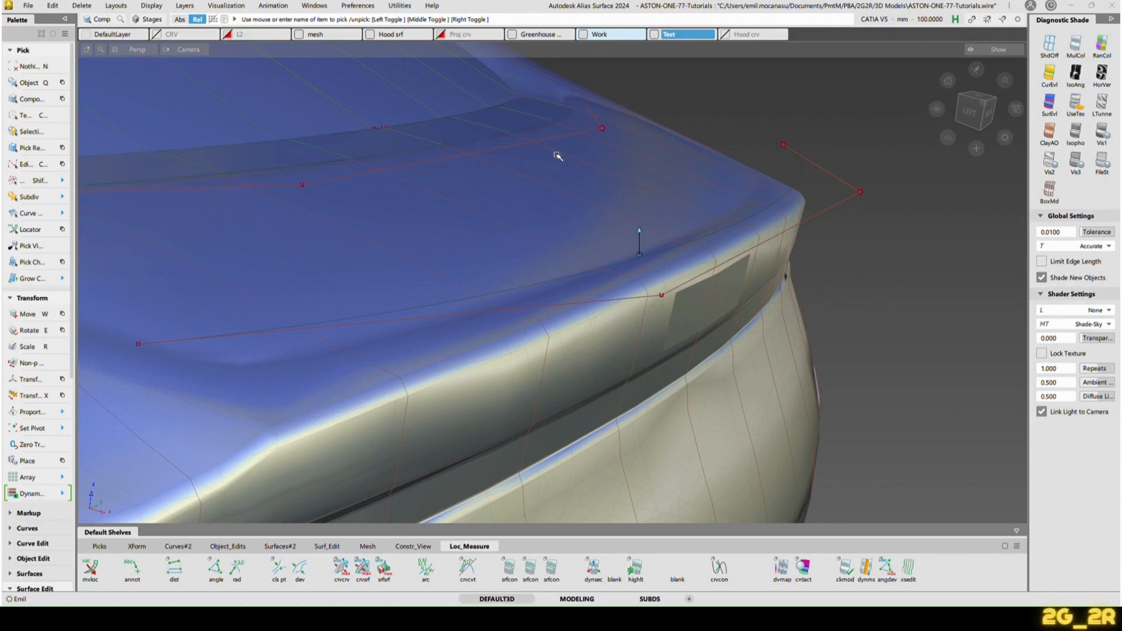
left_click(446, 142)
left_click(714, 233)
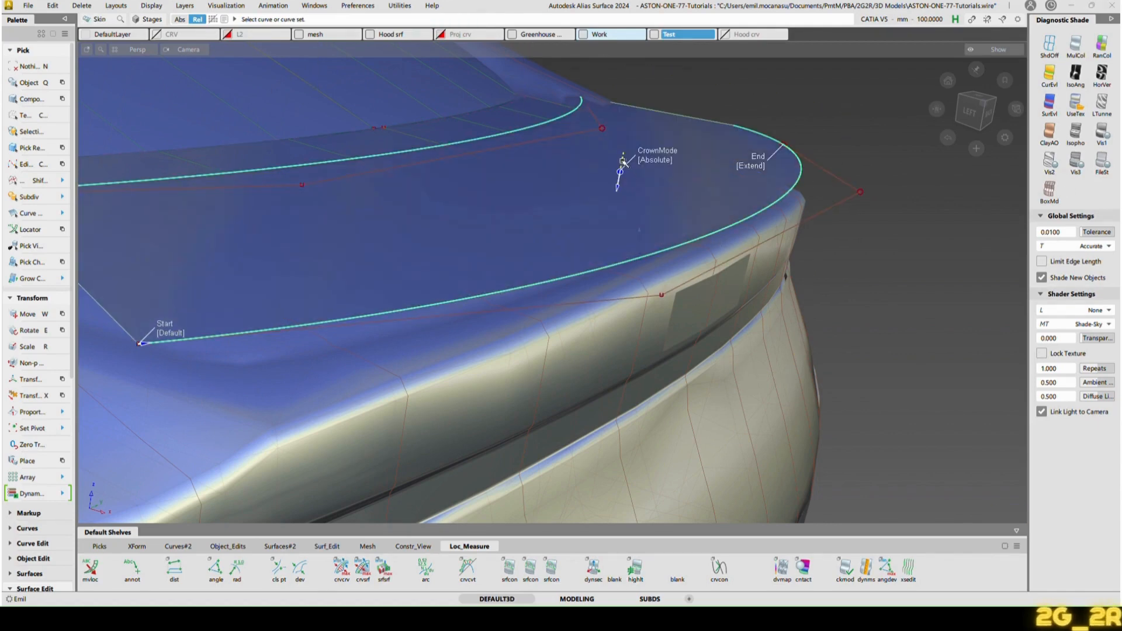
Step: Update the cross sections to include the new rear Skin surface
left_click_drag(623, 161, 861, 87, "alt+shift")
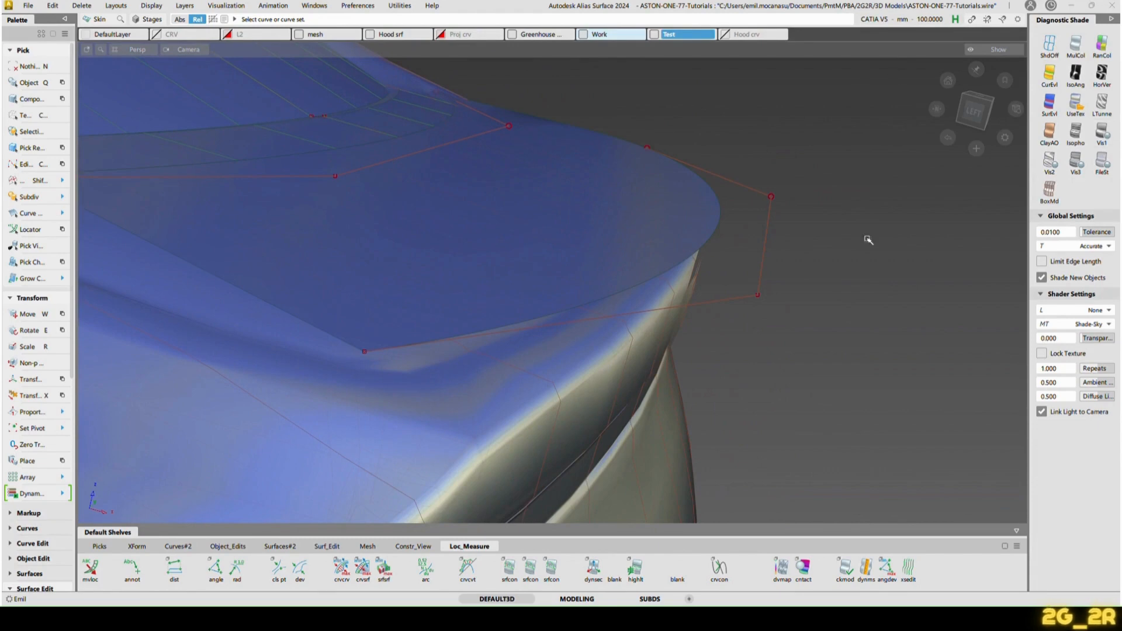
left_click_drag(868, 240, 866, 293, "alt+shift")
key("w")
key("n")
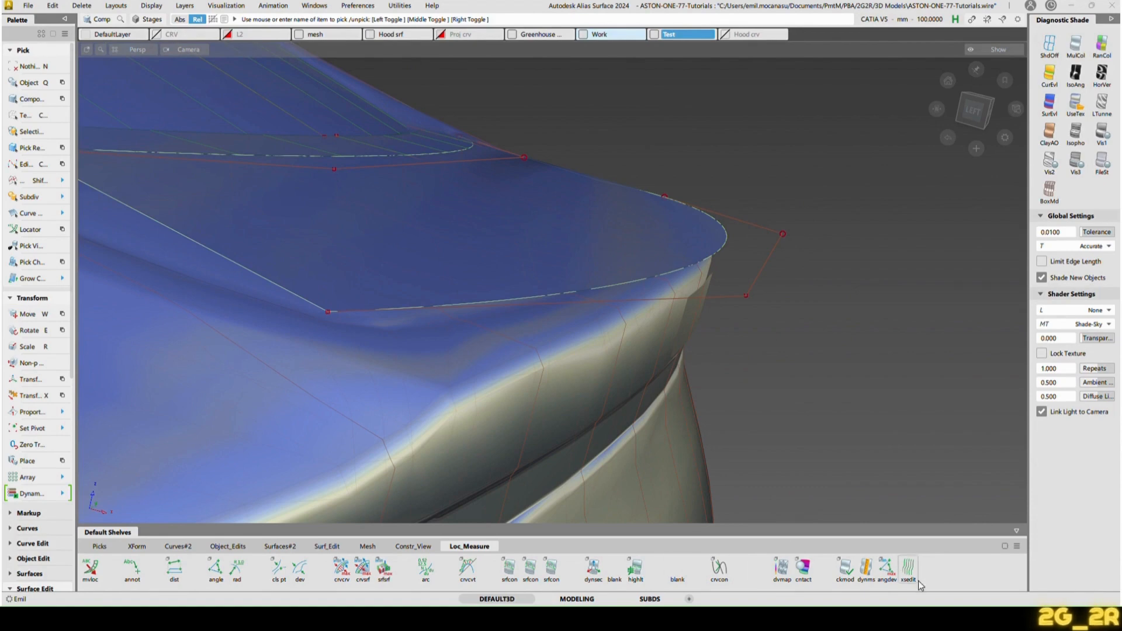
left_click(900, 570)
left_click_drag(576, 349, 946, 303, "alt+shift")
Step: Lower the rear curve's control vertices slightly with Transform CV to fit the skin to the mesh
left_click(724, 246)
key("w")
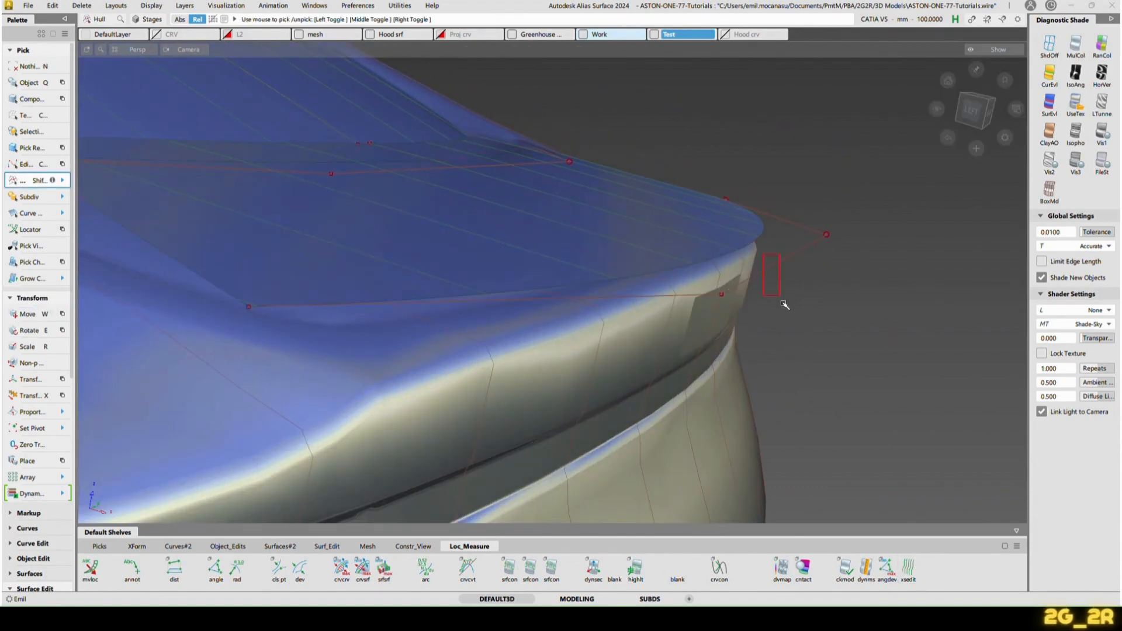
key("x")
left_click_drag(832, 283, 902, 314)
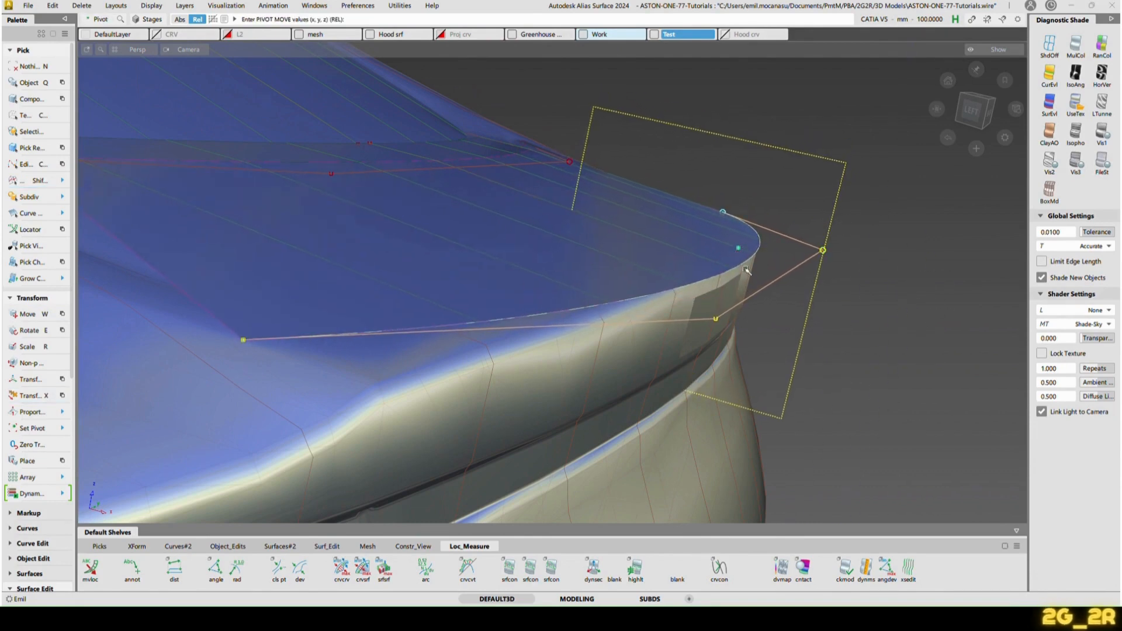
Step: Flatten the rear curve's arc with a non-proportional scale in the top view and turn off the diagnostic shading
left_click_drag(796, 270, 506, 390, "alt+shift")
left_click(975, 107)
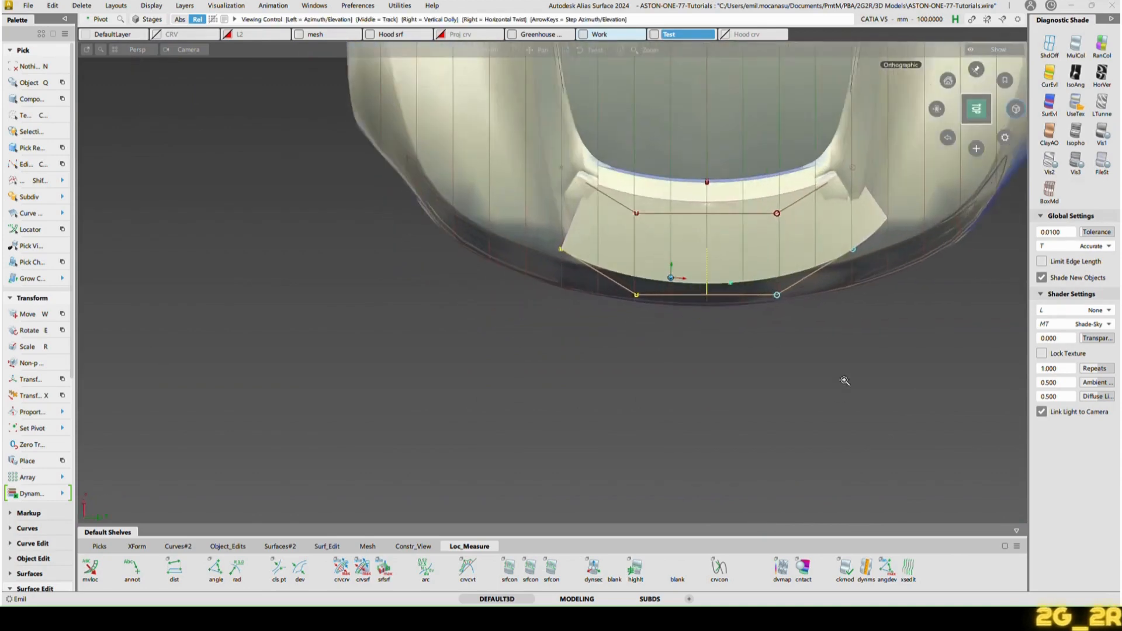
middle_click_drag(844, 380, 712, 403, "alt+shift")
right_click_drag(712, 403, 782, 356, "alt+shift")
middle_click_drag(787, 340, 897, 332, "ctrl+shift")
left_click_drag(898, 332, 918, 368)
left_click(1049, 46)
right_click_drag(841, 378, 829, 417, "alt+shift")
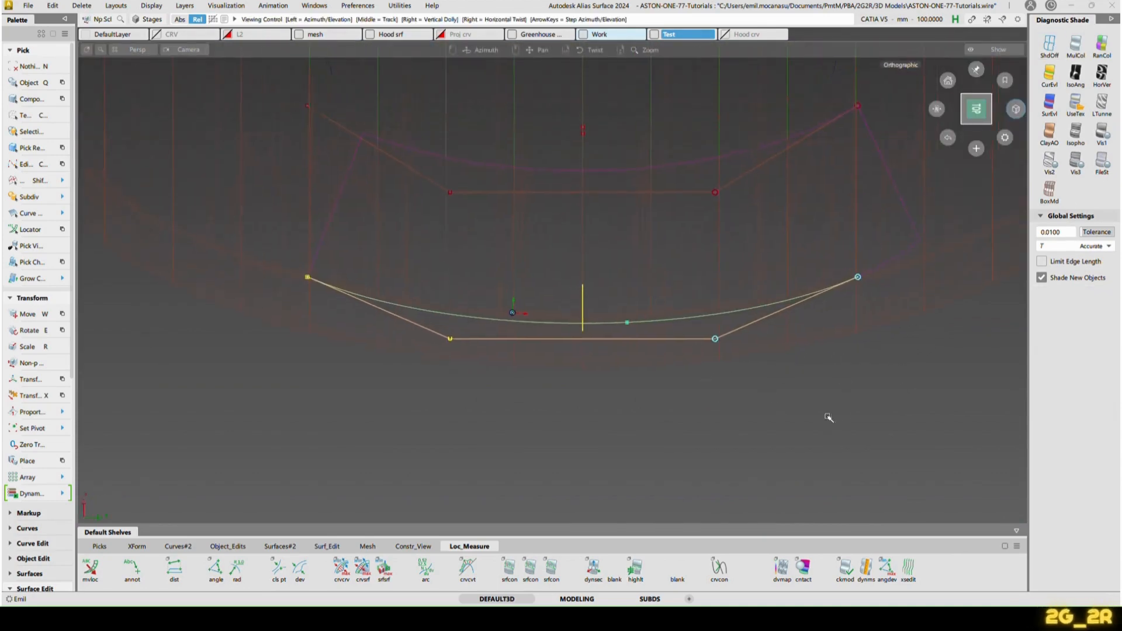
Step: Try to snap the rear curve's pivot onto the curve, and reopen the rear Skin surface for editing
middle_click_drag(656, 331, 668, 319, "ctrl+shift")
mouse_move(667, 319)
left_mouse_down("ctrl+alt")
mouse_move(593, 338)
mouse_move(625, 343)
mouse_move(614, 299)
left_mouse_up("ctrl+alt")
left_click_drag(655, 357, 621, 305, "ctrl+shift")
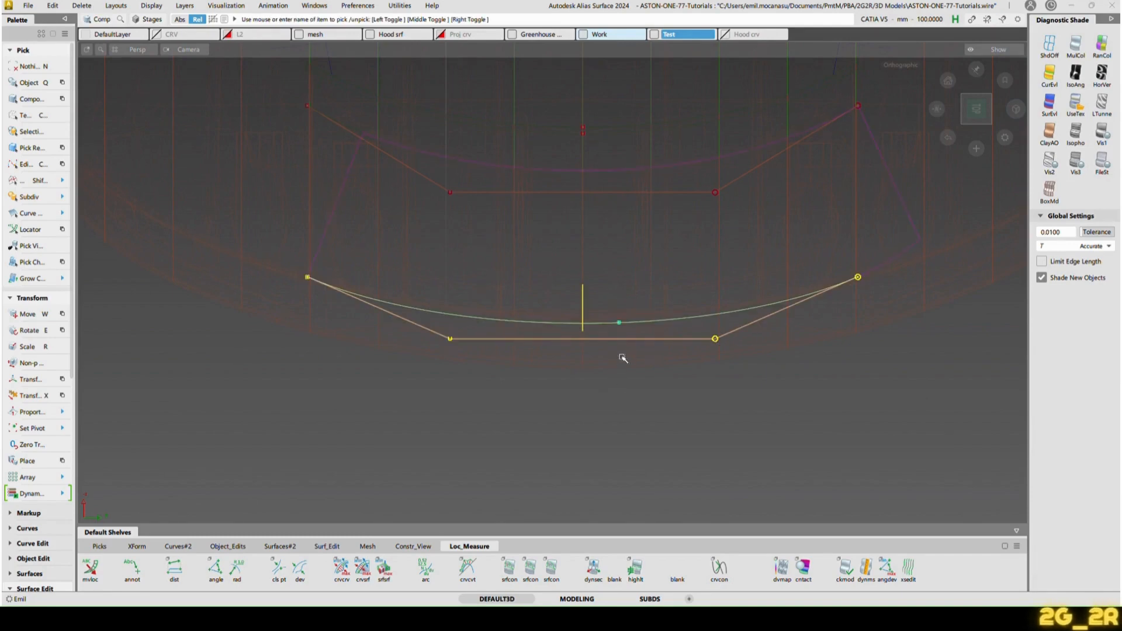
left_click(645, 321)
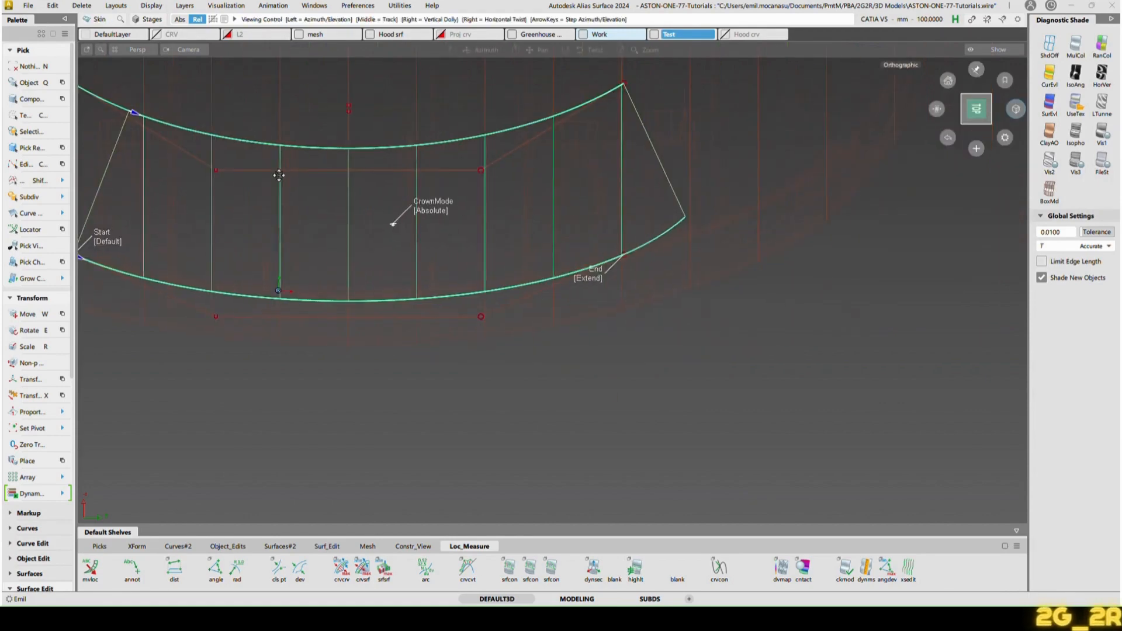
middle_click_drag(401, 274, 275, 175, "alt+shift")
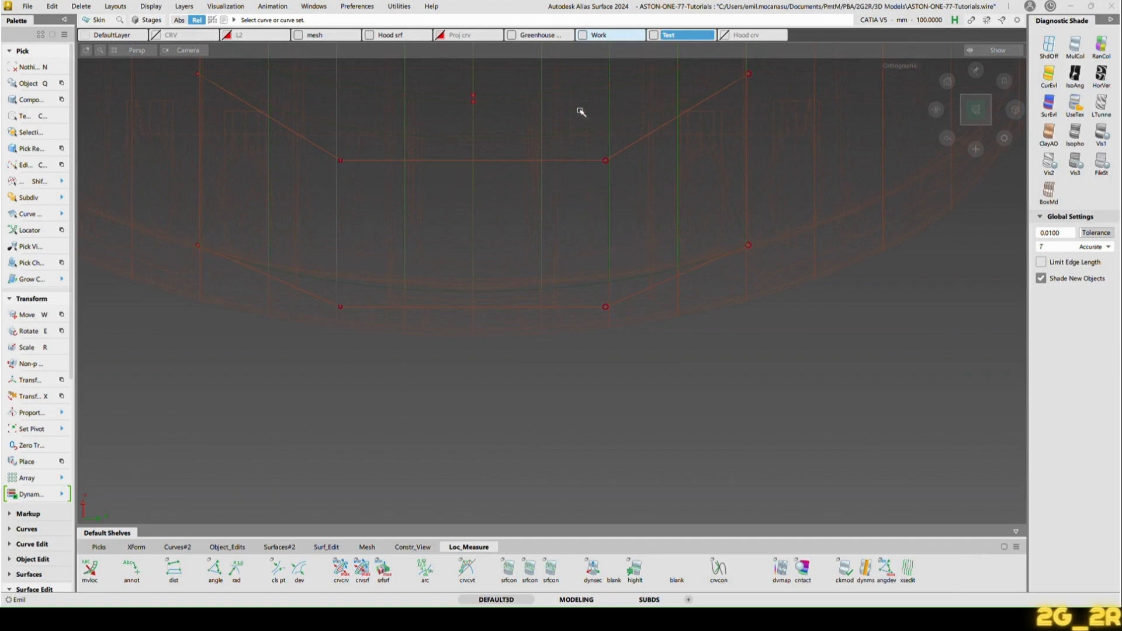
Step: Place the rear curve's pivot at its midpoint on the car's centreline
left_click(498, 307)
left_click_drag(486, 344, 479, 259, "ctrl+shift")
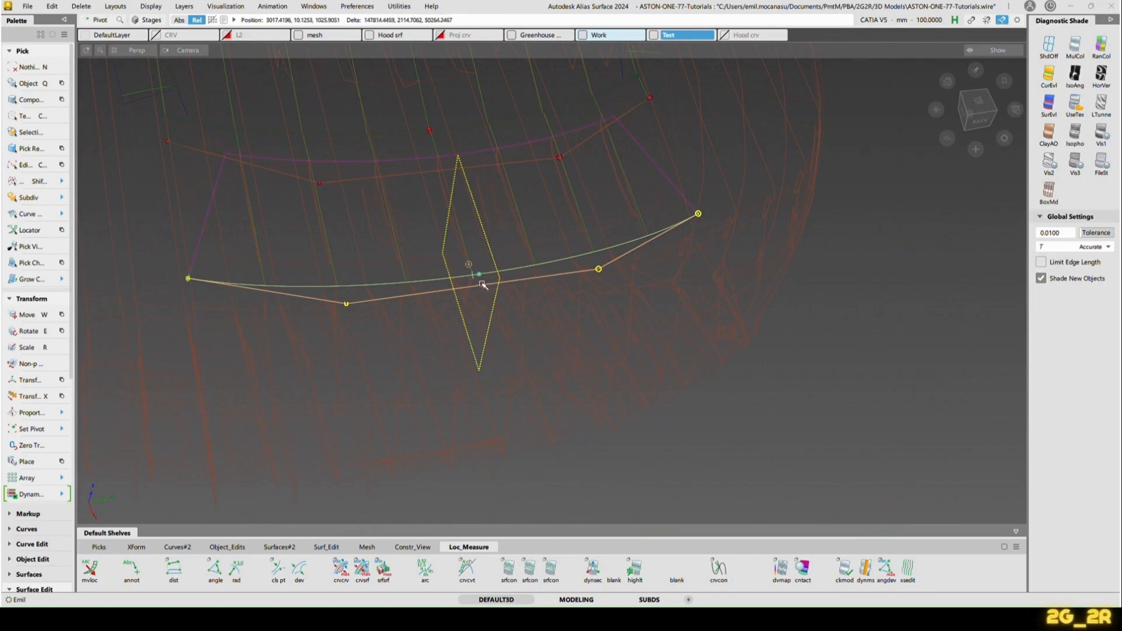
left_click_drag(504, 290, 654, 322, "alt+shift")
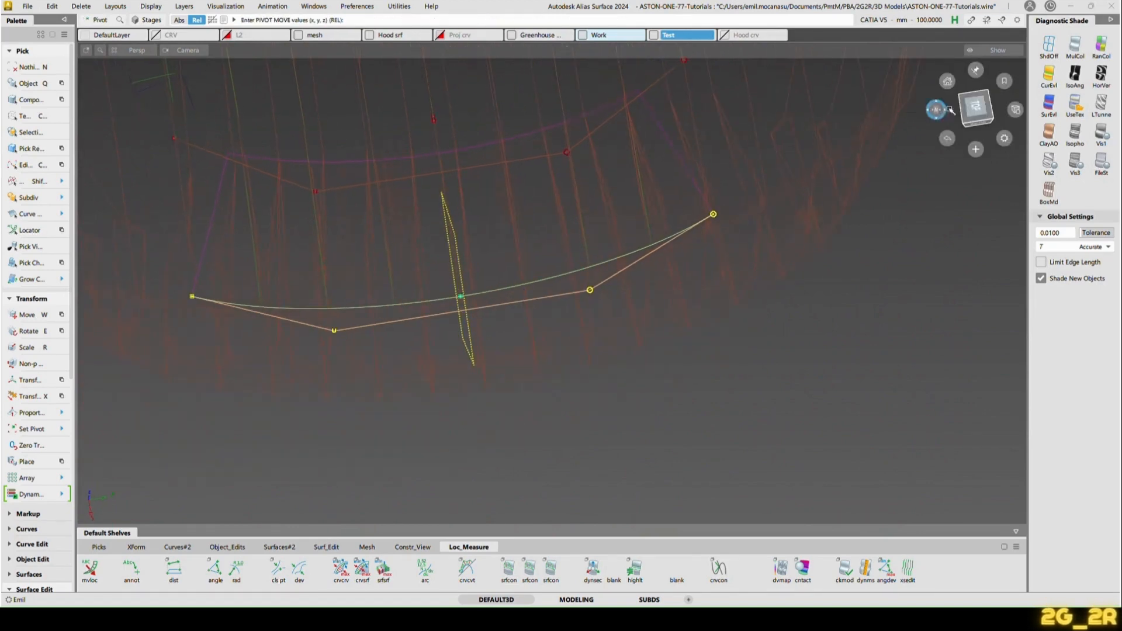
left_click(977, 108)
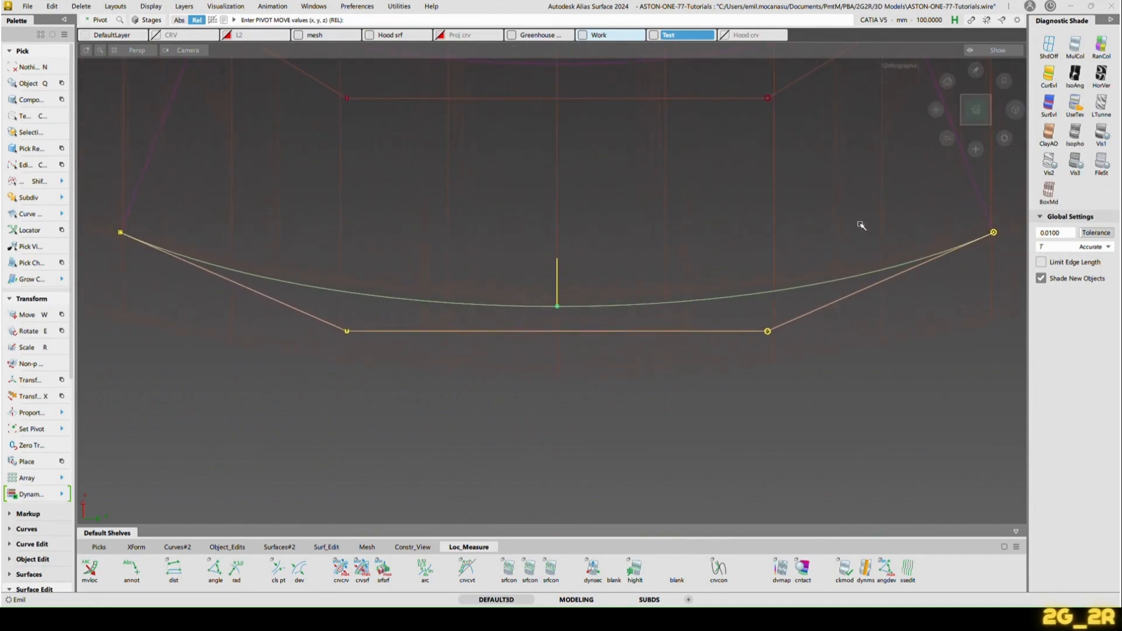
key("n")
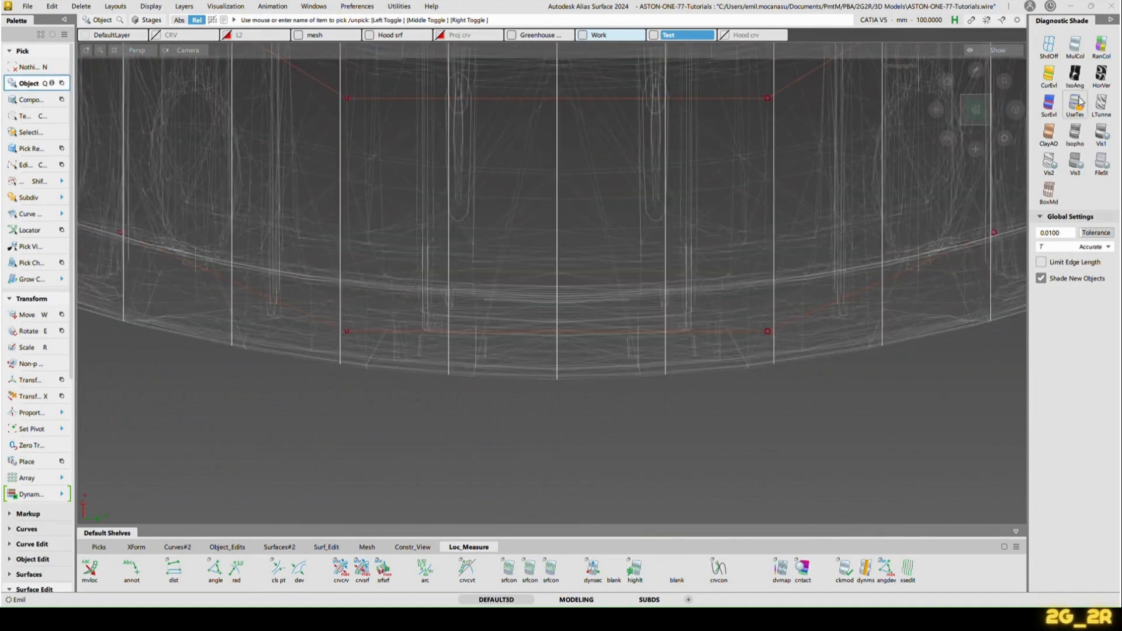
Step: Turn on the textured diagnostic shading and move the rear curve about 7 mm forward along the X axis
left_click(1076, 104)
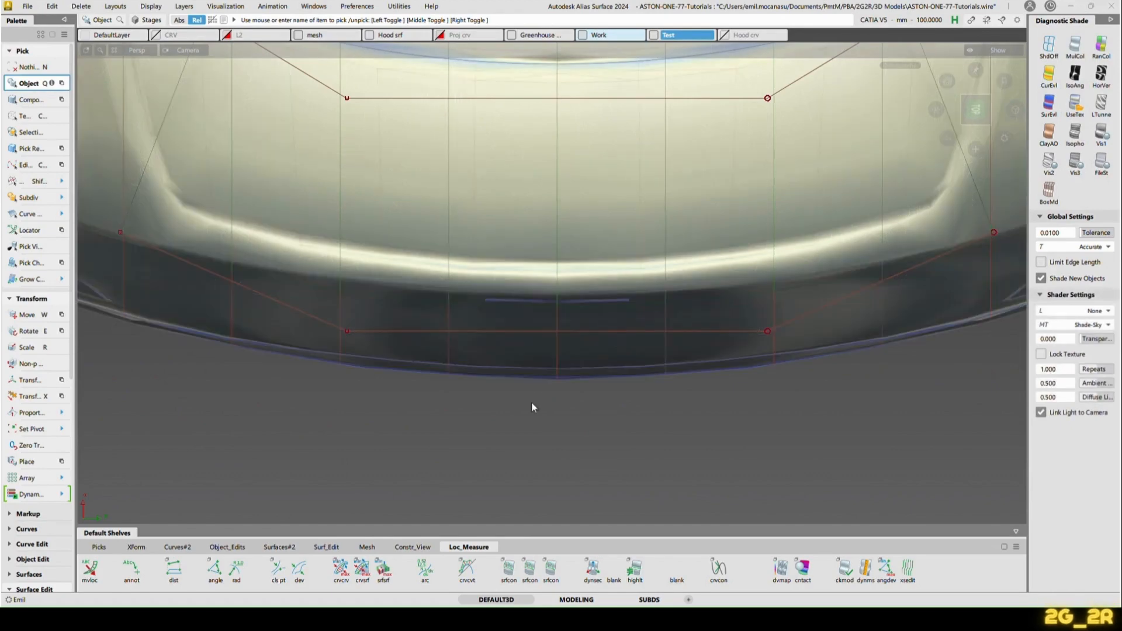
left_click(554, 302)
left_click_drag(694, 432, 656, 309, "alt+shift")
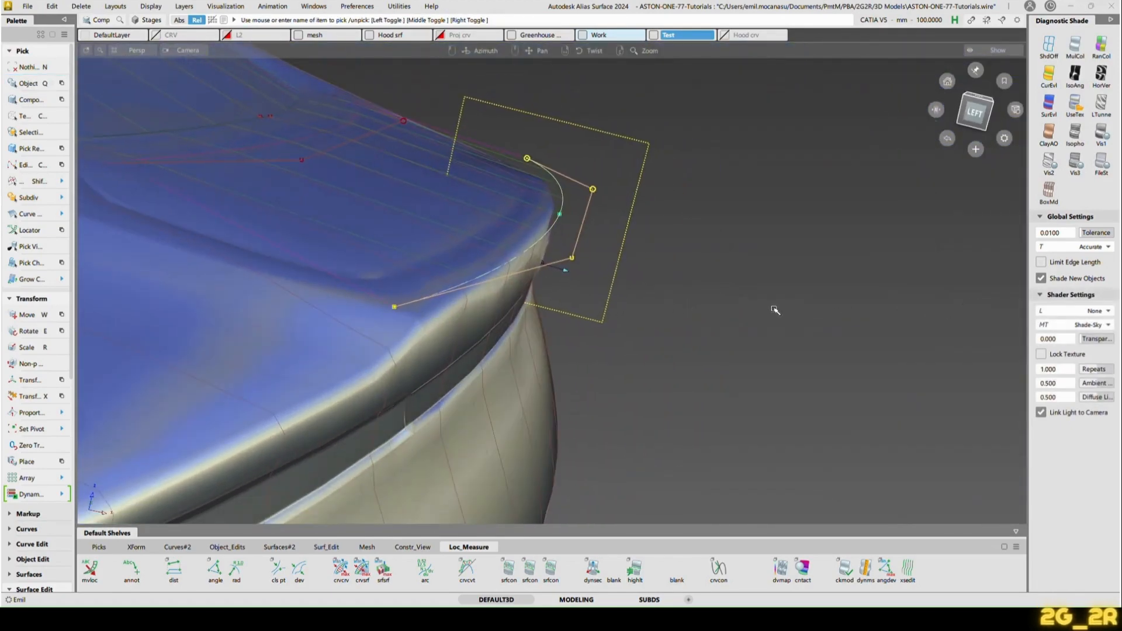
right_click_drag(764, 333, 765, 310, "alt+shift")
left_click_drag(835, 316, 819, 314)
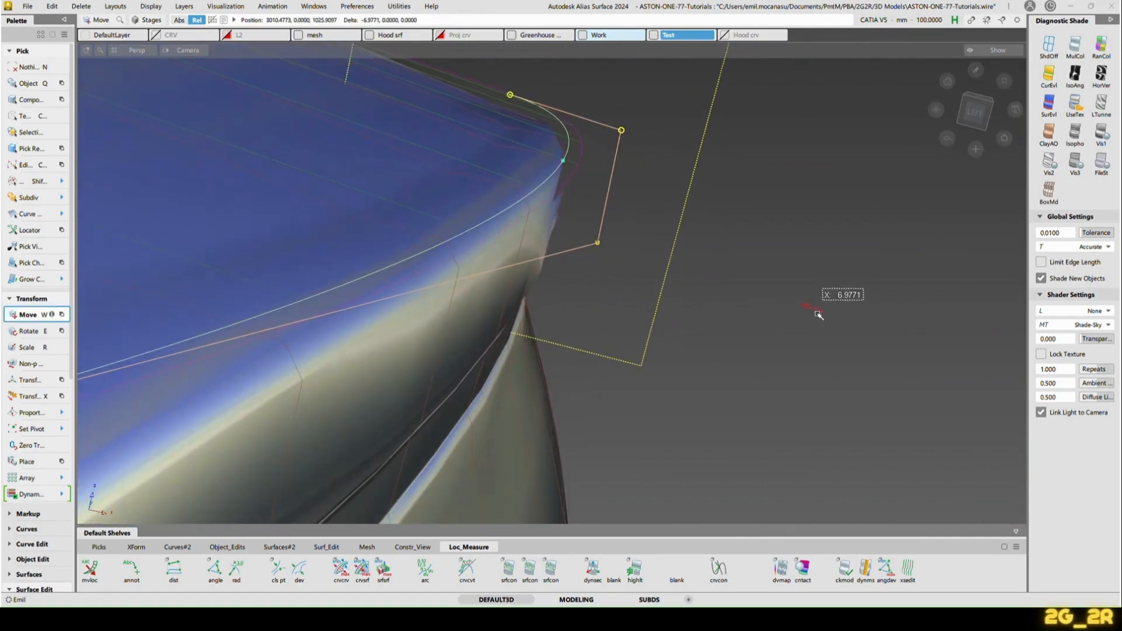
key("n")
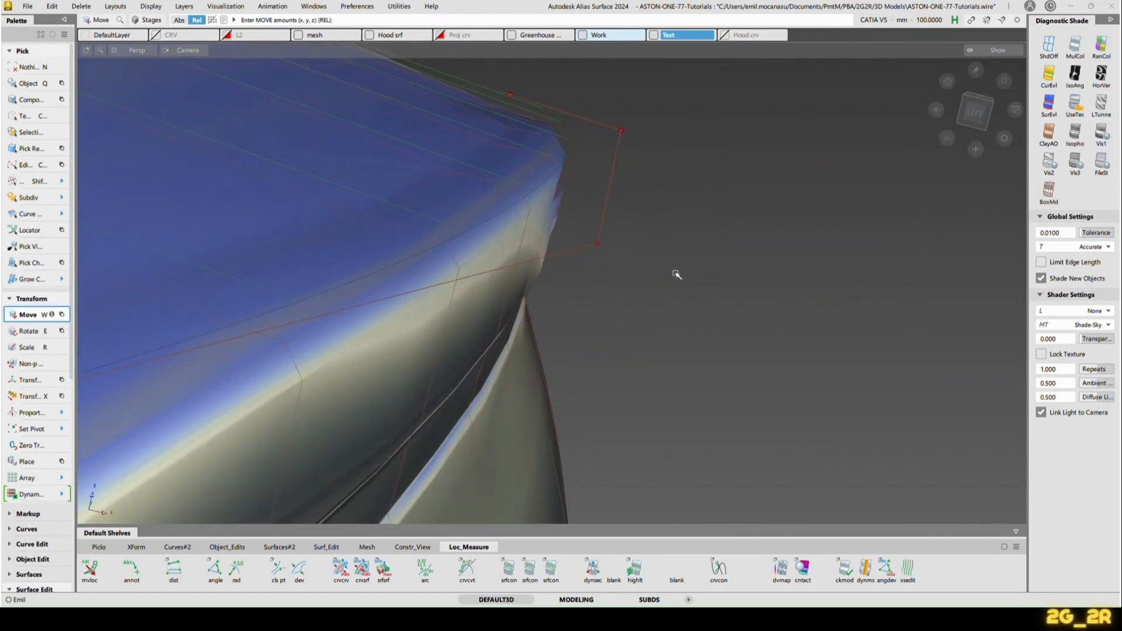
Step: Fine-tune the rear curve's position against the mesh's rear edge with the Move tool
left_click_drag(696, 267, 645, 250, "alt+shift")
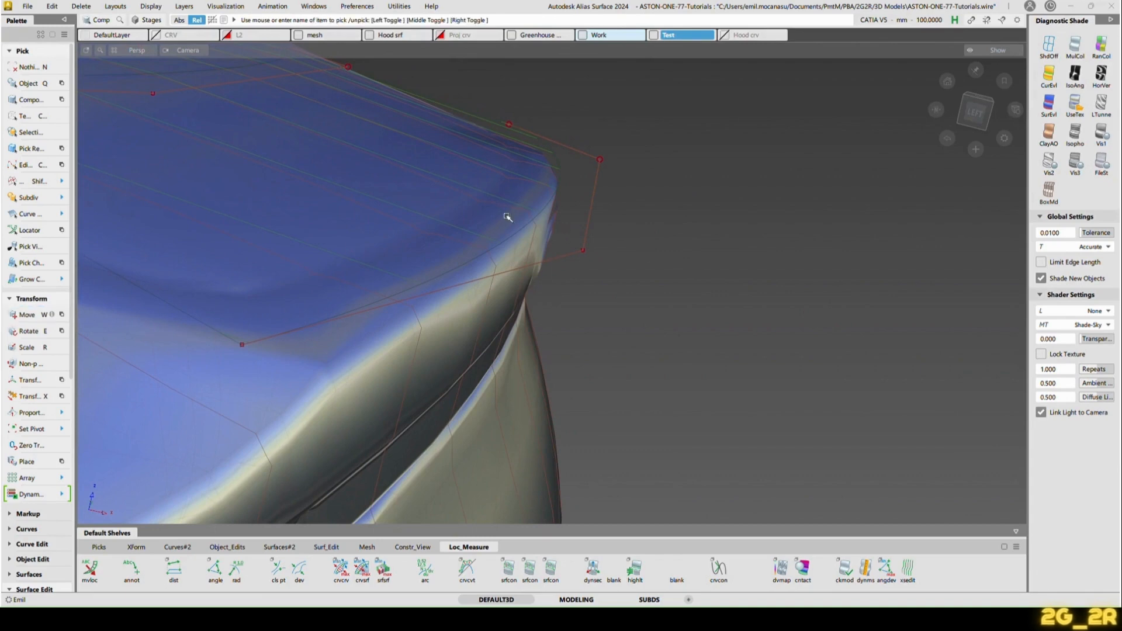
left_click(564, 232)
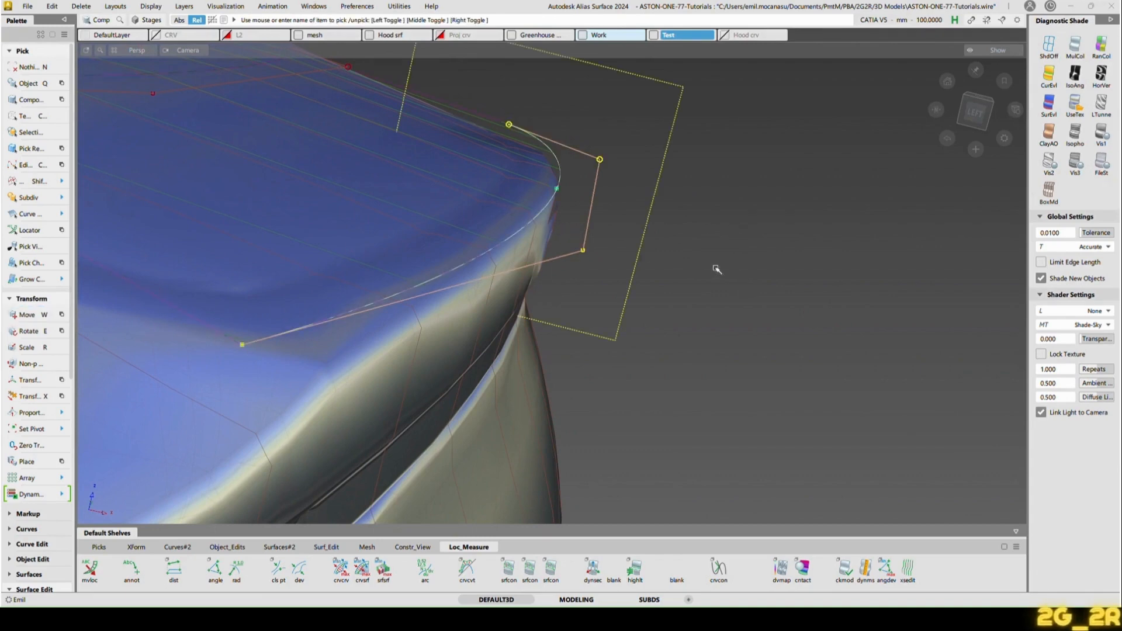
left_click_drag(726, 254, 735, 275, "alt+shift")
left_click_drag(659, 290, 736, 333, "alt+shift")
key("w")
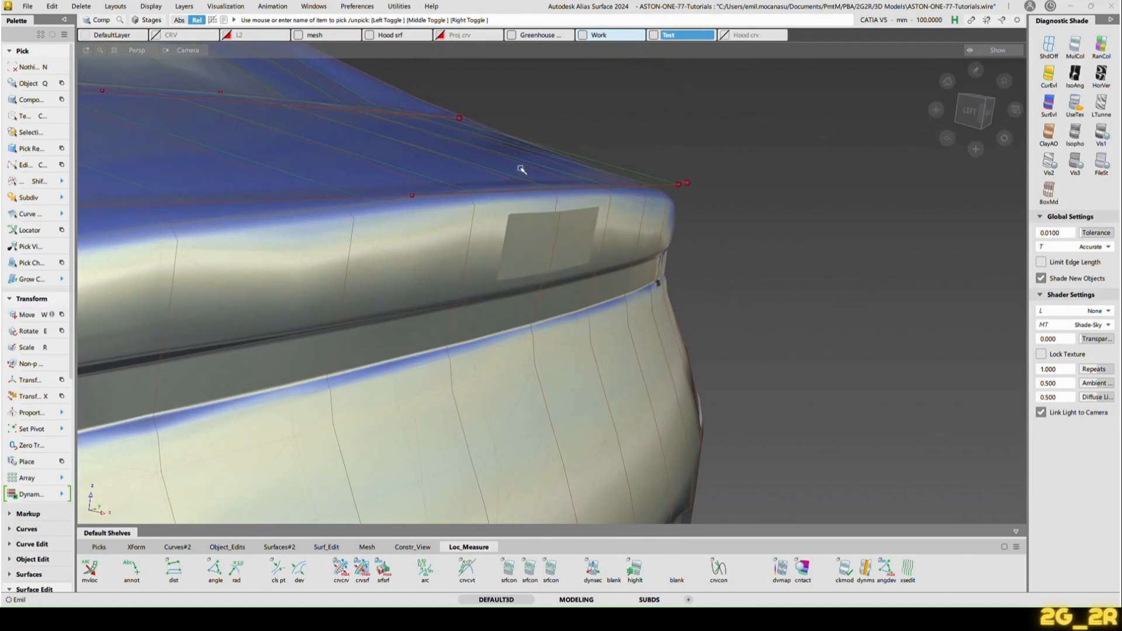
Step: Draw a vertical edit-point curve on the car's centreline through the mesh's rear face and rebuild it
left_click_drag(521, 170, 592, 265, "alt+shift")
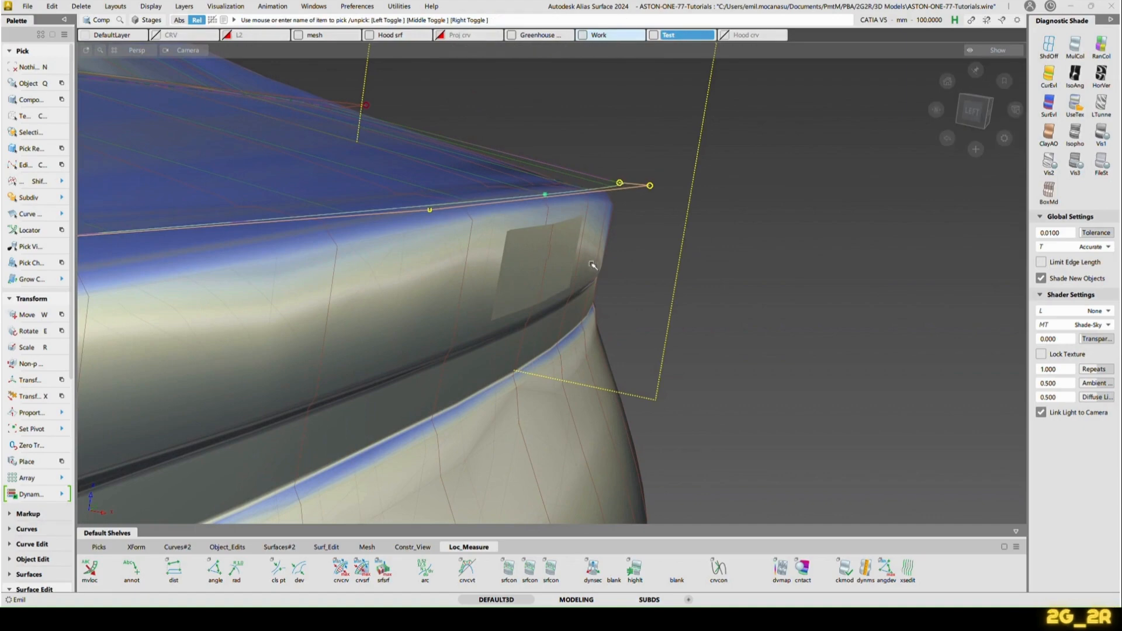
key("n")
left_click_drag(586, 218, 578, 240, "alt+shift")
right_click_drag(577, 241, 576, 203, "alt+shift")
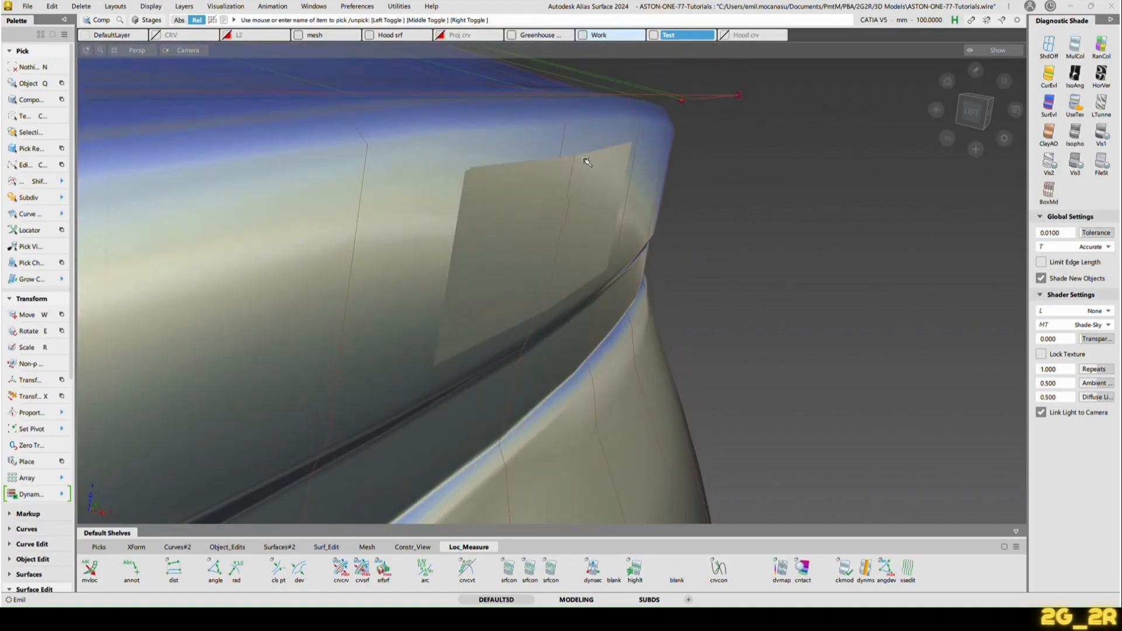
right_click_drag(590, 155, 584, 207, "alt+shift")
left_click_drag(585, 208, 554, 263, "alt+shift")
right_click_drag(553, 263, 556, 250, "alt+shift")
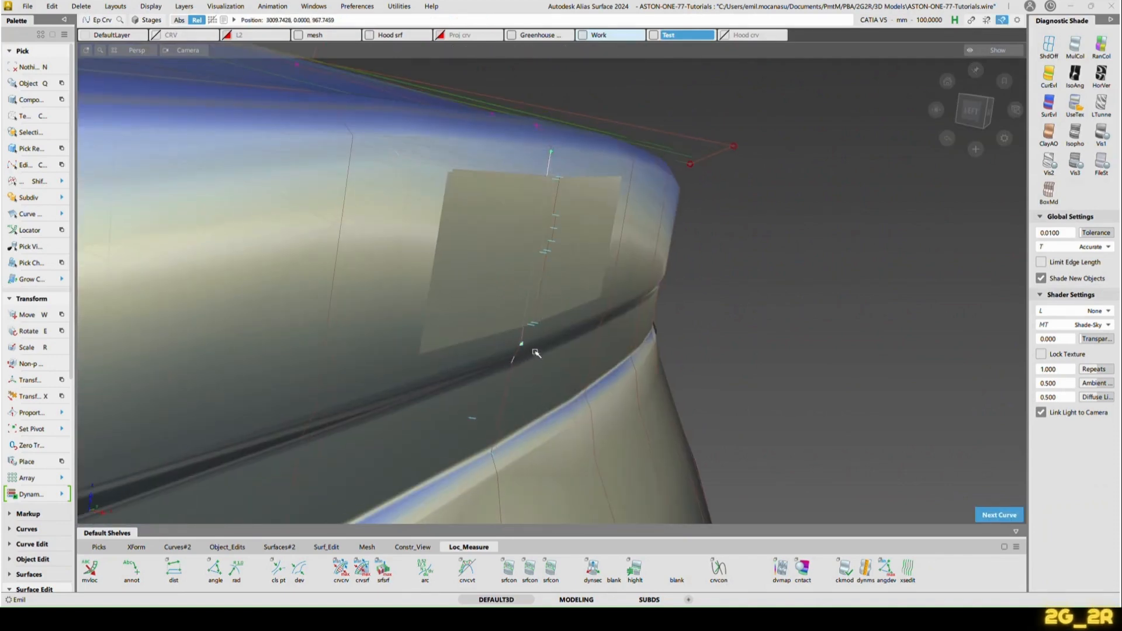
left_click_drag(546, 223, 599, 242, "ctrl+shift")
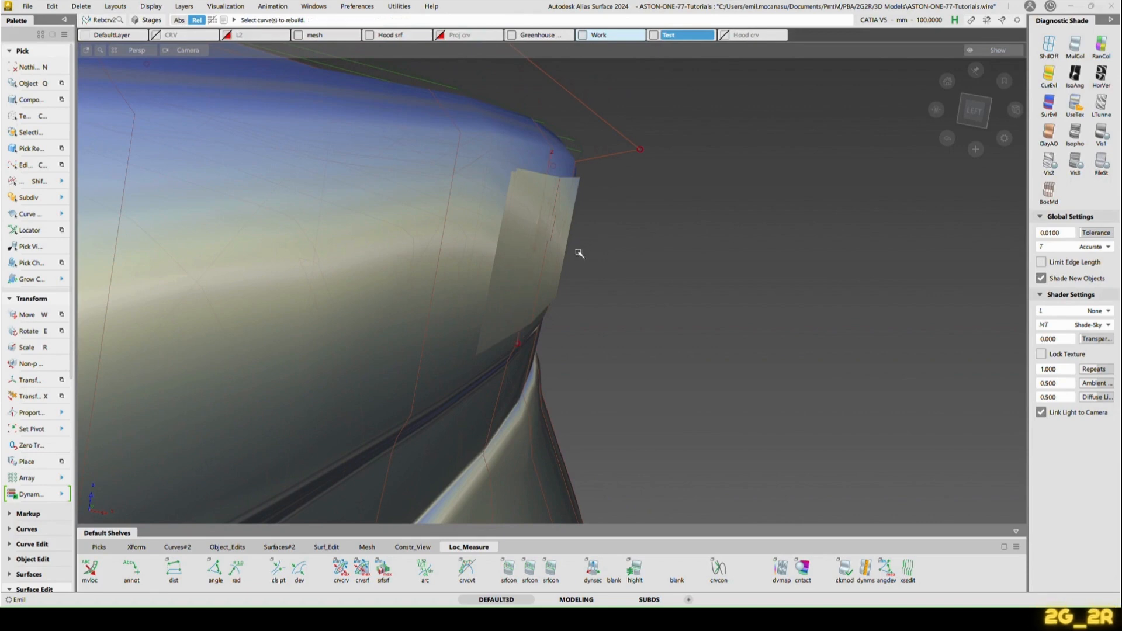
Step: Move the vertical centreline curve about 1.35 mm along the X axis and extend its upper end by about 14.7 mm
key("w")
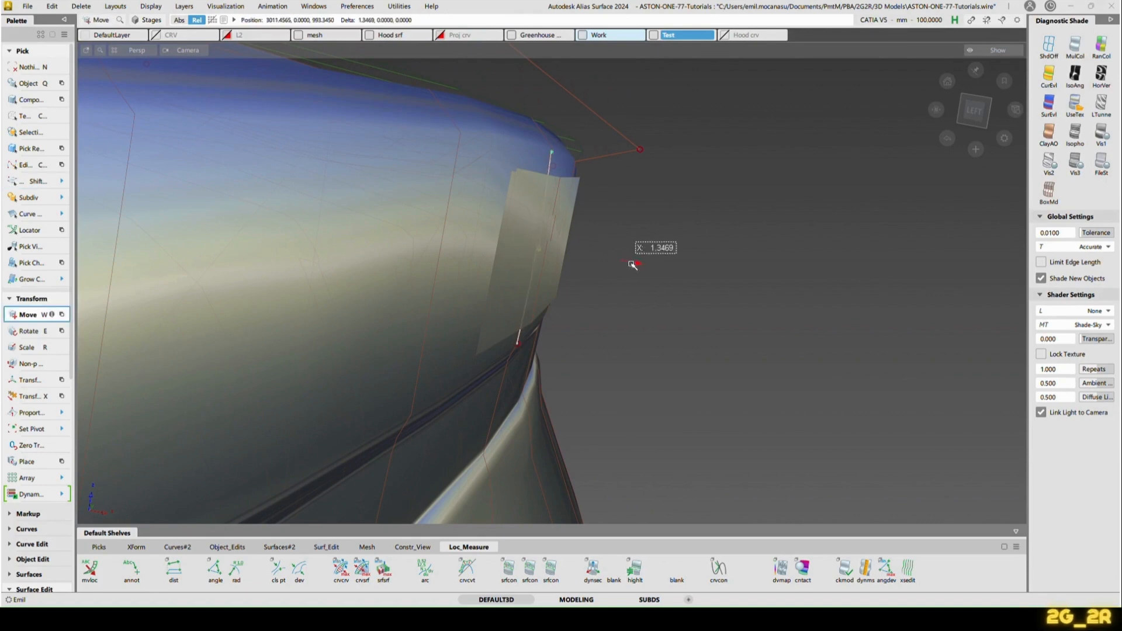
left_click_drag(632, 264, 494, 212, "alt+shift")
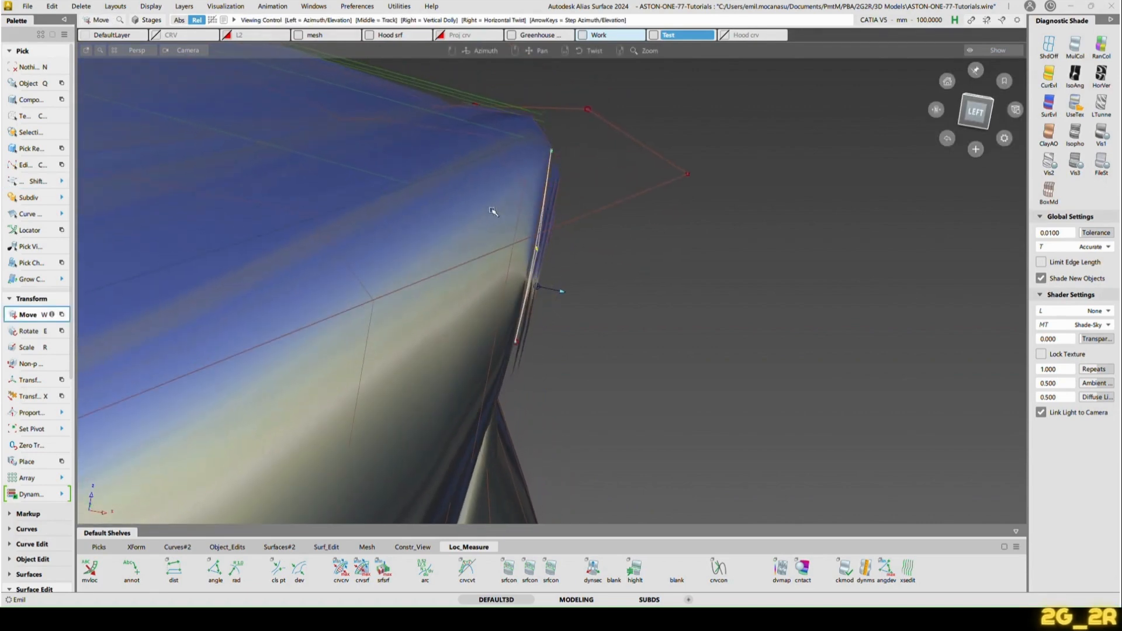
left_click_drag(621, 212, 661, 215, "alt+shift")
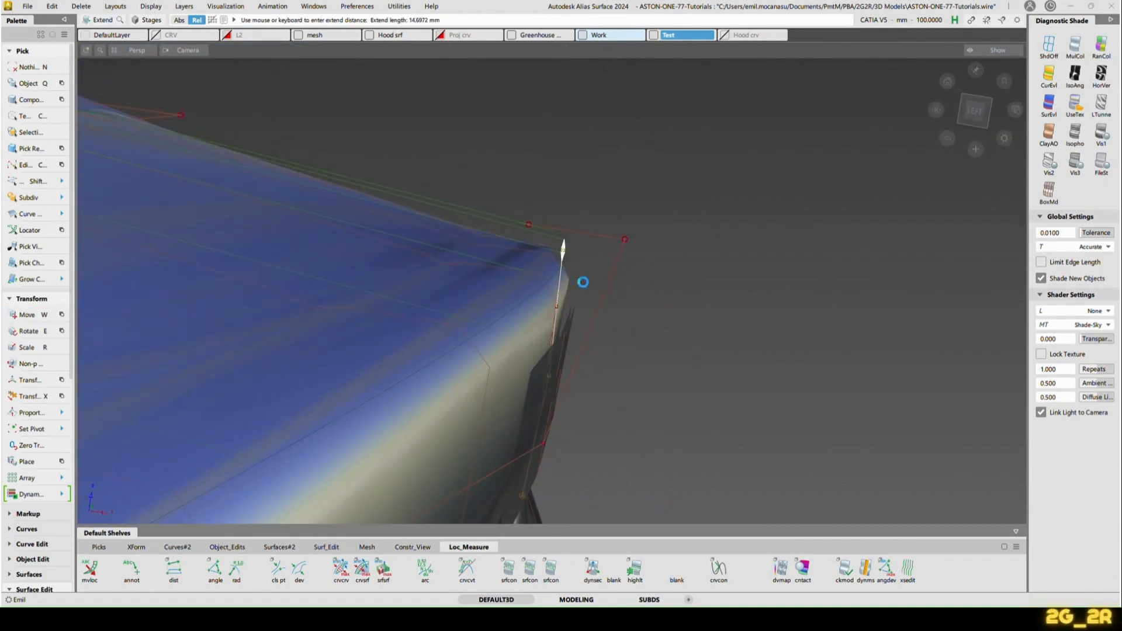
Step: Move the rear curve onto the upper end of the vertical centreline curve
left_click_drag(642, 299, 906, 226, "alt+shift")
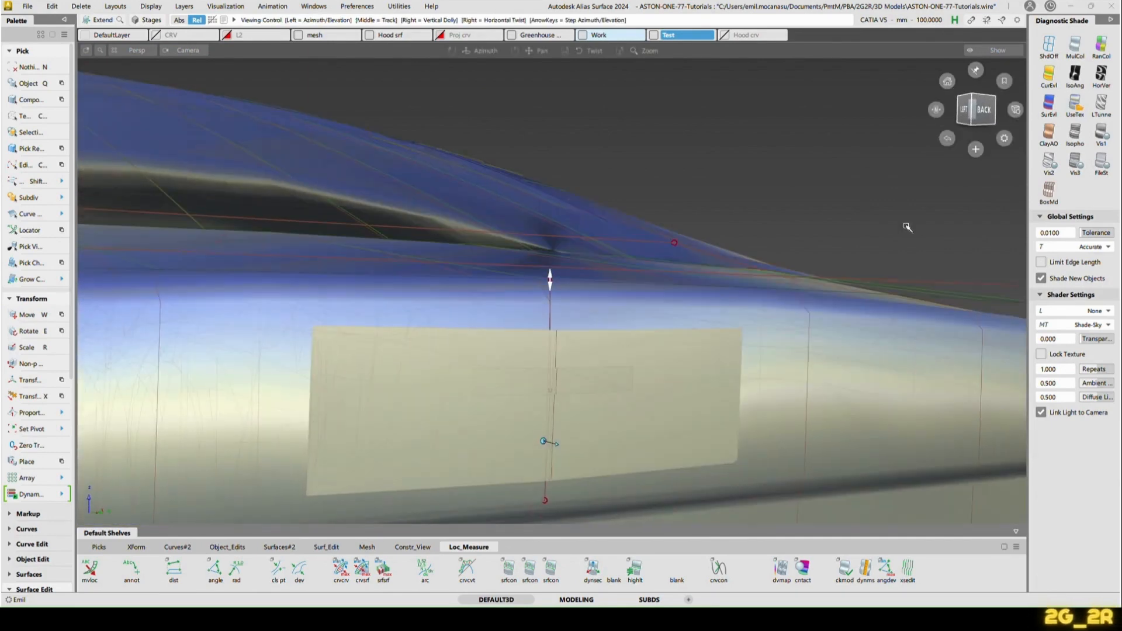
left_click(986, 115)
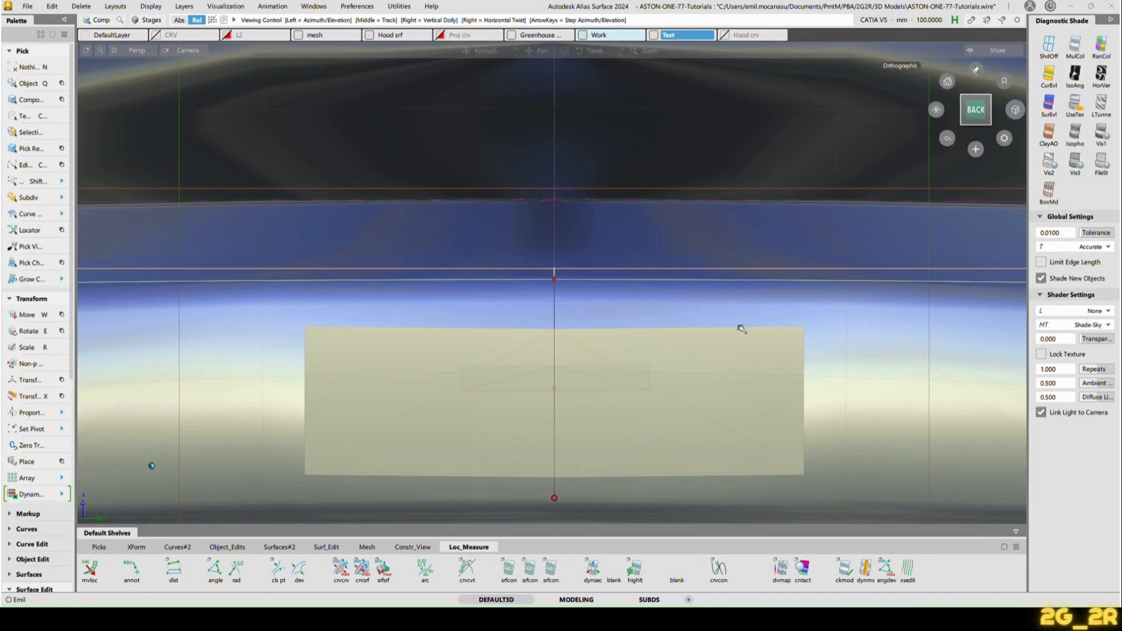
left_click_drag(742, 326, 721, 193, "alt+shift")
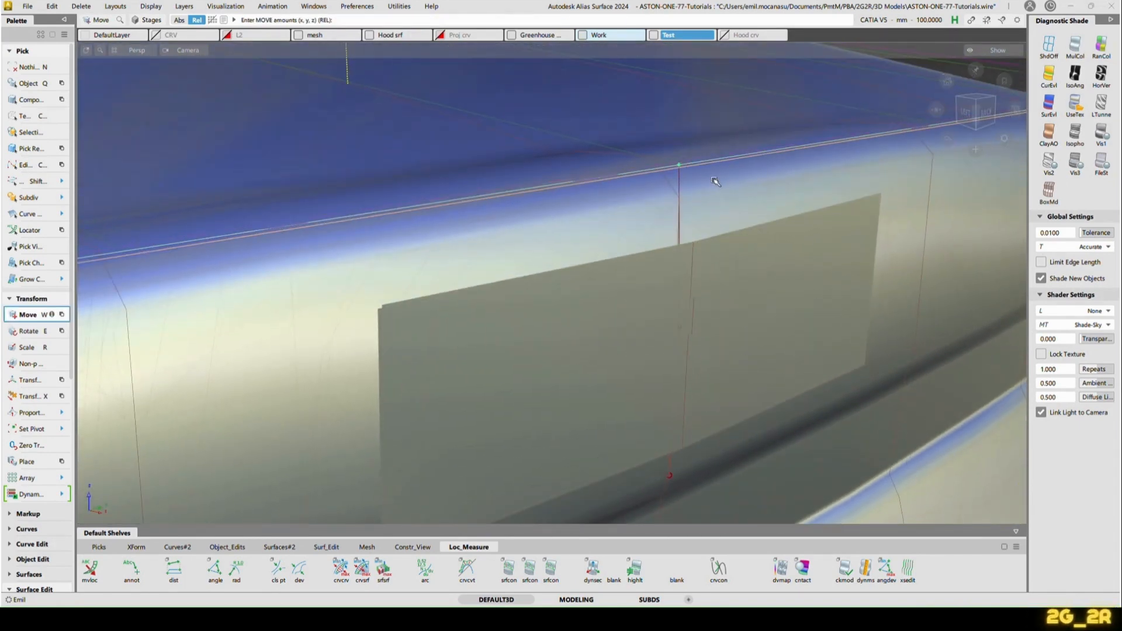
middle_click_drag(714, 181, 690, 211, "alt+shift")
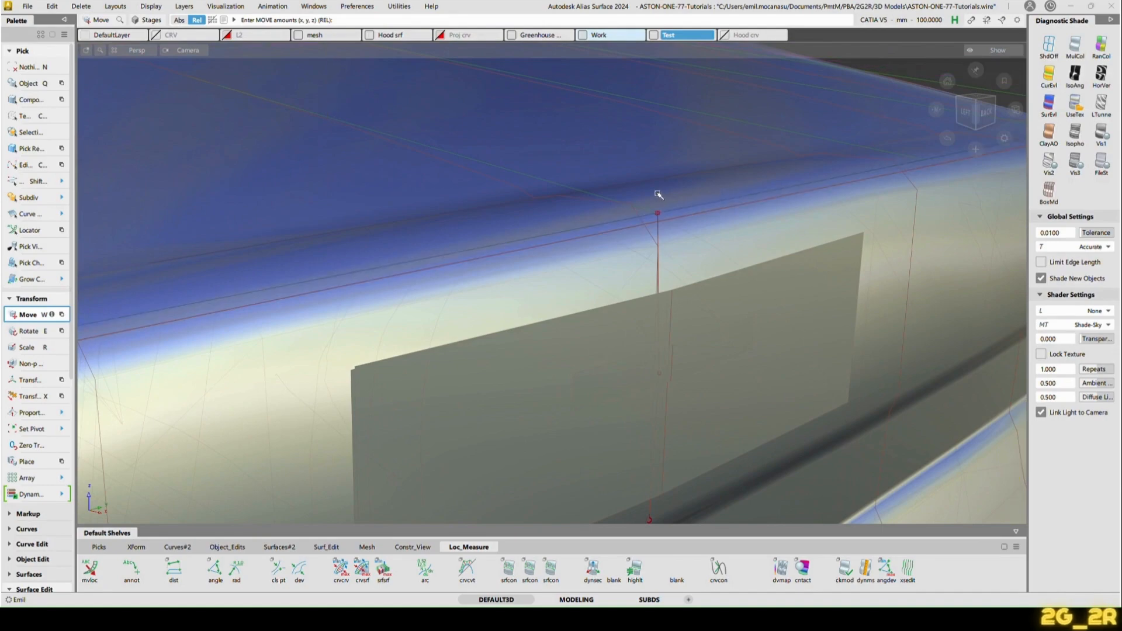
Step: Examine from several angles how the rear curve and the vertical centreline curve sit against the mesh's rear edge
right_click_drag(657, 195, 713, 200, "alt+shift")
left_click_drag(714, 200, 682, 145, "alt+shift")
right_click_drag(681, 145, 656, 286, "alt+shift")
mouse_move(656, 286)
left_mouse_down("alt+shift")
mouse_move(774, 196)
mouse_move(833, 205)
mouse_move(711, 218)
mouse_move(682, 257)
mouse_move(684, 286)
left_mouse_up("alt+shift")
right_click_drag(684, 286, 671, 258, "alt+shift")
left_click_drag(671, 257, 681, 186, "alt+shift")
left_click(513, 274, "alt+shift")
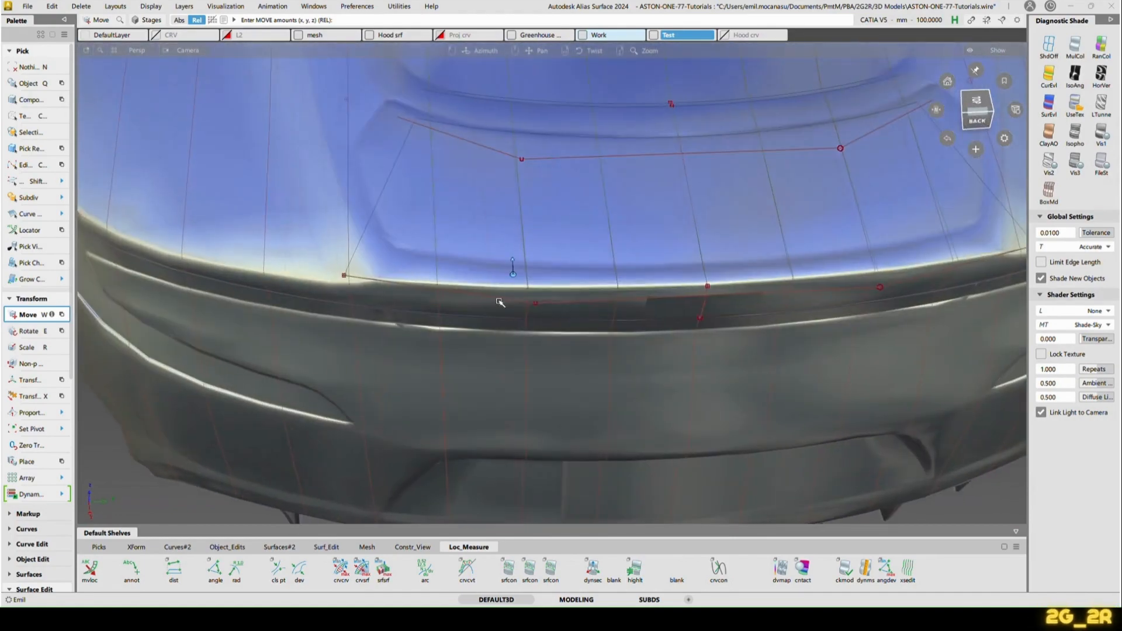
left_click_drag(499, 301, 621, 266, "alt+shift")
right_click_drag(643, 323, 686, 250, "alt+shift")
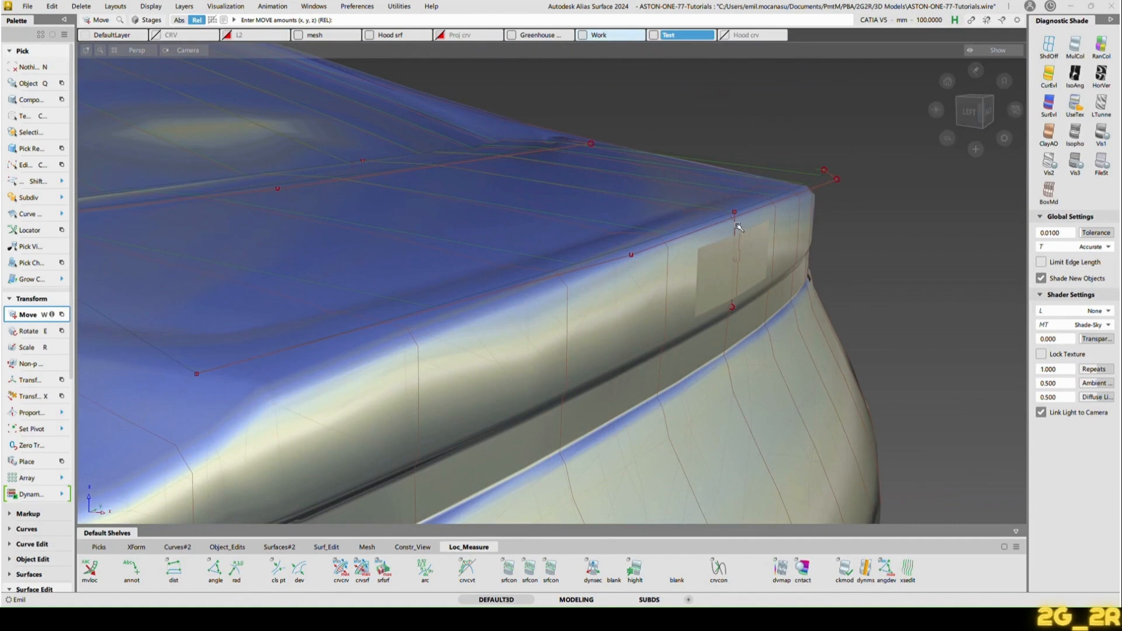
Step: Create a Rail surface with the vertical centreline curve as generation curve and the rear curve as rail
left_click_drag(258, 373, 374, 364, "alt+shift")
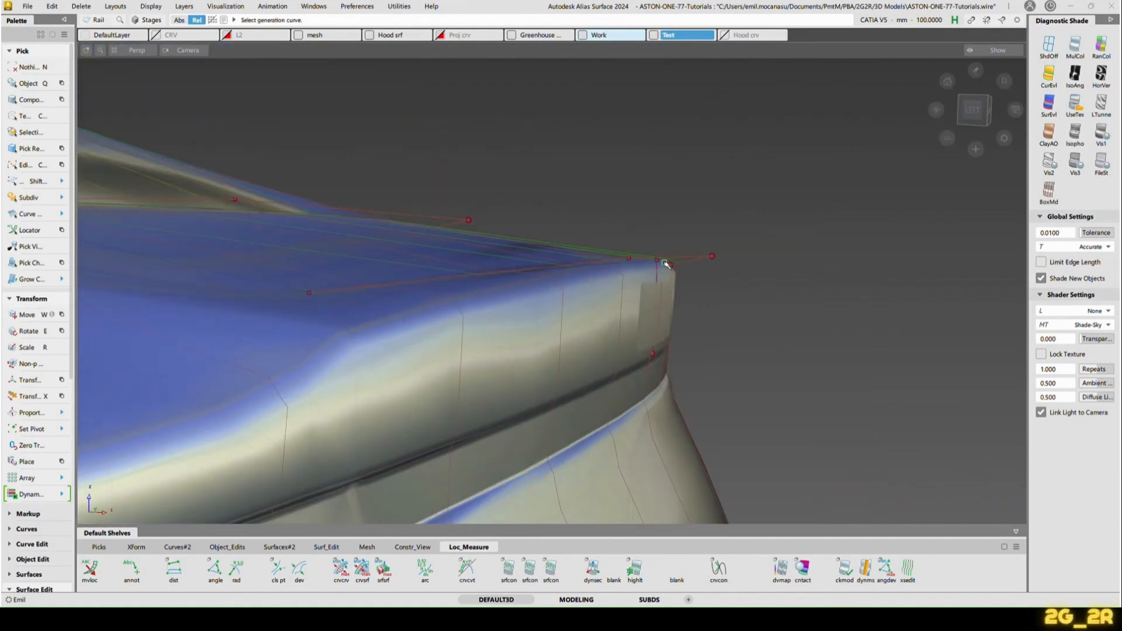
left_click(659, 274)
left_click_drag(659, 274, 584, 285, "alt+shift")
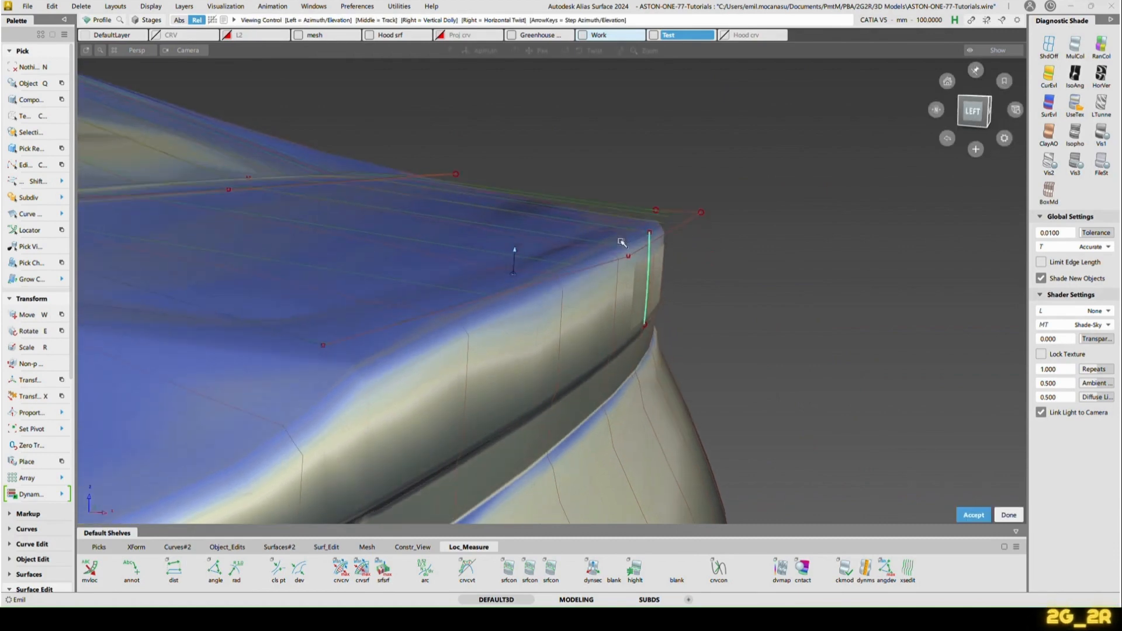
left_click(576, 290)
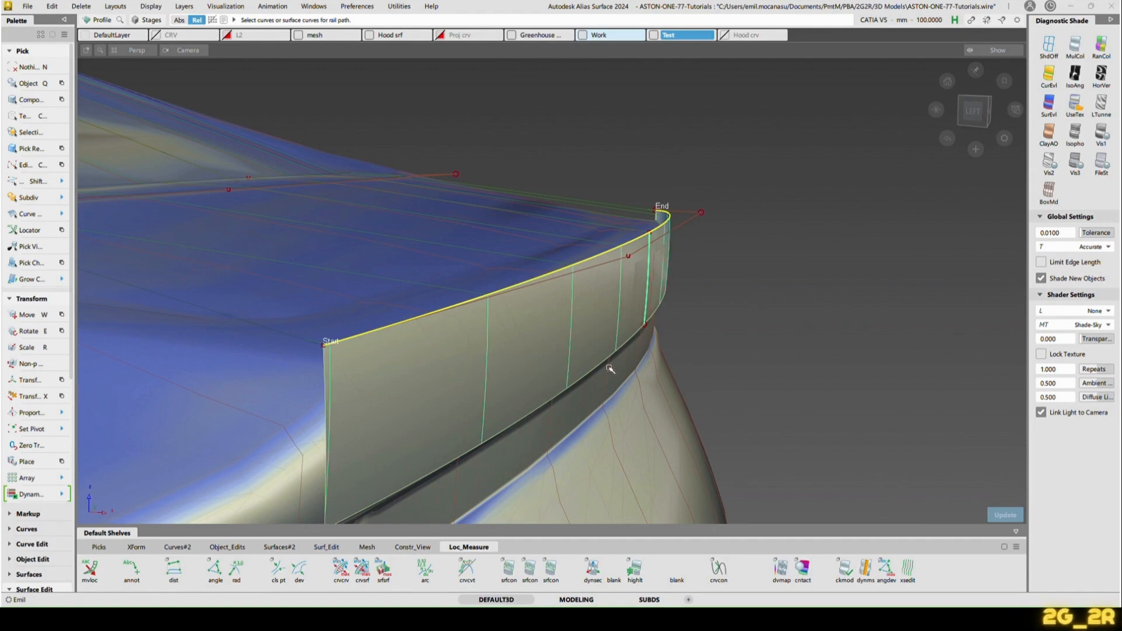
key("n")
Step: Turn off the diagnostic shading and widen the rear curve across the car with non-proportional scaling
mouse_move(556, 334)
left_mouse_down("alt+shift")
mouse_move(567, 283)
mouse_move(526, 230)
mouse_move(534, 300)
mouse_move(496, 210)
mouse_move(471, 219)
mouse_move(485, 272)
left_mouse_up("alt+shift")
left_click(1042, 51)
left_click_drag(461, 217, 806, 232, "alt+shift")
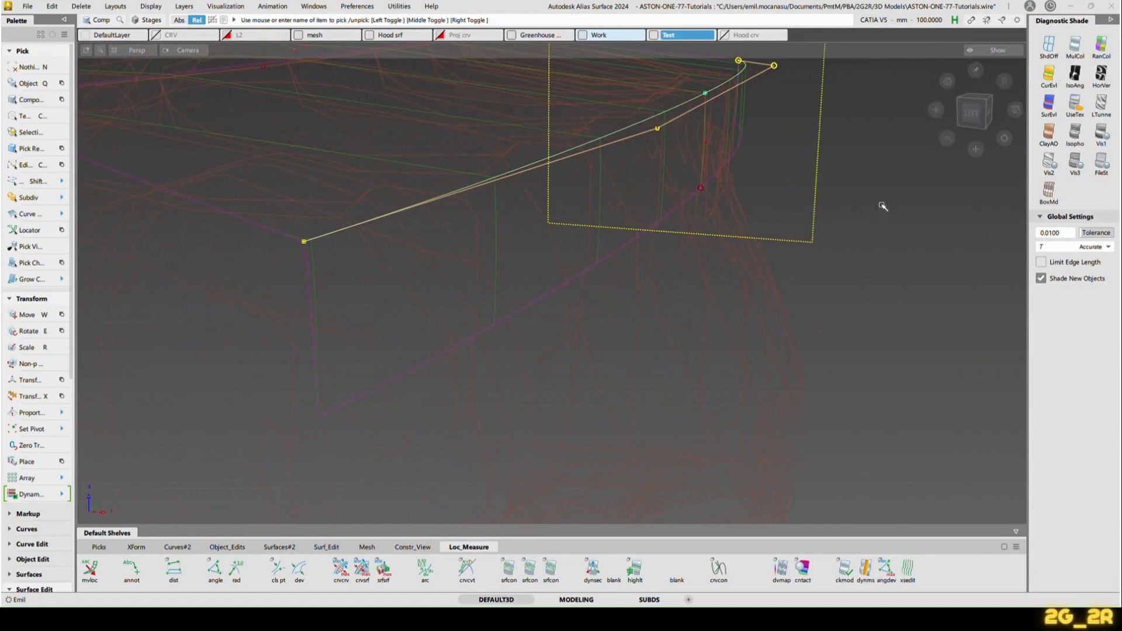
mouse_move(906, 204)
left_mouse_down("alt+shift")
mouse_move(925, 211)
mouse_move(922, 185)
mouse_move(907, 217)
left_mouse_up("alt+shift")
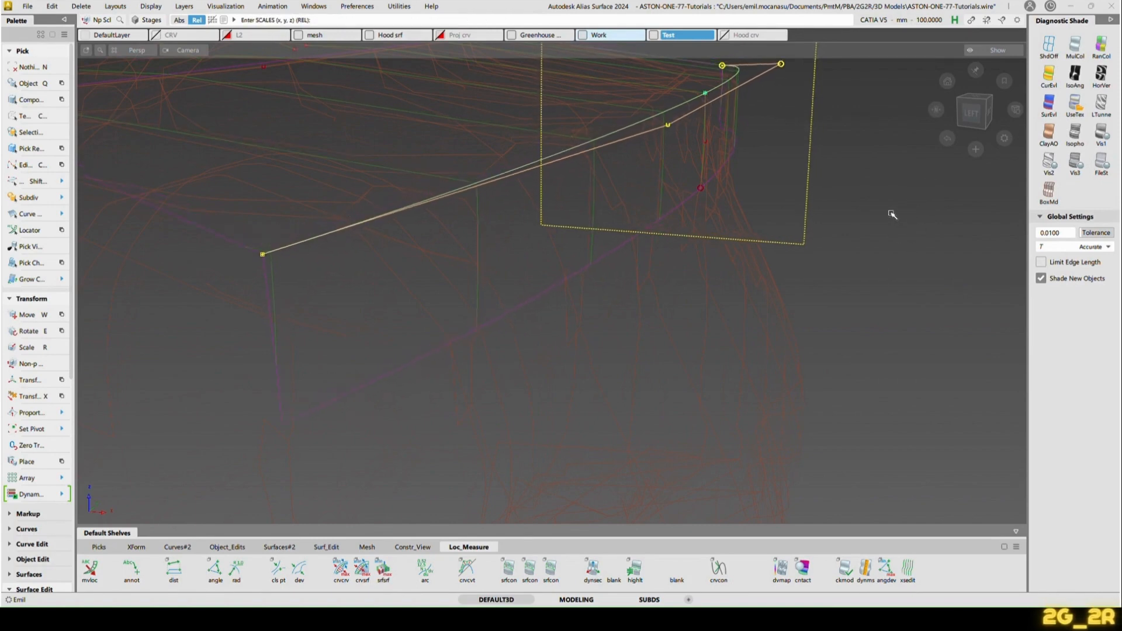
right_click_drag(891, 232, 907, 220)
left_click_drag(907, 220, 830, 228, "alt+shift")
right_click_drag(942, 308, 1002, 273)
middle_click_drag(929, 237, 923, 331, "alt+shift")
mouse_move(924, 312)
right_mouse_down()
mouse_move(952, 297)
mouse_move(952, 308)
right_mouse_up()
left_click_drag(608, 253, 646, 250, "alt+shift")
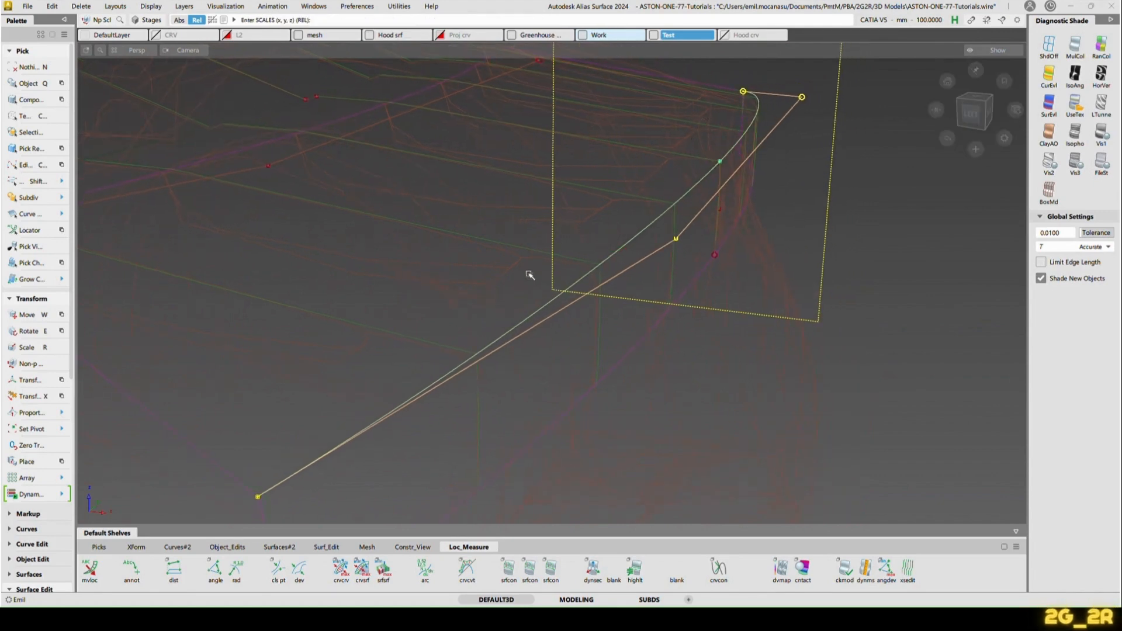
key("n")
Step: Turn the textured diagnostic shading back on and compare the skin and rail surfaces with the mesh's rear corner
left_click_drag(535, 259, 665, 294, "alt+shift")
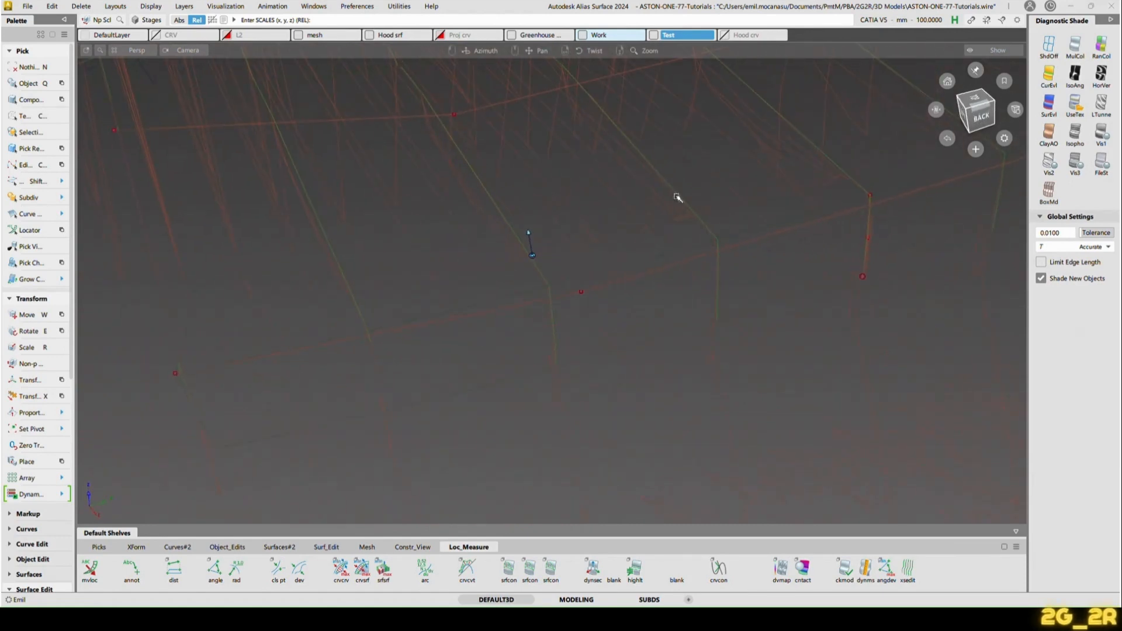
left_click(1073, 104)
left_click_drag(586, 287, 704, 292, "alt+shift")
right_click_drag(704, 293, 533, 258, "alt+shift")
middle_click_drag(533, 258, 658, 263, "alt+shift")
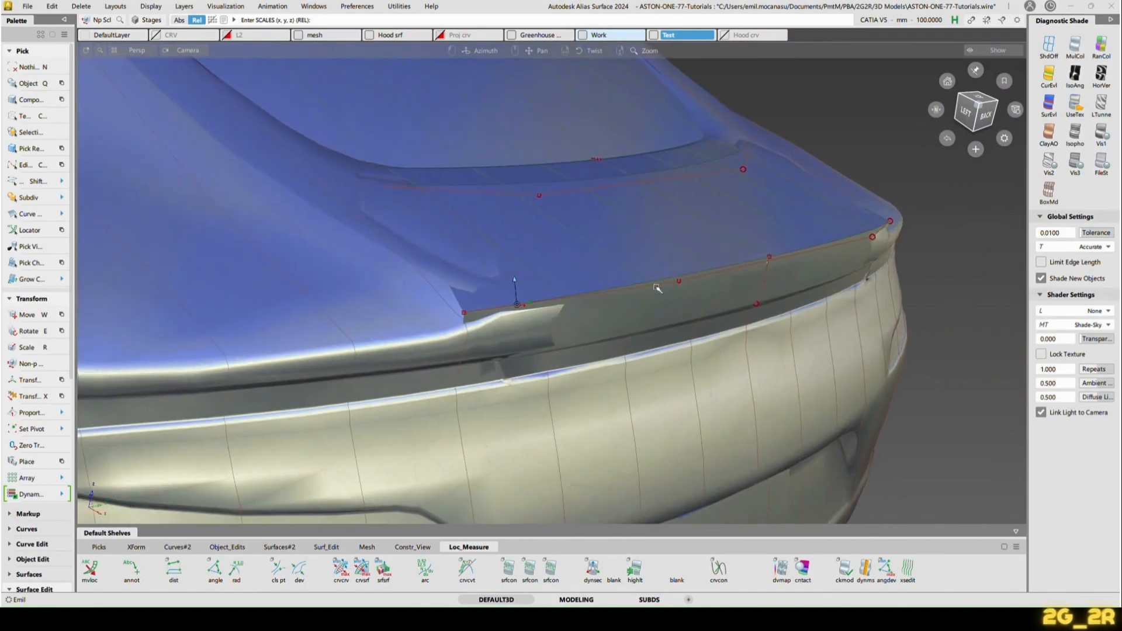
left_click_drag(656, 287, 704, 205, "alt+shift")
mouse_move(607, 280)
left_mouse_down("alt+shift")
mouse_move(584, 279)
mouse_move(505, 229)
left_mouse_up("alt+shift")
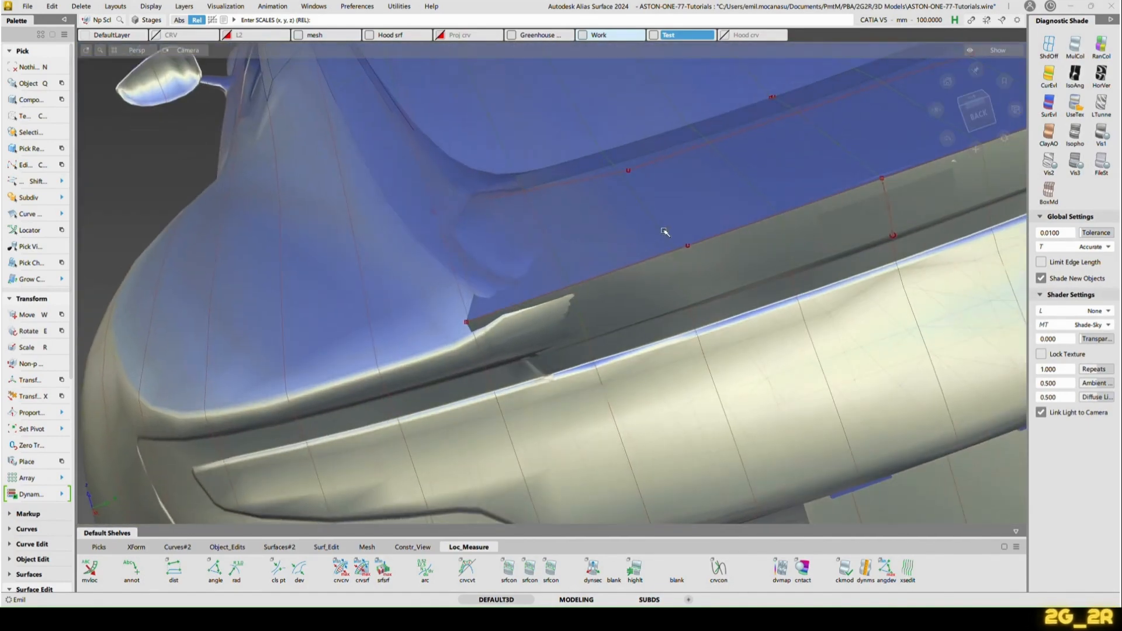
left_click_drag(660, 233, 677, 272, "alt+shift")
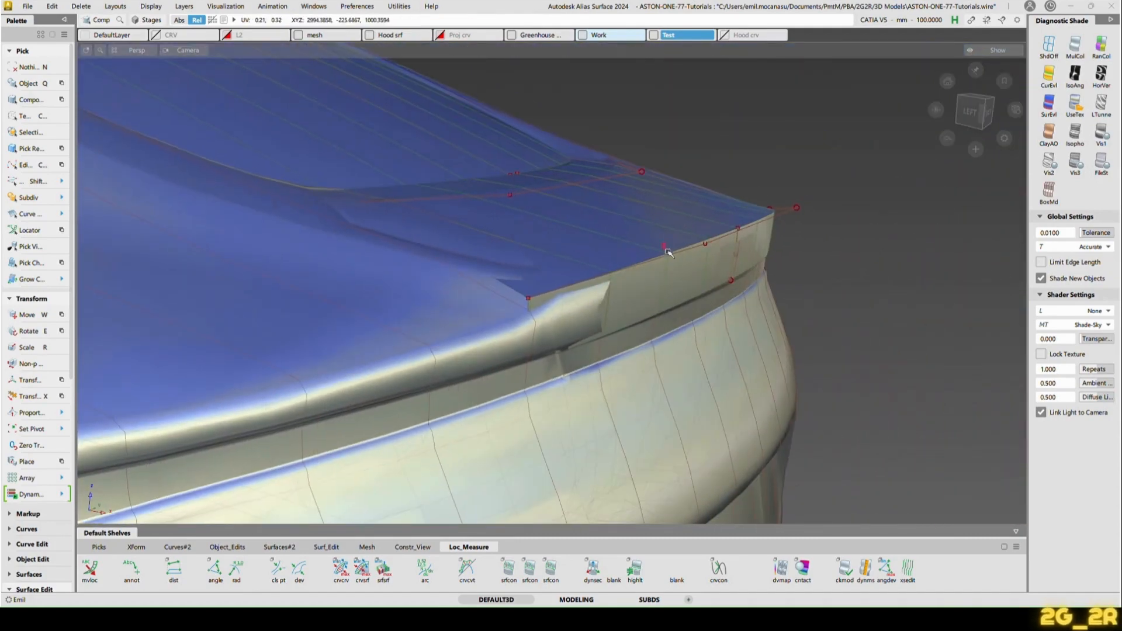
Step: Refine the rear curve's non-proportional scale so the rail surface lies closer to the mesh's rear face
mouse_move(667, 252)
right_mouse_down("alt+shift")
mouse_move(791, 320)
mouse_move(769, 270)
mouse_move(528, 288)
mouse_move(511, 344)
right_mouse_up("alt+shift")
middle_click_drag(511, 343, 541, 263, "alt+shift")
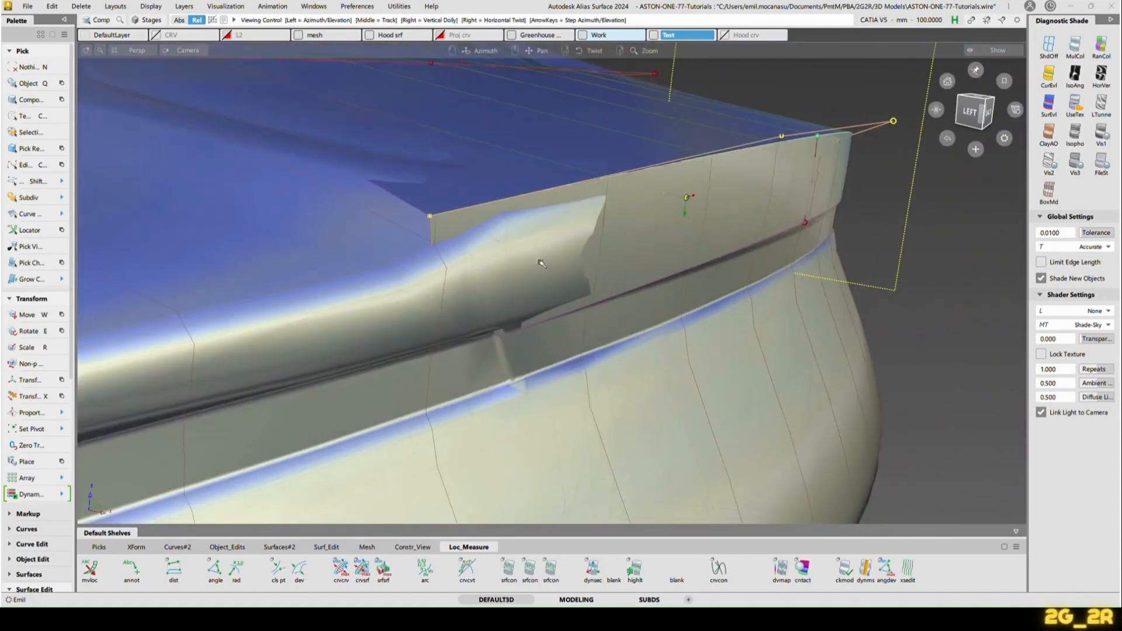
left_click_drag(541, 263, 446, 292, "alt+shift")
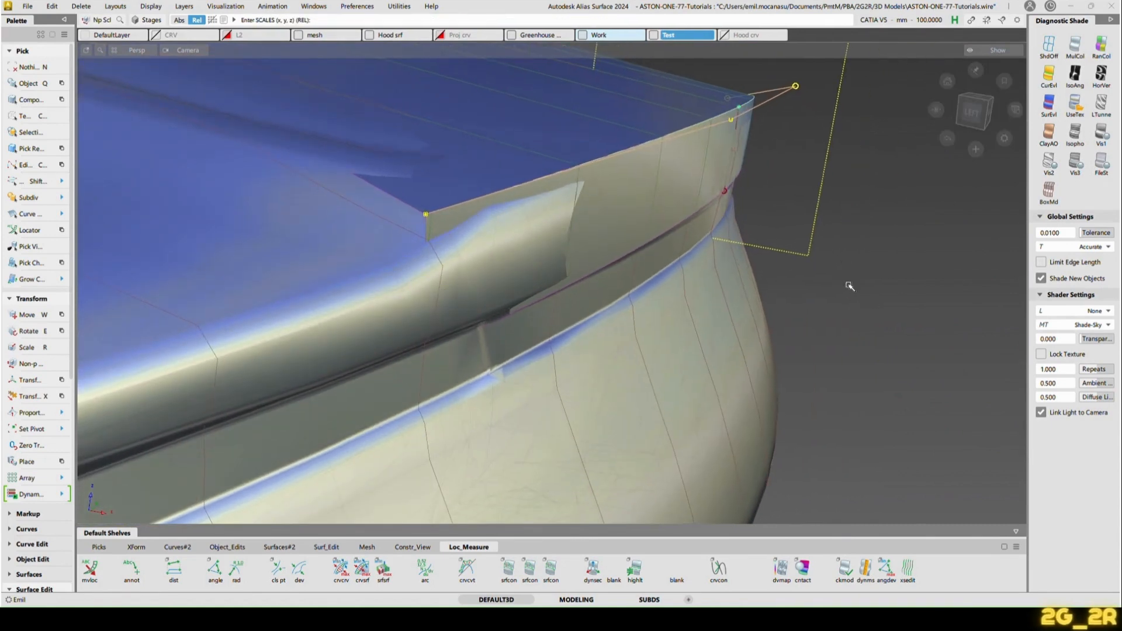
left_click_drag(849, 286, 829, 317)
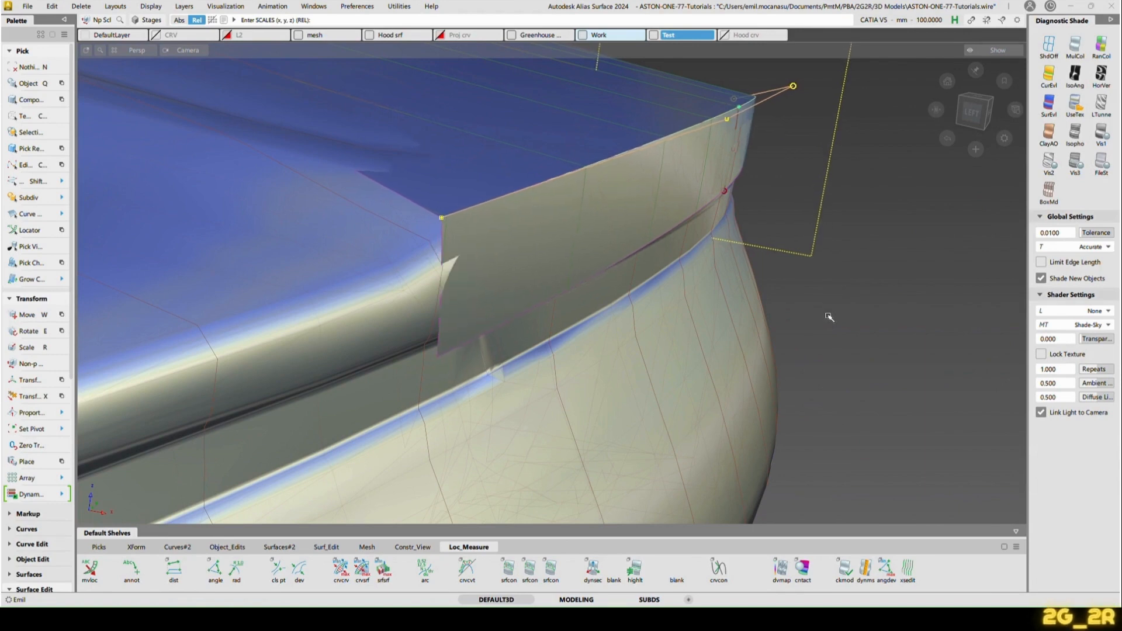
left_click_drag(631, 267, 546, 267, "alt+shift")
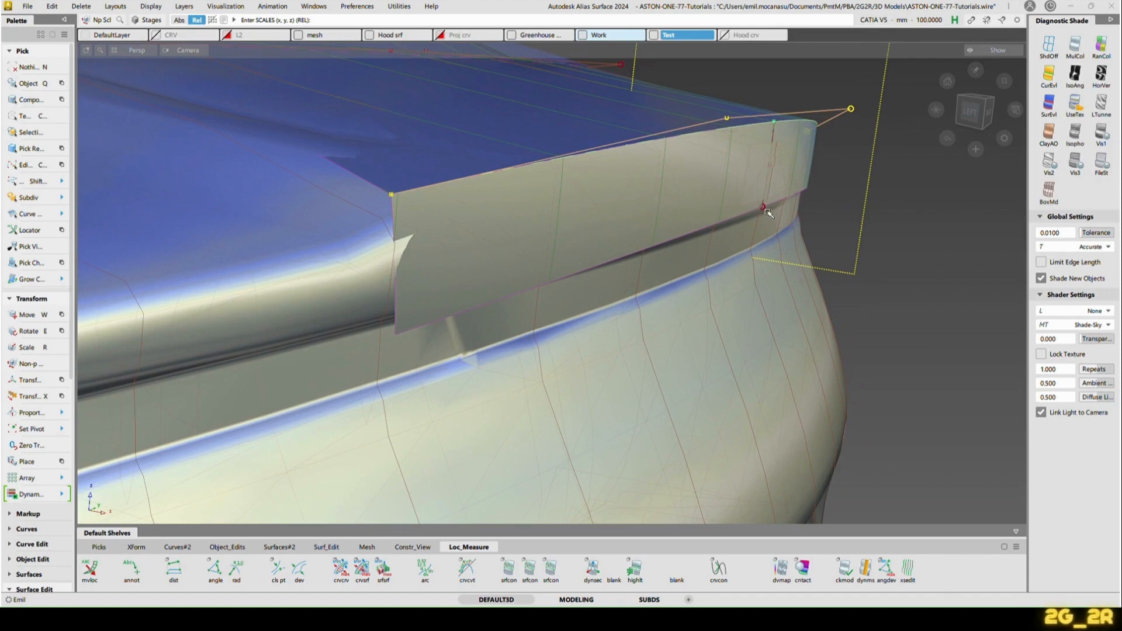
Step: Inspect the rear corner from several angles to check the rail surface's fit to the mesh
scroll(426, 253, "down", 1, "alt+shift")
left_click(366, 271, "alt+shift")
mouse_move(366, 272)
left_mouse_down("alt+shift")
mouse_move(516, 325)
mouse_move(417, 260)
left_mouse_up("alt+shift")
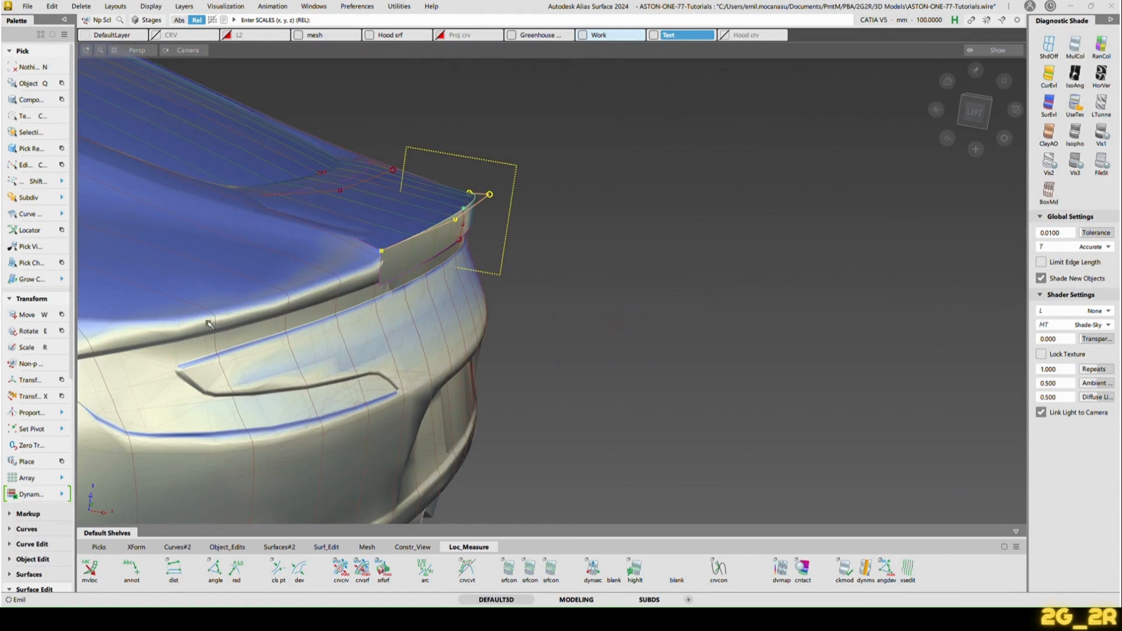
left_click_drag(251, 280, 363, 279, "alt+shift")
left_click_drag(444, 339, 485, 343, "alt+shift")
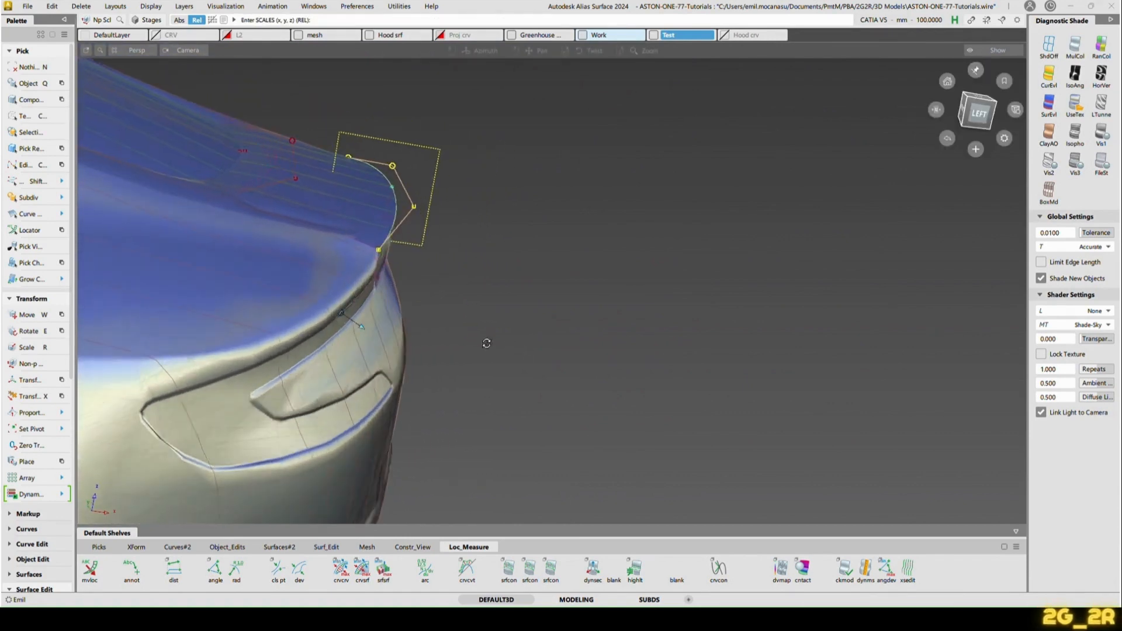
right_click_drag(486, 343, 509, 301, "alt+shift")
left_click_drag(648, 276, 748, 270, "alt+shift")
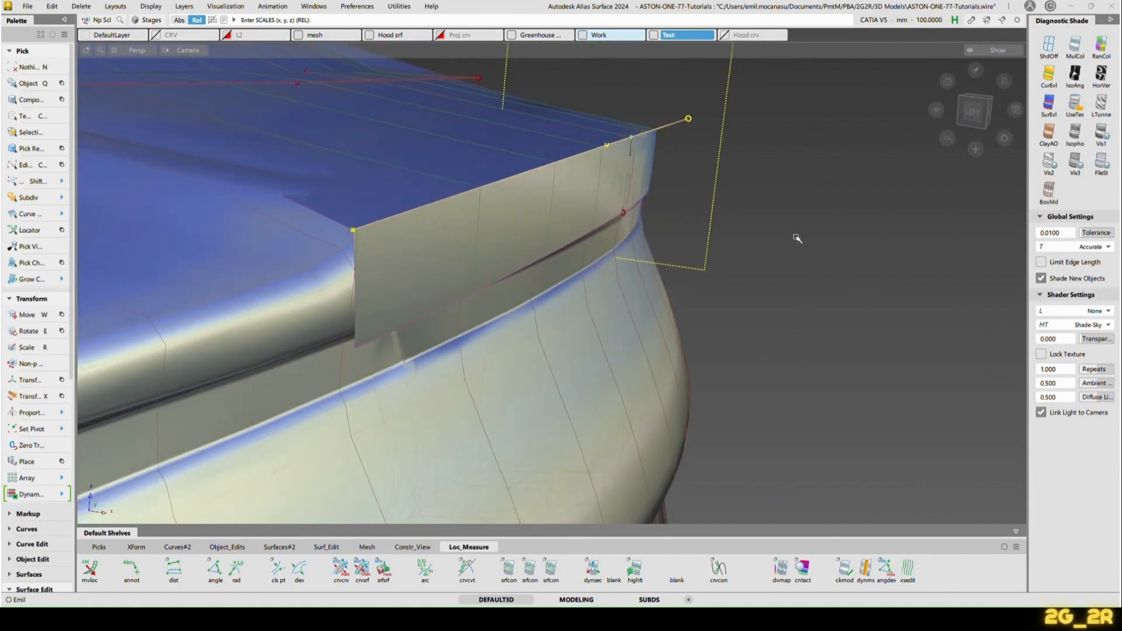
left_click_drag(775, 240, 526, 272, "alt+shift")
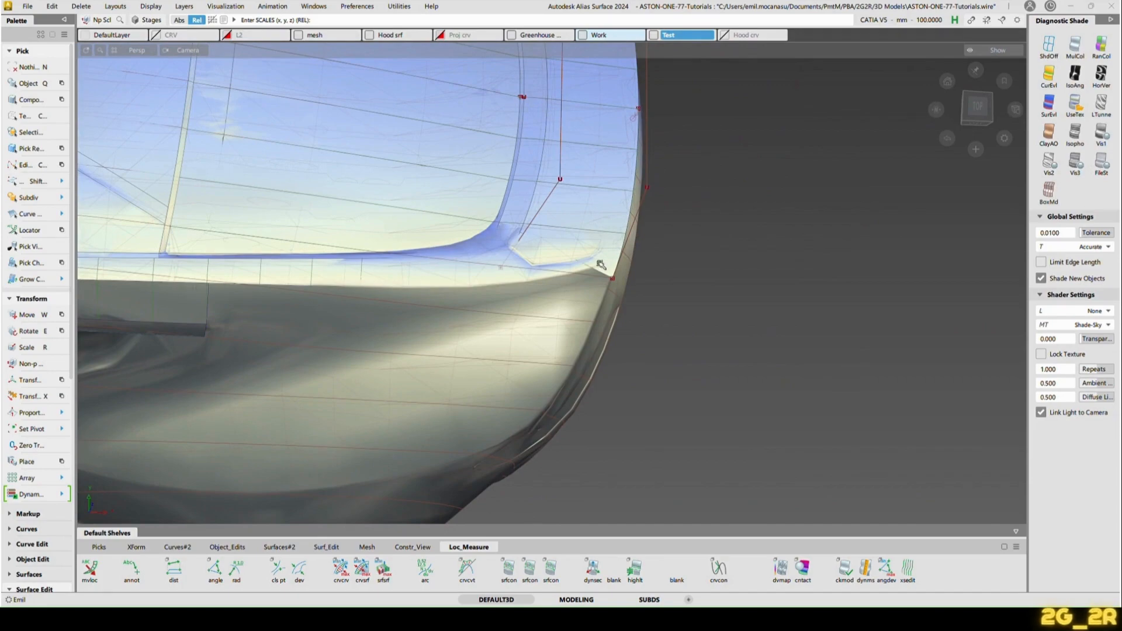
Step: Duplicate the outer edge of the narrow surface below the rear side window as a curve
mouse_move(622, 256)
left_mouse_down("alt+shift")
mouse_move(579, 354)
mouse_move(391, 309)
mouse_move(247, 343)
mouse_move(242, 270)
left_mouse_up("alt+shift")
left_click_drag(339, 231, 306, 266, "alt+shift")
left_click_drag(412, 267, 301, 230, "alt+shift")
left_click_drag(330, 247, 331, 286, "alt+shift")
left_click(219, 549)
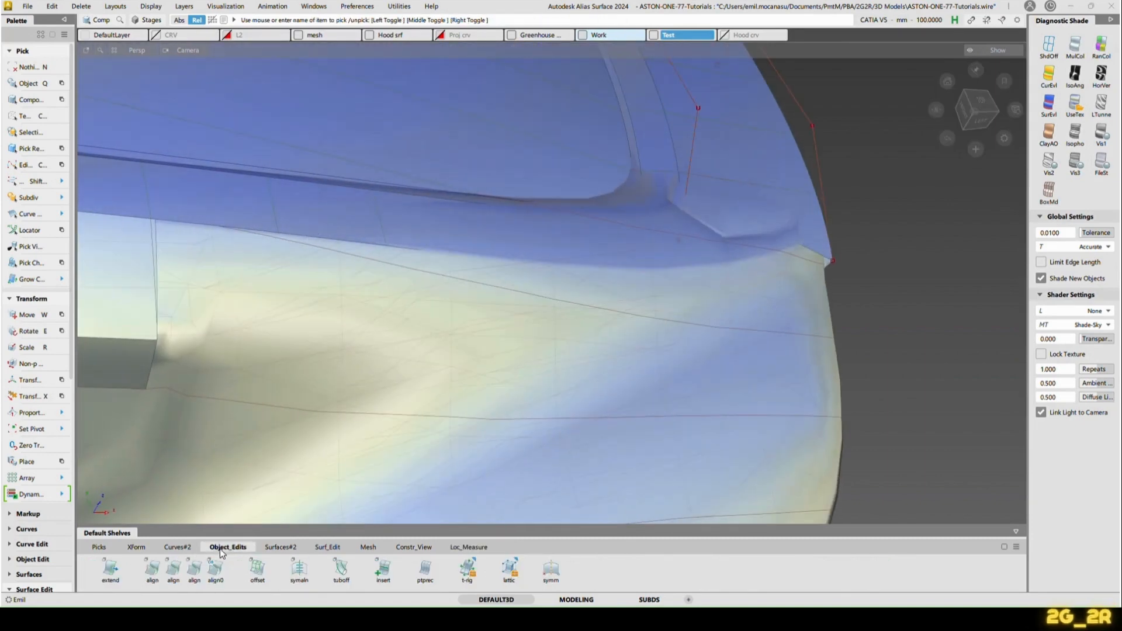
left_click(177, 549)
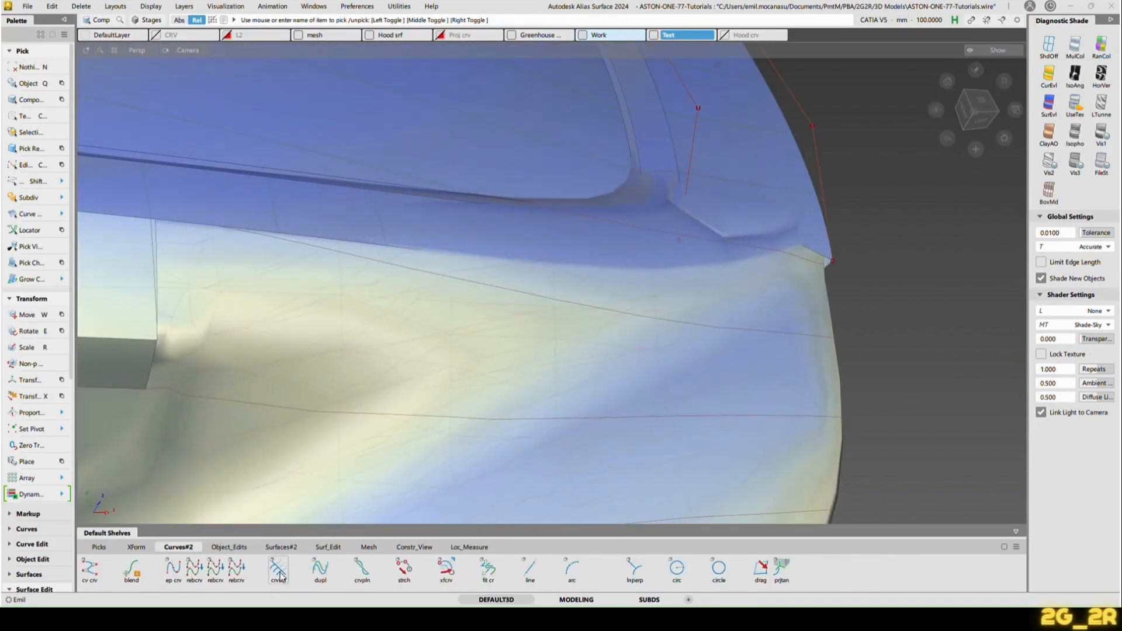
left_click(319, 569)
left_click(343, 243)
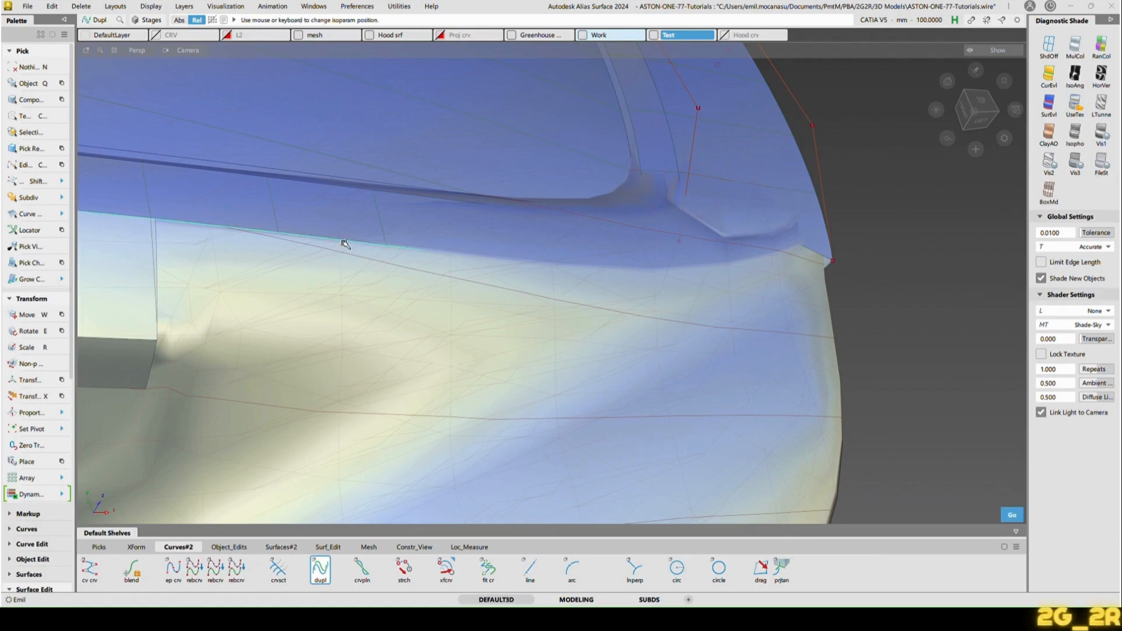
left_click(407, 200)
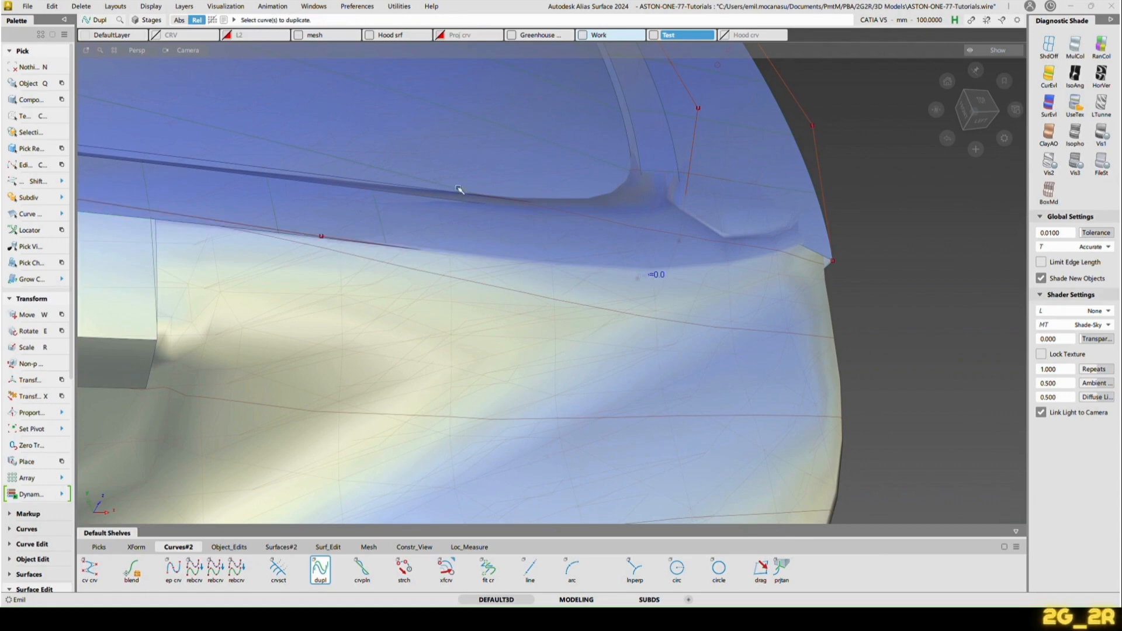
Step: Draw a straight edit-point curve from the duplicated edge curve below the side window to the skin surface's rear corner
left_click_drag(558, 232, 478, 259, "alt+shift")
middle_click_drag(479, 259, 485, 272, "ctrl+shift")
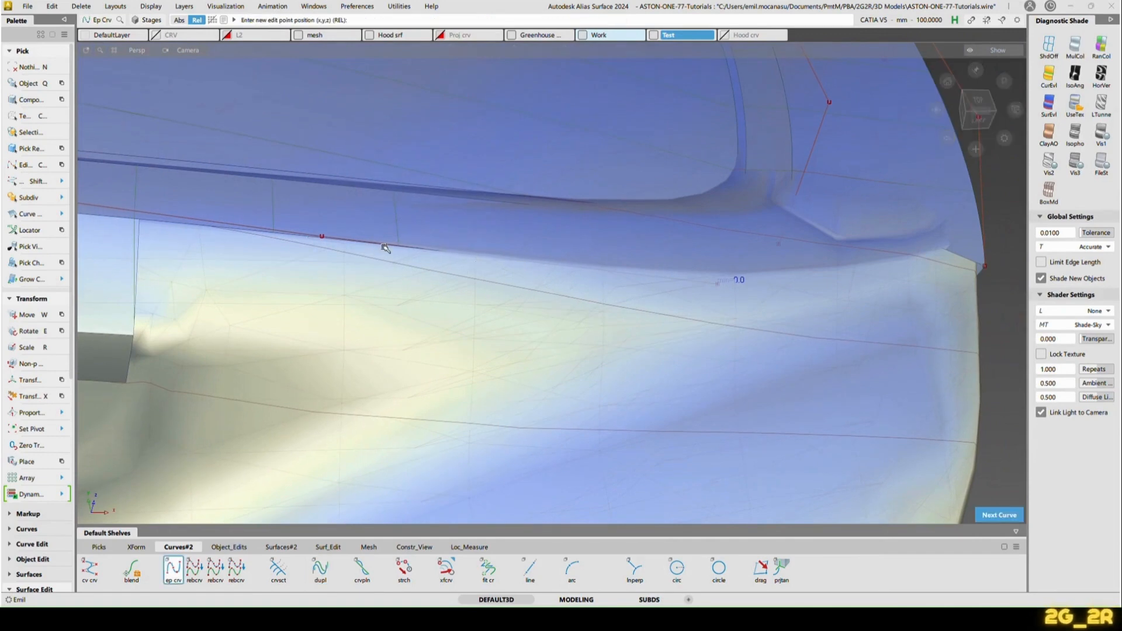
left_click_drag(402, 251, 441, 257, "ctrl+alt")
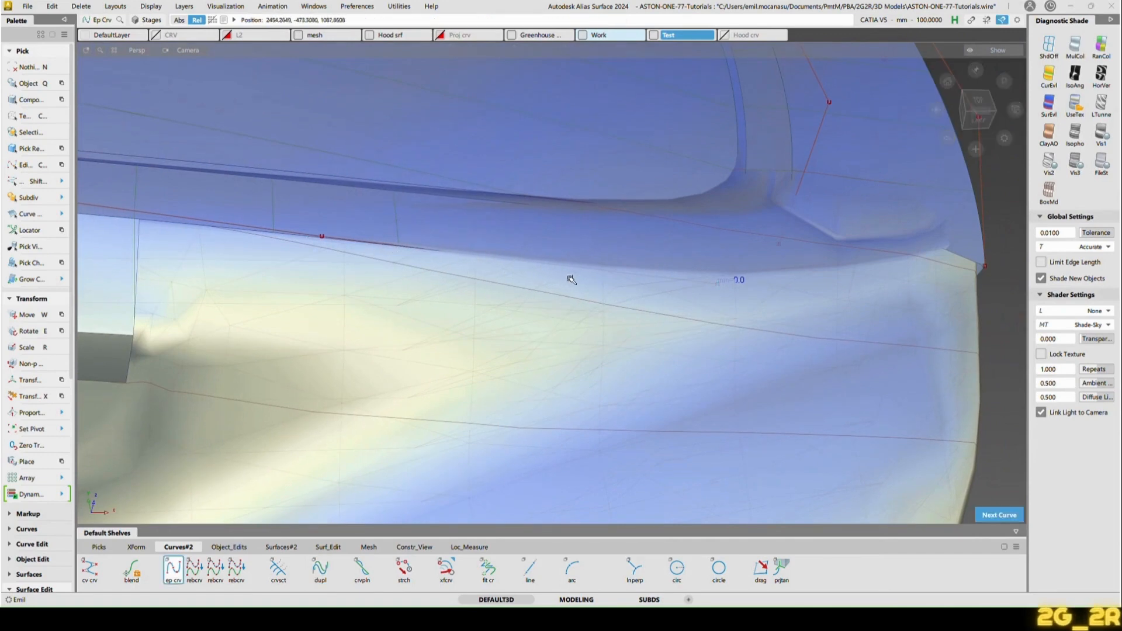
left_click_drag(582, 281, 569, 287, "ctrl+alt")
middle_click_drag(569, 288, 485, 288, "alt+shift")
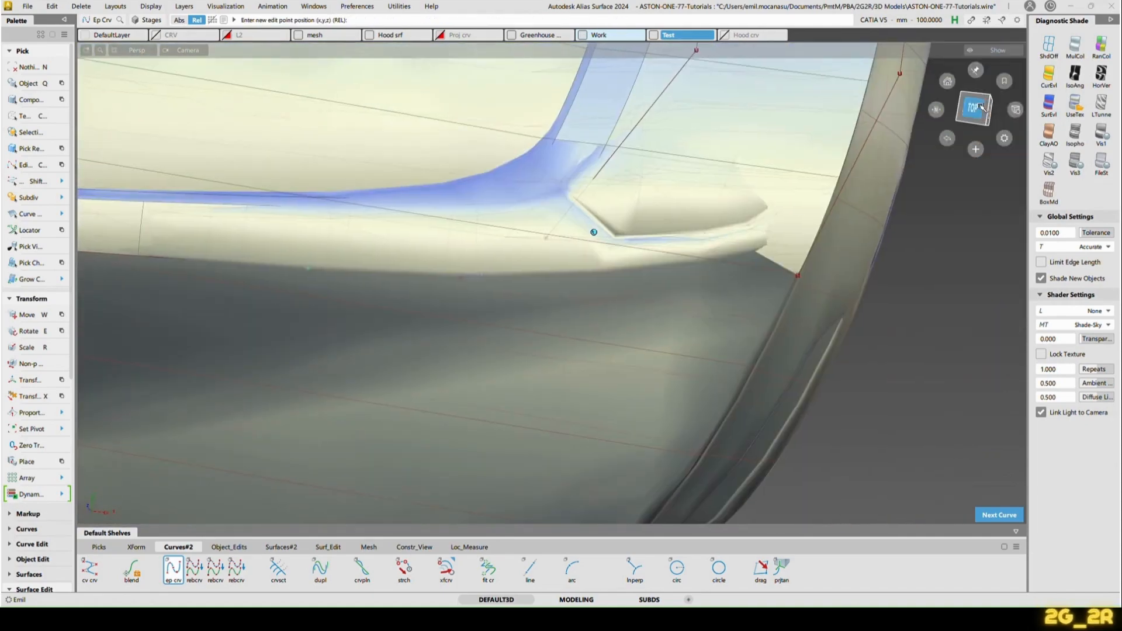
left_click_drag(974, 108, 972, 193)
middle_click_drag(656, 397, 636, 278, "alt+shift")
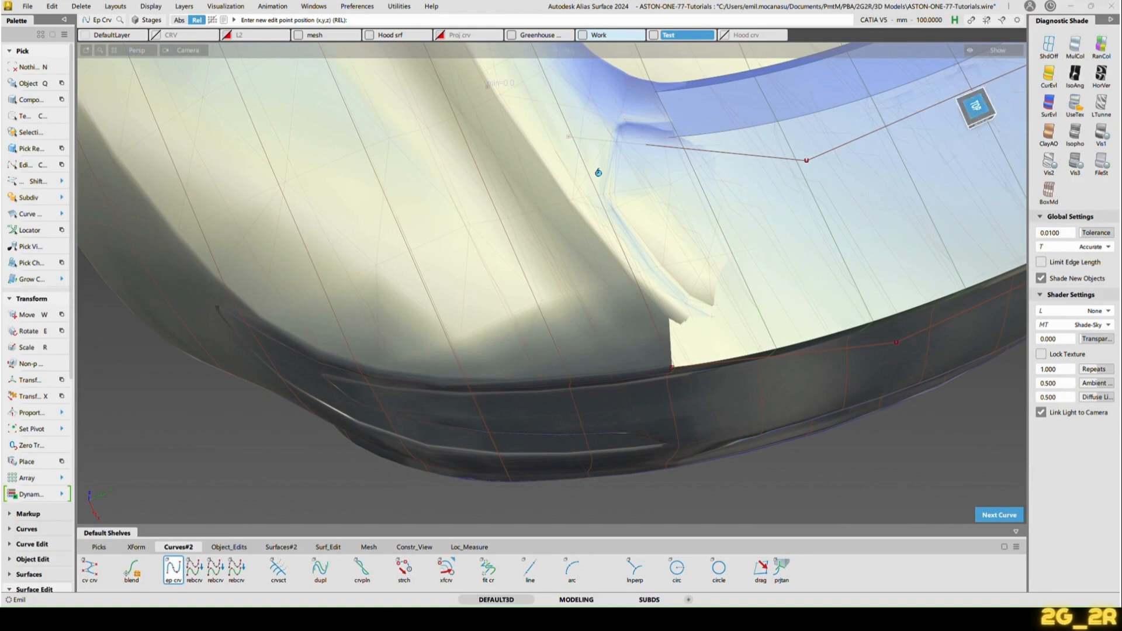
left_click(976, 109)
right_click_drag(748, 334, 641, 383, "alt+shift")
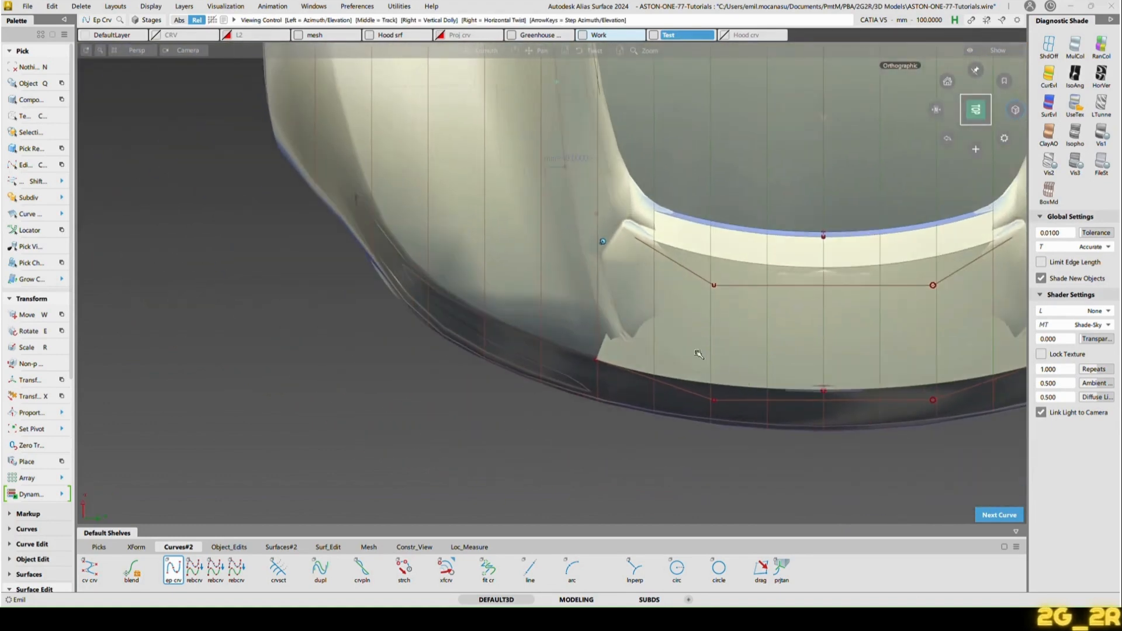
left_click_drag(624, 372, 587, 371)
key("n")
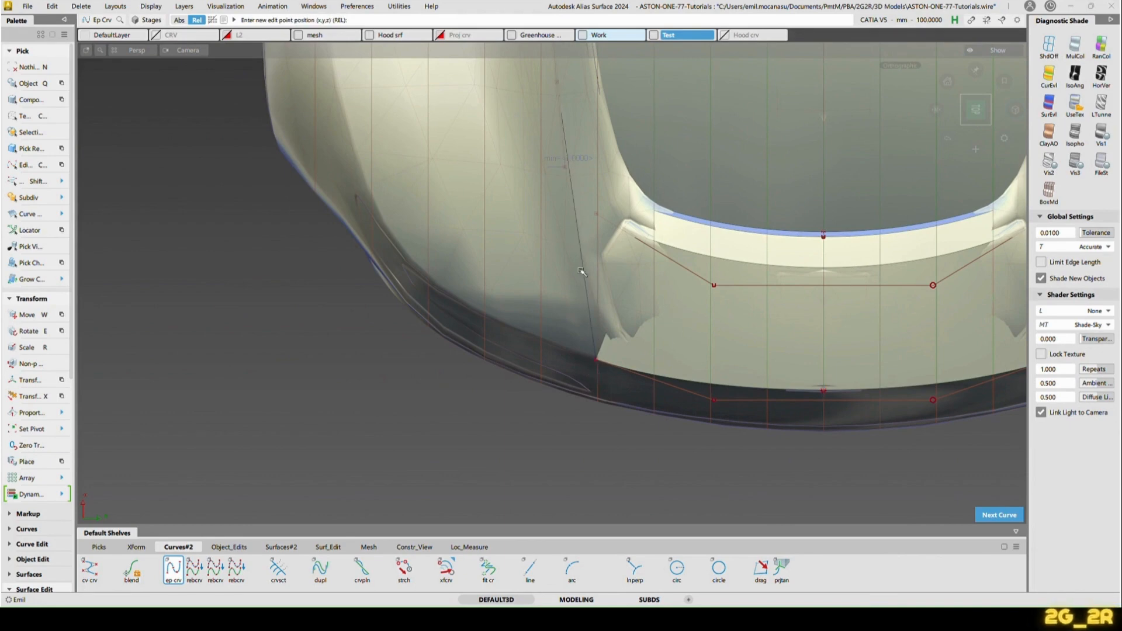
Step: Rebuild the new straight curve so it has a single middle control vertex
left_click_drag(582, 292, 571, 205, "ctrl+shift")
middle_click_drag(540, 105, 543, 121, "alt+shift")
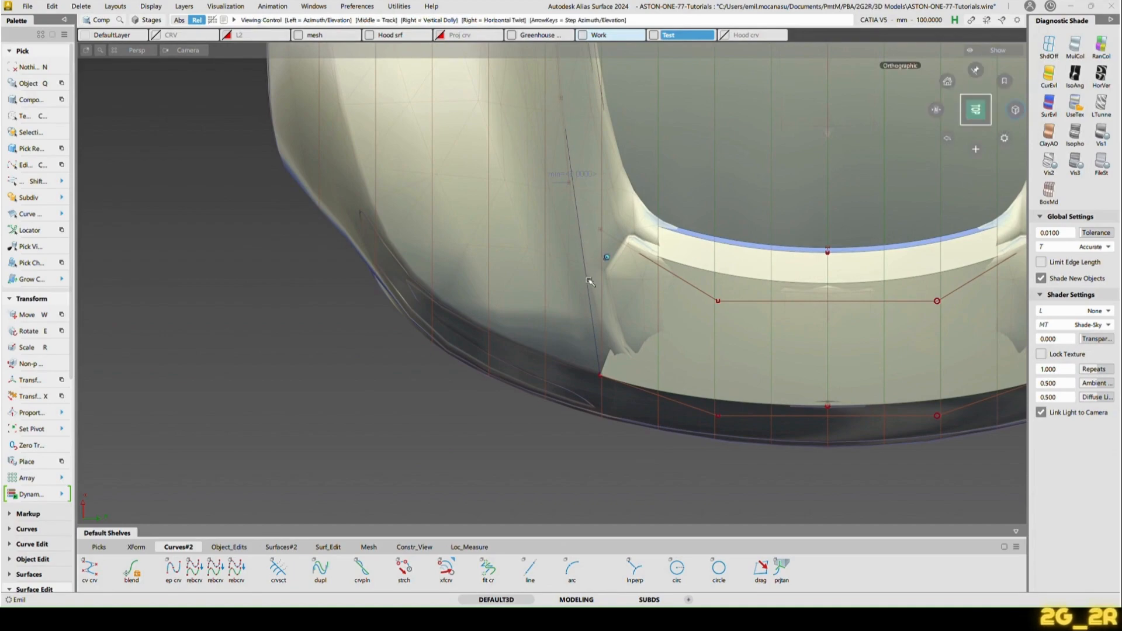
left_click_drag(588, 279, 635, 303, "alt+shift")
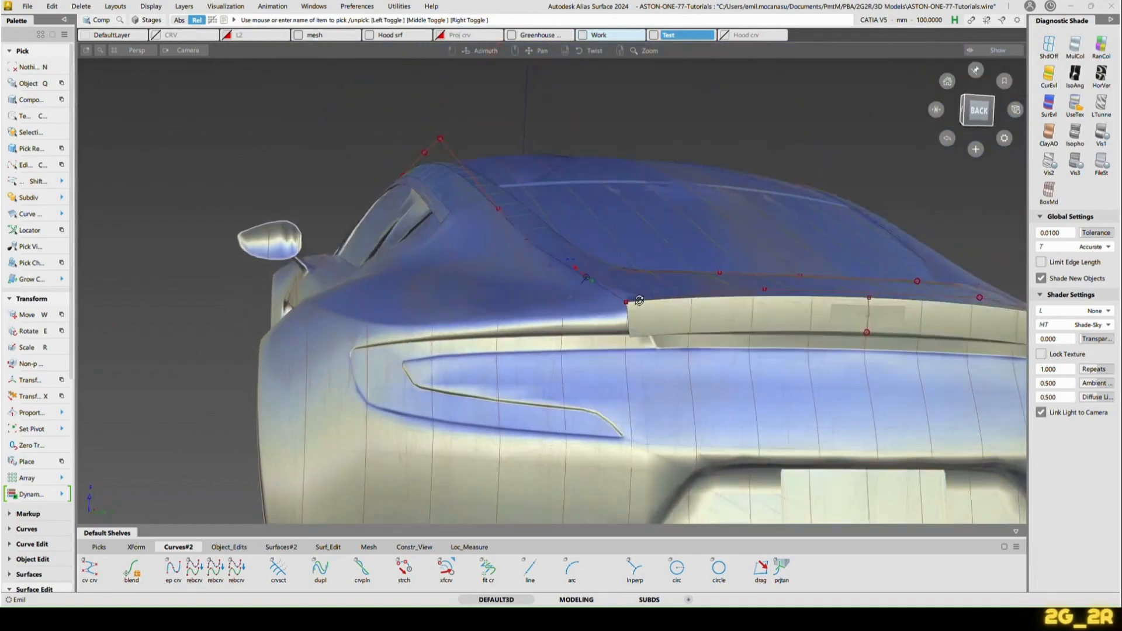
right_click_drag(636, 304, 655, 336, "alt+shift")
right_click_drag(691, 304, 691, 321, "alt+shift")
left_click(699, 358)
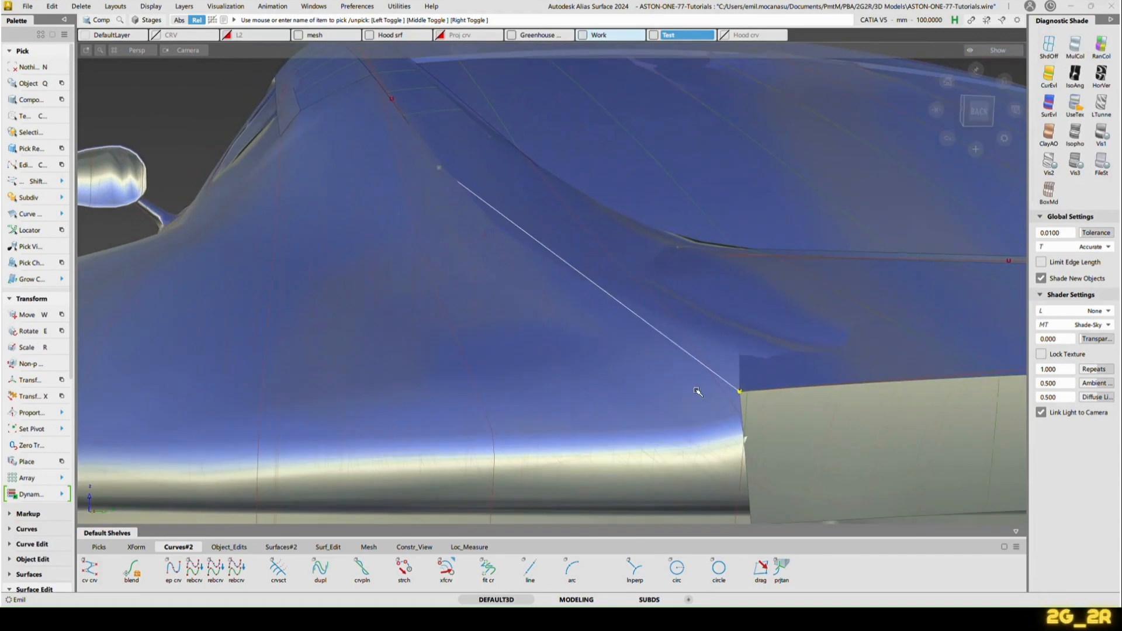
key("ctrl+r")
key("n")
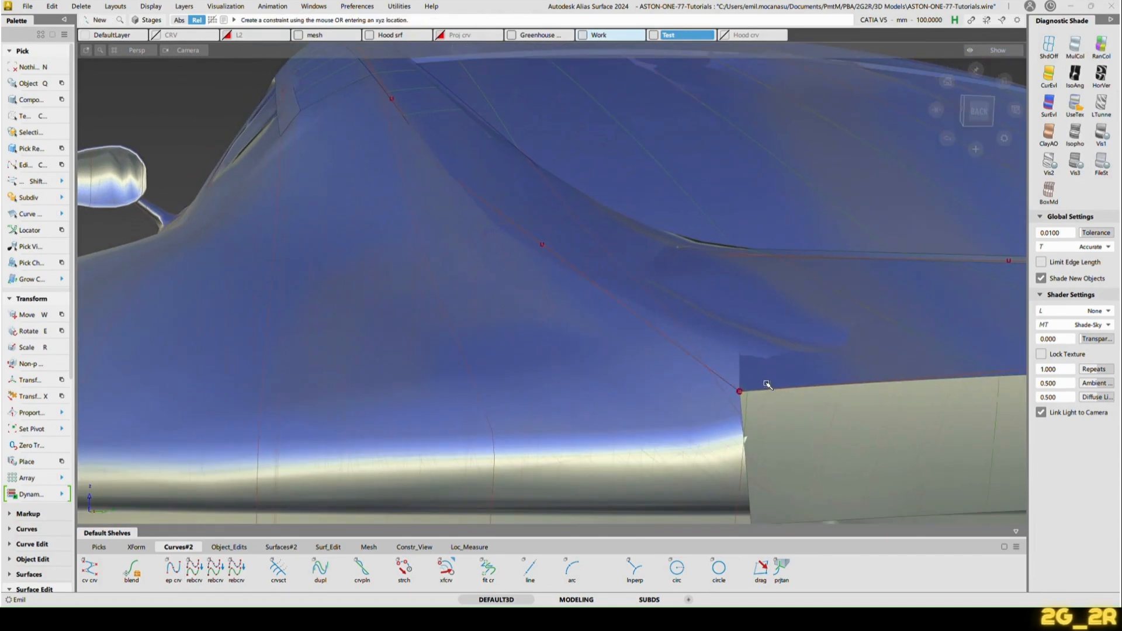
Step: Move the curve's middle control vertex so the curve bows along the mesh's crease beside the rear window
key("shift+c")
left_click(552, 257)
key("w")
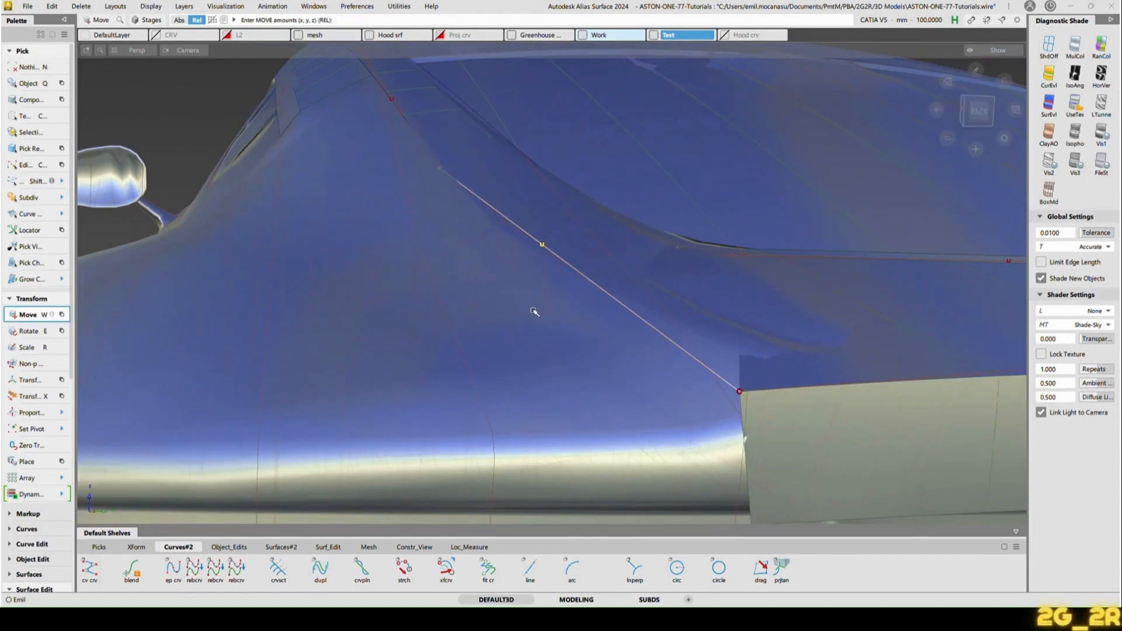
mouse_move(534, 310)
right_mouse_down()
mouse_move(530, 340)
mouse_move(528, 326)
right_mouse_up()
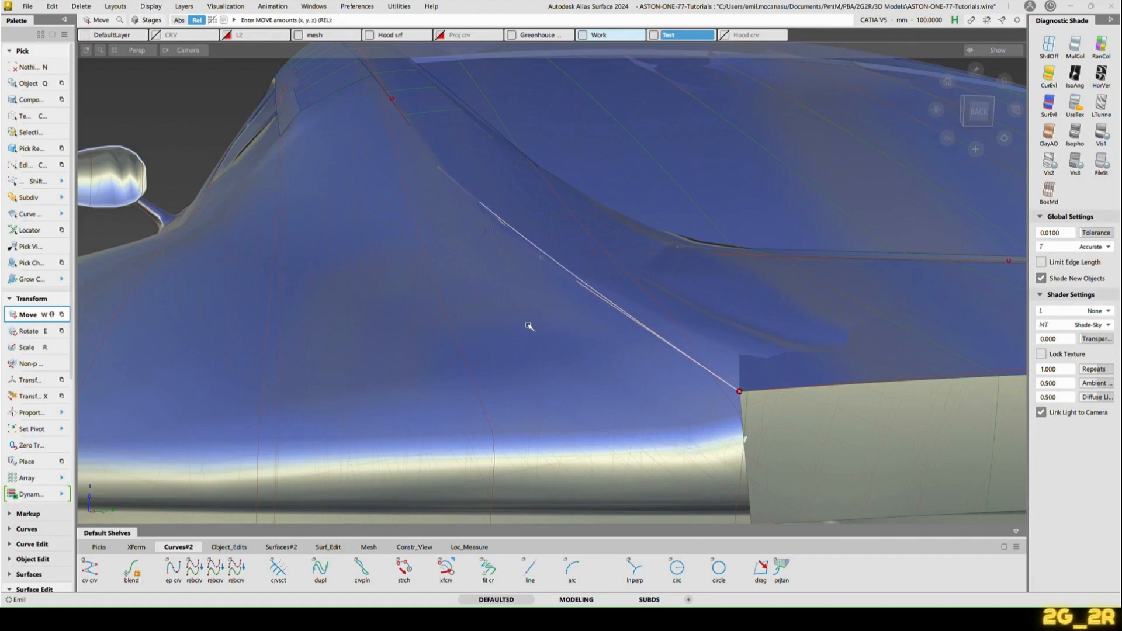
middle_click_drag(529, 325, 519, 326)
left_click_drag(586, 311, 485, 293, "alt+shift")
middle_click_drag(485, 293, 484, 295)
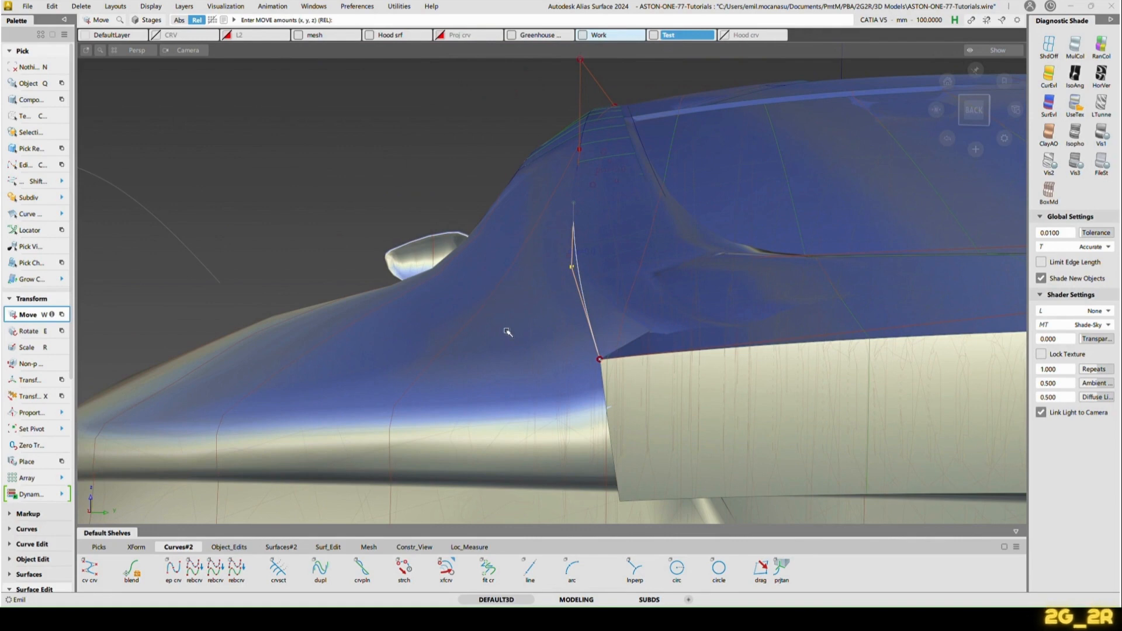
middle_click_drag(506, 332, 529, 335)
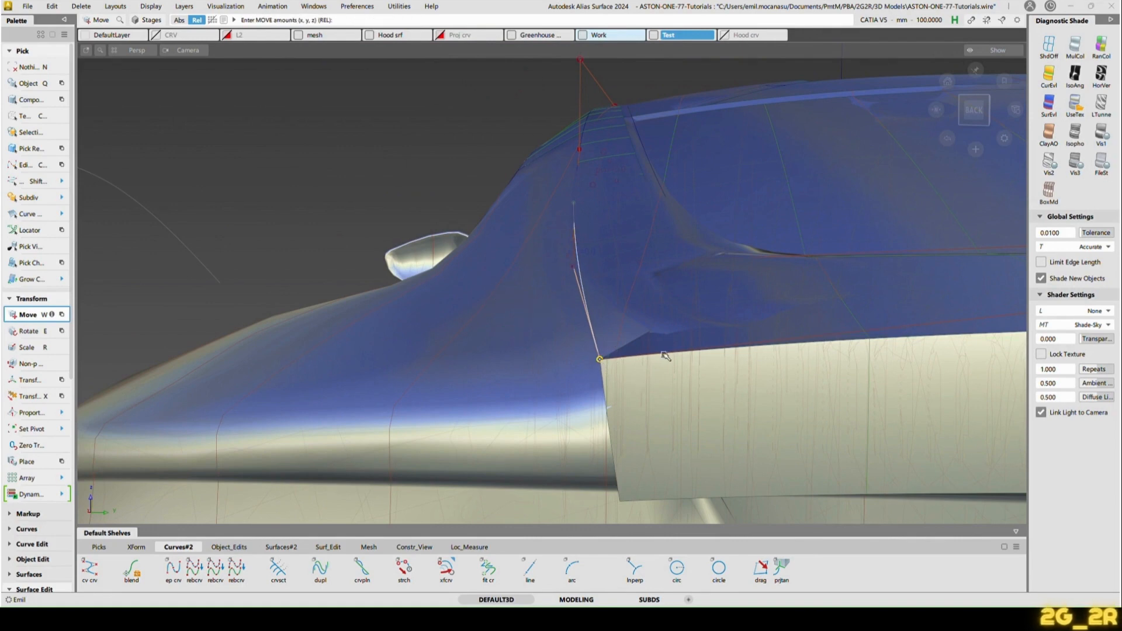
Step: Undo the last move and snap the curve's rear end control vertex onto the skin surface's rear edge
left_click_drag(631, 345, 678, 324, "alt+shift")
key("ctrl+z")
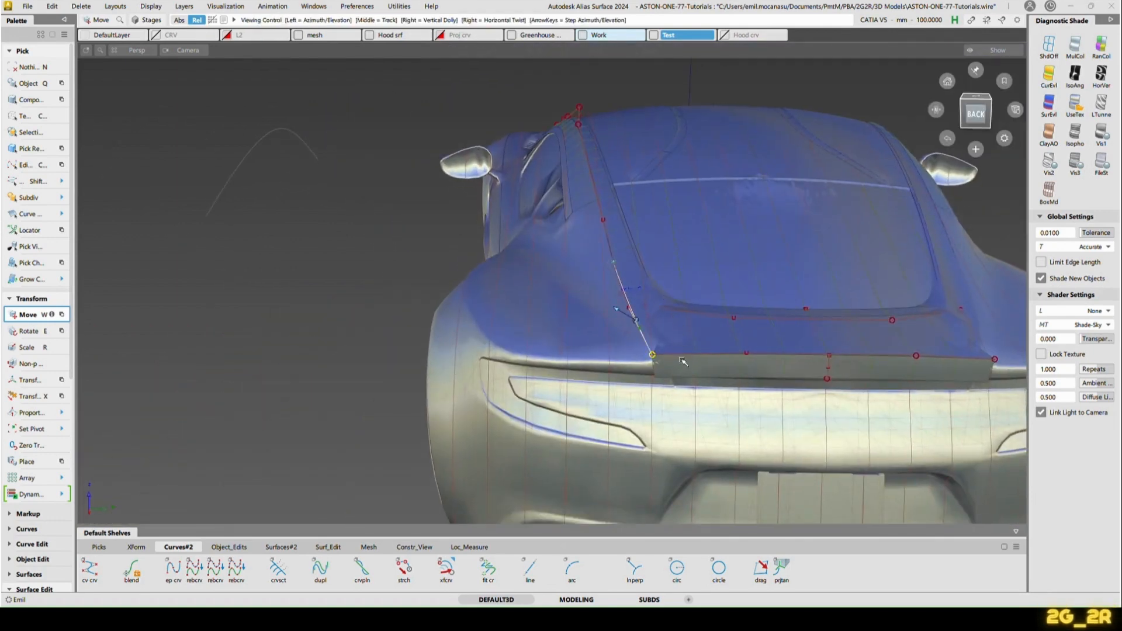
mouse_move(697, 420)
left_mouse_down("alt+shift")
mouse_move(699, 394)
mouse_move(699, 421)
left_mouse_up("alt+shift")
right_click_drag(698, 421, 699, 389, "alt+shift")
left_click_drag(668, 320, 714, 357, "ctrl+alt")
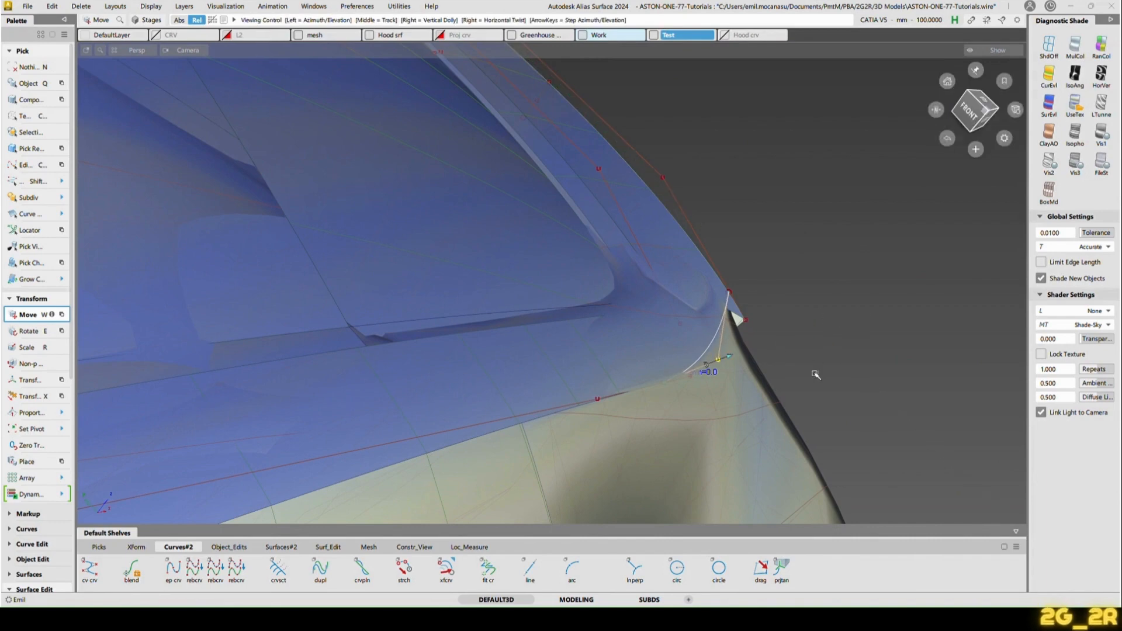
Step: Lower the curve's middle control vertex in the left view and check the curve's fit to the mesh from several angles
left_click_drag(809, 376, 592, 292, "alt+shift")
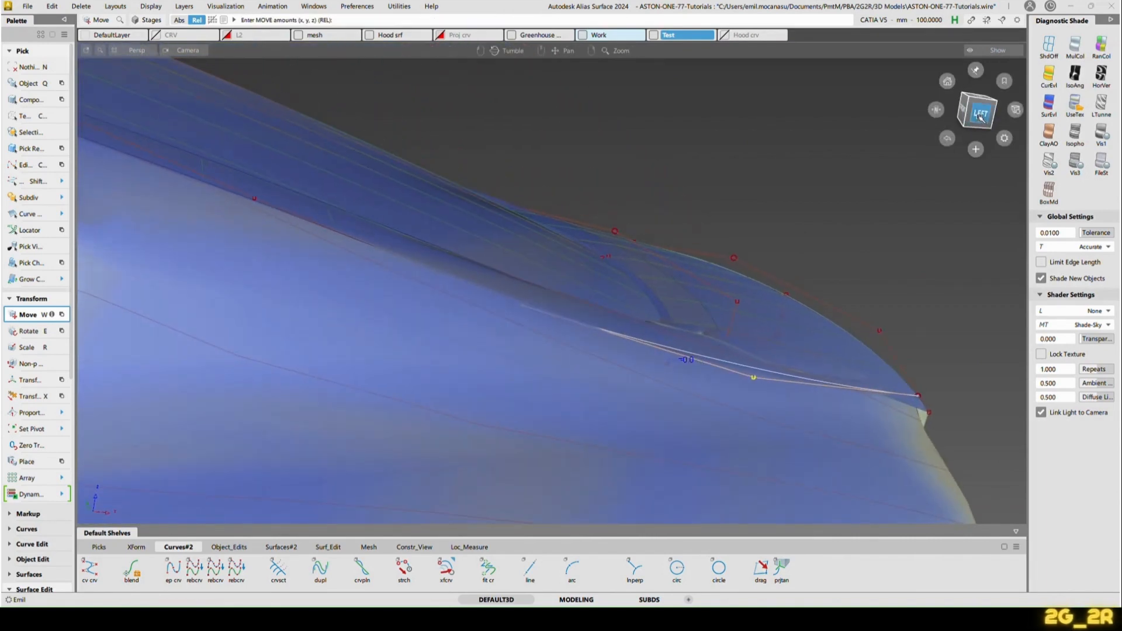
left_click(980, 114)
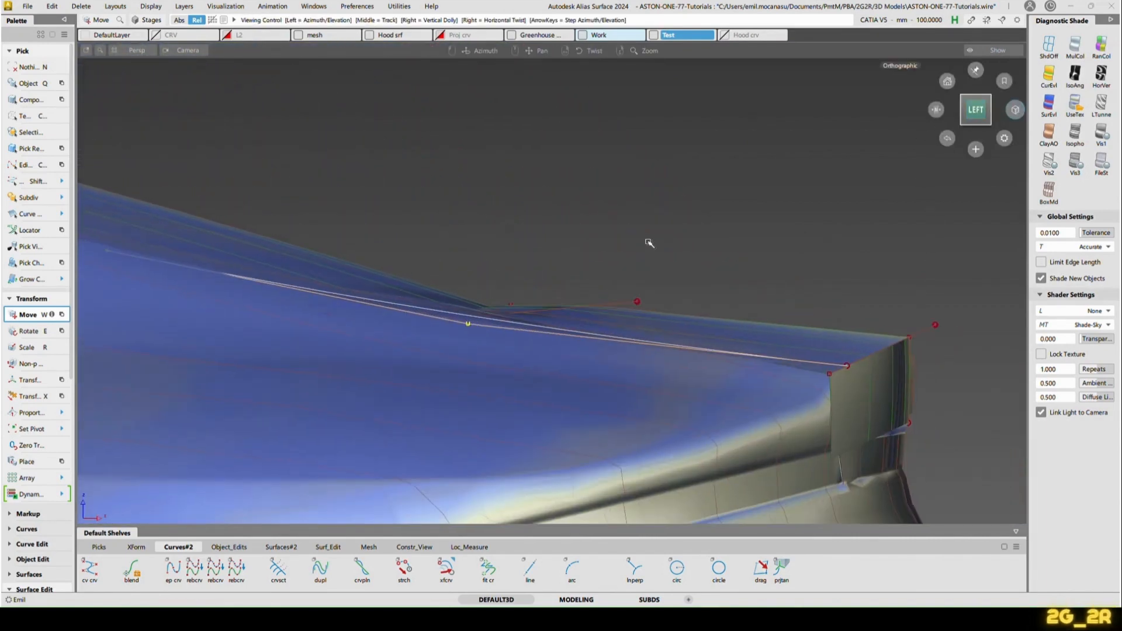
right_click_drag(648, 242, 648, 247)
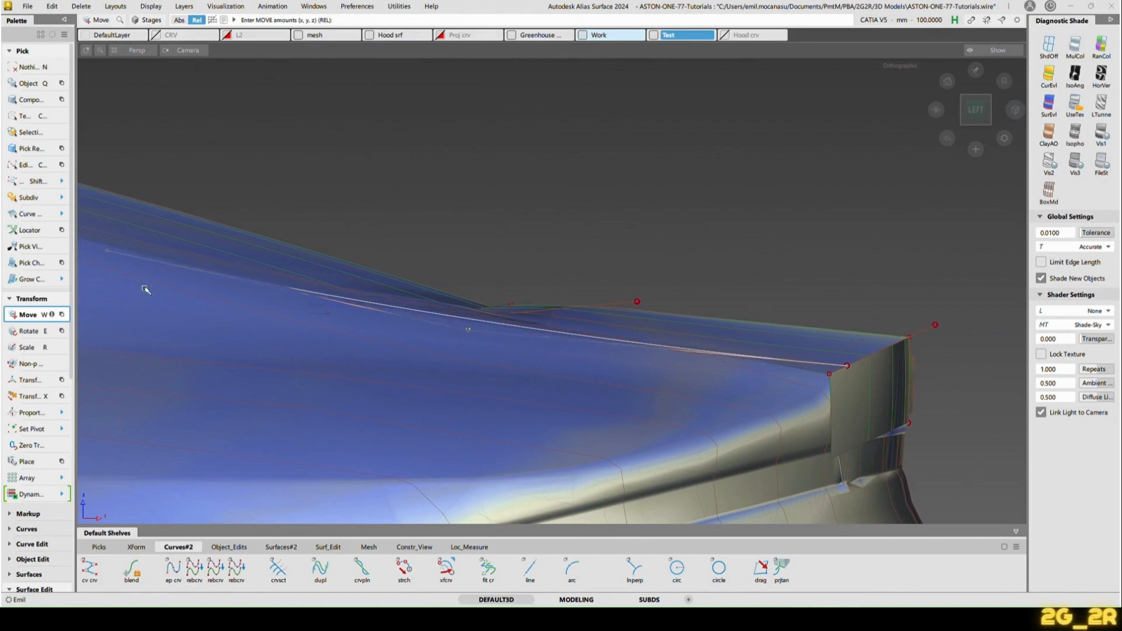
right_click_drag(145, 289, 419, 268, "alt+shift")
left_click_drag(341, 281, 395, 316, "alt+shift")
left_click_drag(566, 166, 591, 138, "alt+shift")
right_click_drag(590, 138, 559, 173, "alt+shift")
left_click_drag(559, 173, 460, 290, "alt+shift")
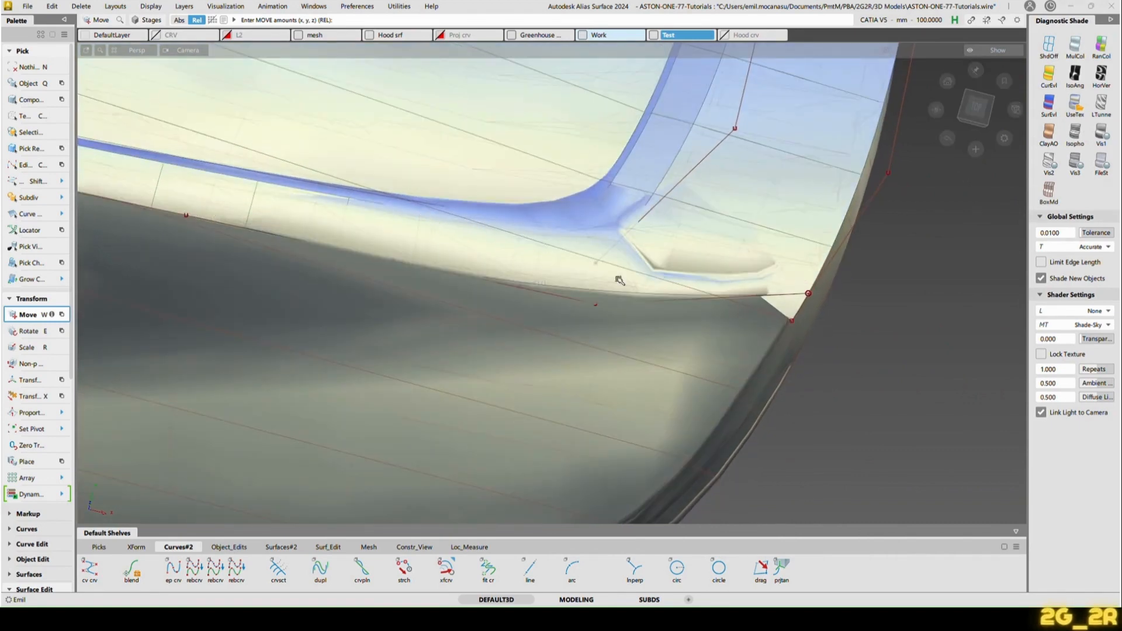
Step: Copy and paste the fitted curve, move the copy inward toward the rear window, and rotate it slightly
left_click_drag(617, 278, 576, 301, "ctrl+shift")
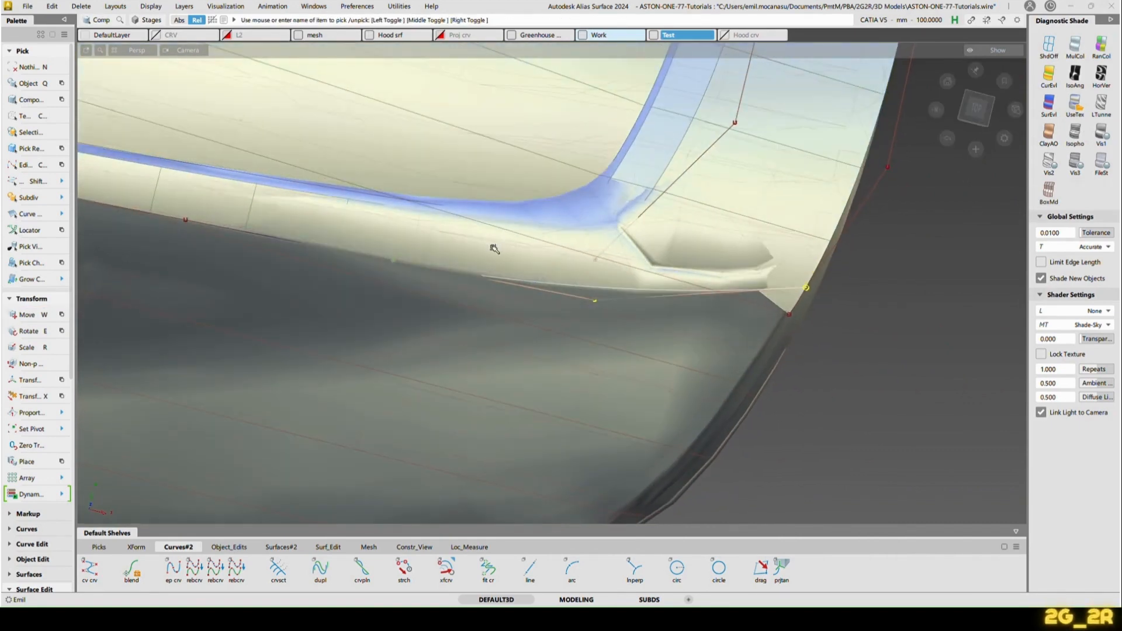
key("w")
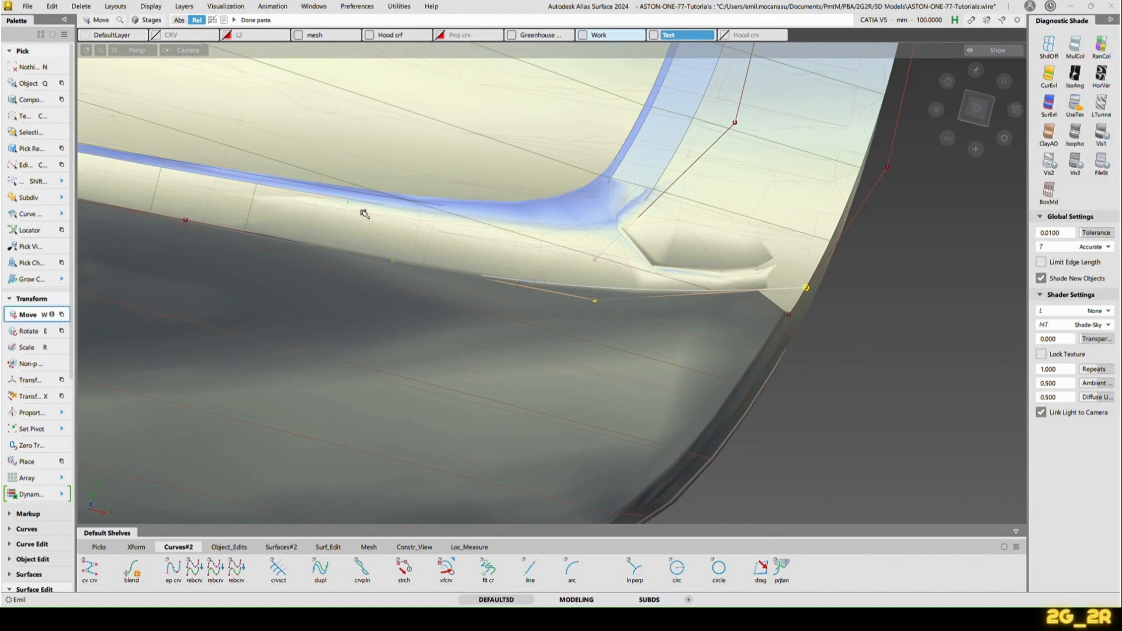
left_click_drag(362, 206, 391, 211)
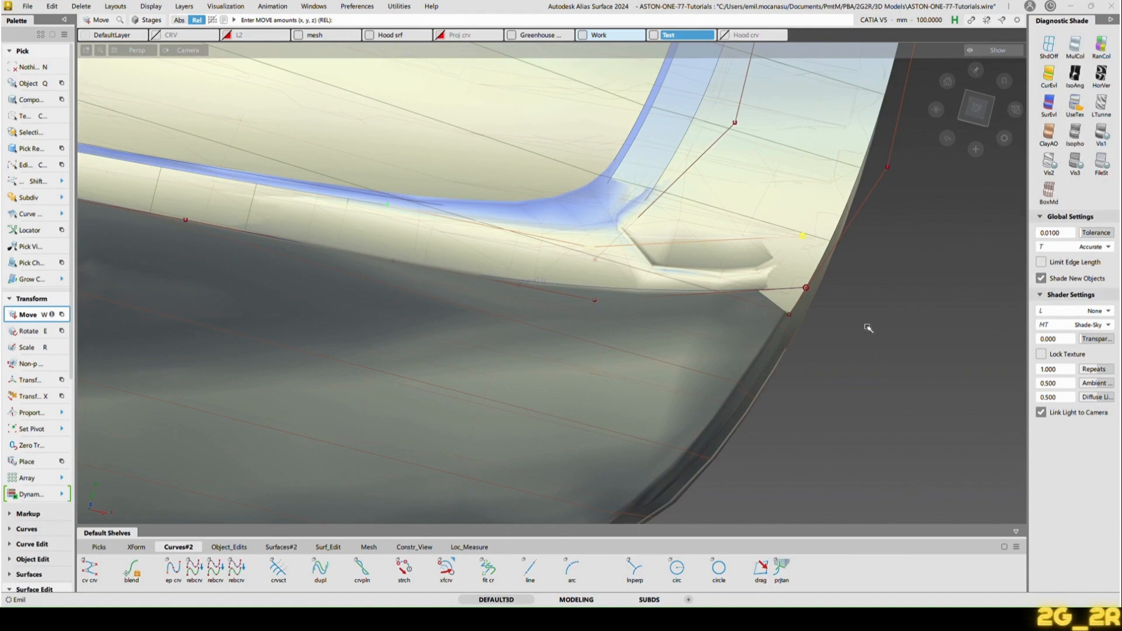
key("e")
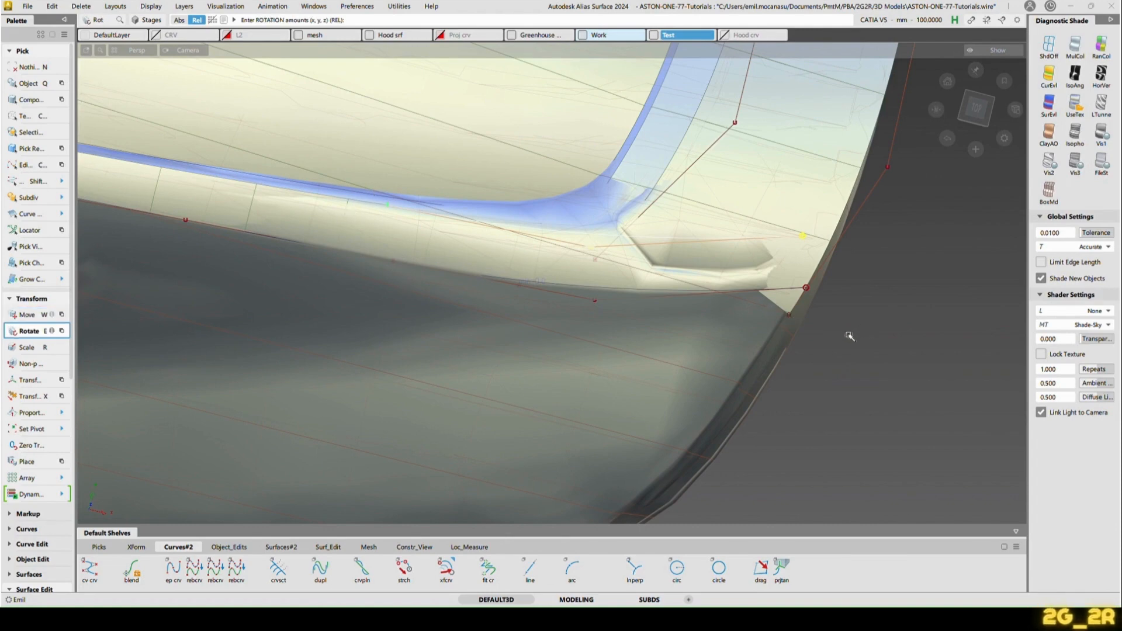
right_click_drag(868, 336, 875, 330)
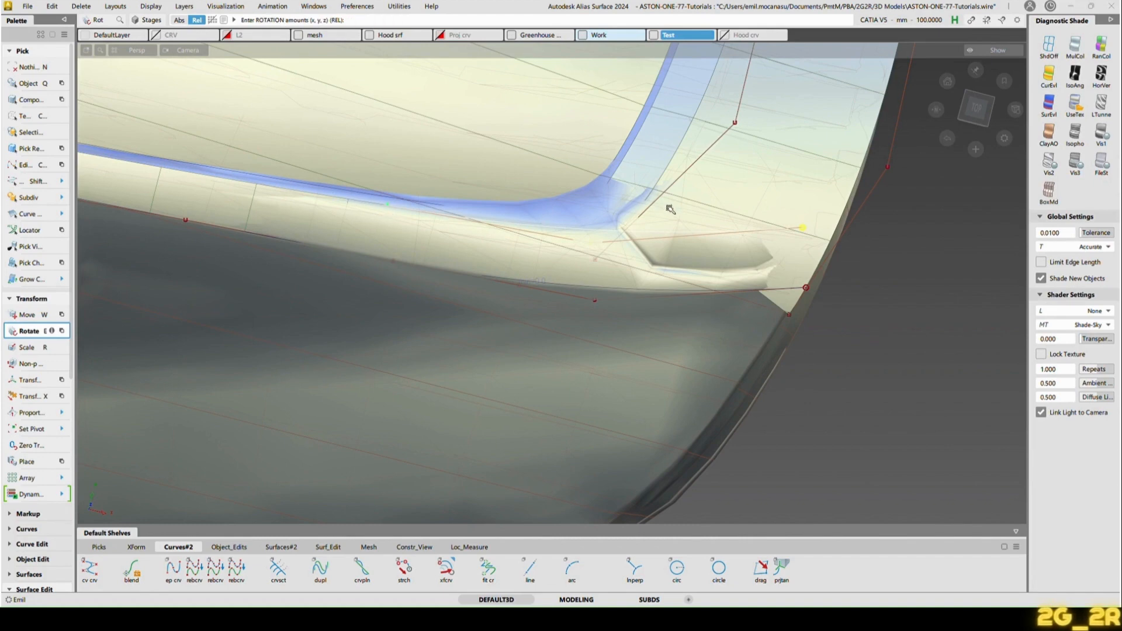
Step: Isolate the two crease curves and the two rear cross curves by hiding all other geometry
key("n")
key("F8")
left_click_drag(611, 208, 824, 348)
key("alt+h")
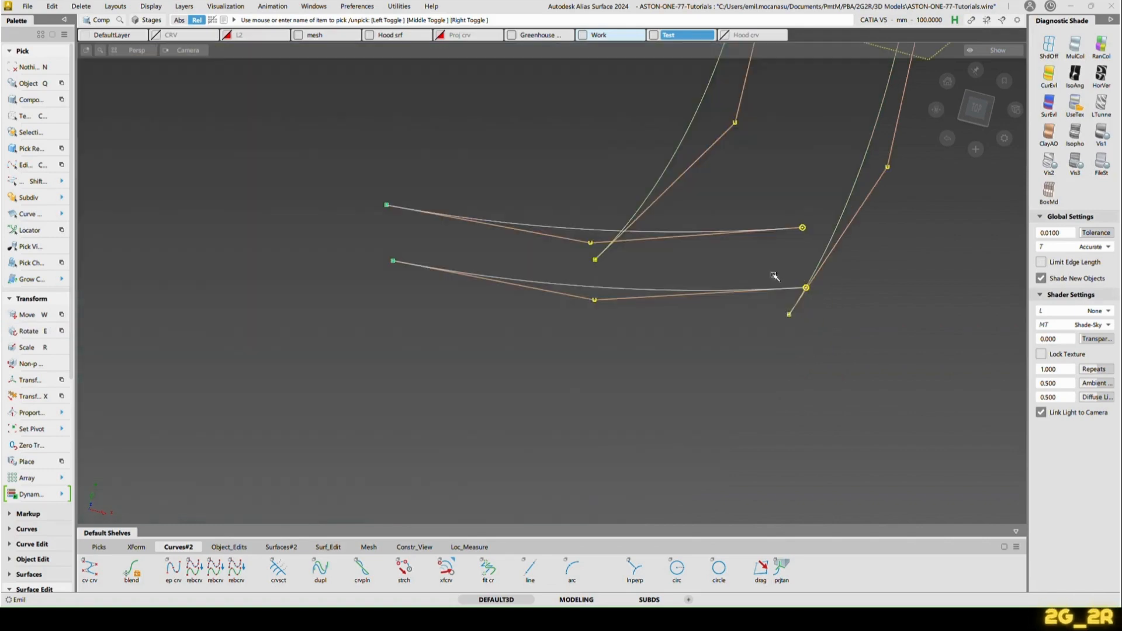
key("n")
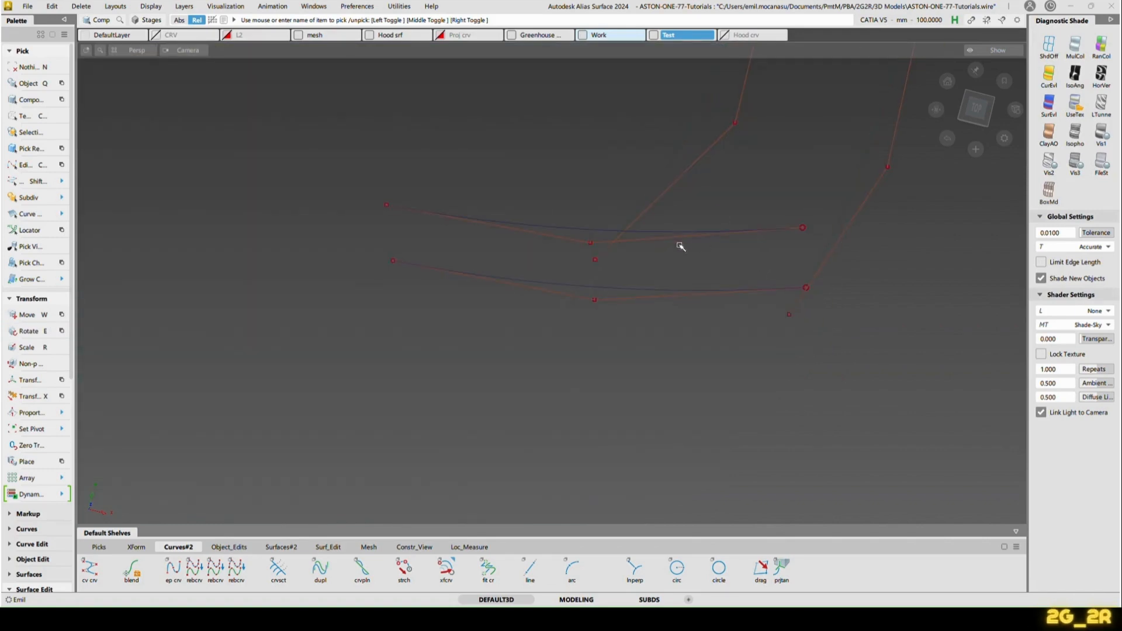
Step: Shorten the copied curve and the inner cross curve with Extend so their ends meet at their intersection
key("ctrl+e")
left_click(800, 233)
left_click(641, 213, "ctrl+alt")
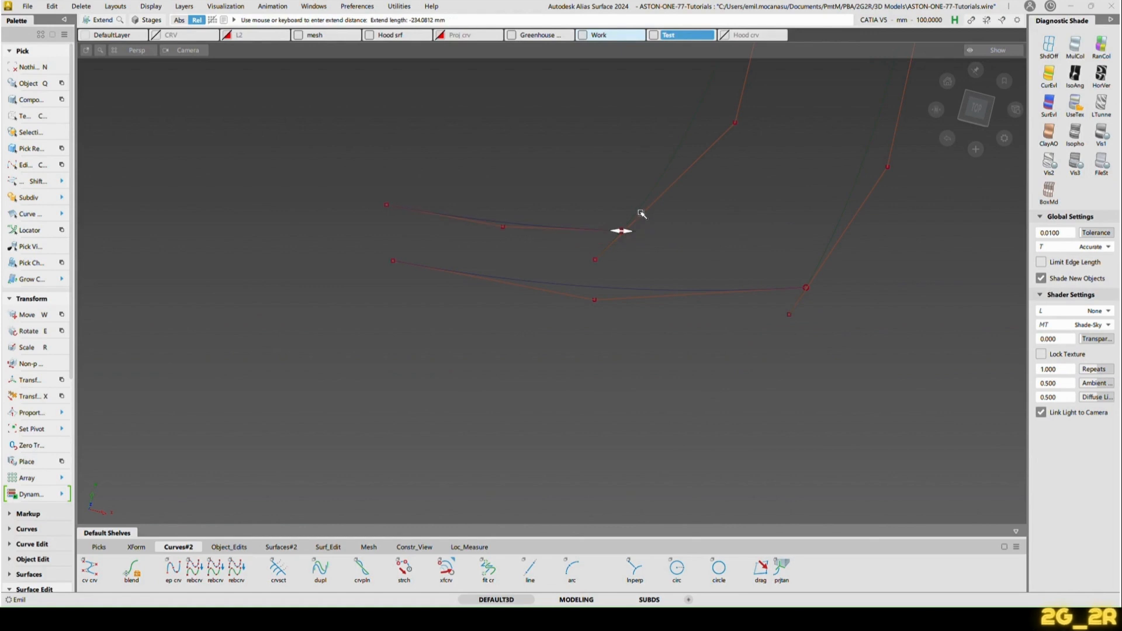
left_click(641, 216)
left_click(614, 232, "ctrl+alt")
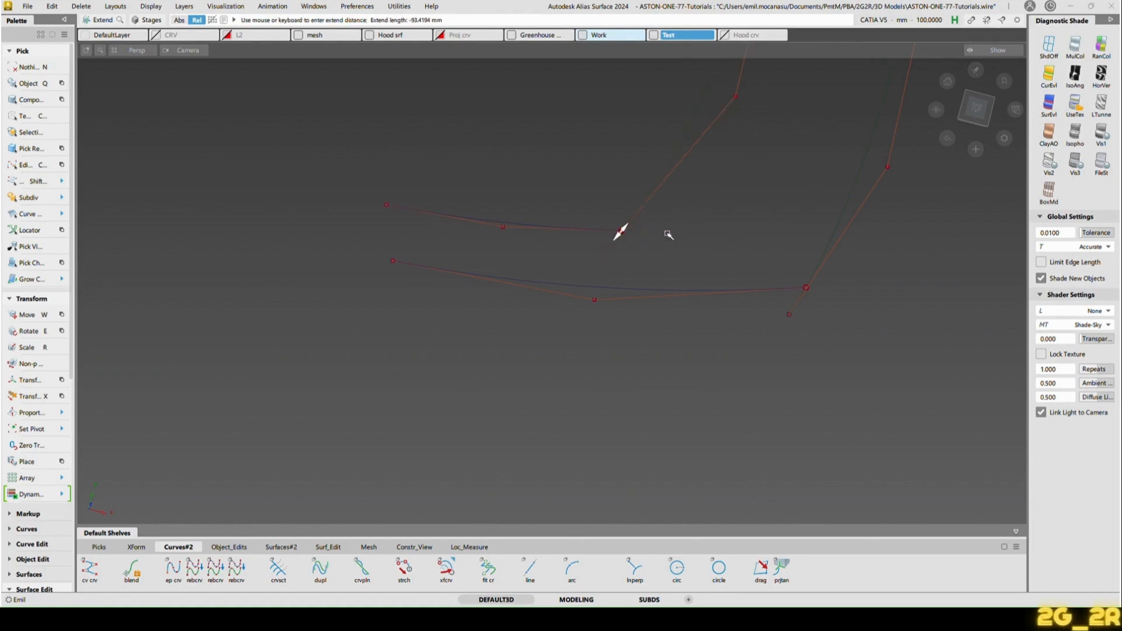
left_click(810, 291)
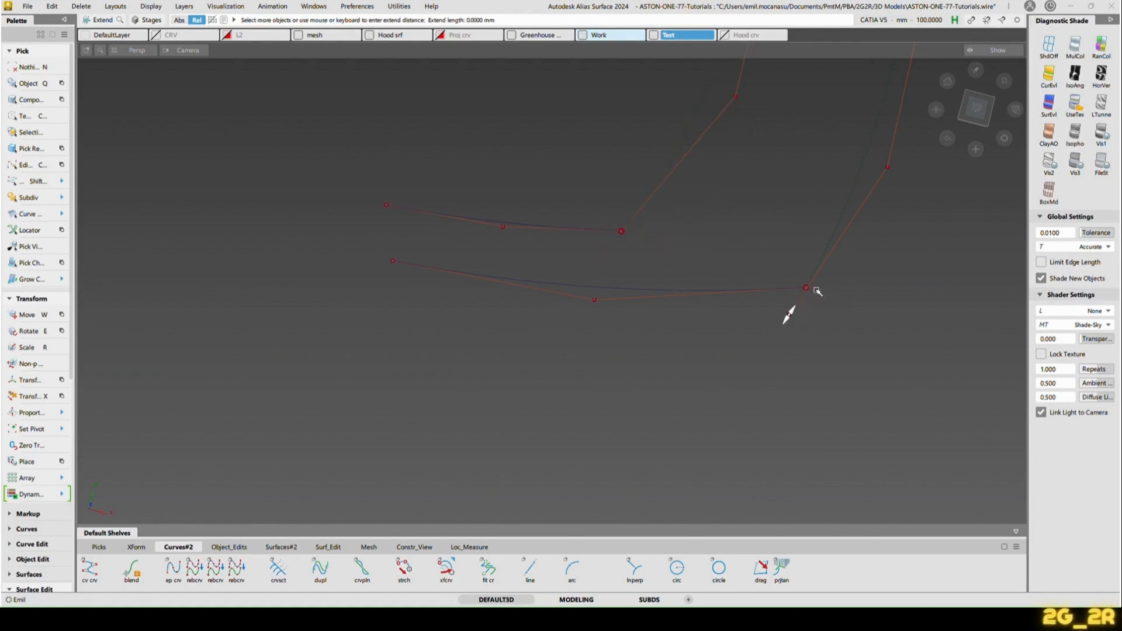
left_click_drag(806, 288, 859, 230, "alt+shift")
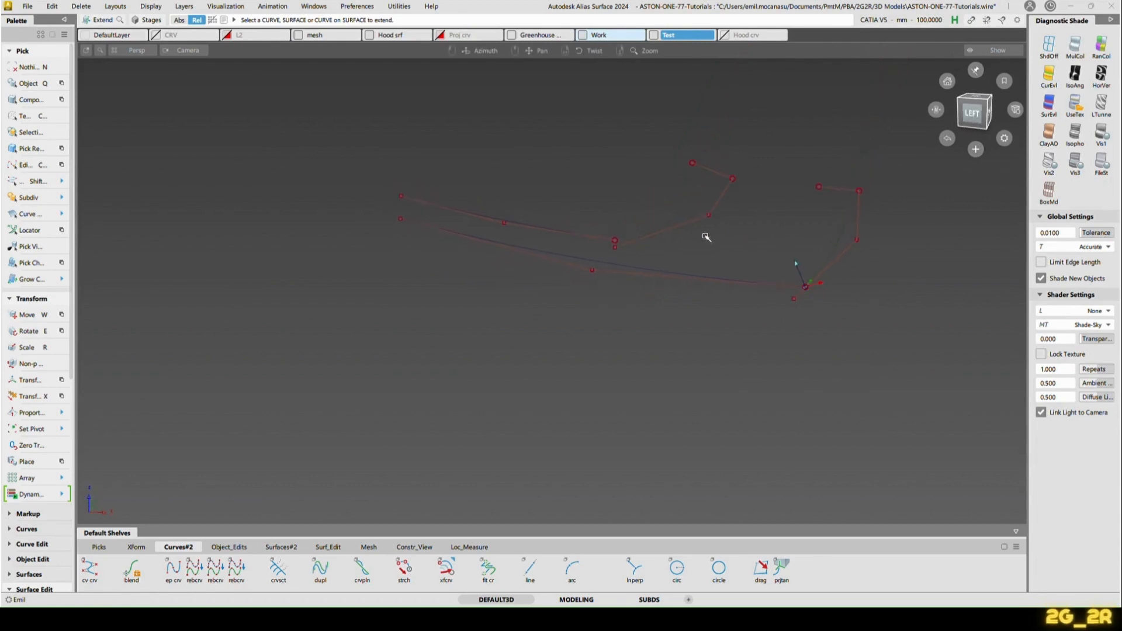
Step: Rotate the shortened inner curve by about 1.6 degrees in the left view to bring its rear end to the cross curve
left_click_drag(654, 229, 631, 240, "alt+shift")
left_click(556, 227)
left_click(974, 115)
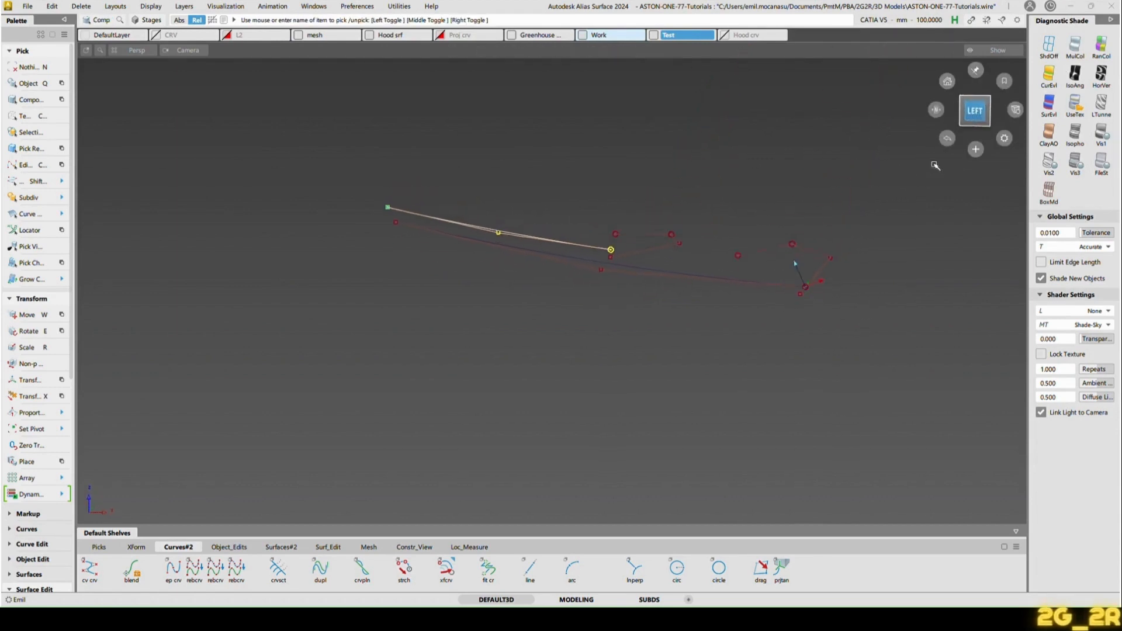
key("e")
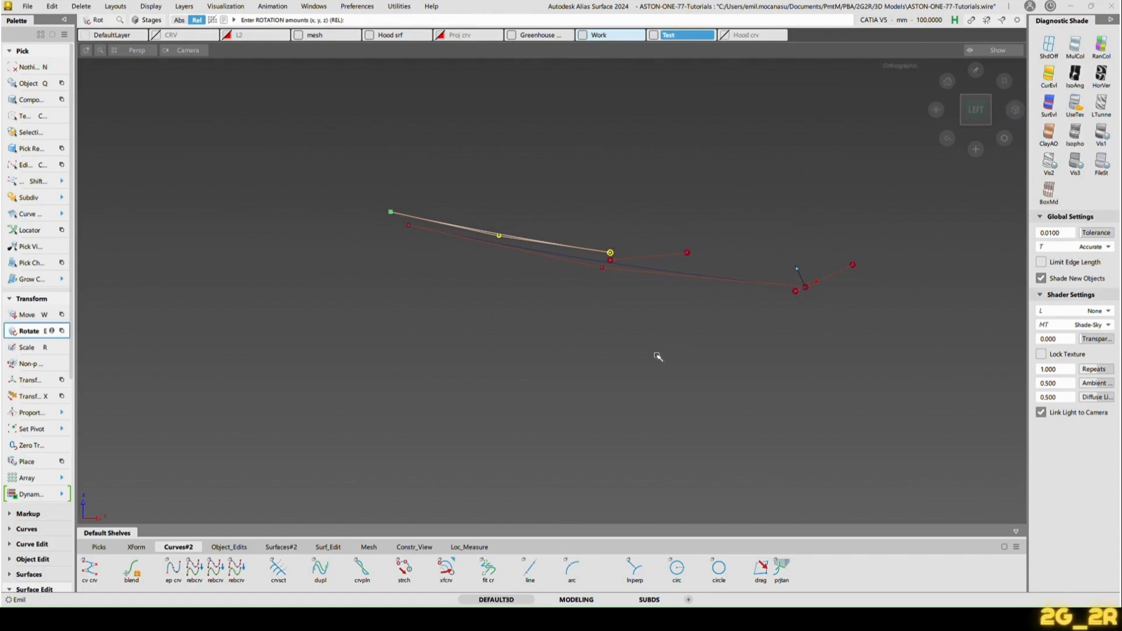
middle_click_drag(657, 355, 664, 353)
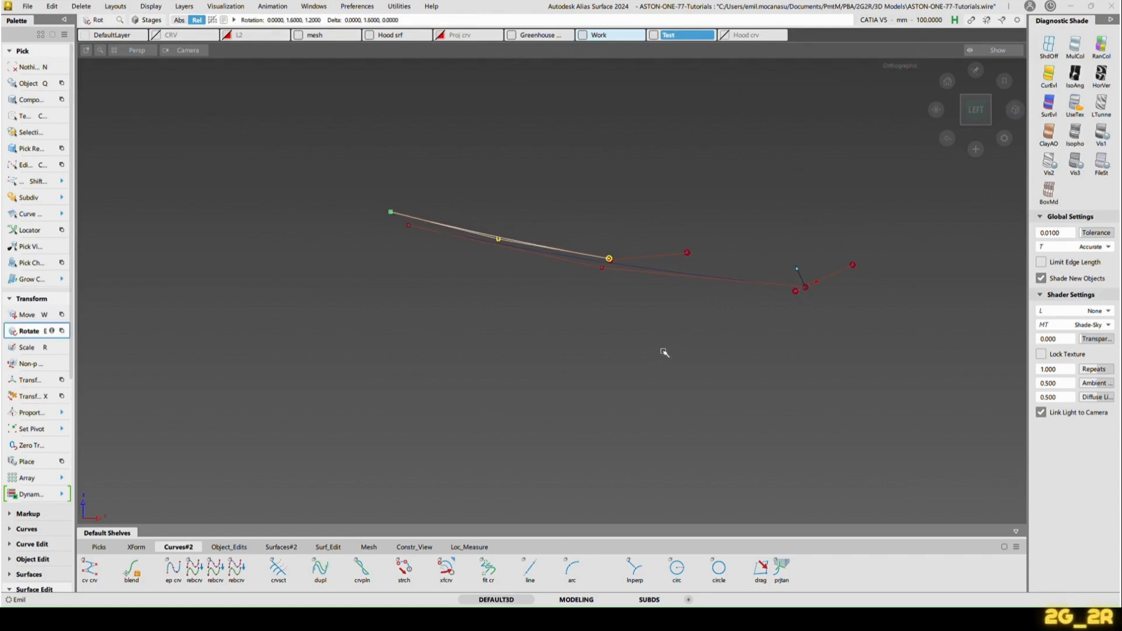
left_click_drag(676, 232, 594, 294, "alt+shift")
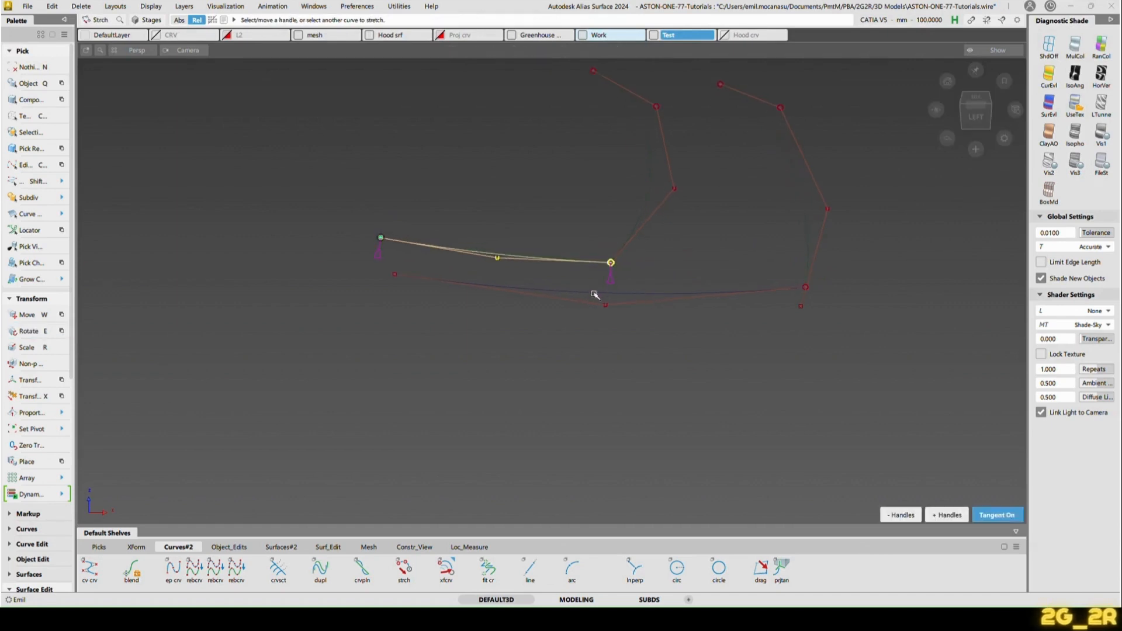
Step: Create a skin surface between the inner and outer curves beside the rear window, and unhide the rest of the model
left_click(666, 245)
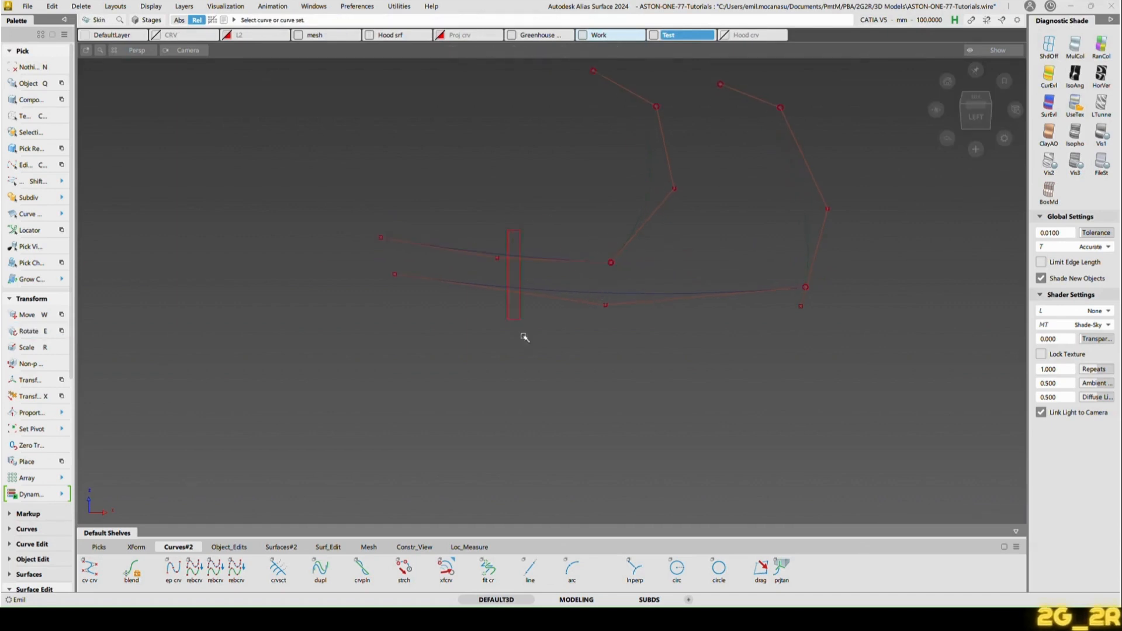
left_click_drag(524, 337, 524, 338)
left_click_drag(524, 338, 490, 231, "alt+shift")
mouse_move(786, 210)
left_mouse_down("alt+shift")
mouse_move(838, 193)
mouse_move(834, 163)
mouse_move(826, 243)
mouse_move(836, 198)
mouse_move(839, 242)
mouse_move(851, 200)
mouse_move(844, 236)
left_mouse_up("alt+shift")
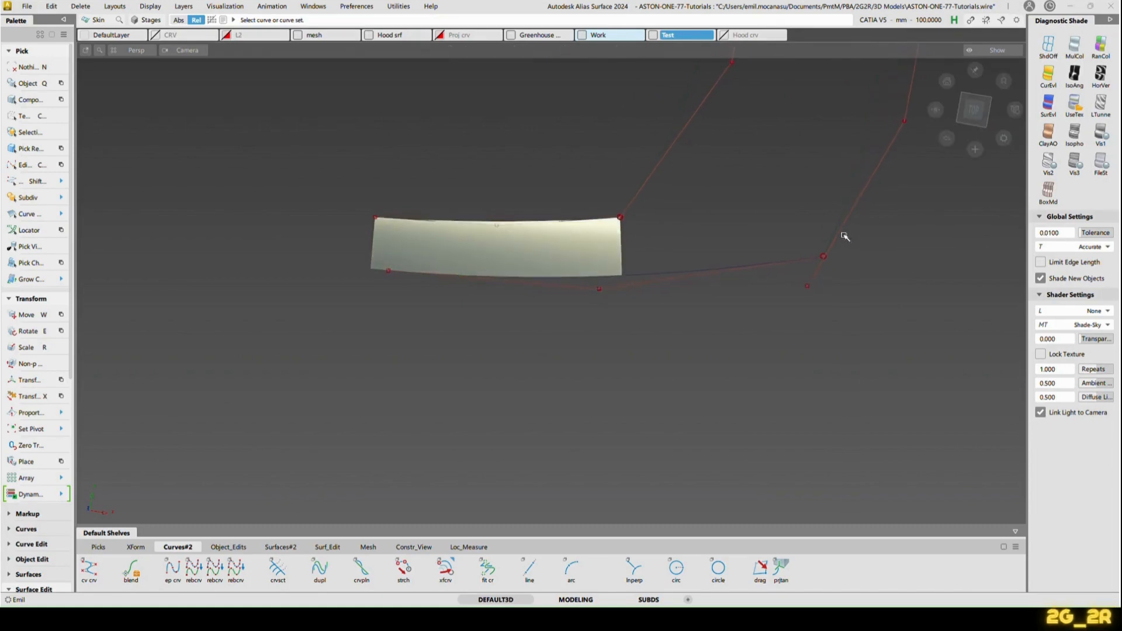
key("alt+l")
Step: Examine how the new skin surface and its outer curve follow the car mesh around the rear window corner
mouse_move(770, 239)
left_mouse_down("alt+shift")
mouse_move(762, 227)
mouse_move(775, 252)
left_mouse_up("alt+shift")
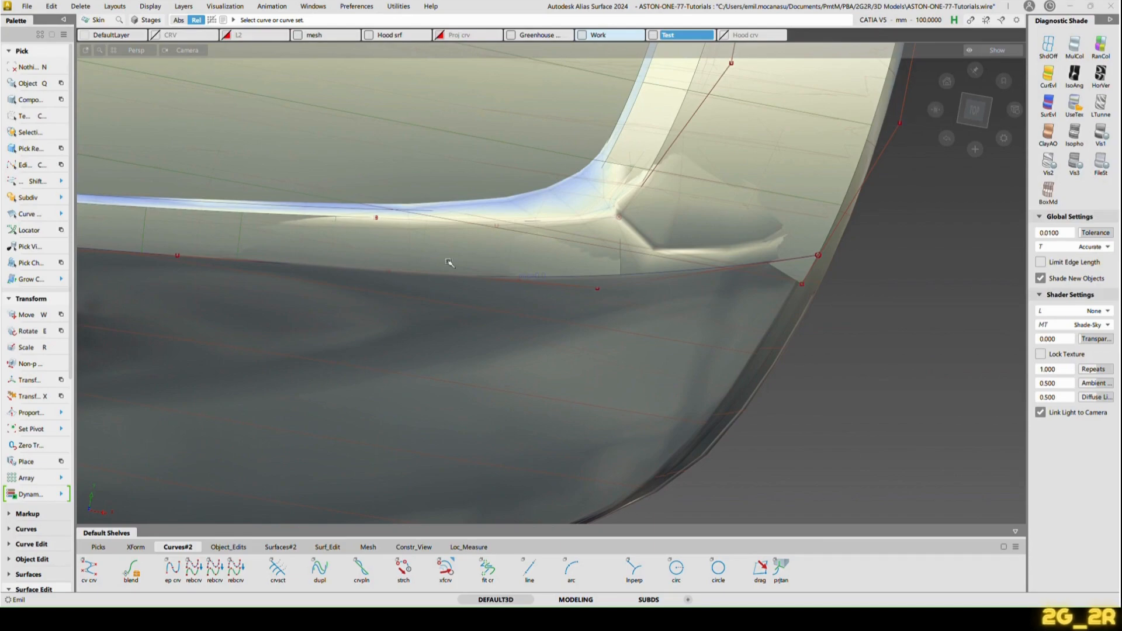
mouse_move(573, 356)
left_mouse_down("alt+shift")
mouse_move(574, 245)
mouse_move(585, 293)
mouse_move(429, 214)
mouse_move(581, 238)
mouse_move(551, 270)
mouse_move(846, 283)
mouse_move(814, 314)
mouse_move(571, 326)
left_mouse_up("alt+shift")
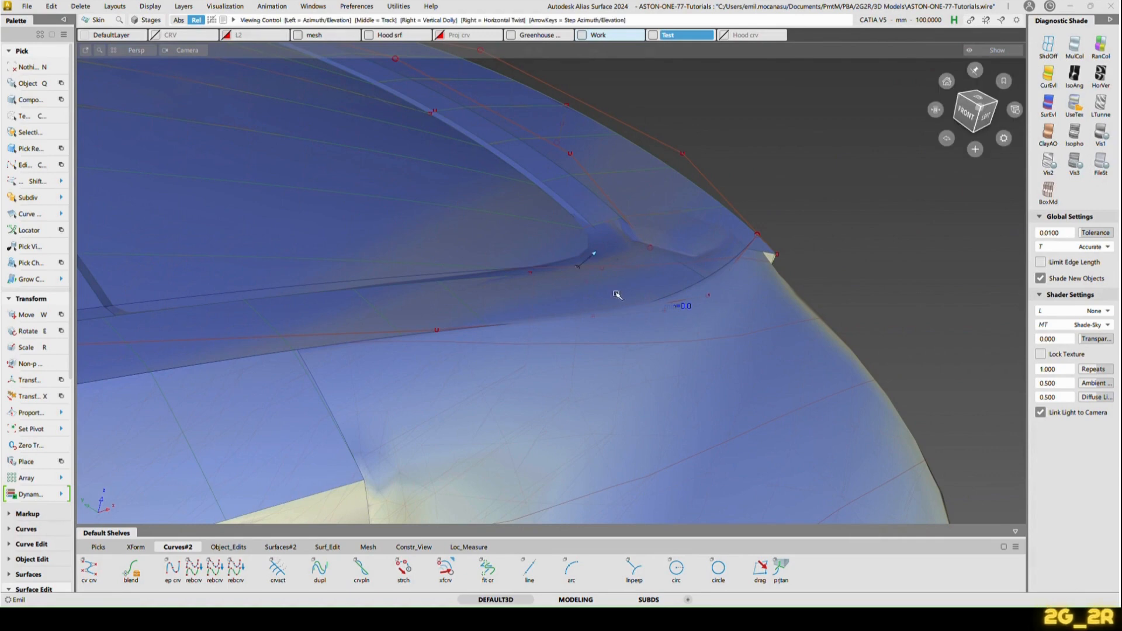
left_click_drag(613, 292, 594, 315, "alt+shift")
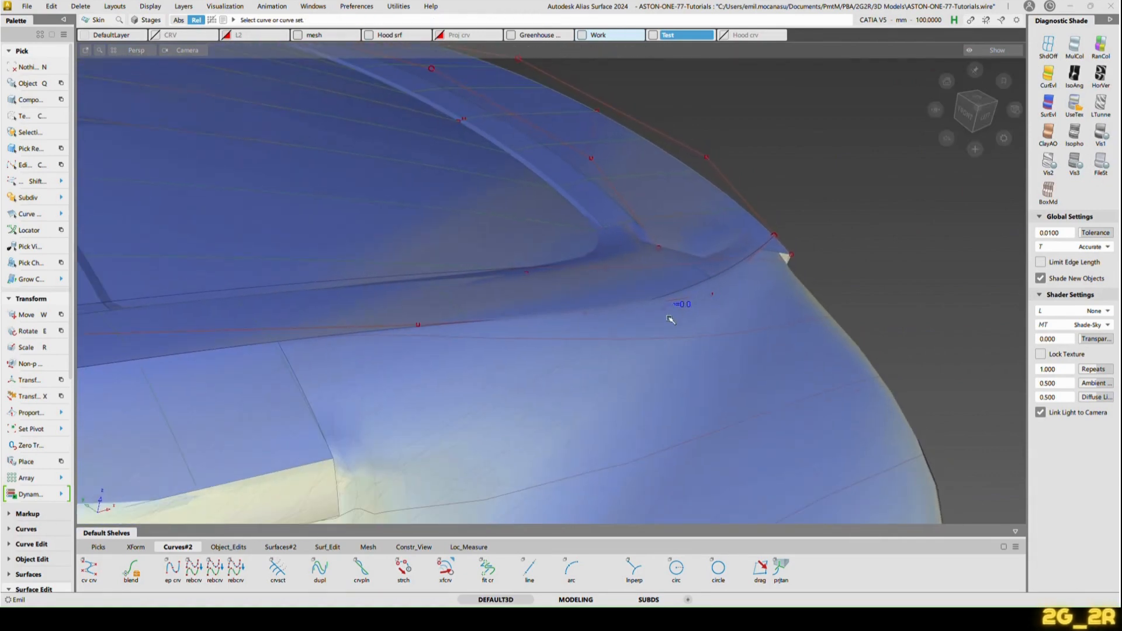
left_click_drag(776, 320, 702, 318, "alt+shift")
right_click_drag(701, 319, 671, 301, "alt+shift")
mouse_move(671, 301)
left_mouse_down("alt+shift")
mouse_move(669, 327)
mouse_move(667, 304)
left_mouse_up("alt+shift")
right_click_drag(666, 304, 701, 318, "alt+shift")
left_click_drag(613, 316, 714, 296, "alt+shift")
Step: Rebuild the outer crease curve behind the rear window with the Curvature rebuild
left_click(713, 295)
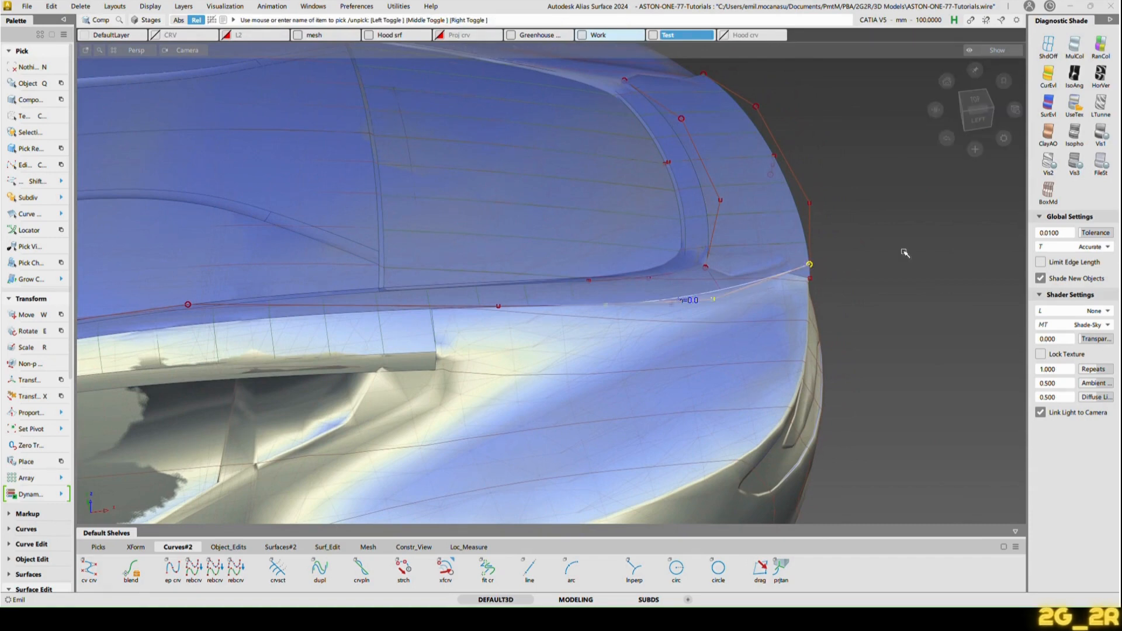
middle_click_drag(685, 379, 662, 415, "ctrl+shift")
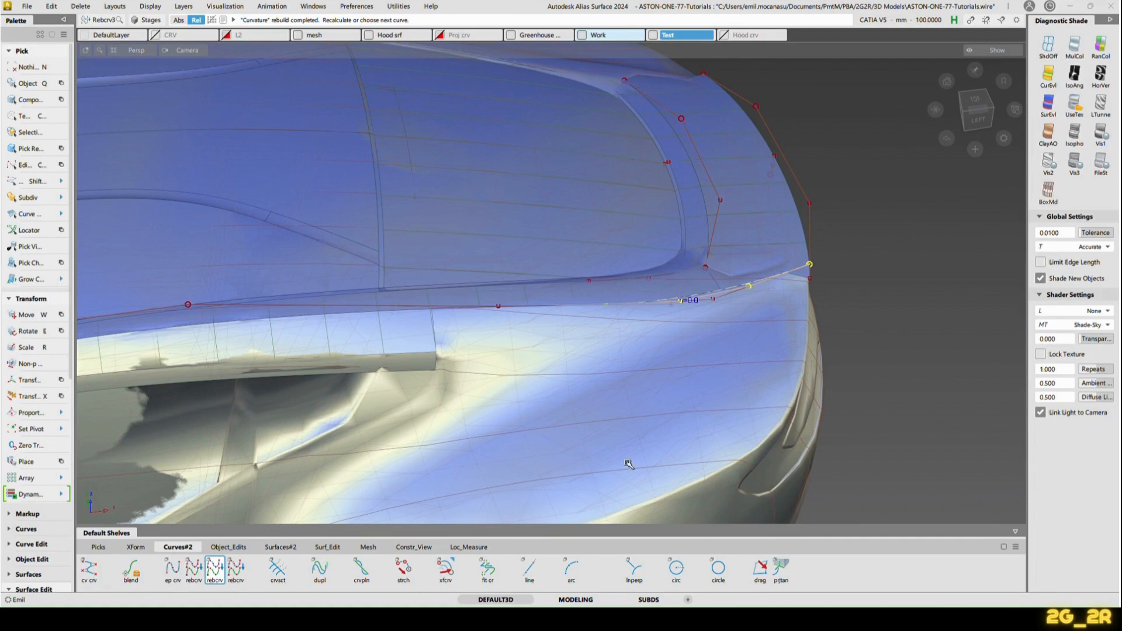
left_click(677, 391)
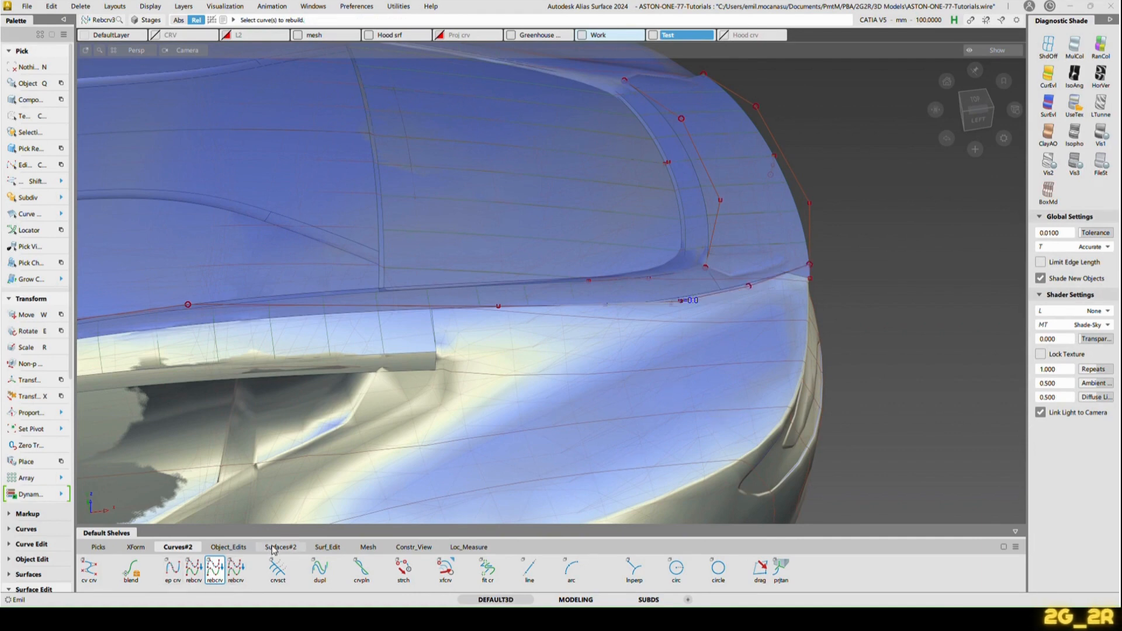
Step: Align the rebuilt curve's front end to the long forward crease curve, with the attachment at about 0.16
left_click(229, 547)
left_click(193, 569)
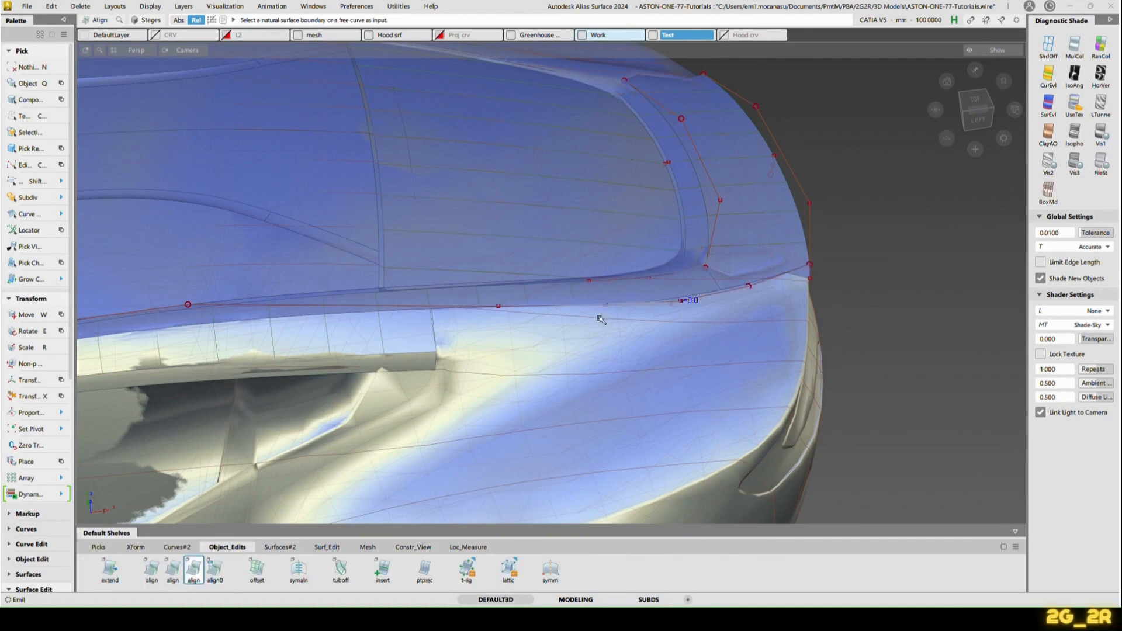
left_click(651, 302)
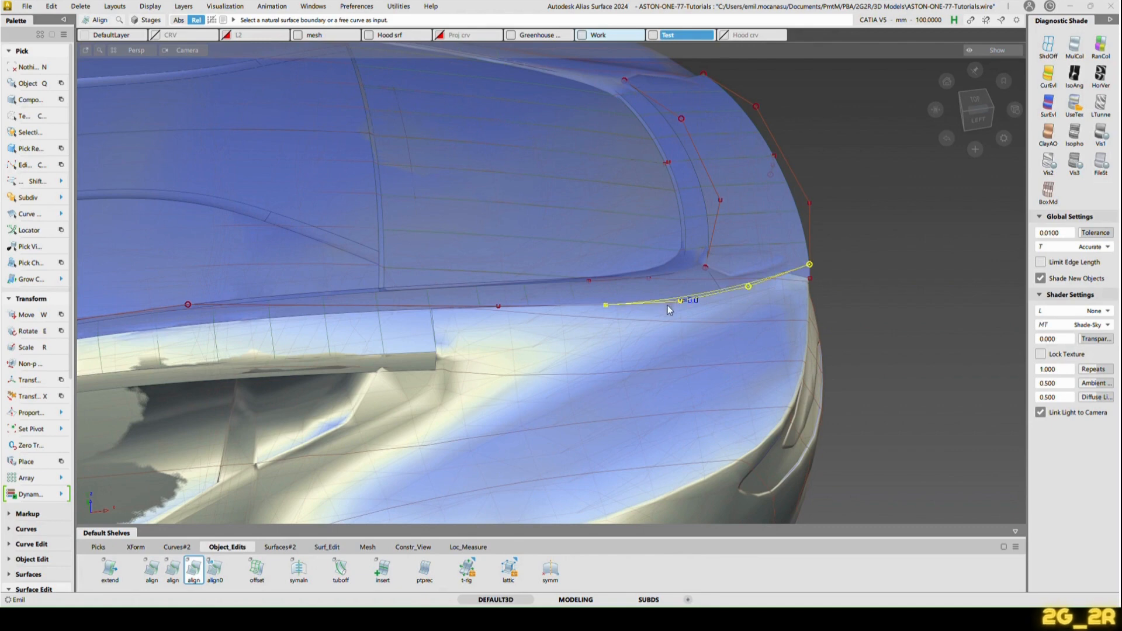
left_click(539, 308)
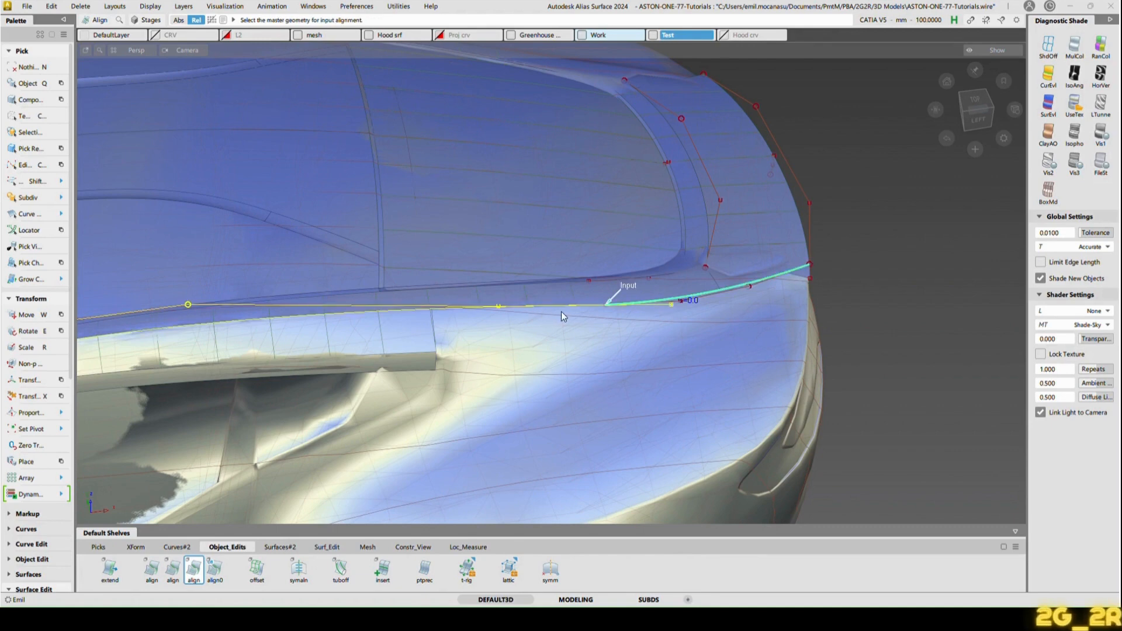
left_click(562, 315)
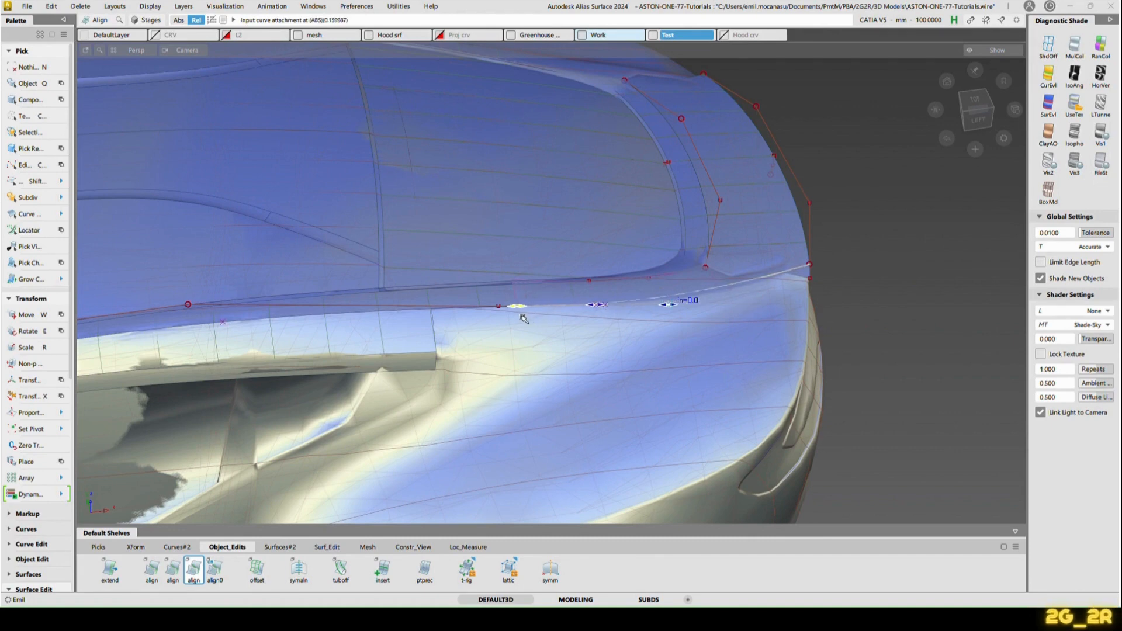
Step: Shape the aligned curve along the mesh crease with a start tangent scalar of about 19.50 and a curvature scalar of about 37.71
middle_click_drag(523, 319, 367, 327, "alt+shift")
left_click_drag(553, 310, 521, 304, "alt+shift")
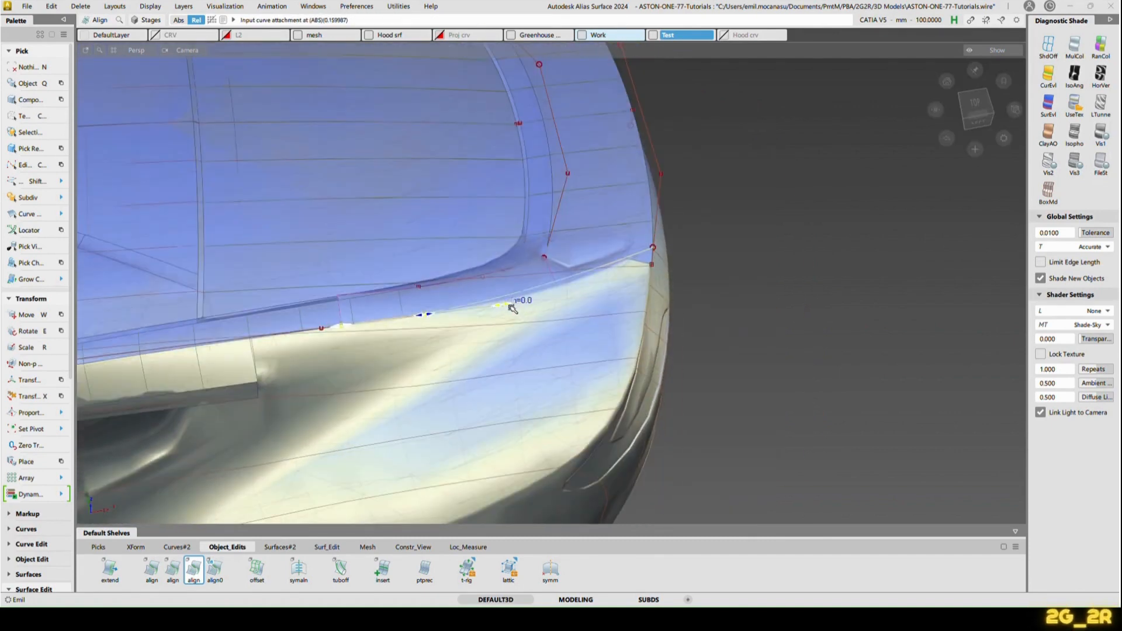
left_click(533, 310)
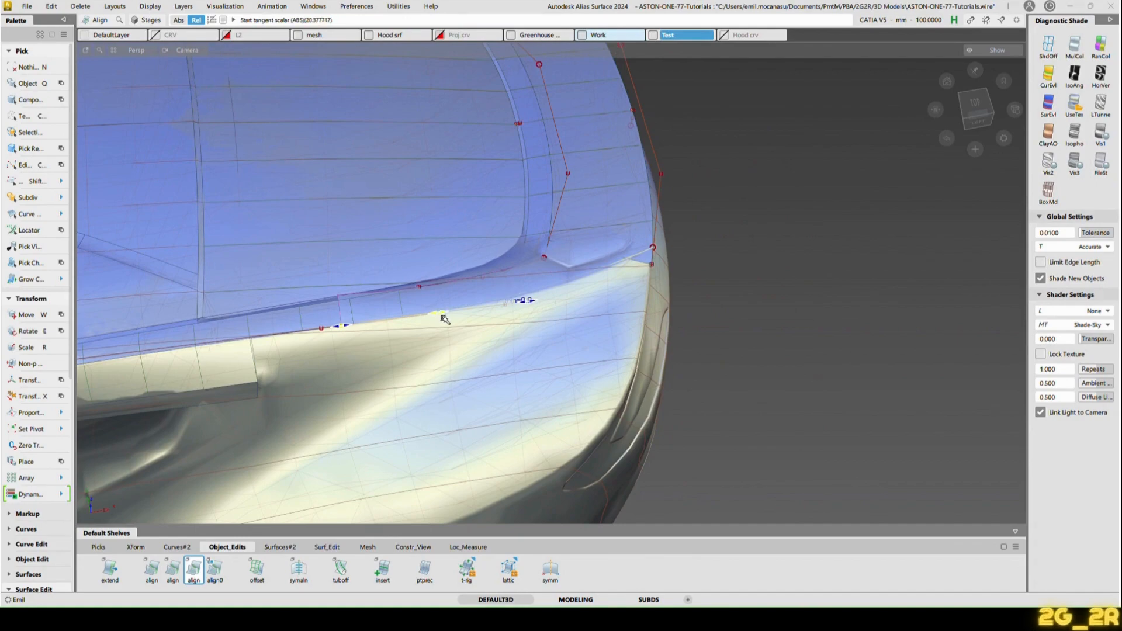
left_click_drag(445, 318, 703, 243, "alt+shift")
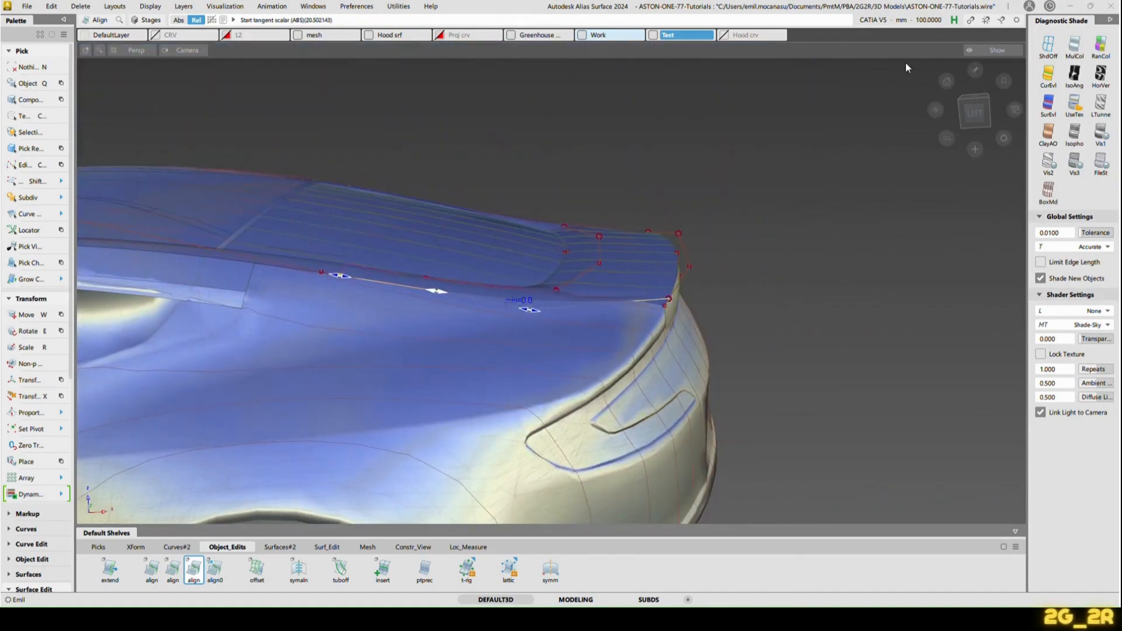
left_click(558, 335, "alt+shift")
right_click_drag(573, 361, 585, 308, "alt+shift")
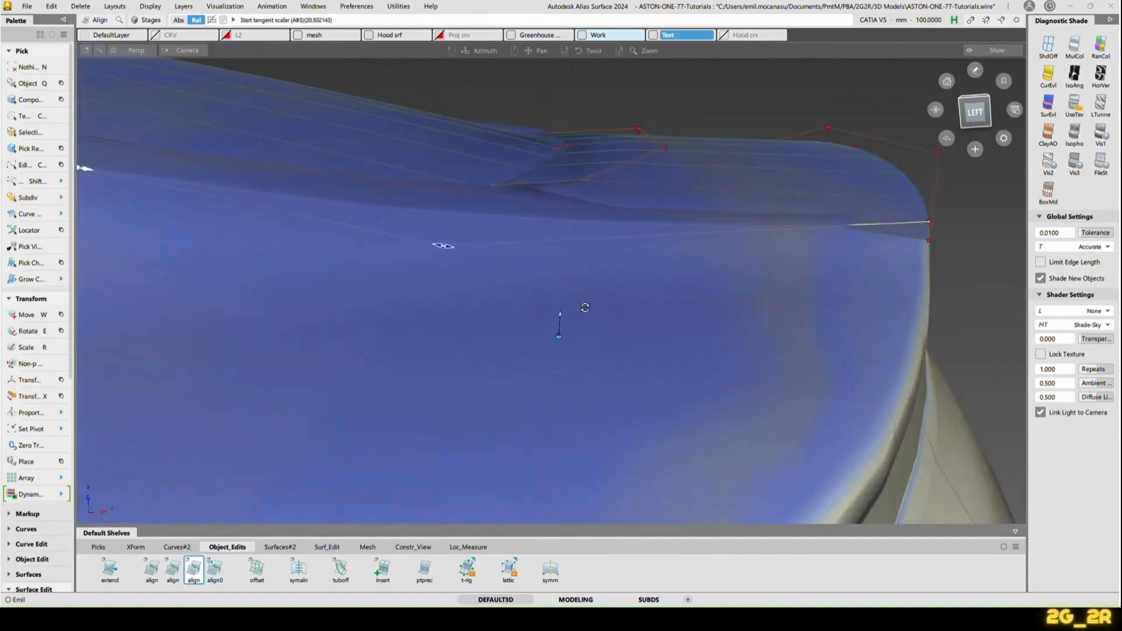
left_click_drag(585, 308, 538, 249, "alt+shift")
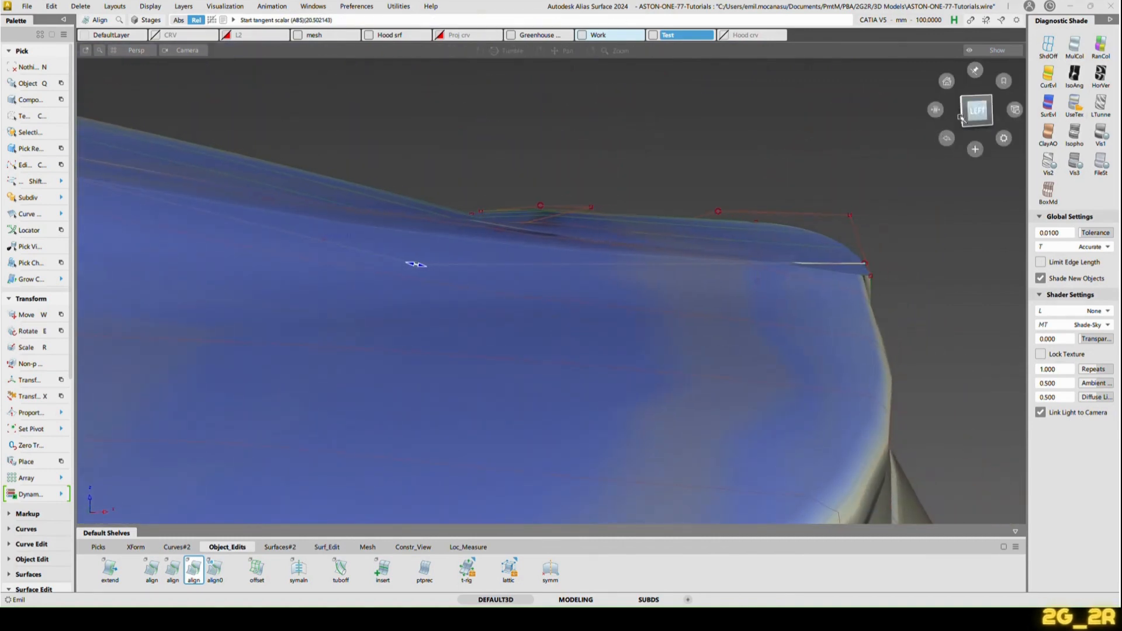
left_click(977, 111)
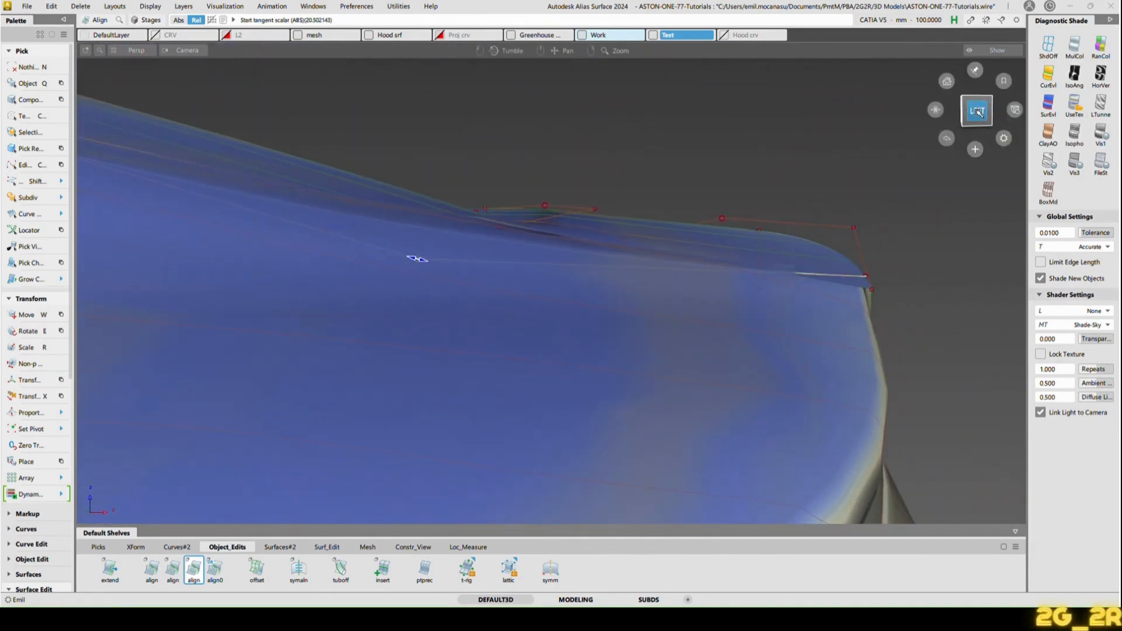
middle_click_drag(552, 232, 646, 251, "alt+shift")
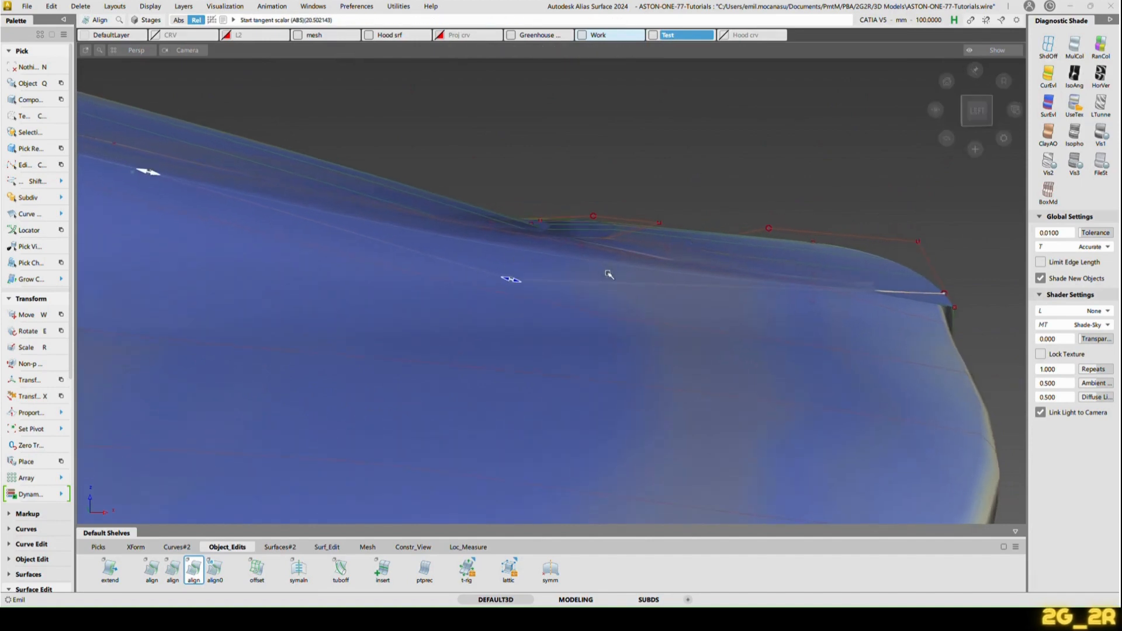
middle_click_drag(428, 290, 561, 302, "alt+shift")
left_click_drag(291, 193, 276, 192)
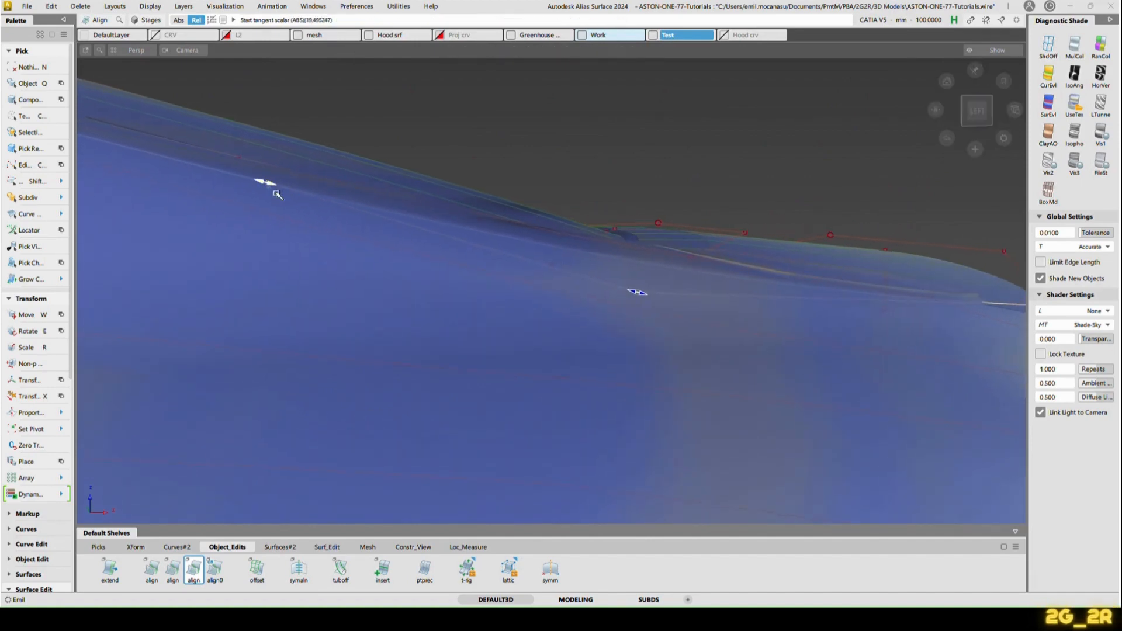
left_click_drag(646, 294, 593, 283)
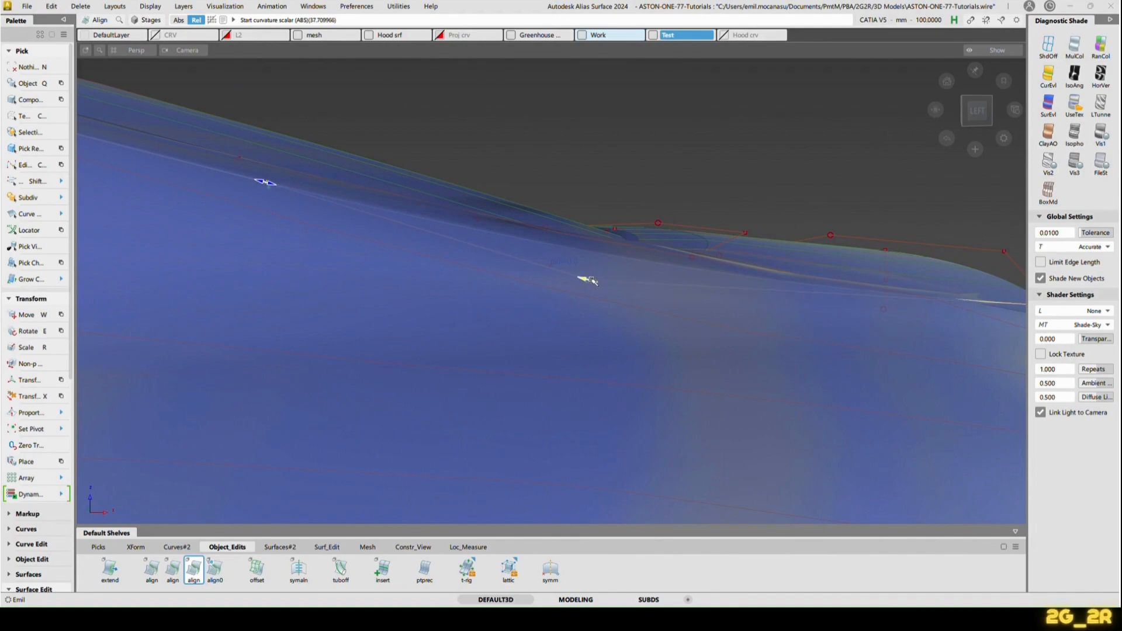
Step: Remove the Align construction history from the outer crease curve and rebuild the curve by curvature
left_click_drag(641, 195, 695, 241, "alt+shift")
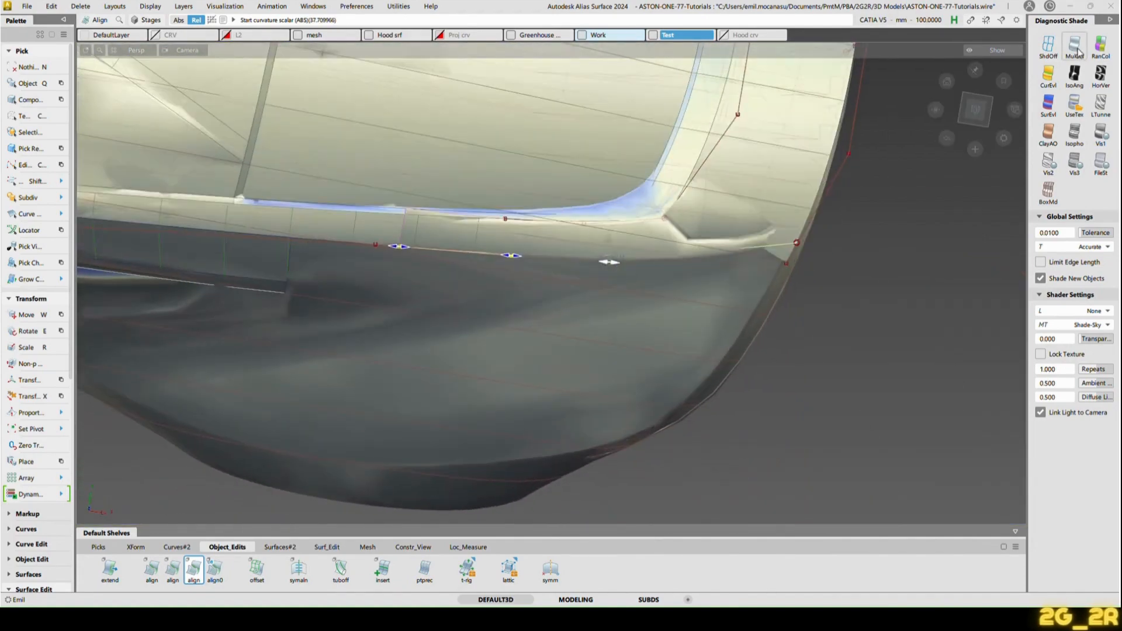
left_click_drag(672, 304, 639, 334, "alt+shift")
left_click_drag(673, 234, 684, 272)
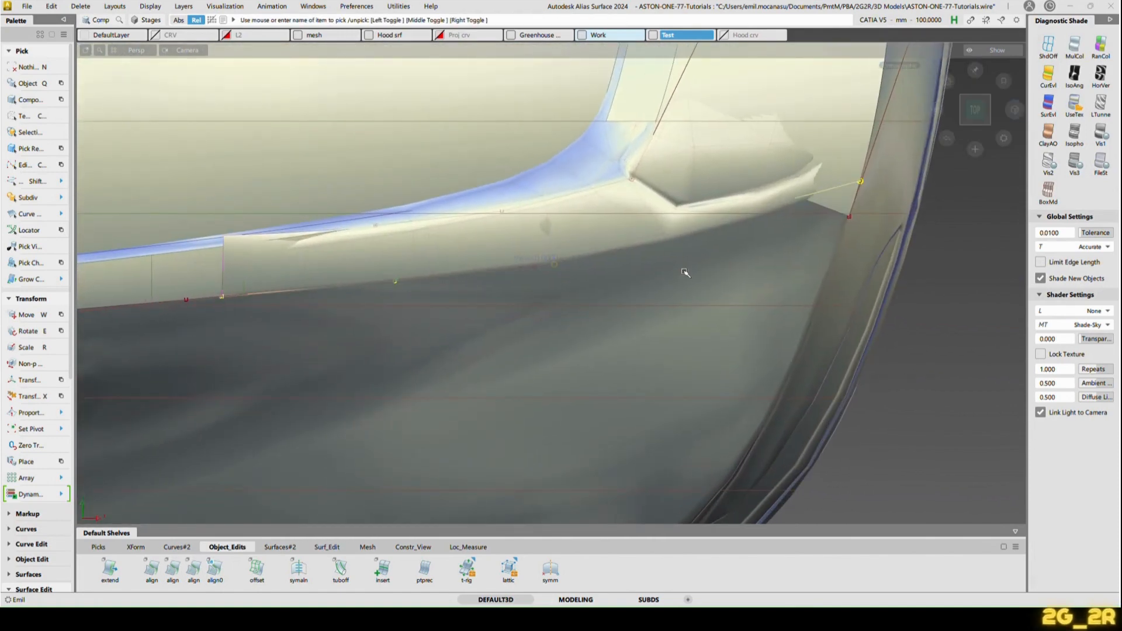
key("Delete")
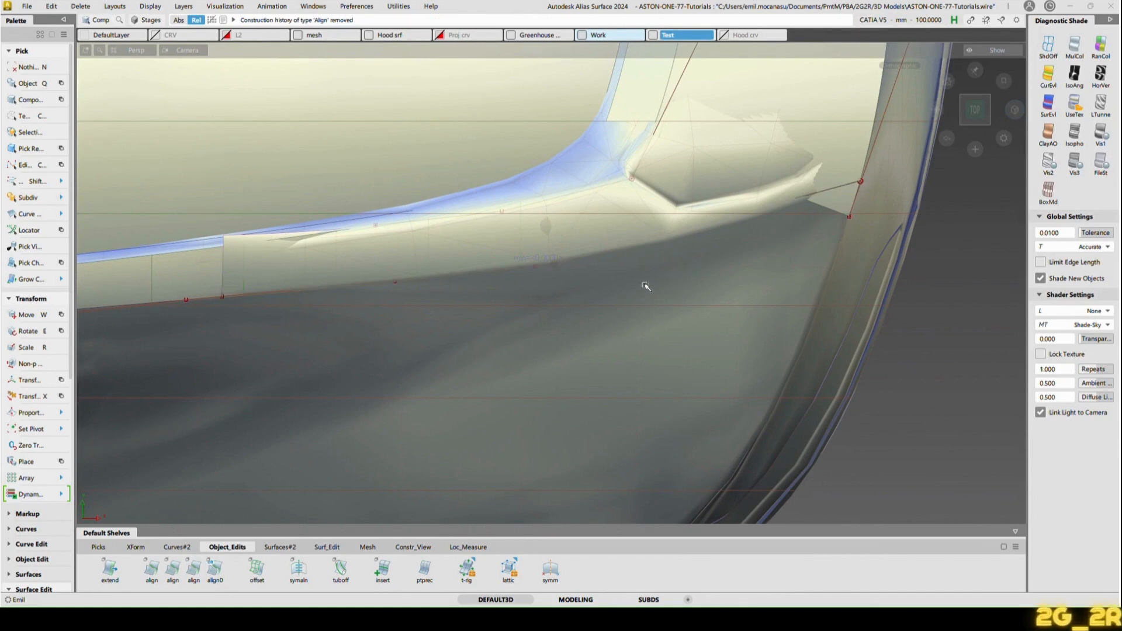
key("Delete")
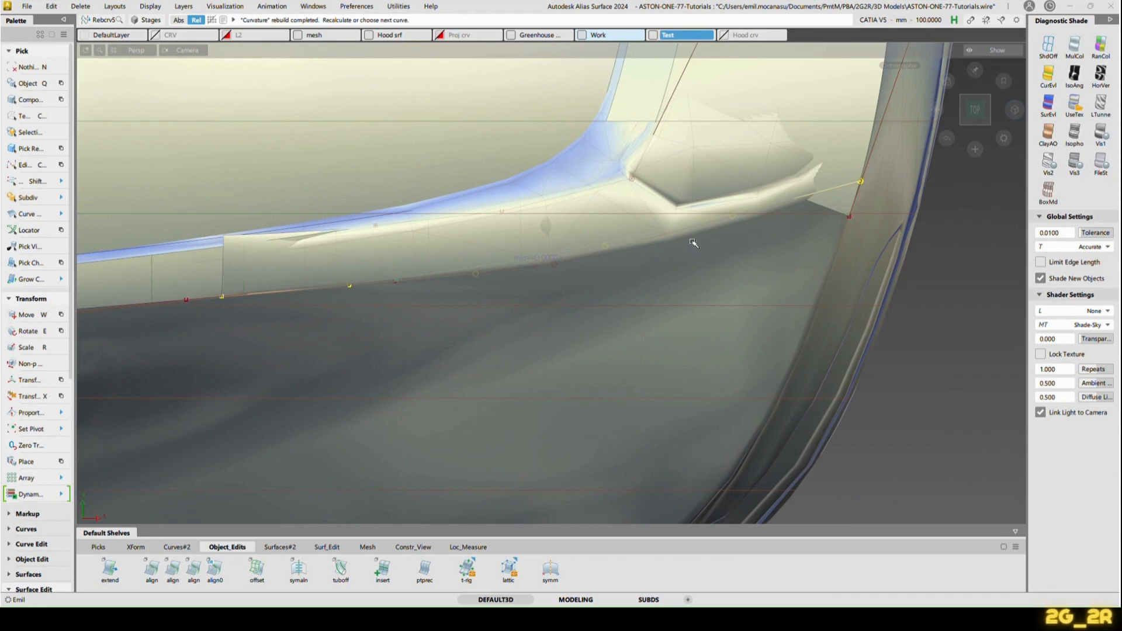
Step: Move two CVs near the rear end of the rebuilt curve sideways in the top view to follow the mesh crease
key("shift+q")
left_click_drag(722, 213, 763, 259)
key("w")
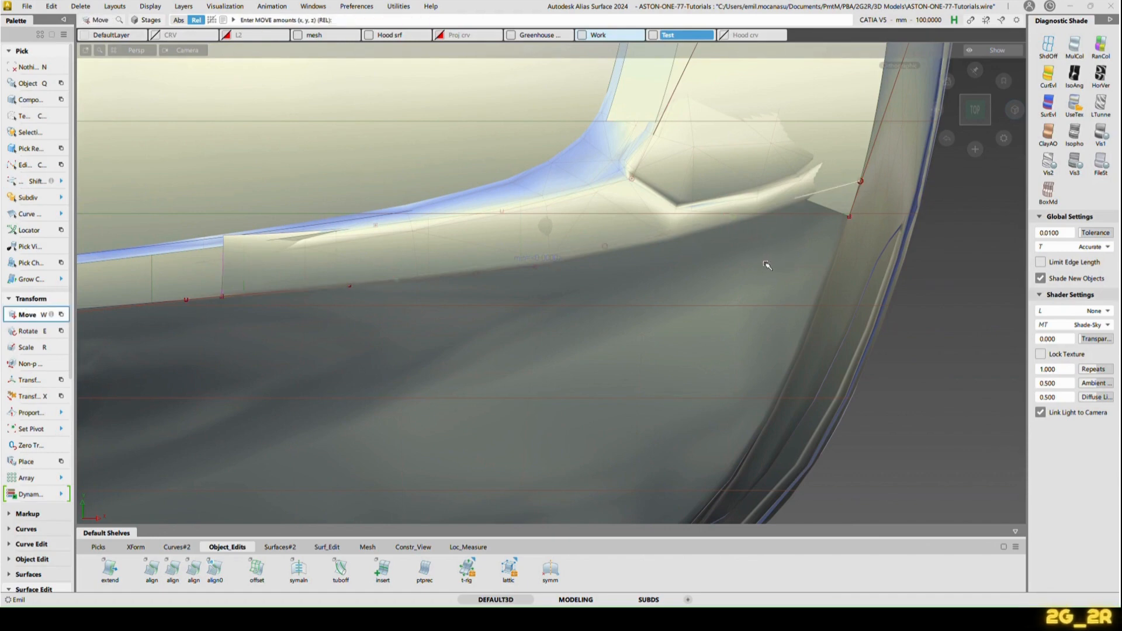
right_click_drag(767, 265, 771, 278)
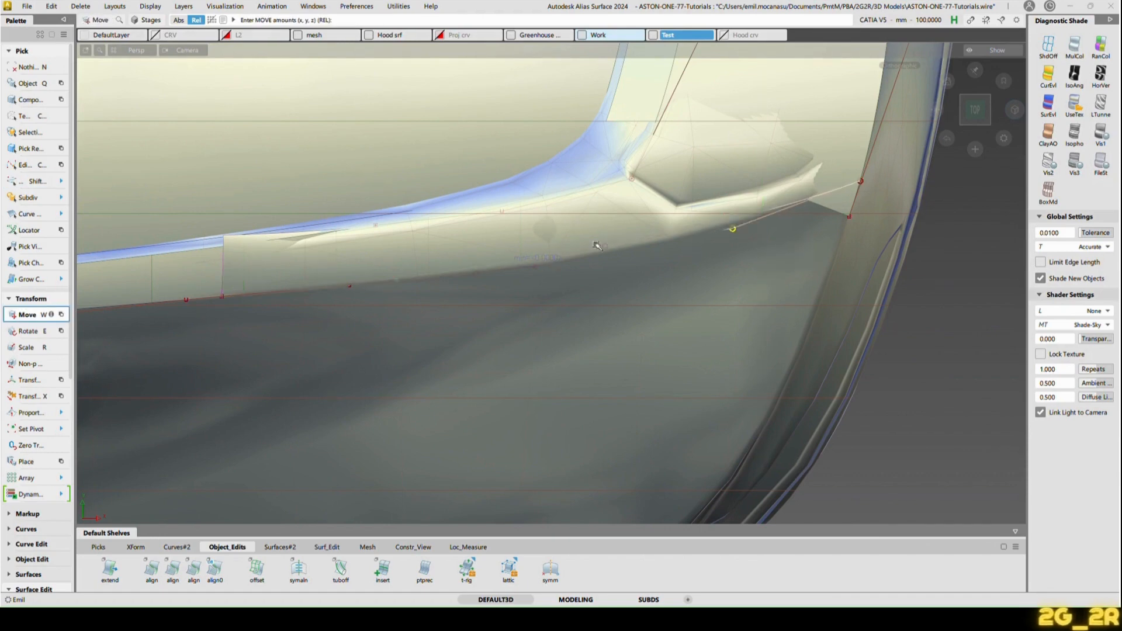
right_click_drag(631, 266, 634, 275)
Step: Adjust the height of the same two CVs in the left view, raising the forward one by about 2.74 mm
left_click_drag(634, 275, 826, 218, "alt+shift")
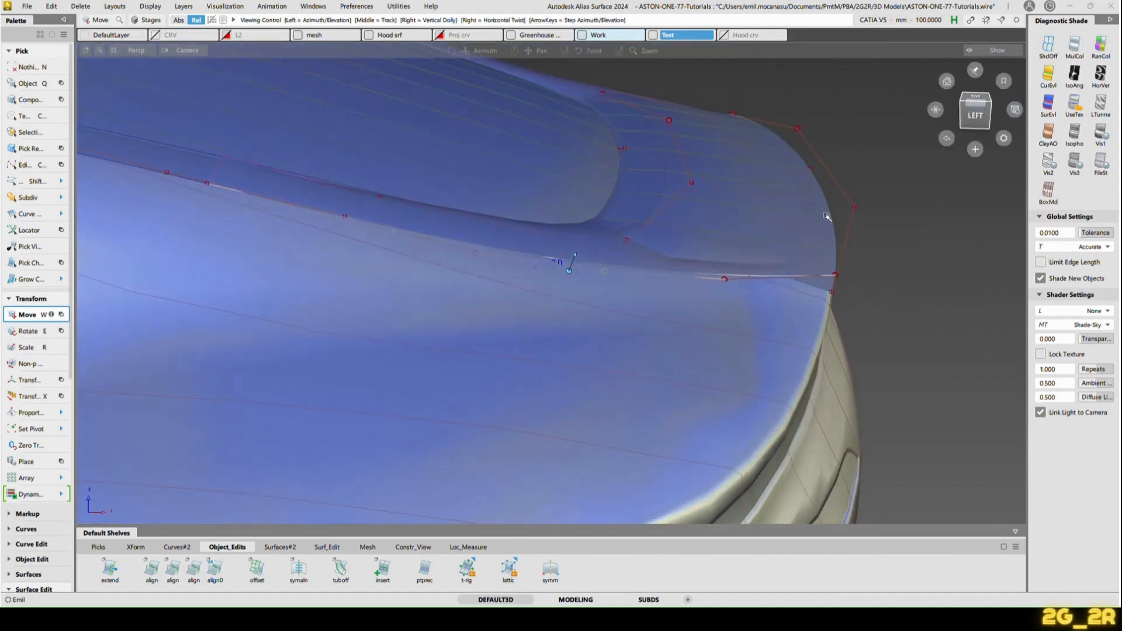
left_click(975, 121)
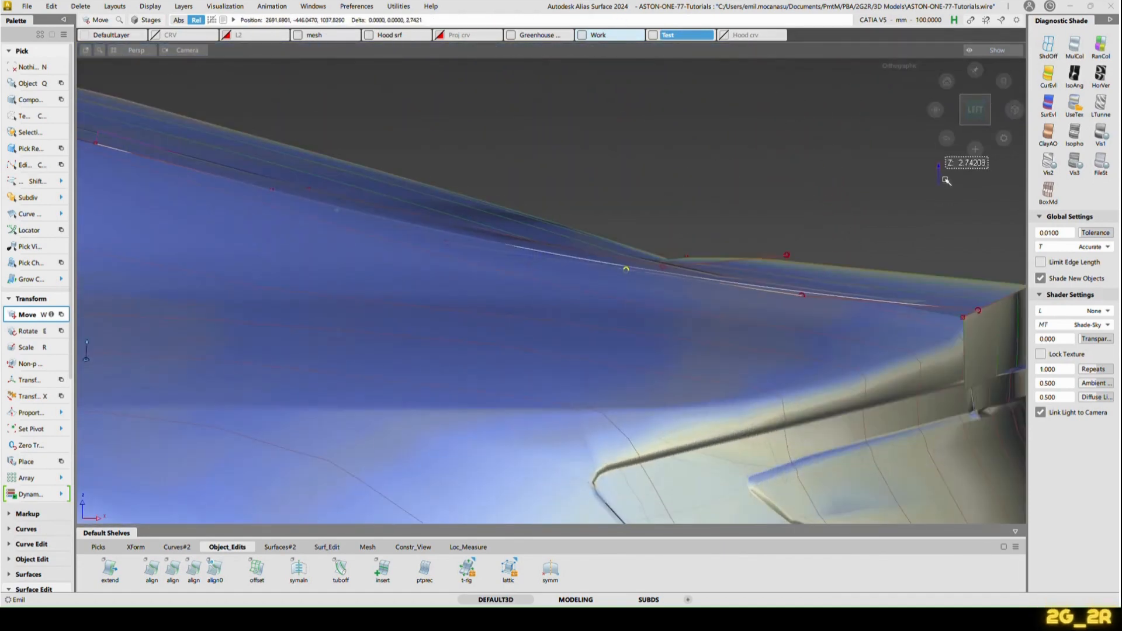
left_click_drag(780, 315, 805, 321)
left_click(804, 297)
left_click_drag(501, 251, 381, 268, "alt+shift")
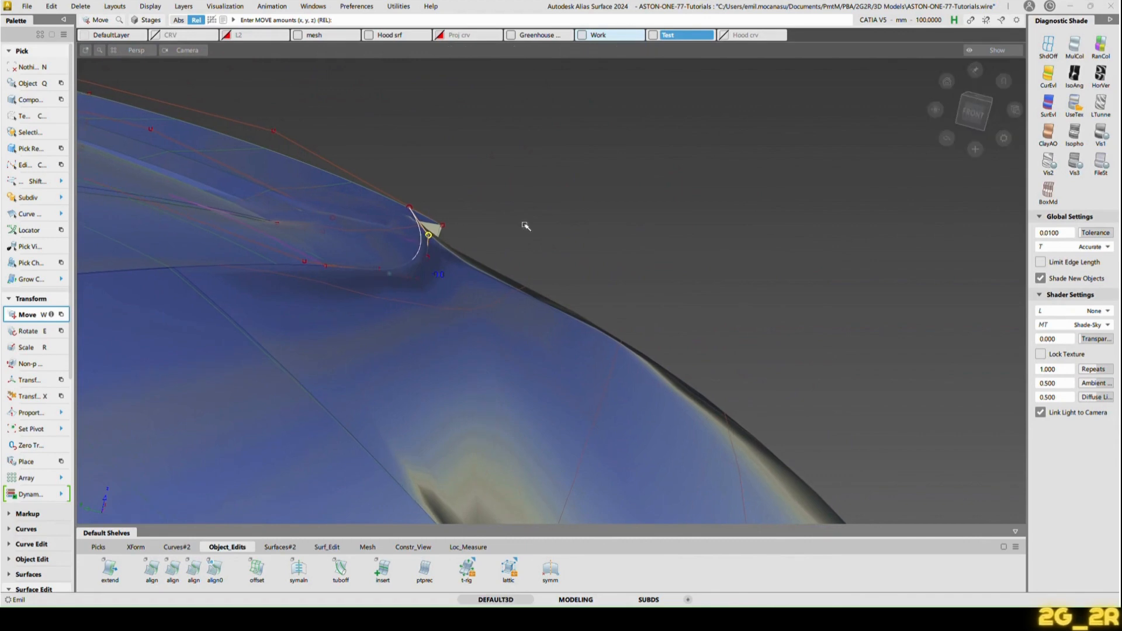
Step: Align the front end of the outer crease curve to the adjoining strip's lower edge curve
key("n")
left_click(193, 567)
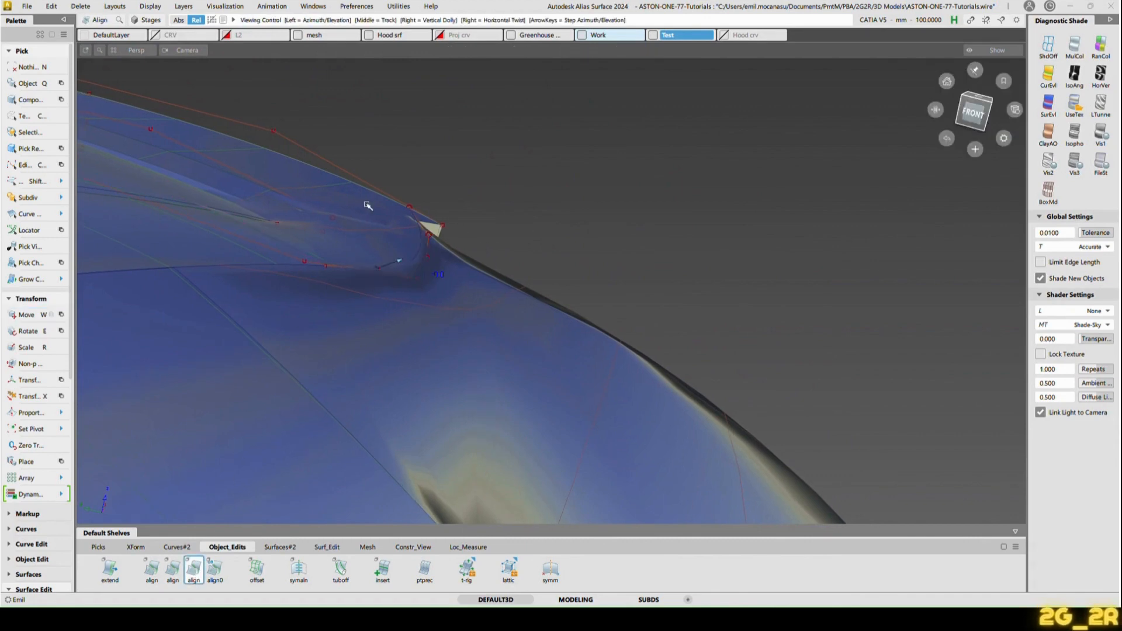
left_click_drag(370, 206, 329, 326, "alt+shift")
left_click(327, 304)
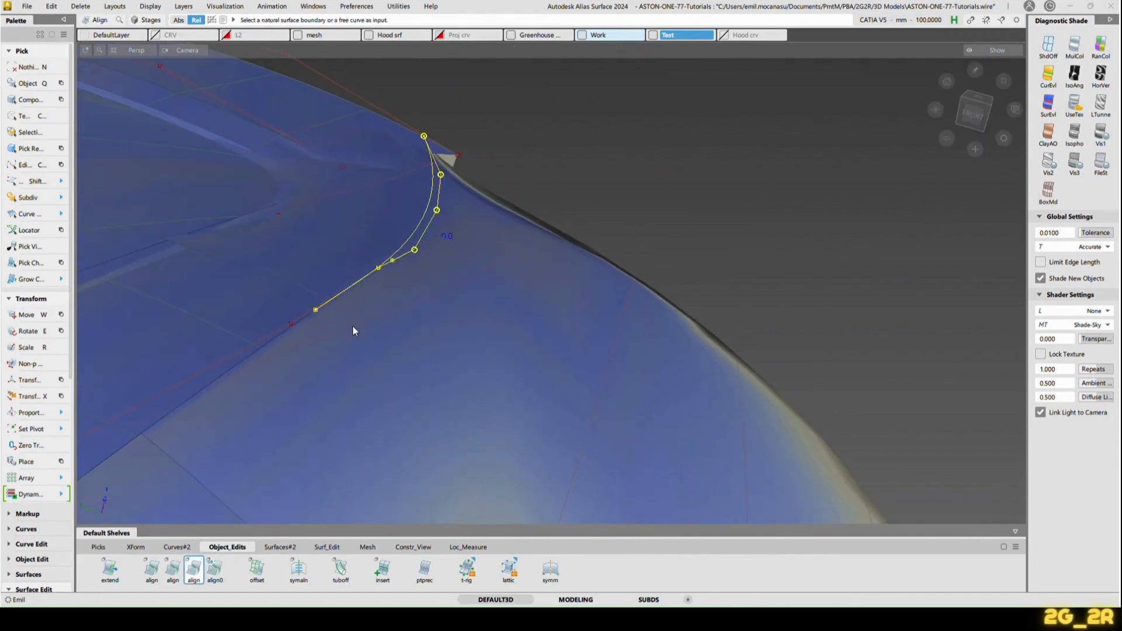
left_click(354, 327)
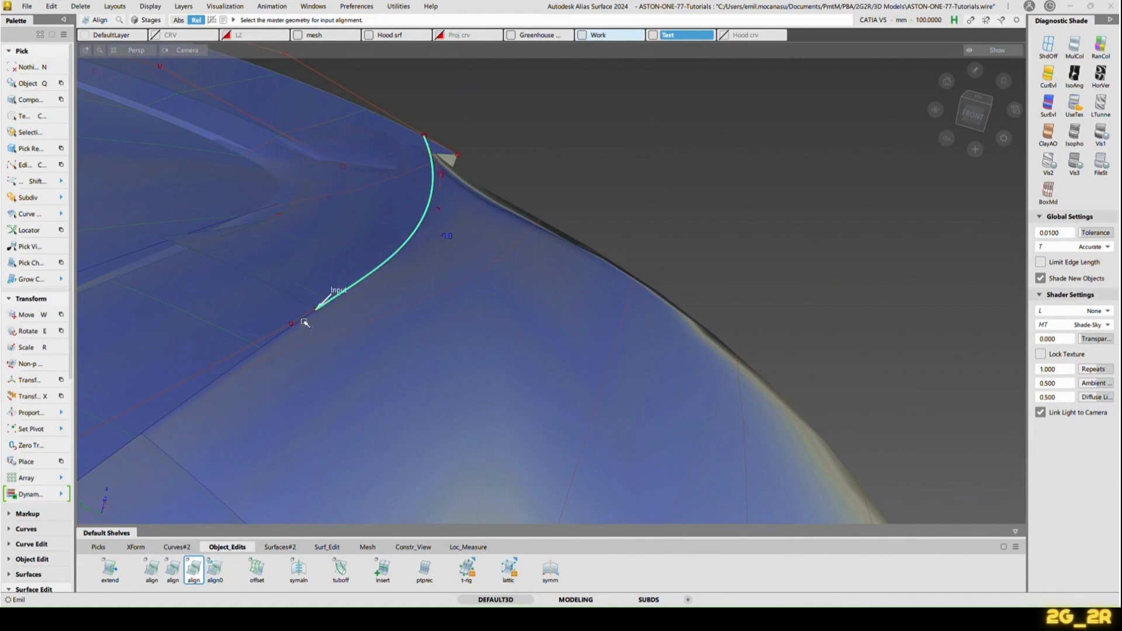
left_click(303, 318)
left_click(322, 324)
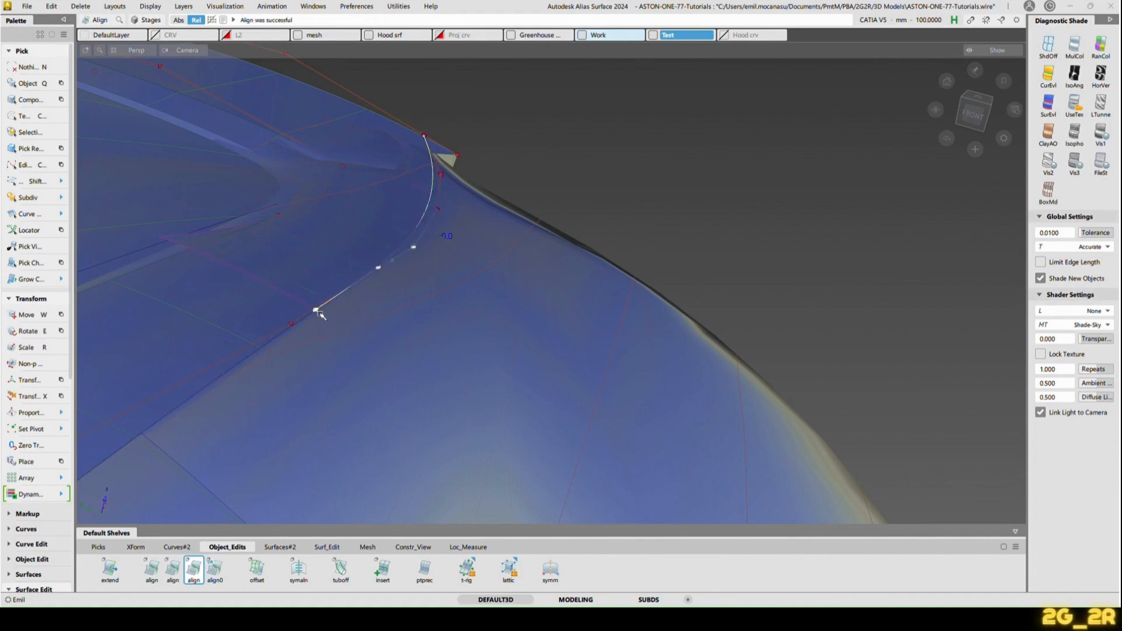
Step: Shape the realigned crease curve with a start curvature scalar of about 27.91 and a start tangent scalar of about 12.00
left_click_drag(312, 316, 286, 342)
left_click_drag(363, 283, 476, 289, "alt+shift")
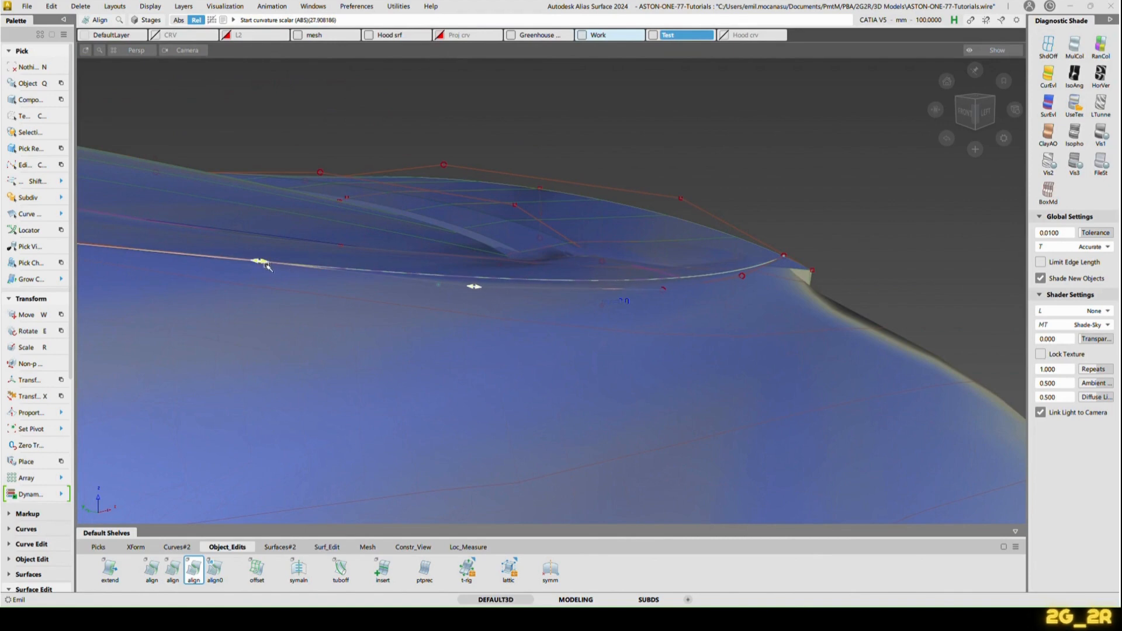
left_click_drag(264, 263, 570, 350)
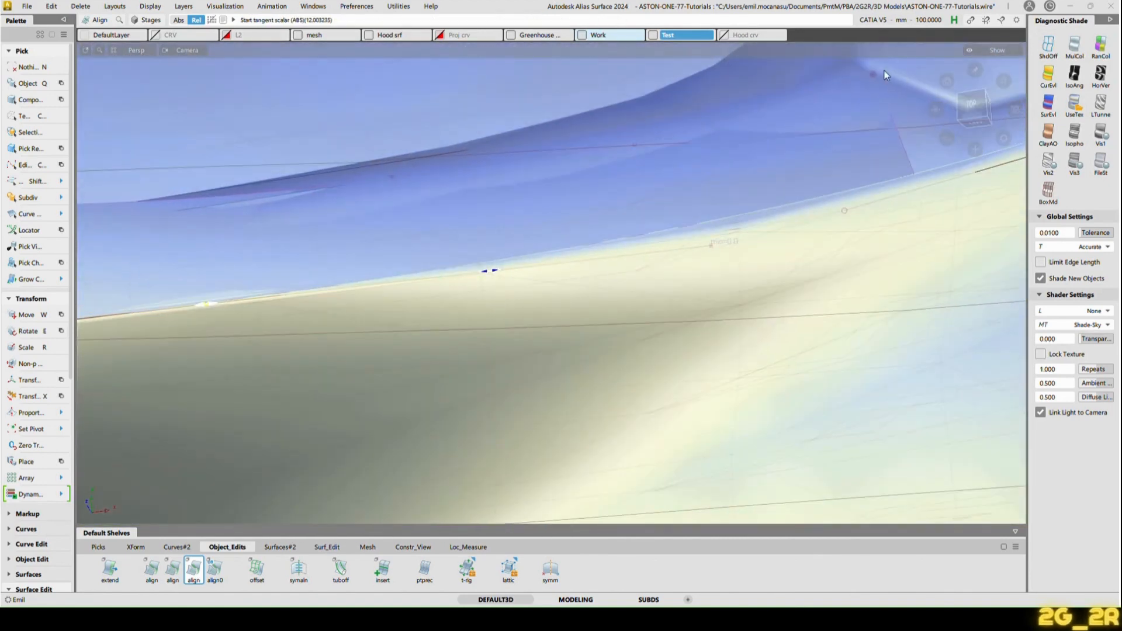
left_click(981, 119)
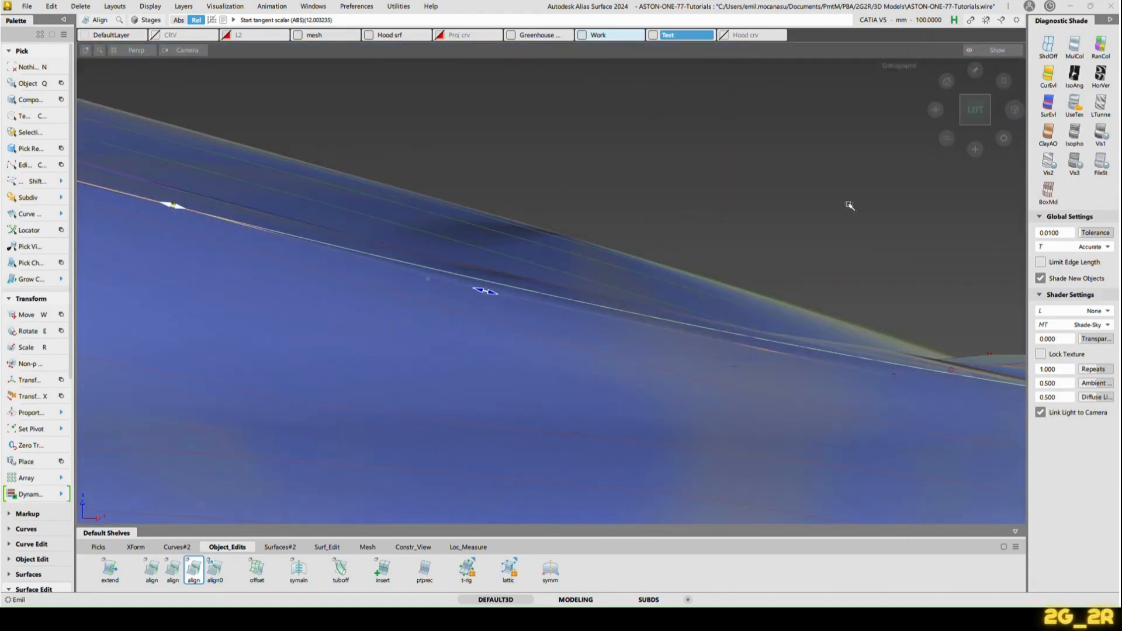
left_click(850, 206)
Step: Lower the second-to-last interior CV of the crease curve and shift it slightly forward in the left view
middle_click_drag(881, 287, 681, 271, "alt+shift")
left_click_drag(763, 330, 686, 361, "ctrl+shift")
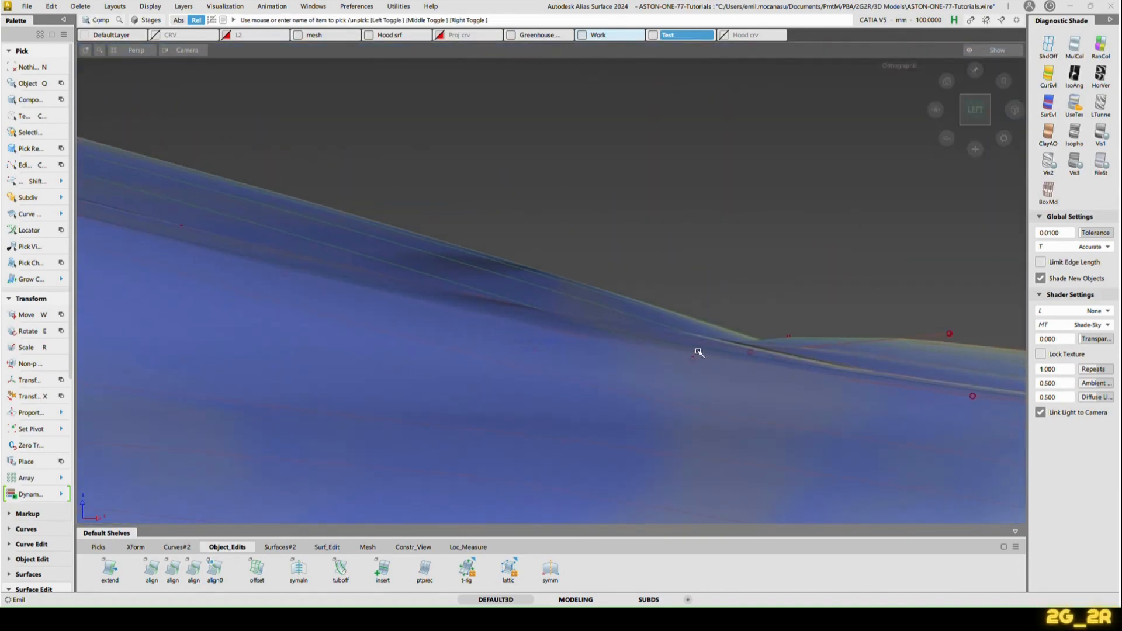
left_click(699, 352)
key("shift+c")
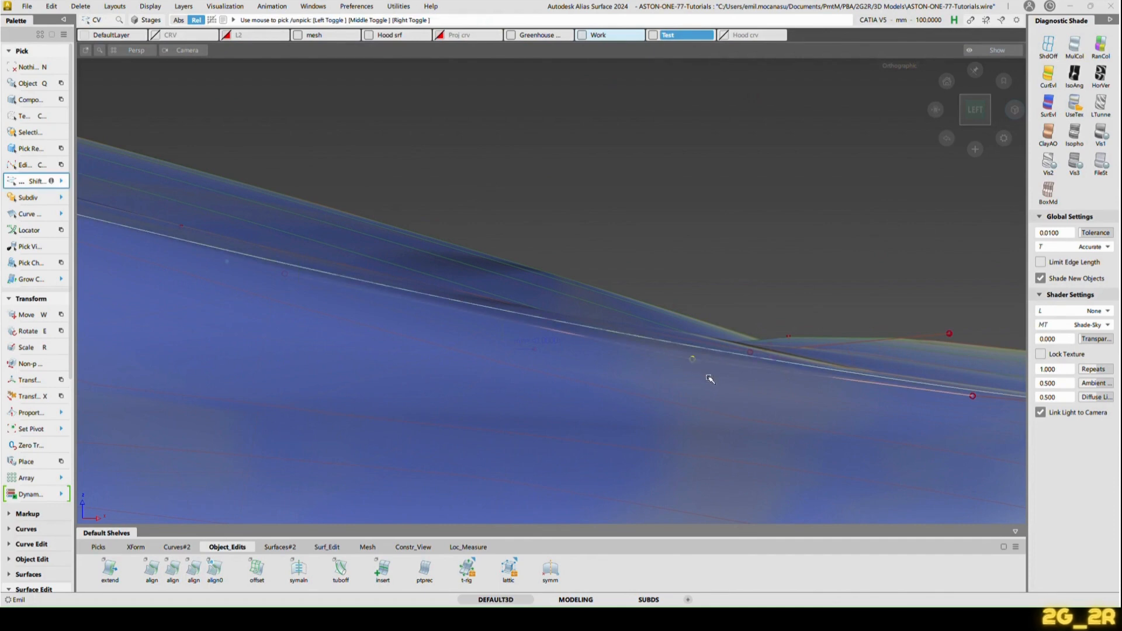
key("w")
right_click_drag(741, 264, 740, 270)
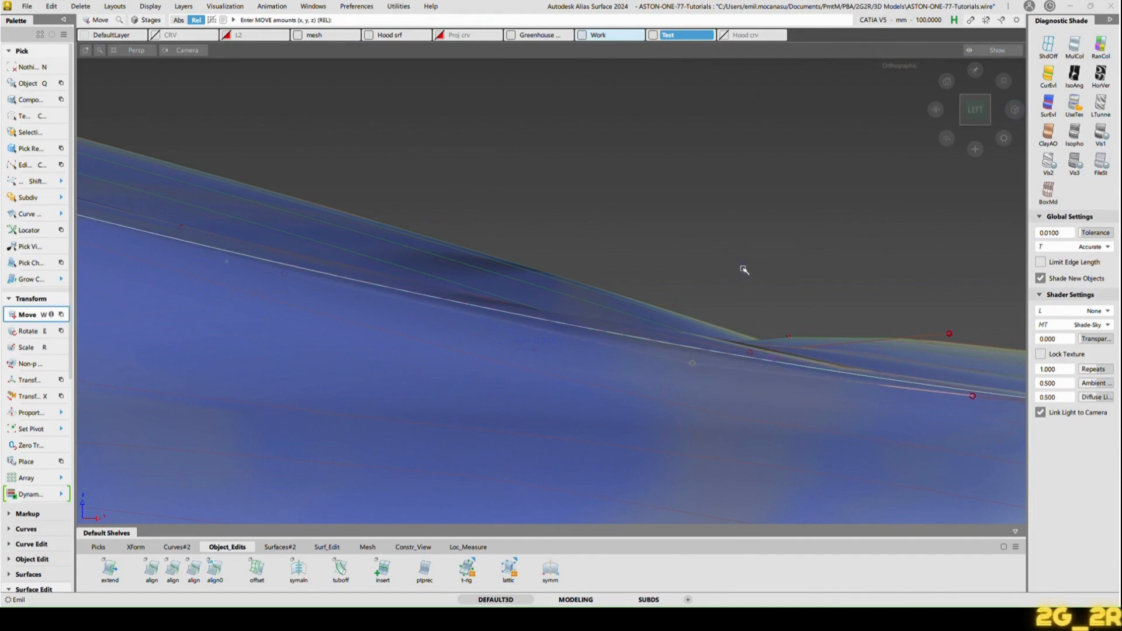
left_click_drag(739, 268, 720, 263)
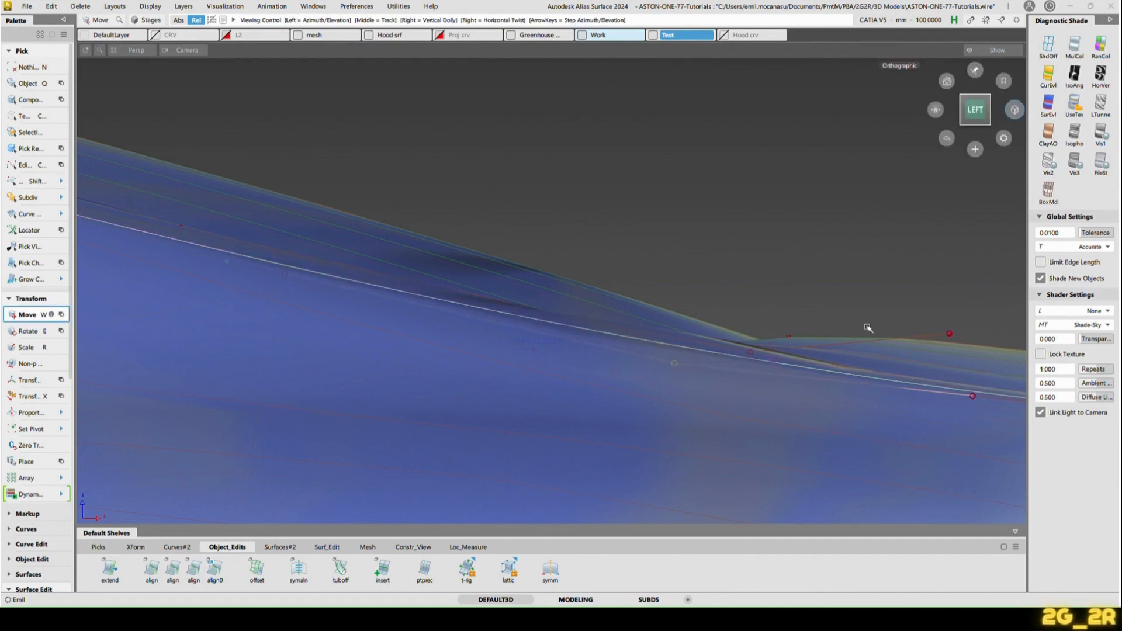
Step: Move the two interior CVs near the crease curve's rear end sideways in the top view to follow the mesh crease
middle_click_drag(1017, 394, 861, 376, "alt+shift")
mouse_move(781, 383)
left_mouse_down("alt+shift")
mouse_move(658, 268)
mouse_move(621, 176)
mouse_move(570, 232)
mouse_move(685, 264)
mouse_move(682, 236)
left_mouse_up("alt+shift")
left_click(975, 110)
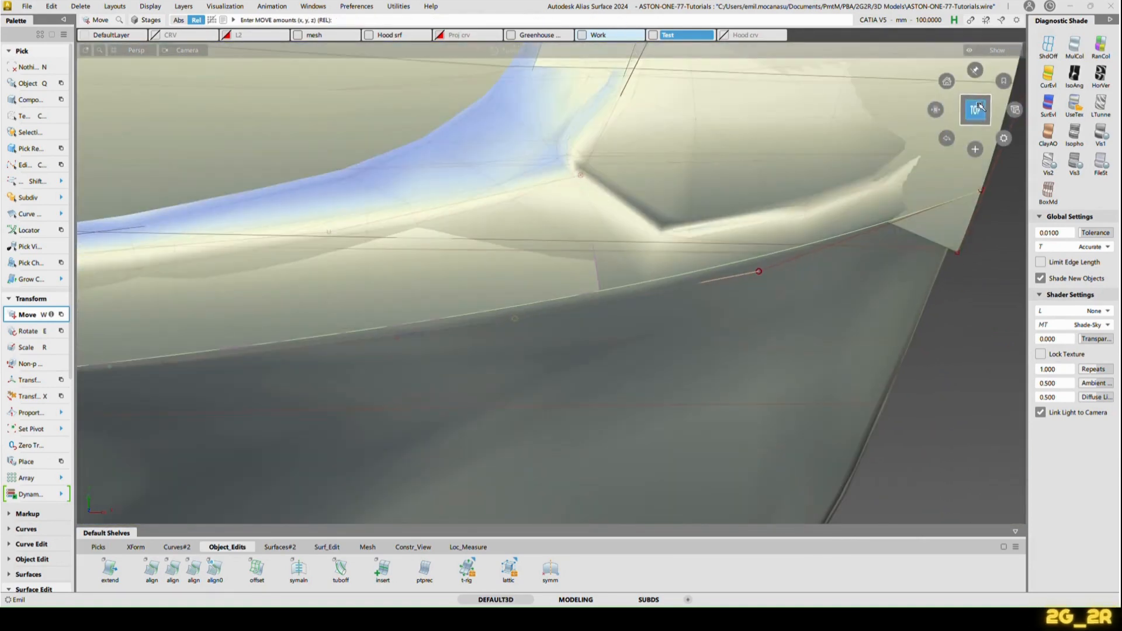
middle_click_drag(851, 335, 854, 344)
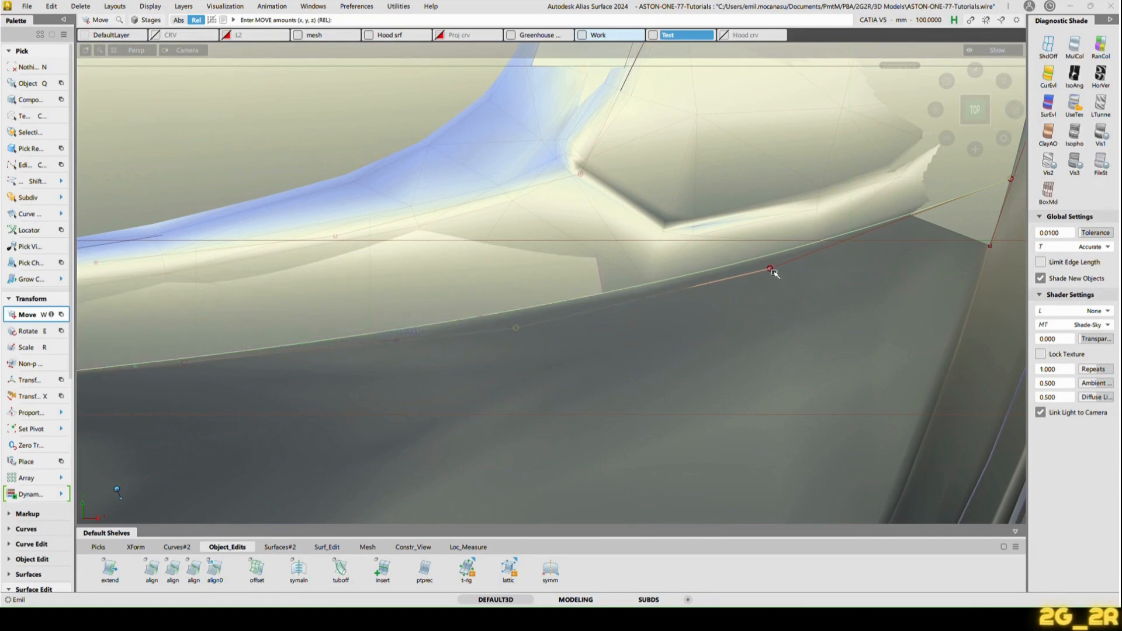
left_click(771, 271)
middle_click_drag(857, 302, 857, 292)
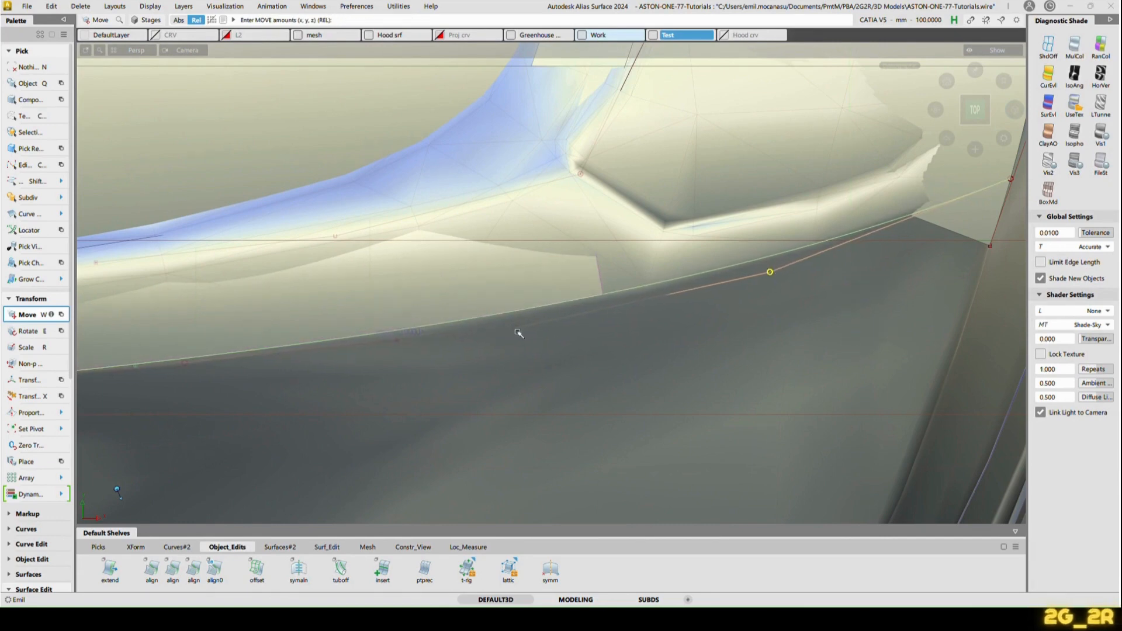
left_click(517, 334)
mouse_move(626, 361)
middle_mouse_down()
mouse_move(634, 371)
mouse_move(626, 363)
middle_mouse_up()
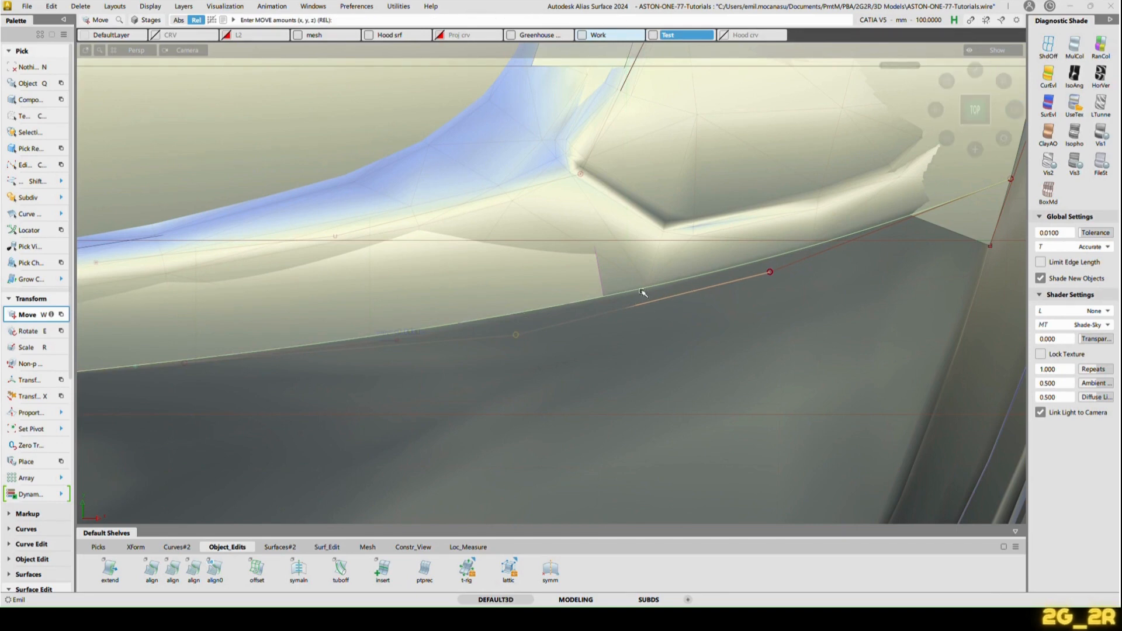
Step: Delete the existing surface patch between the inner boundary curve and the outer crease curve
middle_click_drag(498, 320, 762, 293, "alt+shift")
middle_click_drag(503, 286, 614, 271, "alt+shift")
left_click_drag(613, 270, 730, 359, "alt+shift")
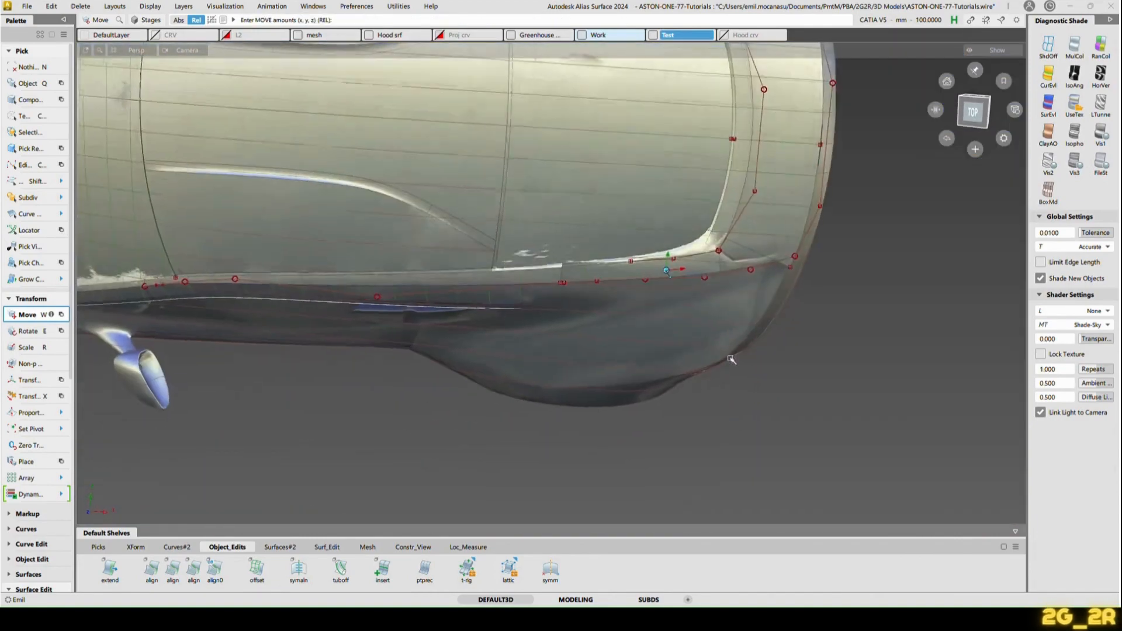
right_click_drag(731, 358, 752, 336, "alt+shift")
left_click_drag(753, 336, 714, 336, "alt+shift")
right_click_drag(713, 335, 722, 319, "alt+shift")
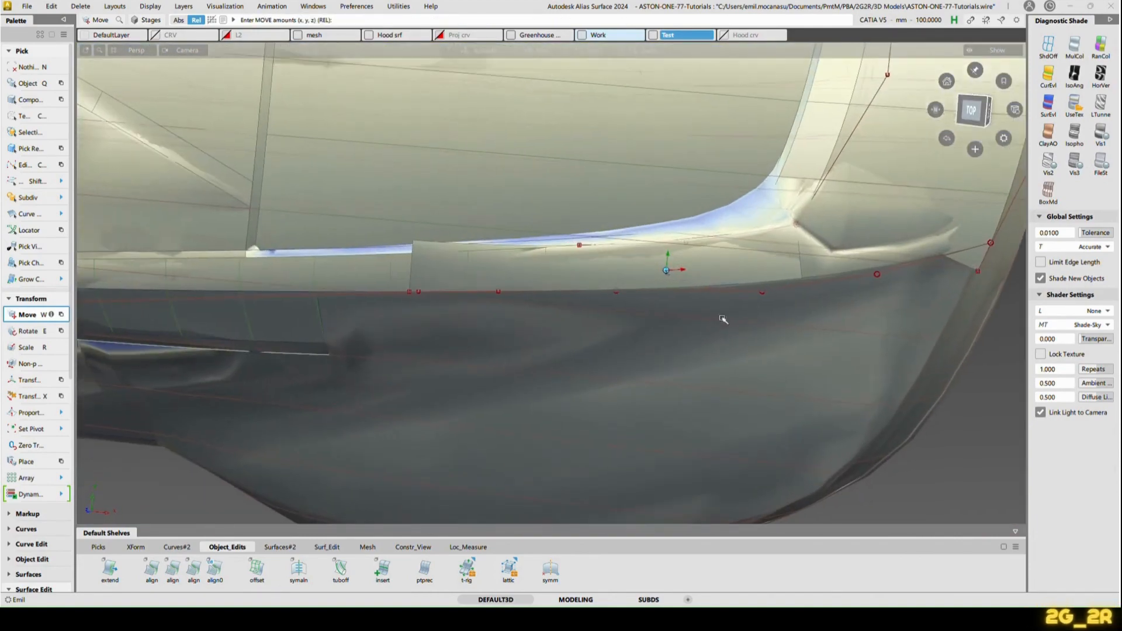
left_click_drag(465, 261, 413, 278, "ctrl+shift")
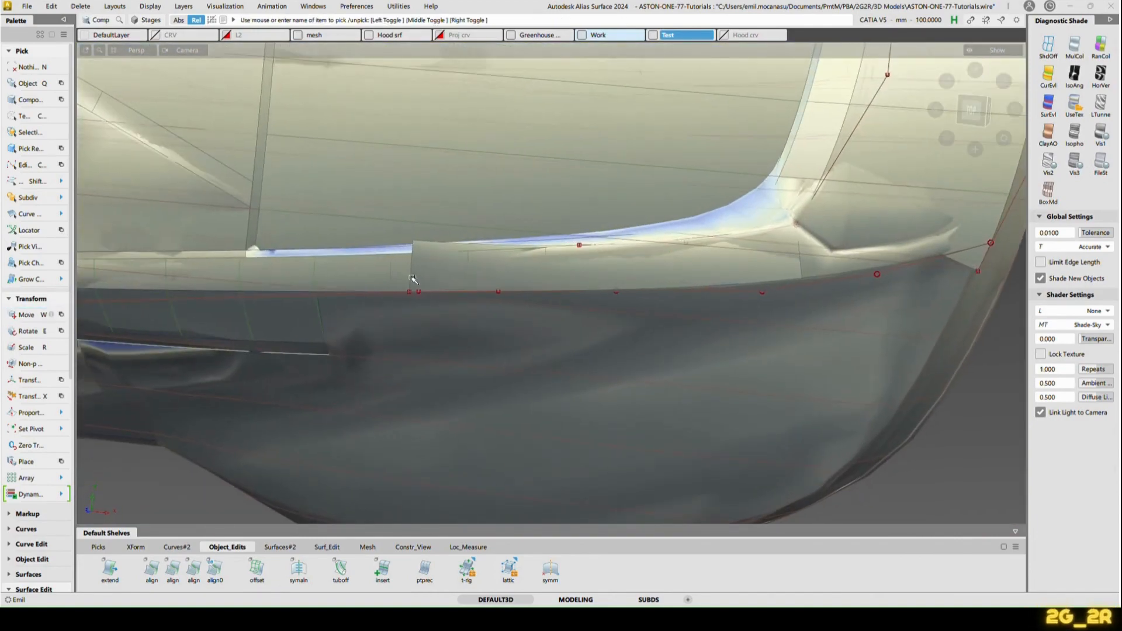
left_click(431, 287)
key("Delete")
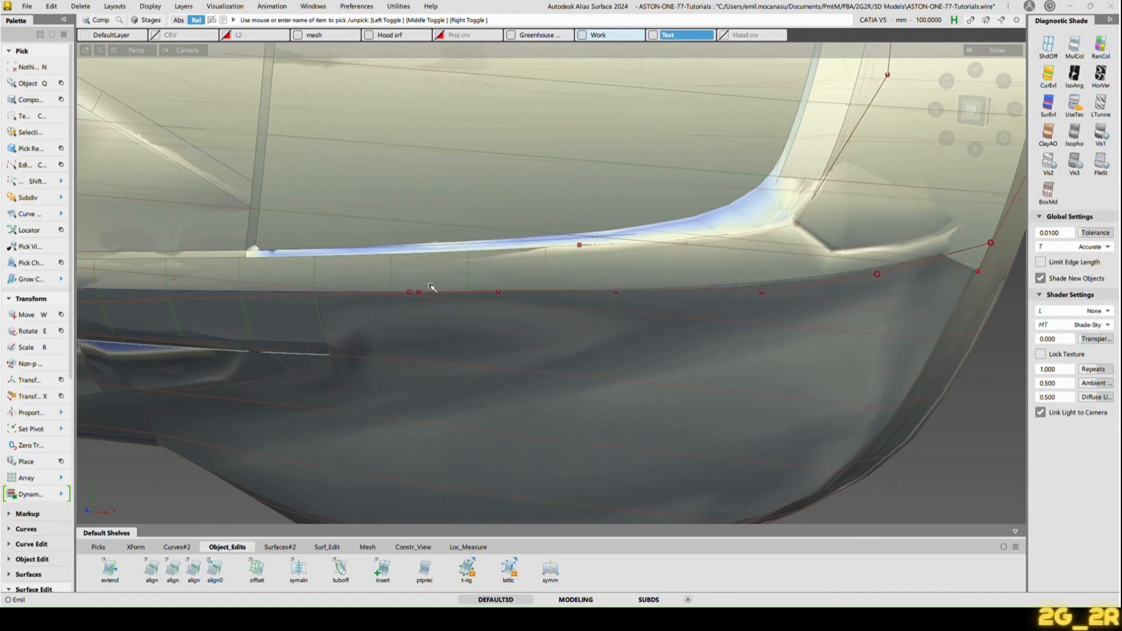
Step: Isolate the strip surface with the outer crease curve in the top view and duplicate the curve by copy and paste
left_click(431, 287)
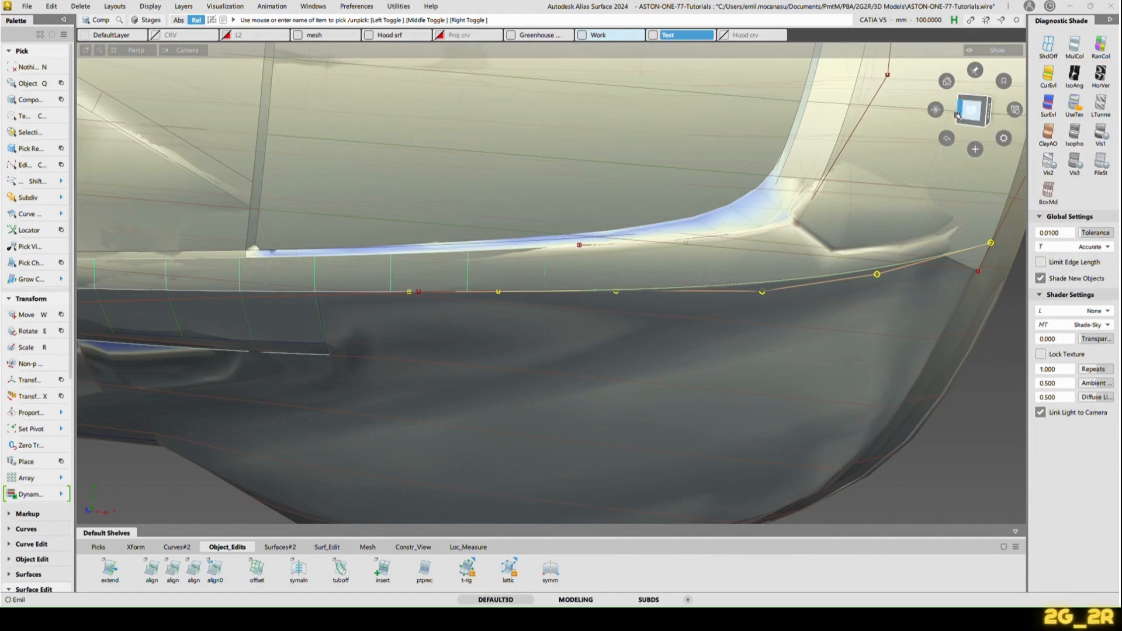
left_click(973, 111)
middle_click_drag(870, 174, 439, 260, "alt+shift")
right_click_drag(453, 169, 445, 204, "ctrl+shift")
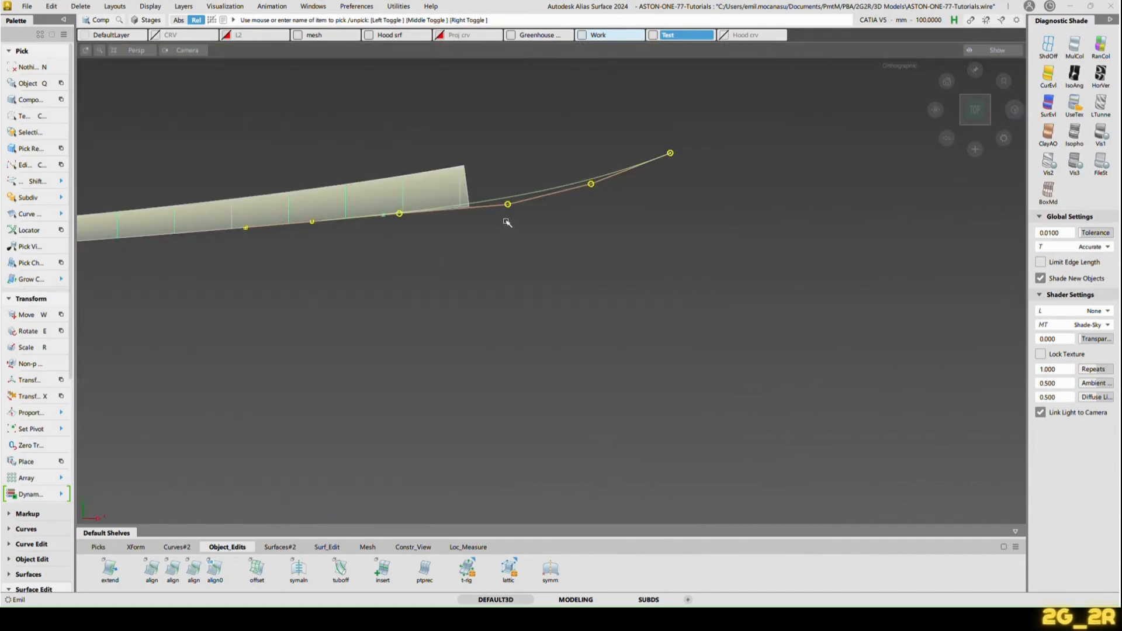
key("n")
left_click_drag(491, 183, 536, 325)
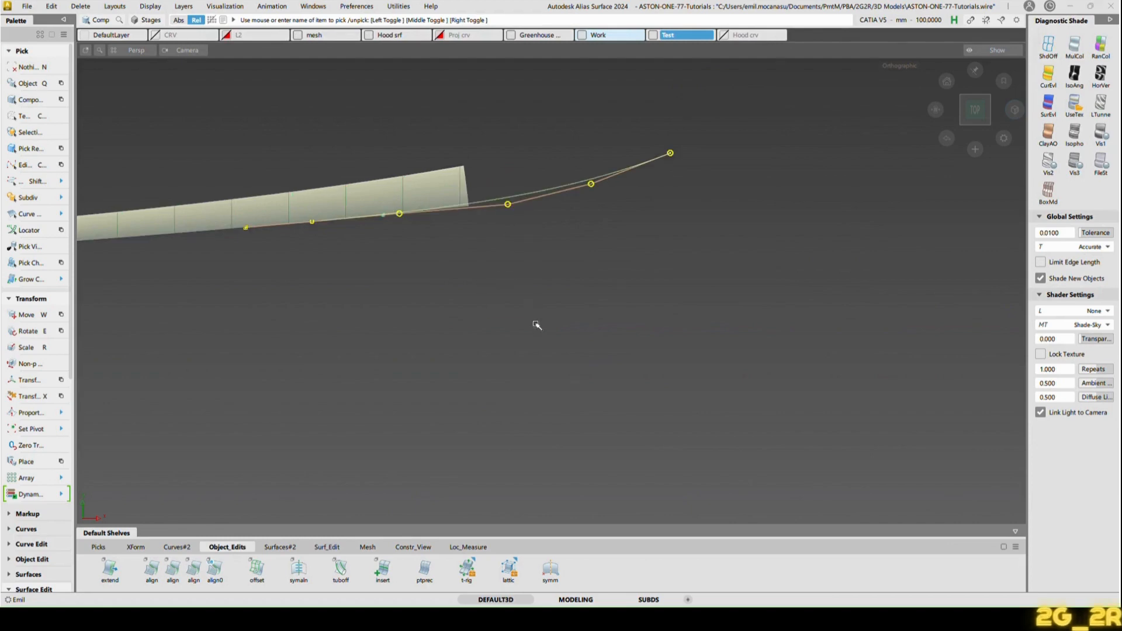
key("ctrl+v")
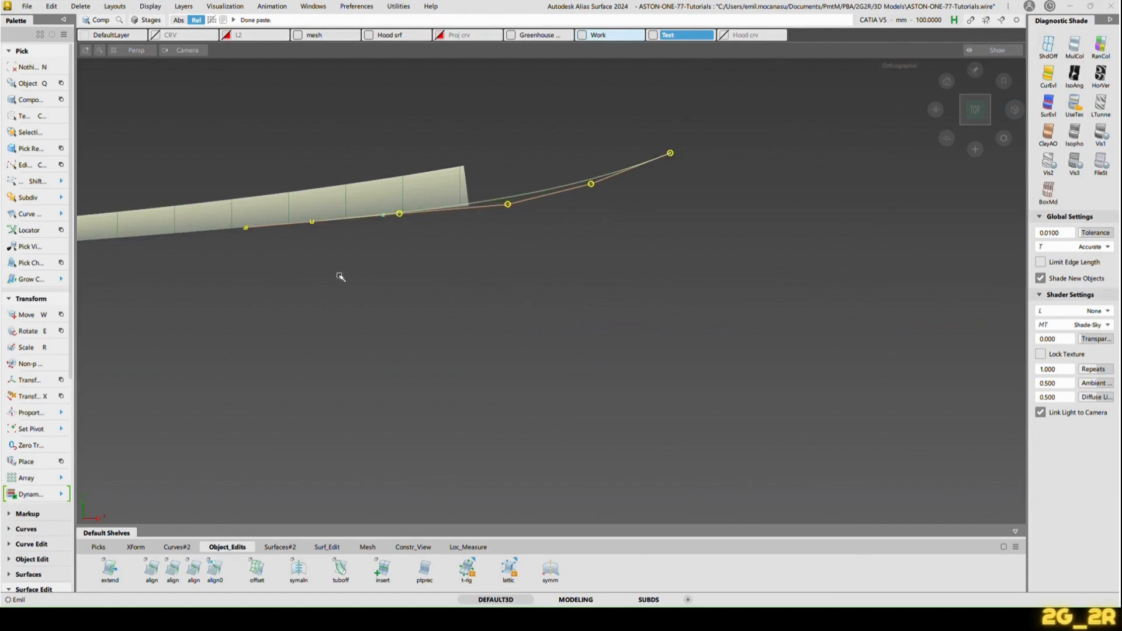
Step: Set the duplicated curve's pivot at its front end and place that end on the strip's inner edge
key("w")
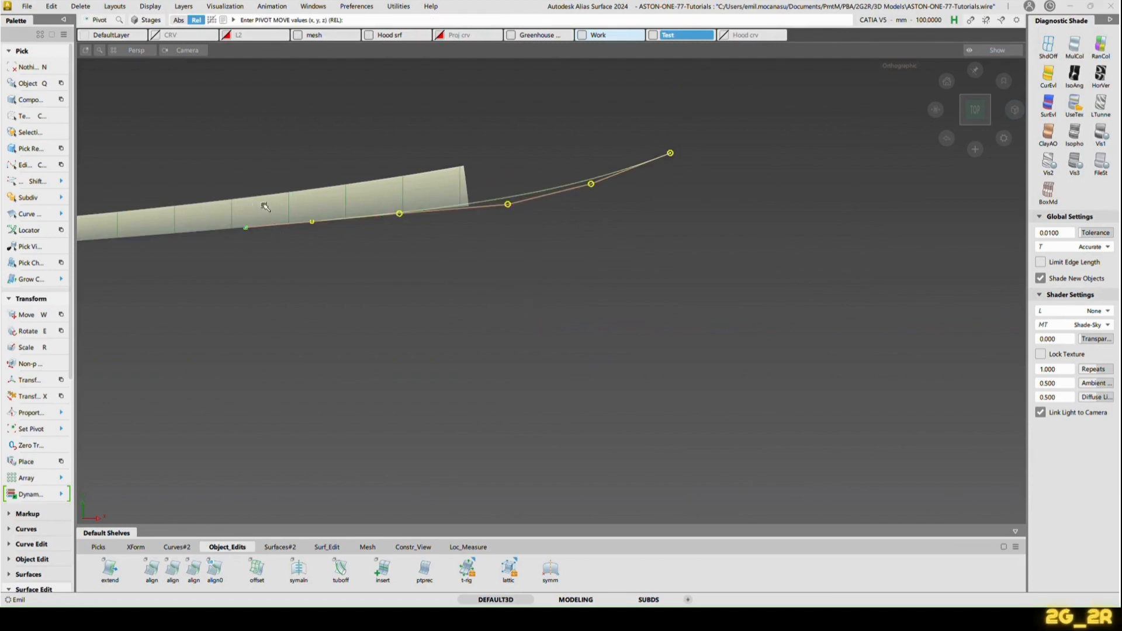
left_click_drag(254, 200, 247, 202)
key("n")
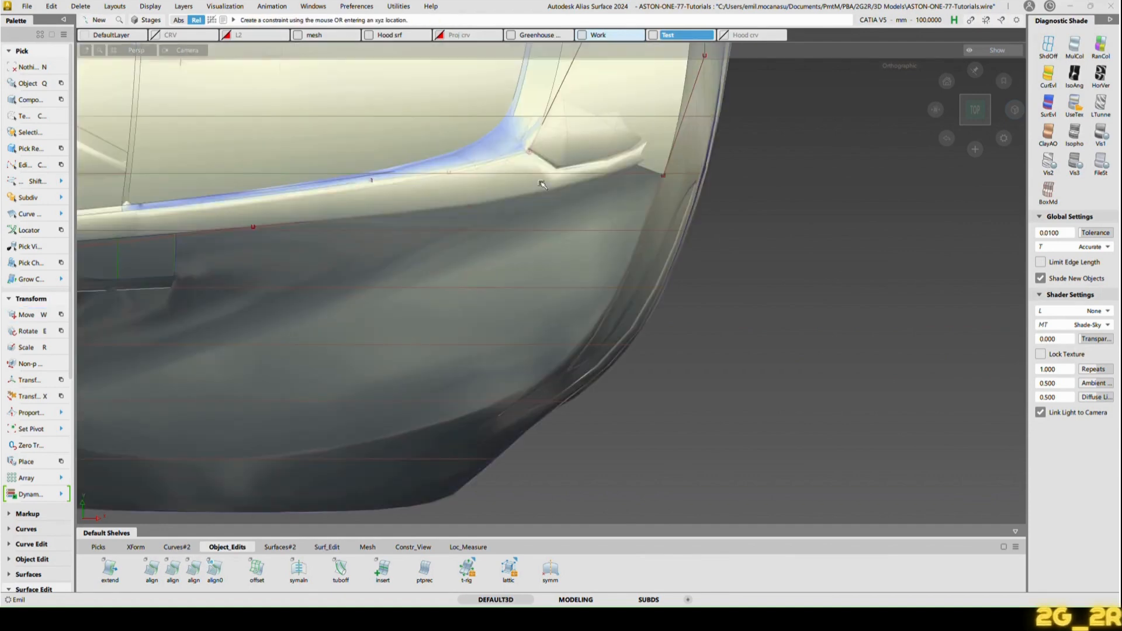
key("F8")
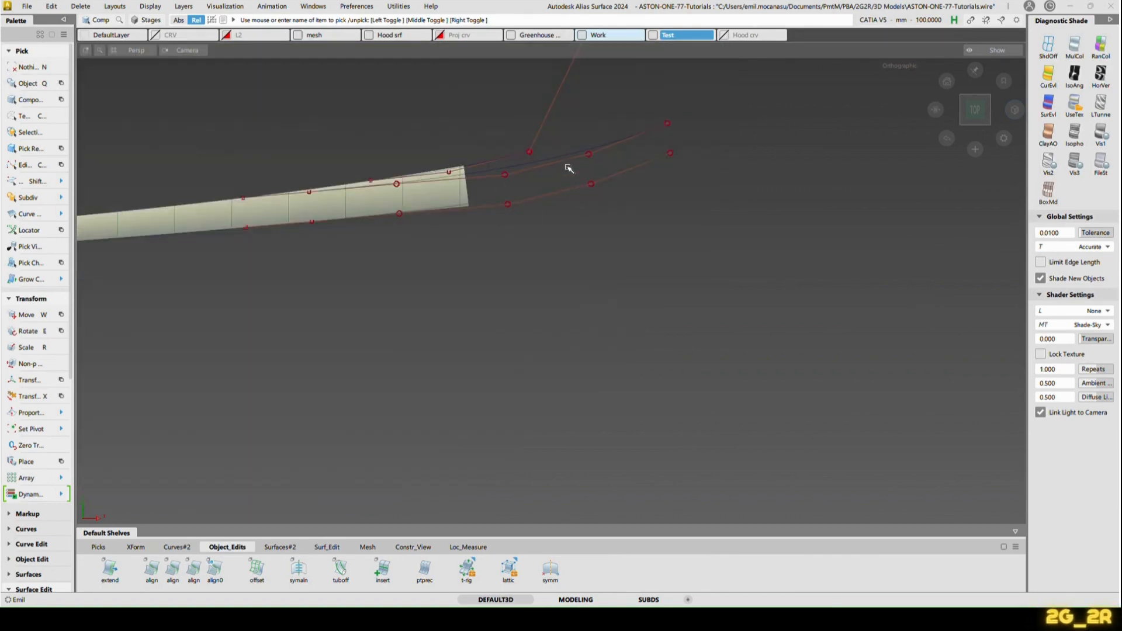
Step: Rotate the duplicated curve about its front end in the top view to follow the inner boundary
left_click(569, 154)
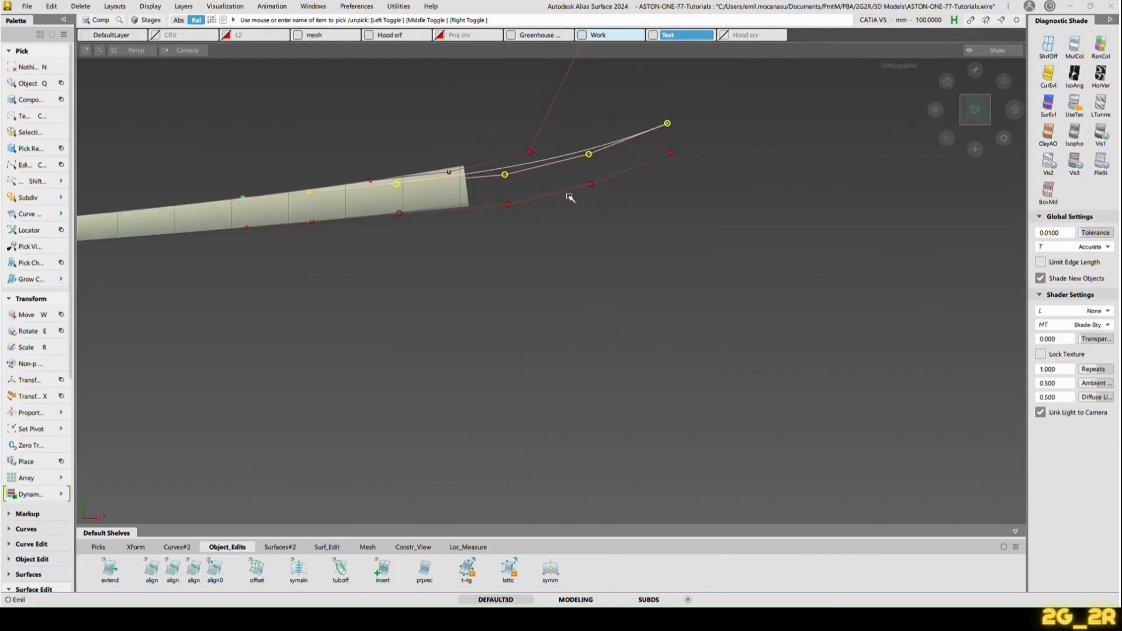
key("e")
right_click_drag(578, 296, 596, 285)
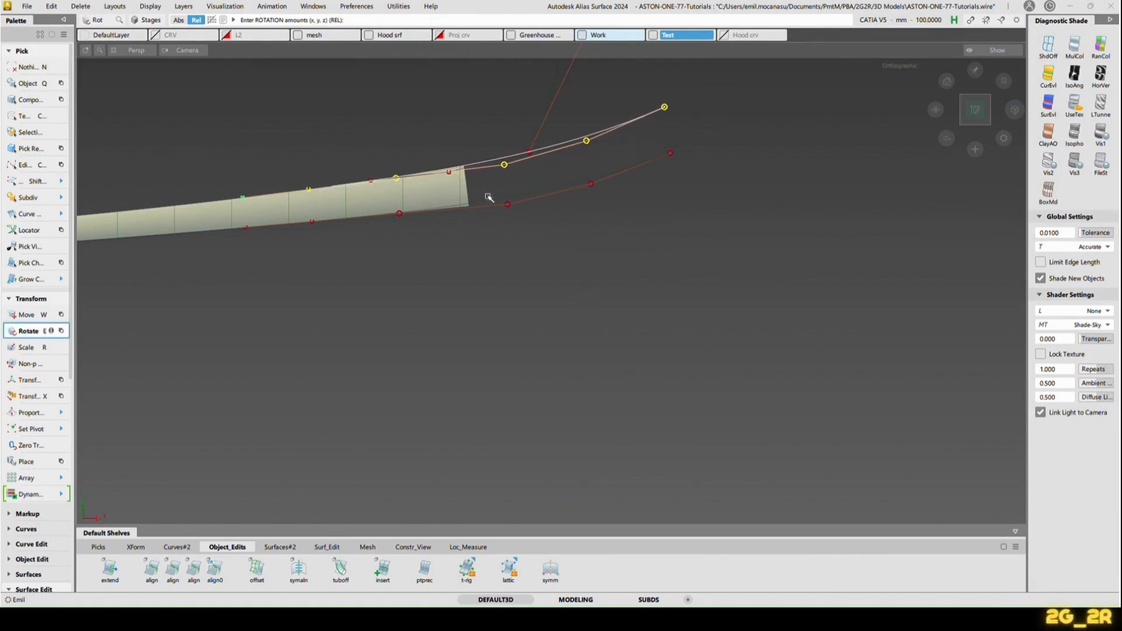
Step: Delete the old inner boundary curve that runs from the strip to the rear corner point
key("n")
left_click_drag(503, 147, 510, 177, "ctrl+shift")
left_click(529, 152)
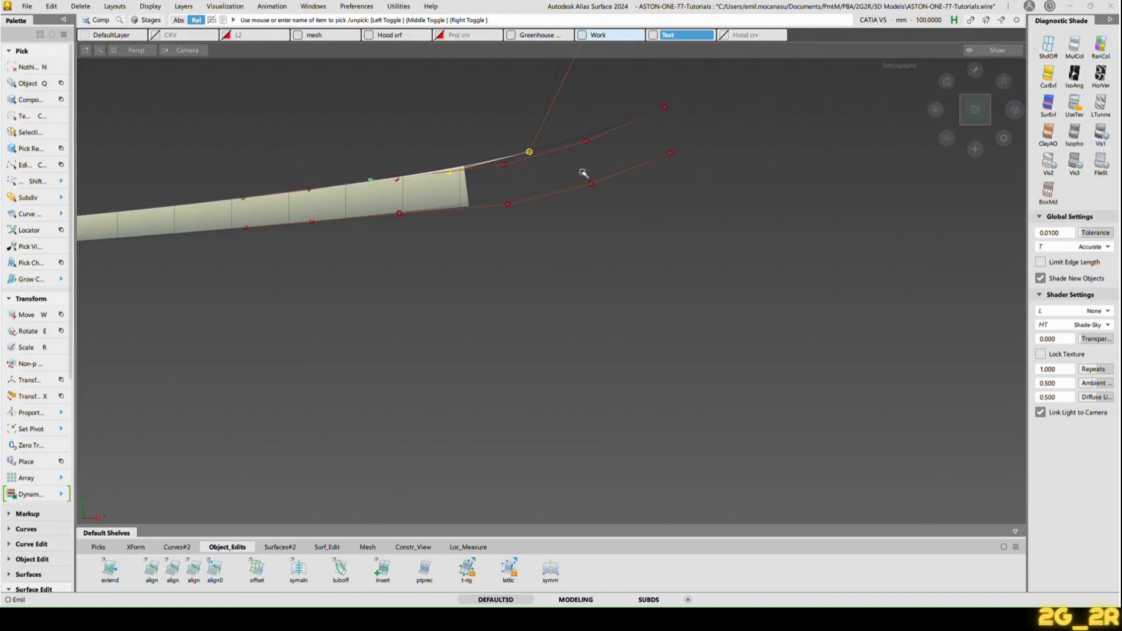
key("n")
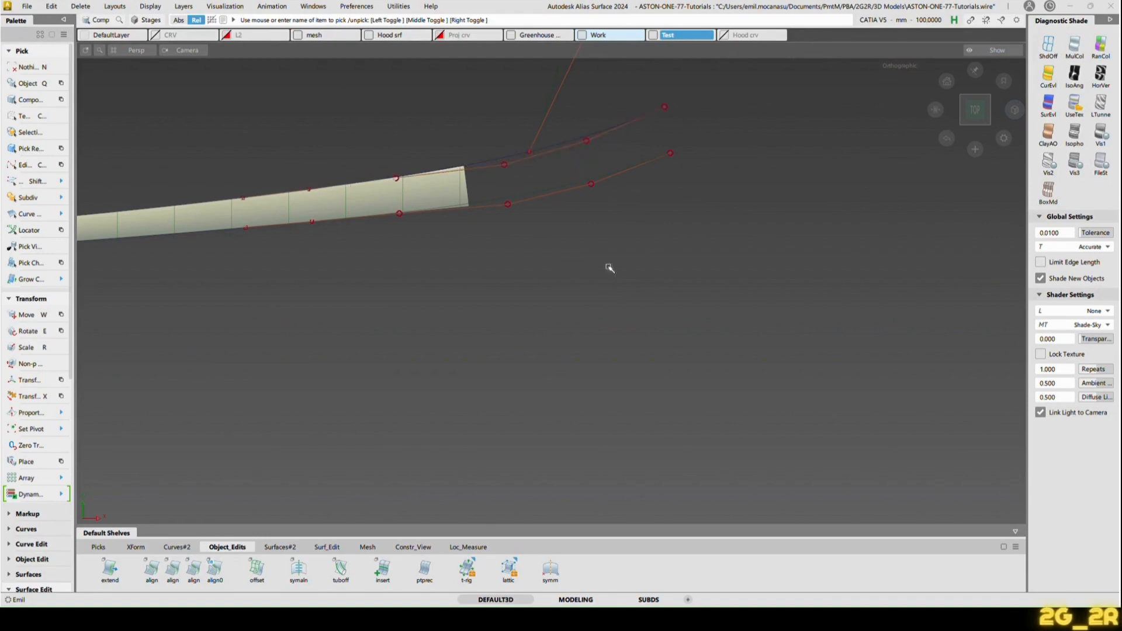
Step: Shorten the rotated curve with Extend so it ends at the corner point of the rear boundary curve
middle_click_drag(609, 259, 616, 243, "ctrl+shift")
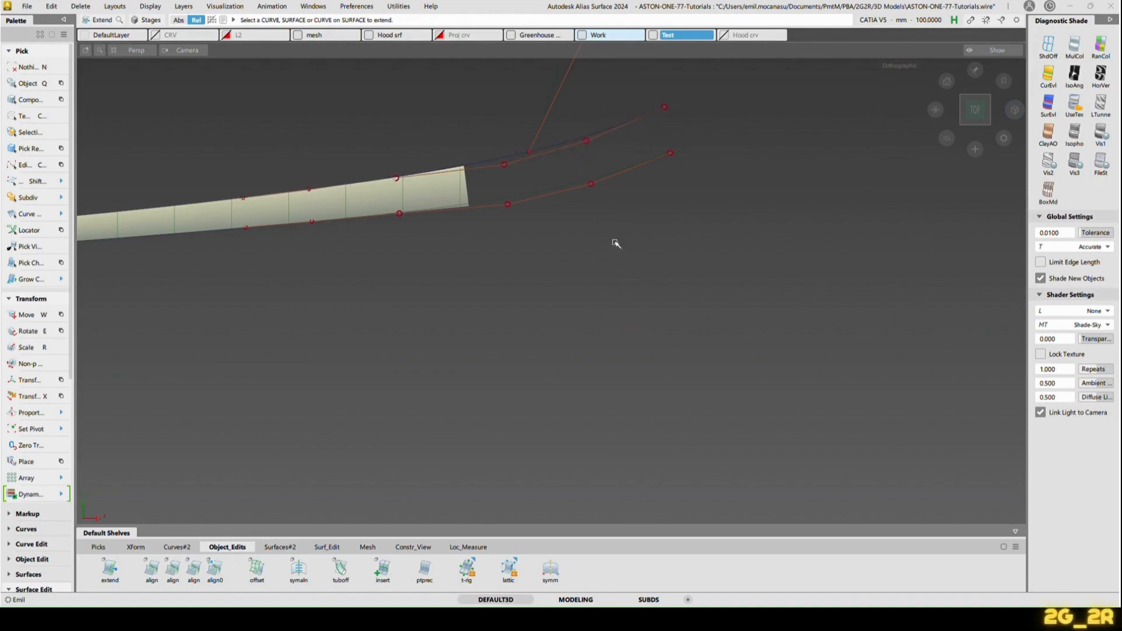
left_click(640, 127)
left_click(520, 146)
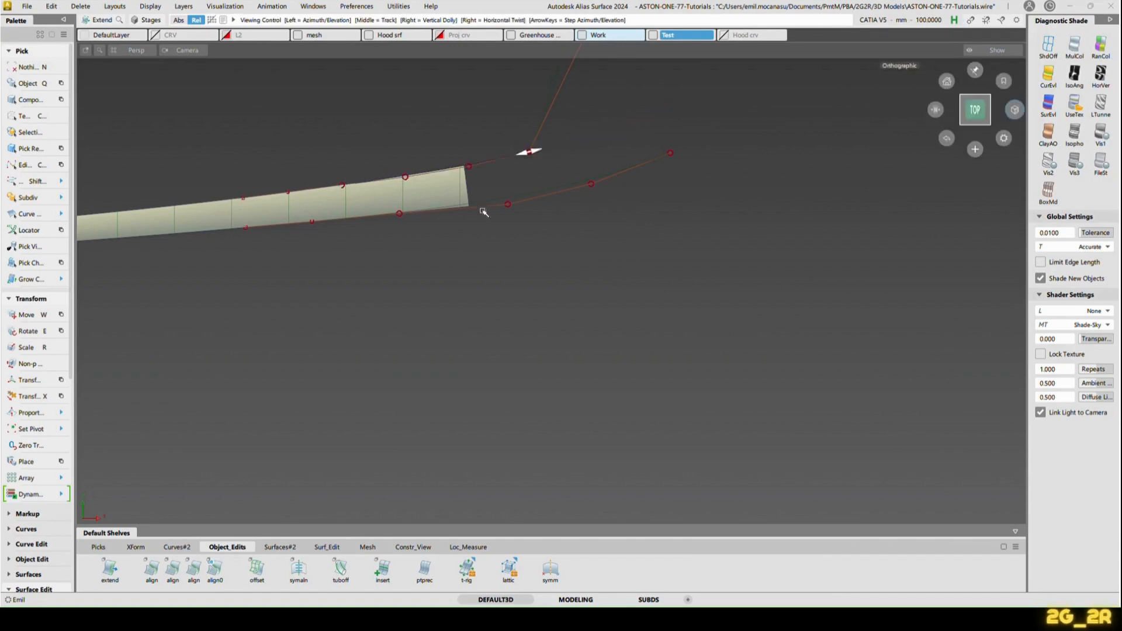
Step: Scale the inner boundary curve vertically in the left view so its rear end meets the corner point of the rear boundary curve
left_click_drag(483, 213, 473, 50, "alt+shift")
right_click_drag(493, 239, 529, 128, "alt+shift")
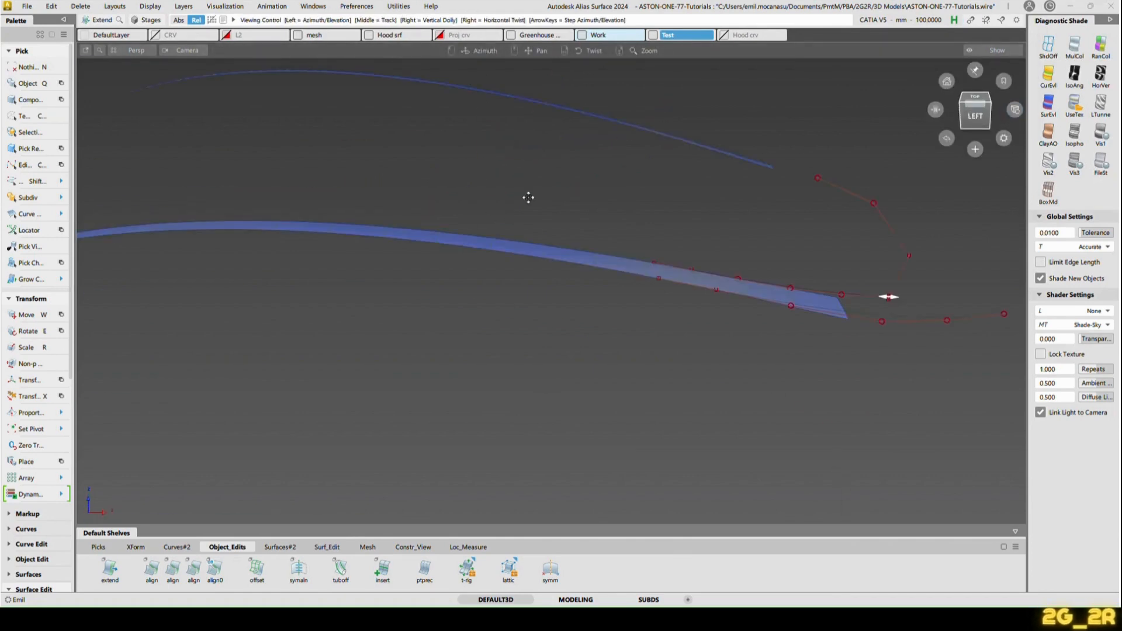
middle_click_drag(685, 174, 589, 221, "alt+shift")
left_click_drag(725, 316, 742, 329, "ctrl+shift")
left_click(742, 342)
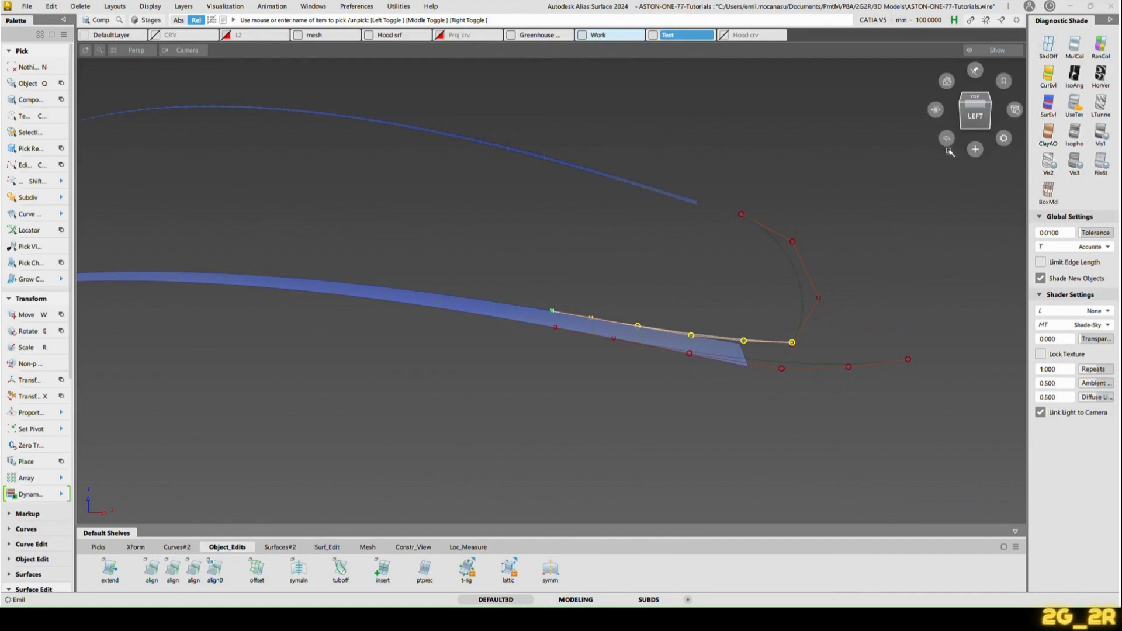
left_click(974, 116)
middle_click_drag(832, 259, 707, 269, "alt+shift")
right_click_drag(707, 268, 726, 236, "alt+shift")
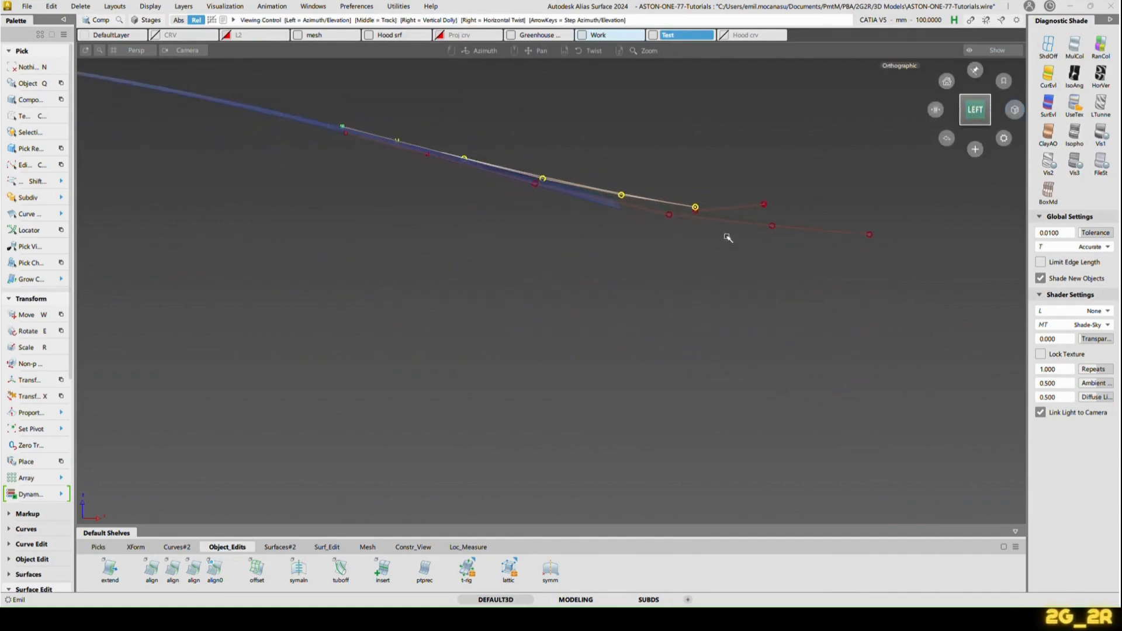
middle_click_drag(726, 237, 672, 307, "alt+shift")
right_click_drag(672, 306, 671, 269, "alt+shift")
middle_click_drag(671, 269, 670, 287, "alt+shift")
middle_click_drag(603, 208, 634, 178, "ctrl+shift")
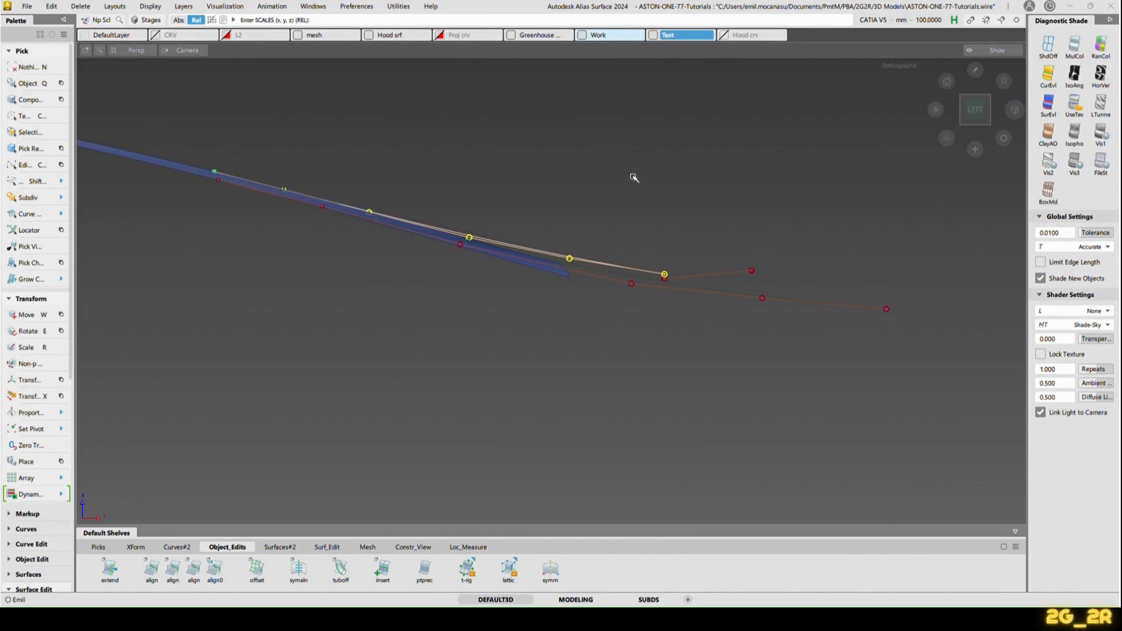
right_click_drag(634, 177, 653, 164)
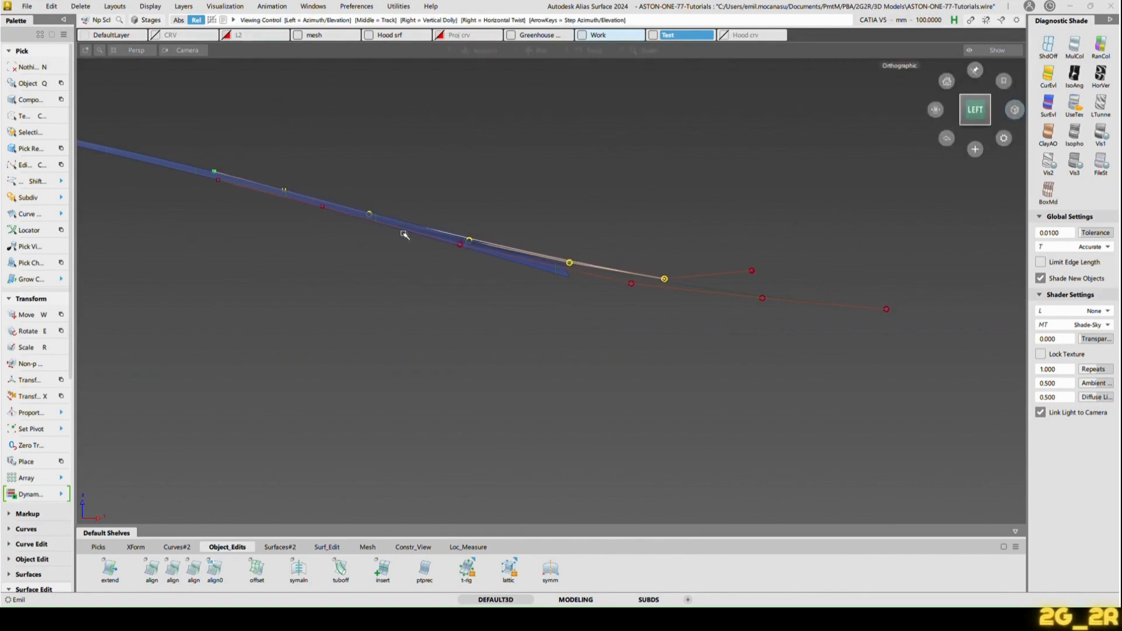
key("n")
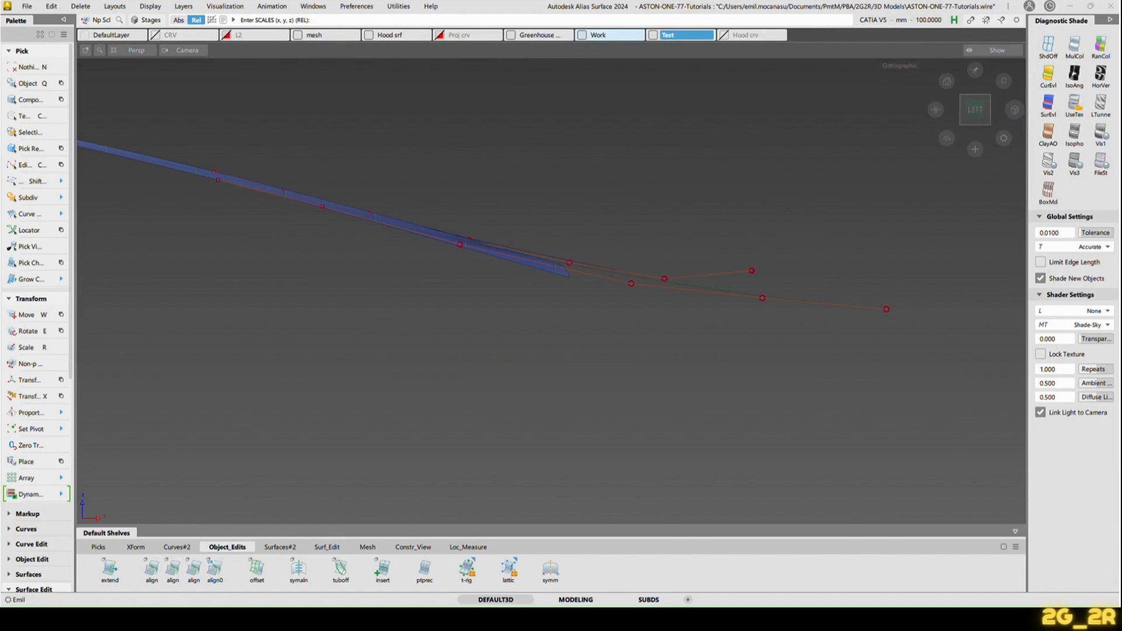
Step: Align the front end of the inner boundary curve to the strip's inner edge
left_click(193, 568)
right_click_drag(226, 213, 315, 187, "ctrl+shift")
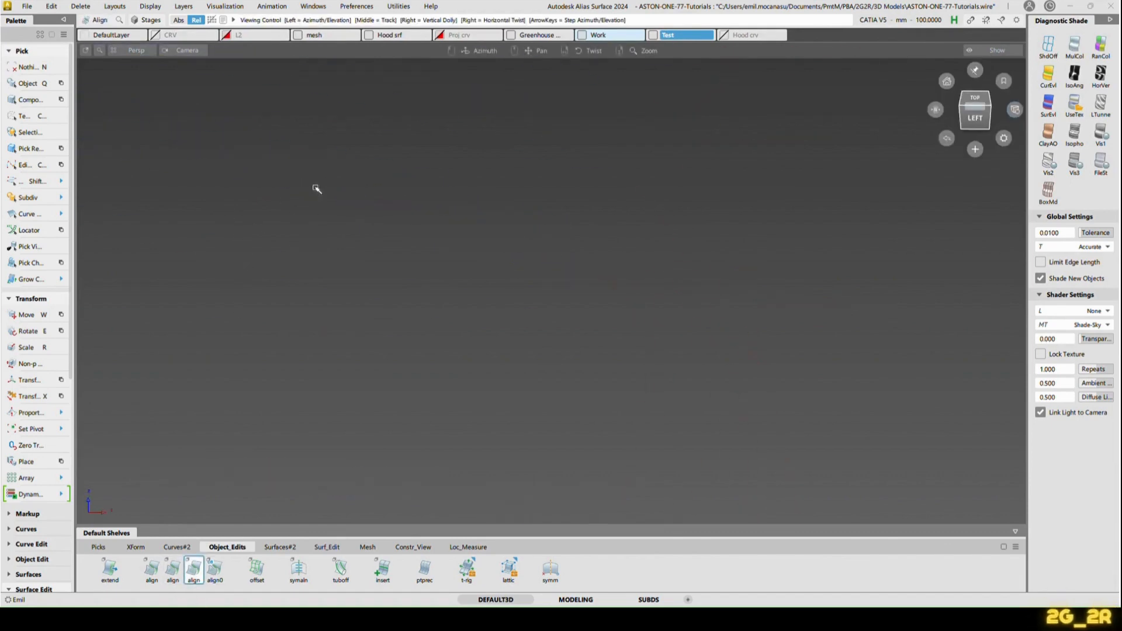
middle_click_drag(396, 207, 391, 257, "alt+shift")
left_click_drag(470, 299, 470, 315, "alt+shift")
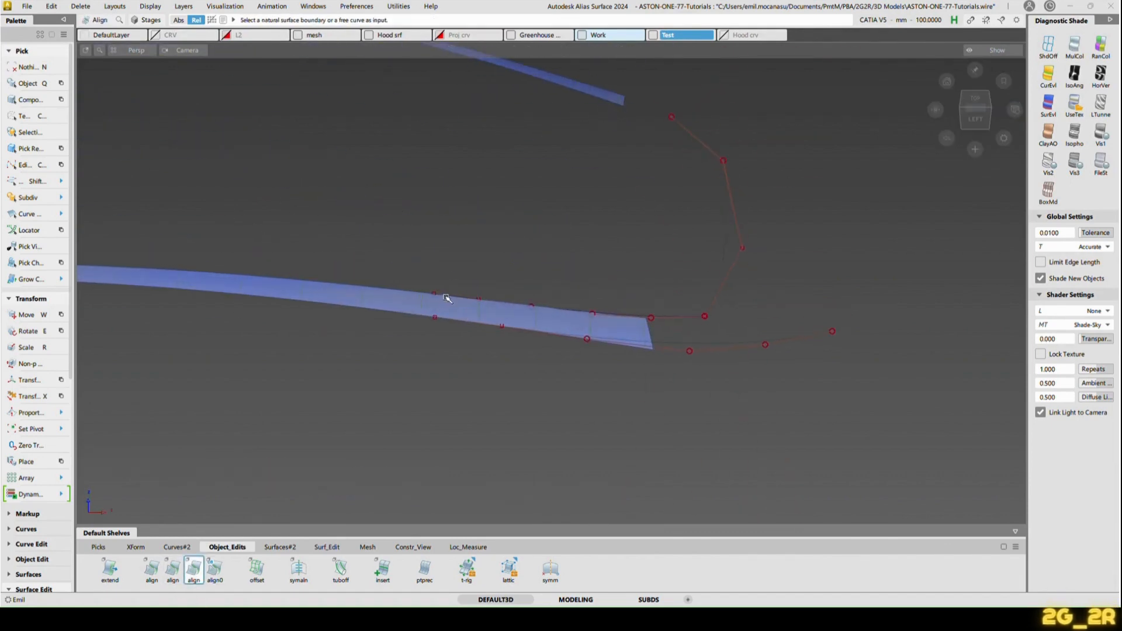
left_click(425, 297)
left_click(428, 295)
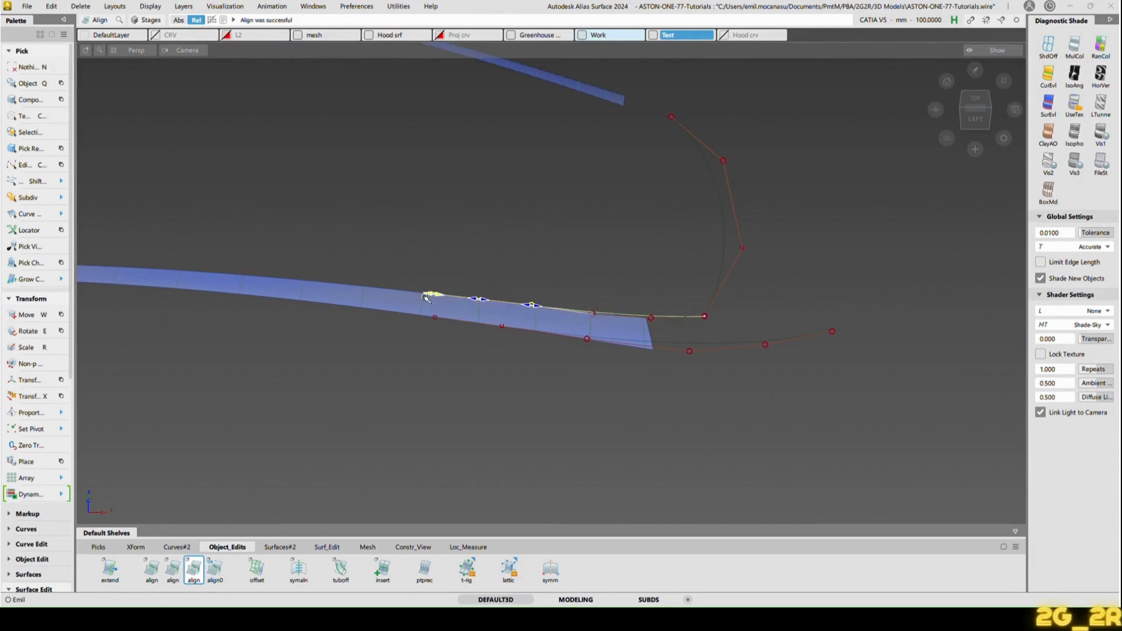
Step: Duplicate the strip's rear end edge as a curve and rebuild it with fewer control points
middle_click_drag(471, 288, 330, 233, "alt+shift")
left_click(588, 295, "alt+shift")
left_click_drag(616, 262, 644, 288, "alt+shift")
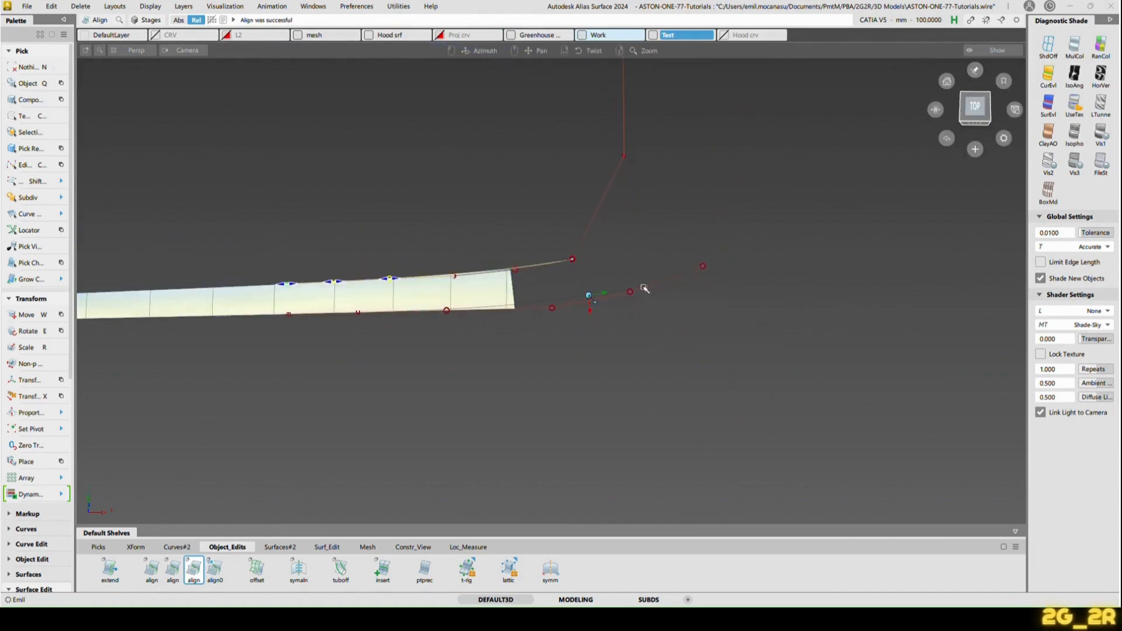
left_click(673, 259)
left_click_drag(534, 311, 502, 317, "alt+shift")
middle_click_drag(503, 317, 534, 280, "ctrl+shift")
left_click(528, 291)
left_click(545, 305)
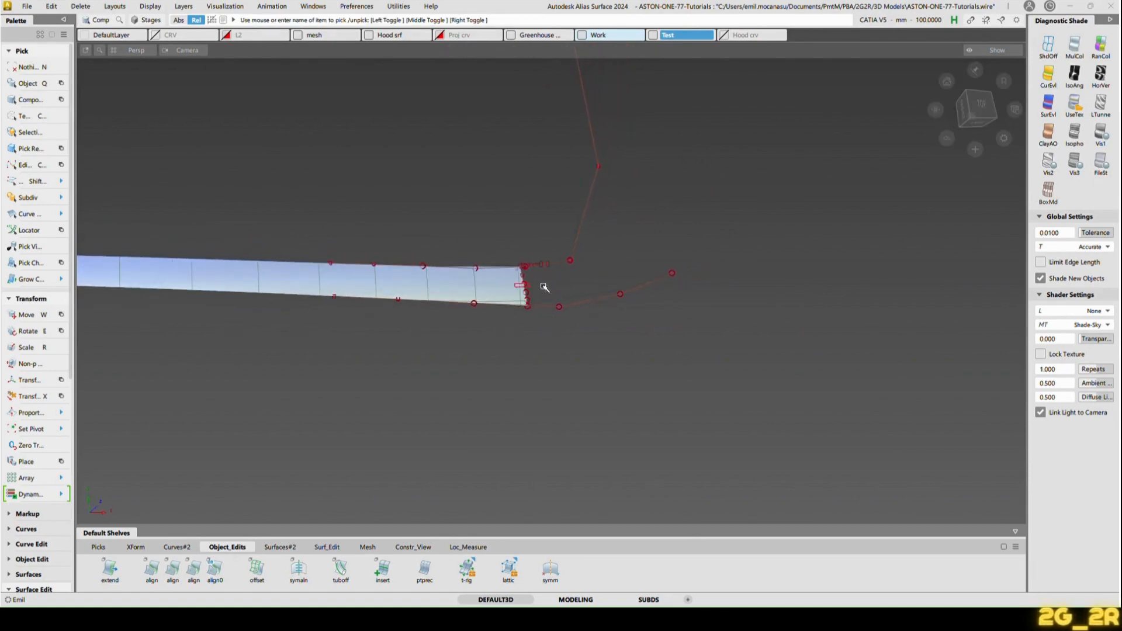
left_click(529, 286)
left_click(555, 305)
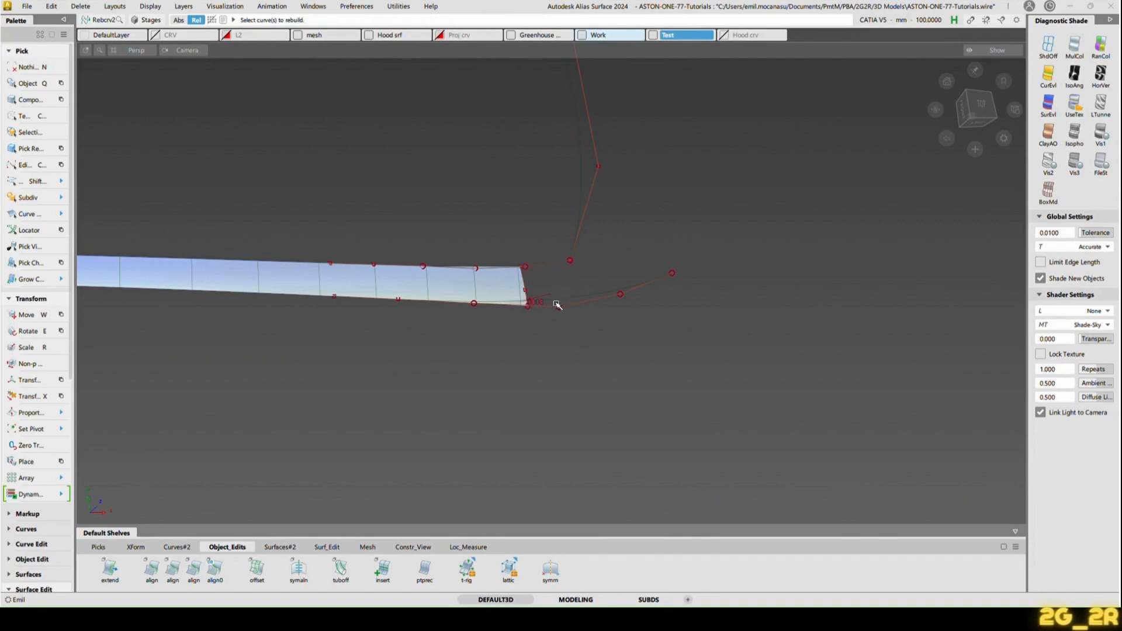
Step: Stretch the rebuilt edge curve to span from the inner boundary curve's rear end to the outer crease curve's rear end
left_click_drag(537, 316, 563, 232, "ctrl+shift")
key("w")
left_click_drag(645, 303, 614, 349, "ctrl+shift")
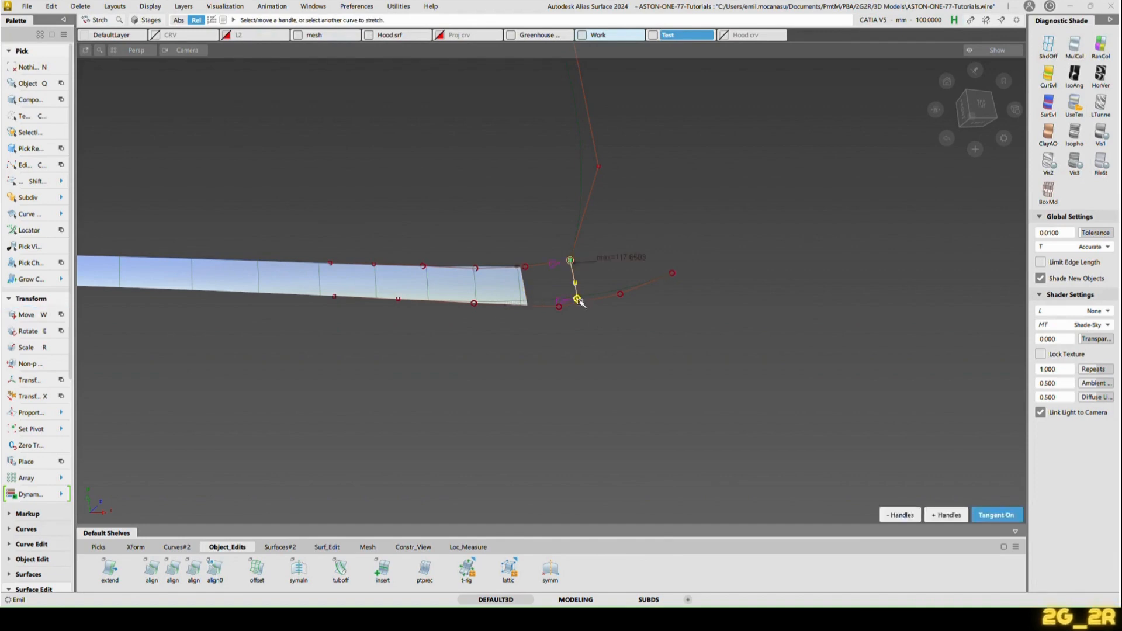
left_click(727, 280, "ctrl")
left_click_drag(719, 280, 695, 304, "alt+shift")
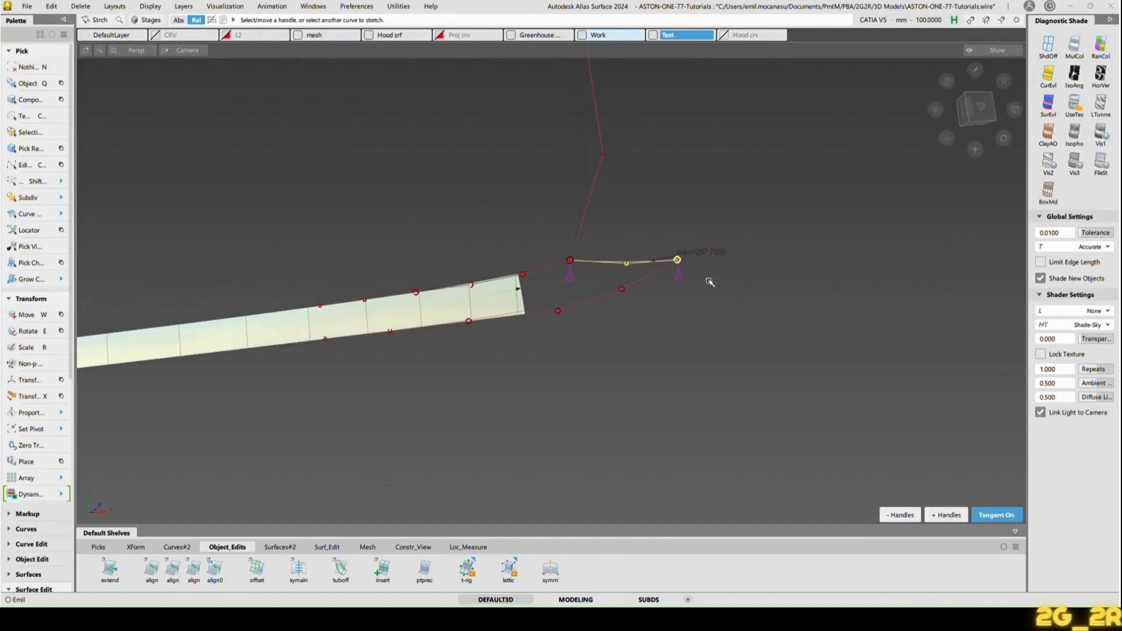
left_click(708, 282)
Step: Draw an edit-point curve across the strip between the front ends of the two boundary curves and project it onto the strip
left_click_drag(609, 350, 406, 232, "alt+shift")
left_click(342, 240, "ctrl")
left_click(344, 272, "ctrl")
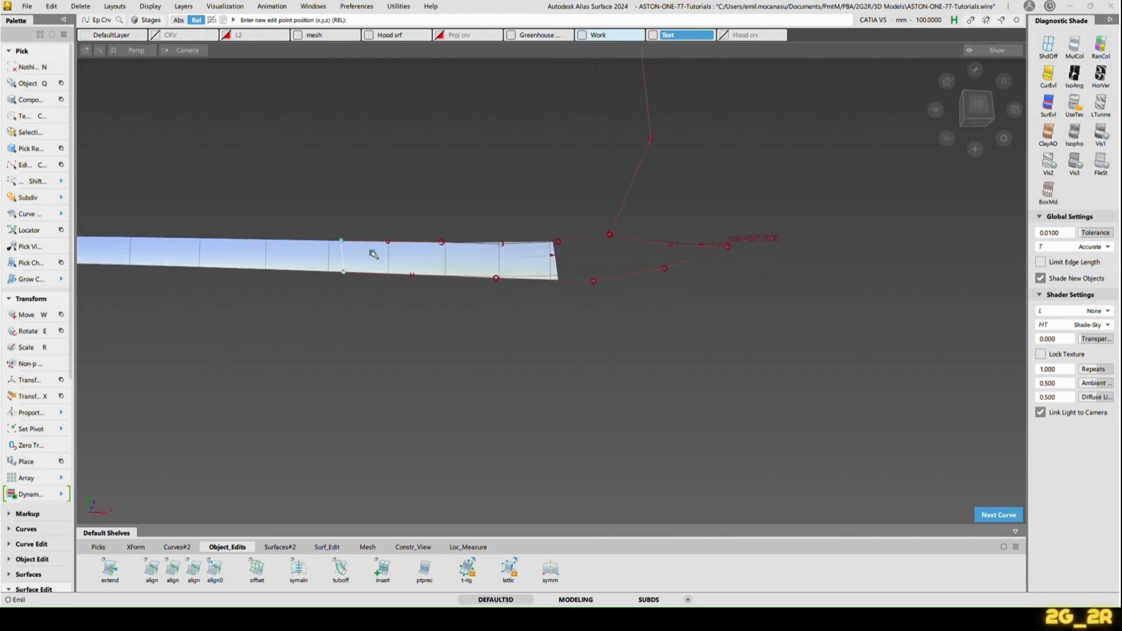
key("p")
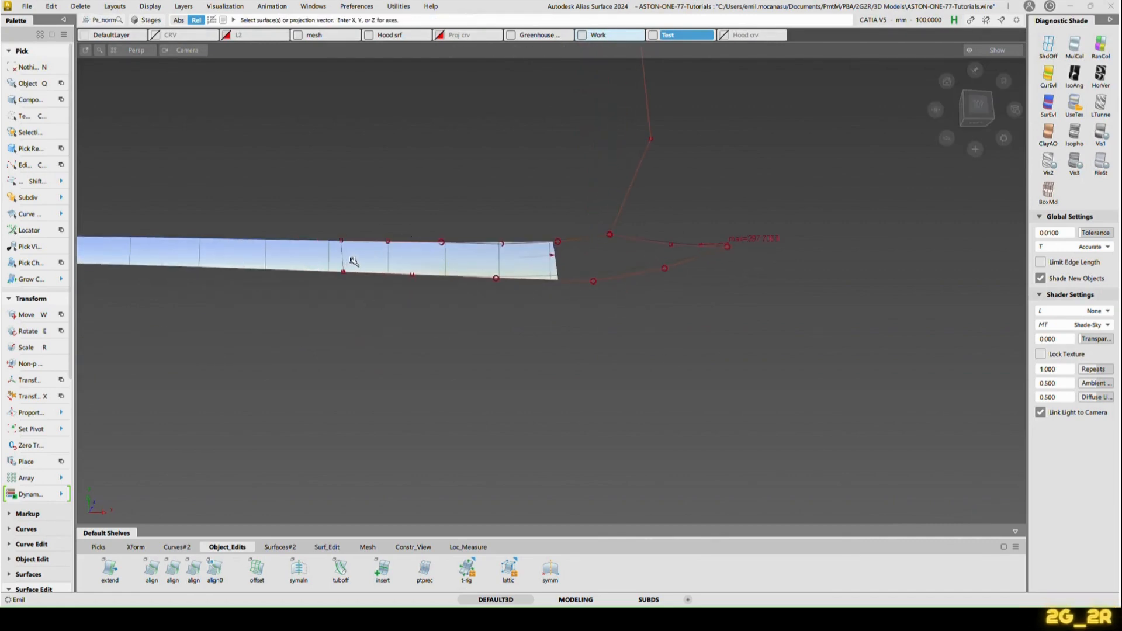
left_click(352, 261)
left_click(342, 259)
key("space")
key("n")
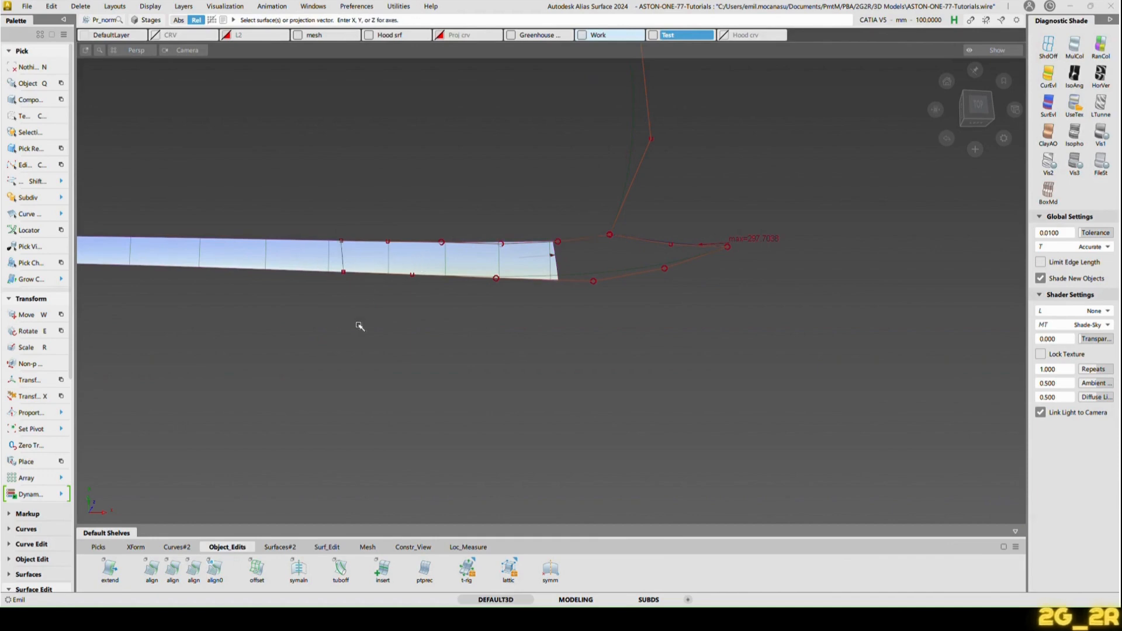
Step: Try to build a Rail surface from the projected curve and rear closing curve along the inner and outer boundary curves
left_click_drag(359, 324, 340, 259, "ctrl+shift")
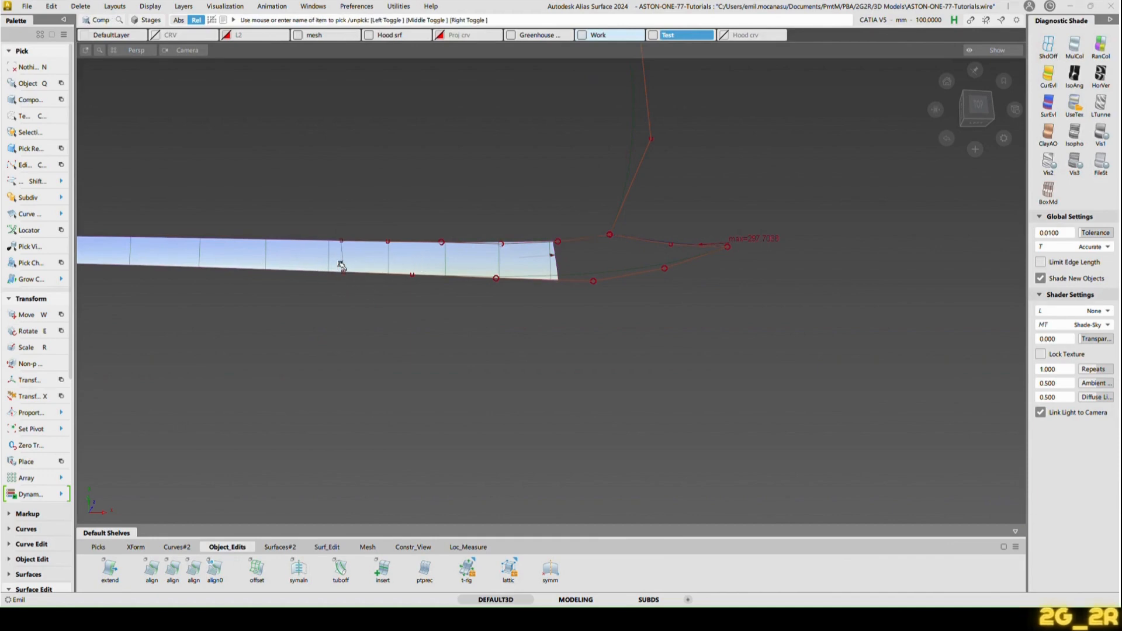
right_click_drag(312, 254, 336, 252, "ctrl+shift")
left_click(349, 259)
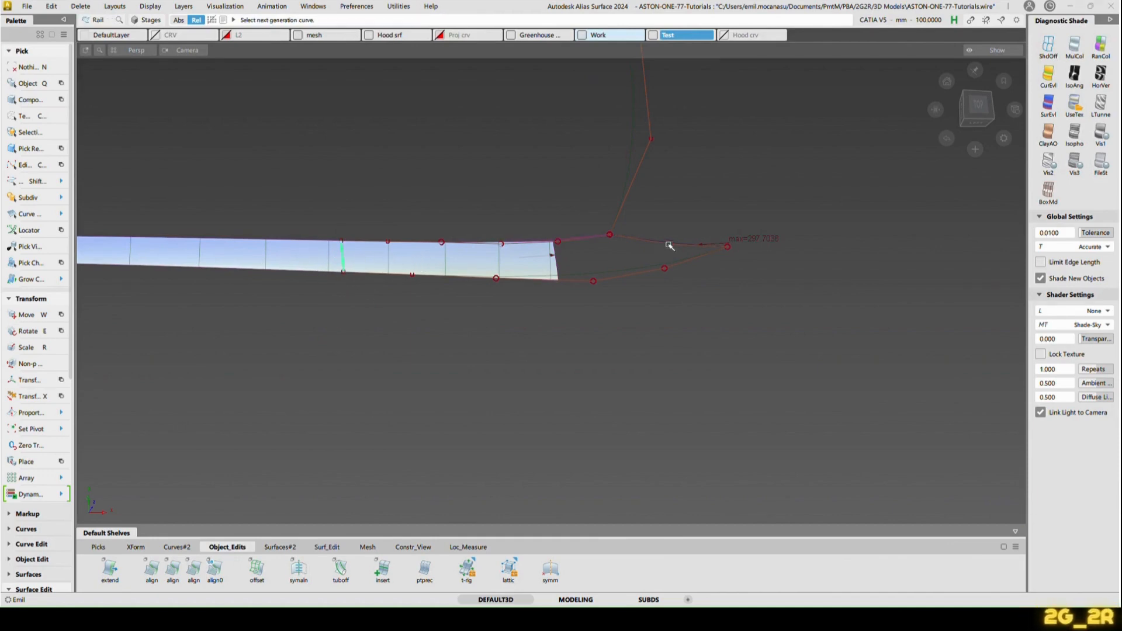
left_click(671, 243)
left_click(590, 238)
left_click(595, 281)
left_click_drag(574, 312, 694, 283, "alt+shift")
key("n")
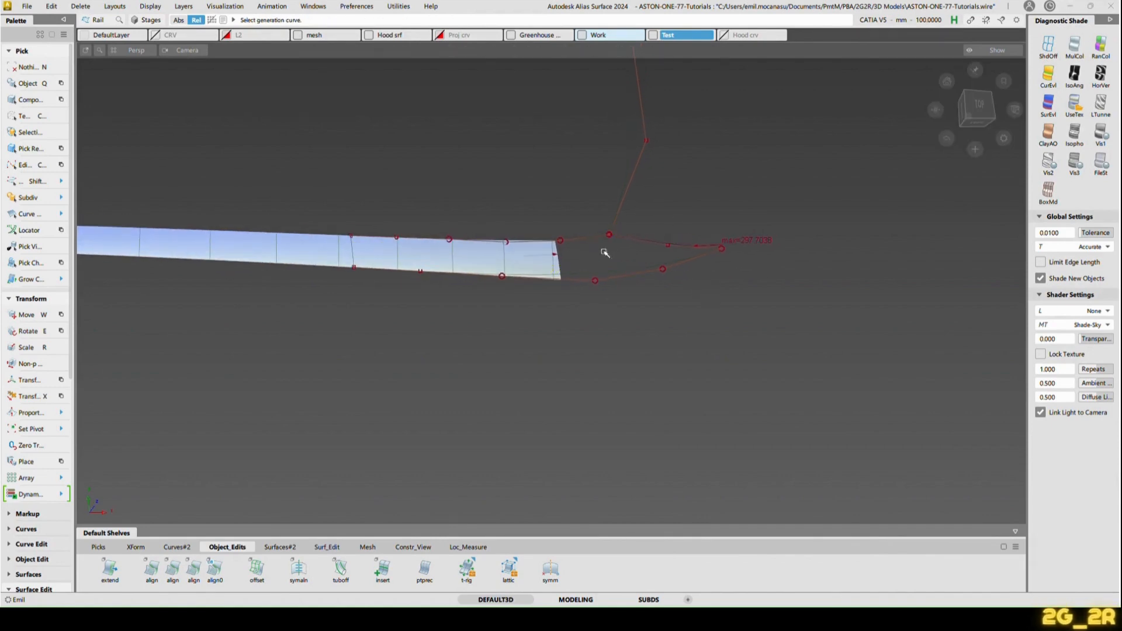
Step: Stretch the inner end of the rear closing curve back onto the corner point shared with the inner boundary curve
left_click_drag(601, 252, 587, 241, "ctrl+shift")
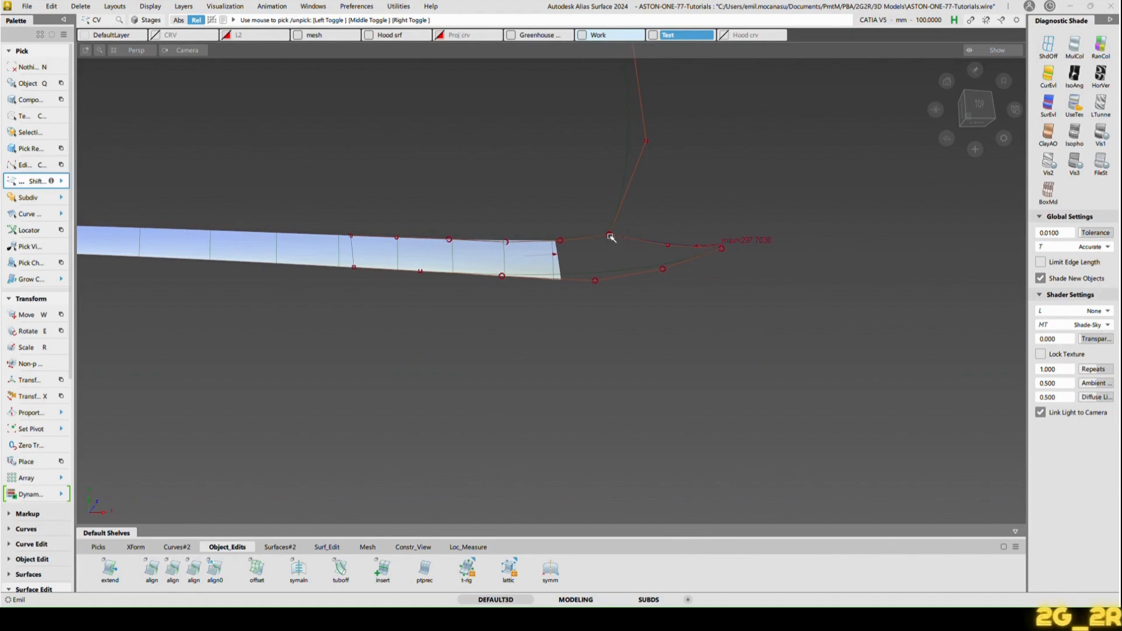
left_click(610, 237)
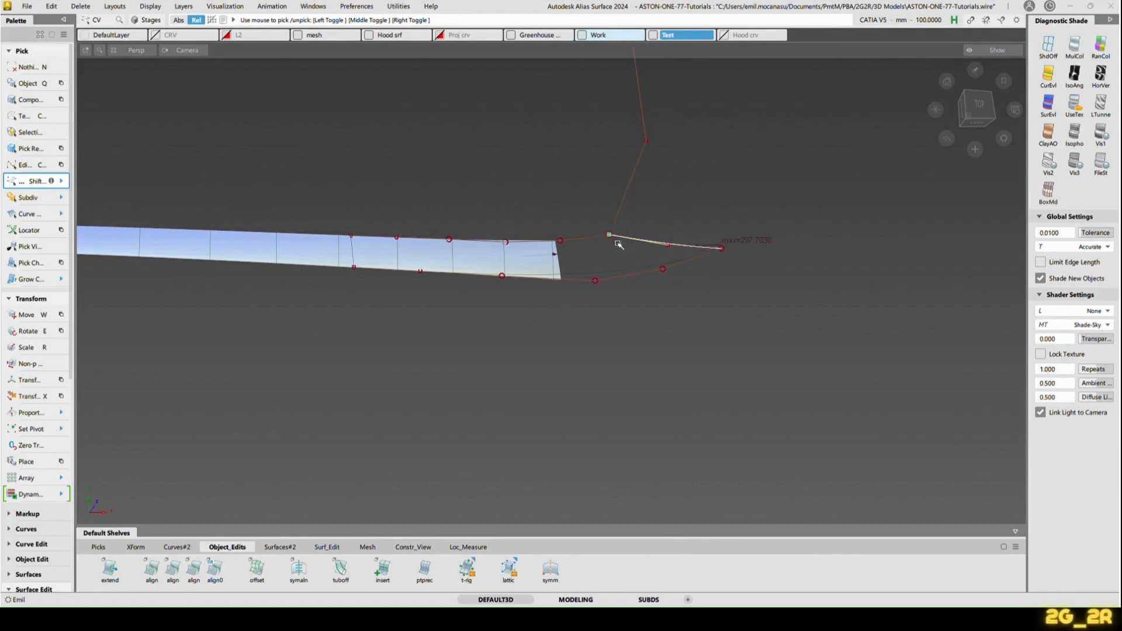
left_click(618, 244)
key("s")
left_click(623, 243)
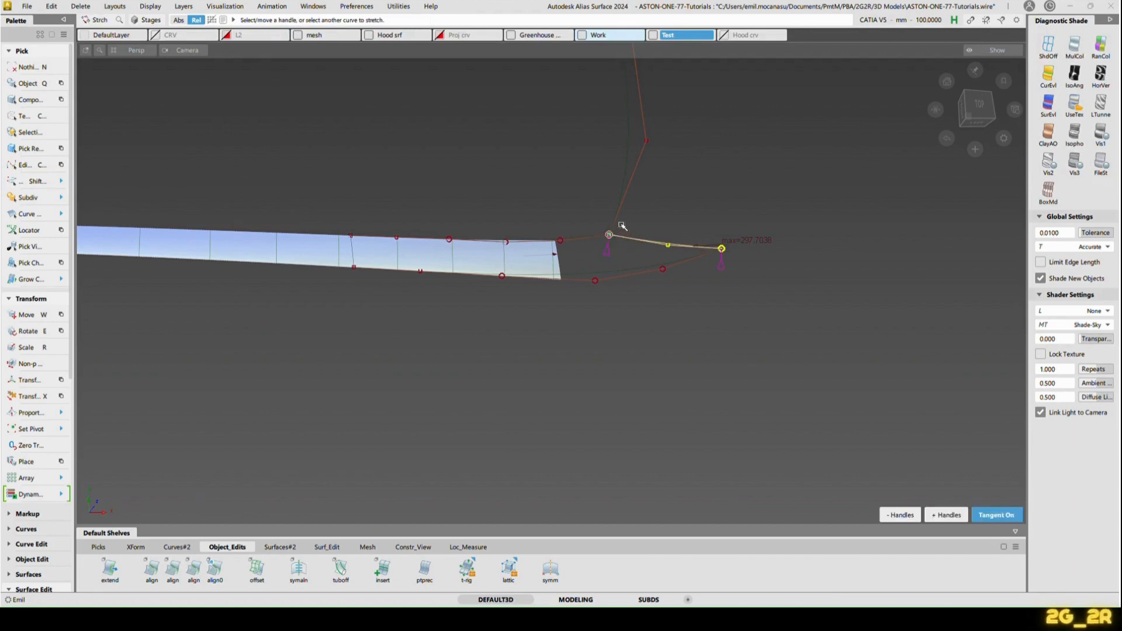
left_click_drag(620, 217, 588, 293)
Step: Move the rear end point of the inner boundary curve onto the corner point of the rear boundary curve
left_click(595, 253)
key("shift+c")
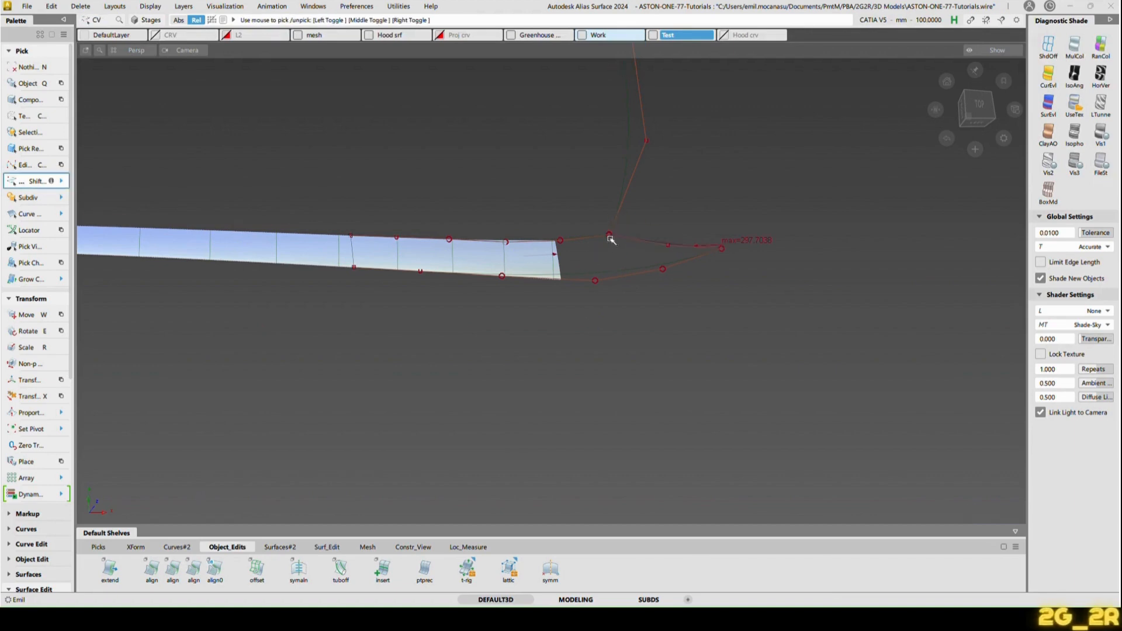
key("w")
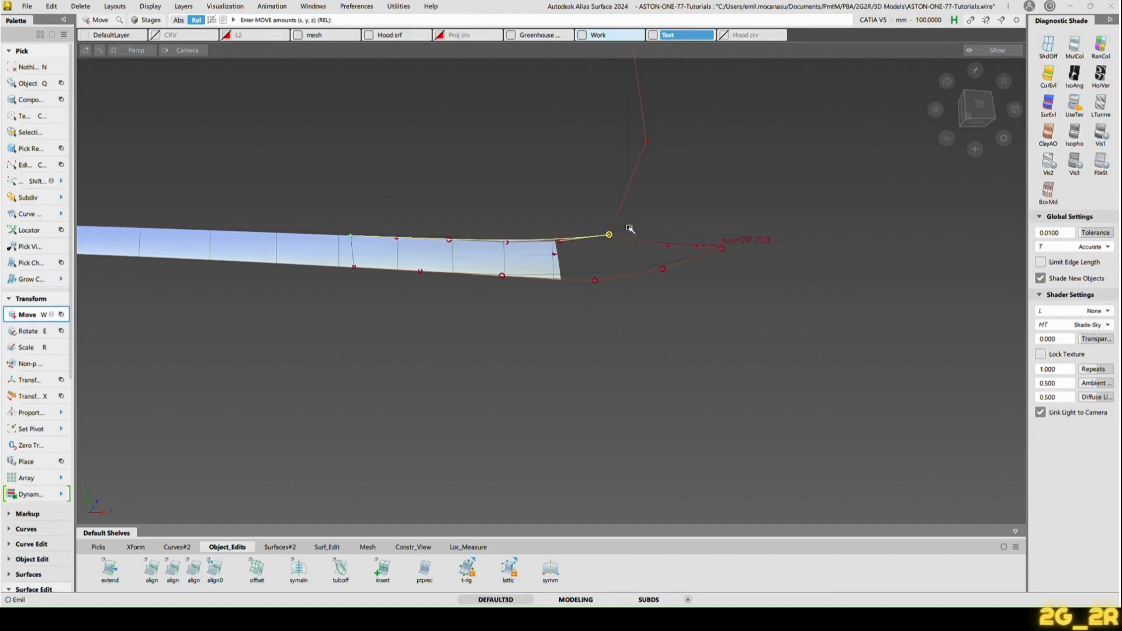
key("n")
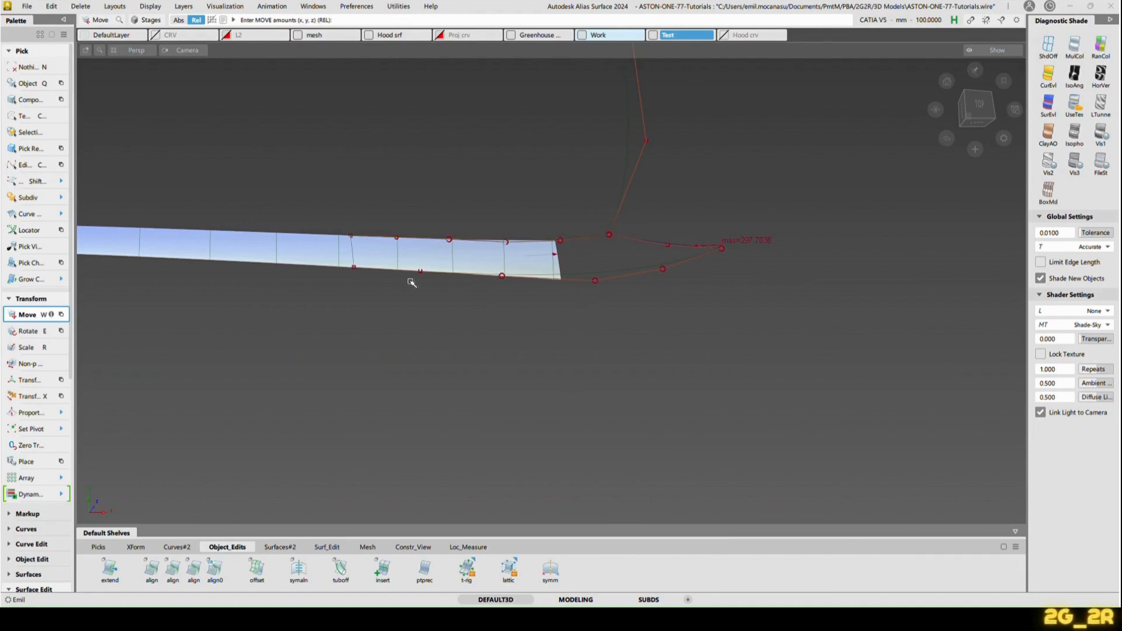
Step: Build a Rail surface using the projected curve and rear closing curve as generations and the inner and outer boundary curves as rails
key("shift+r")
left_click(355, 254)
left_click(658, 249)
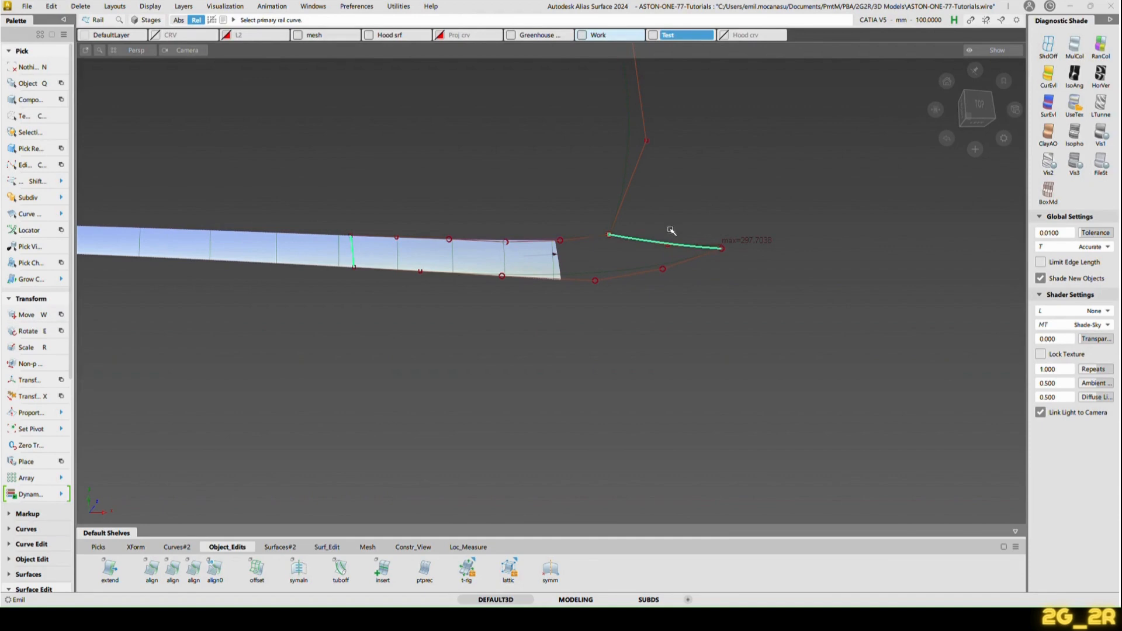
left_click(591, 240)
left_click(598, 273)
left_click_drag(612, 325, 647, 313, "alt+shift")
key("space")
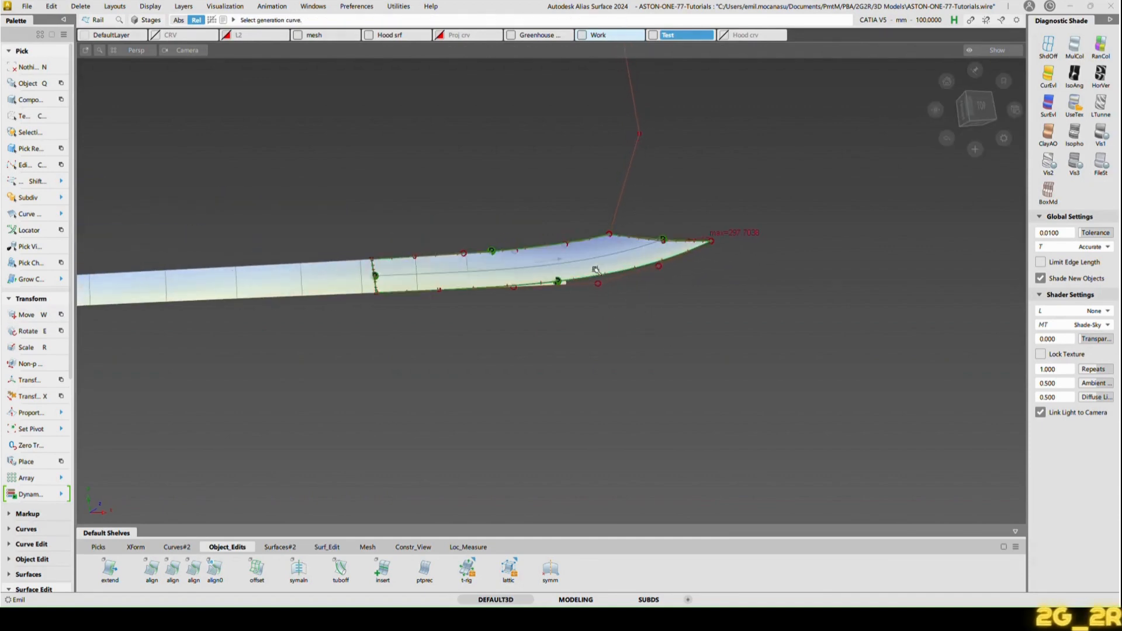
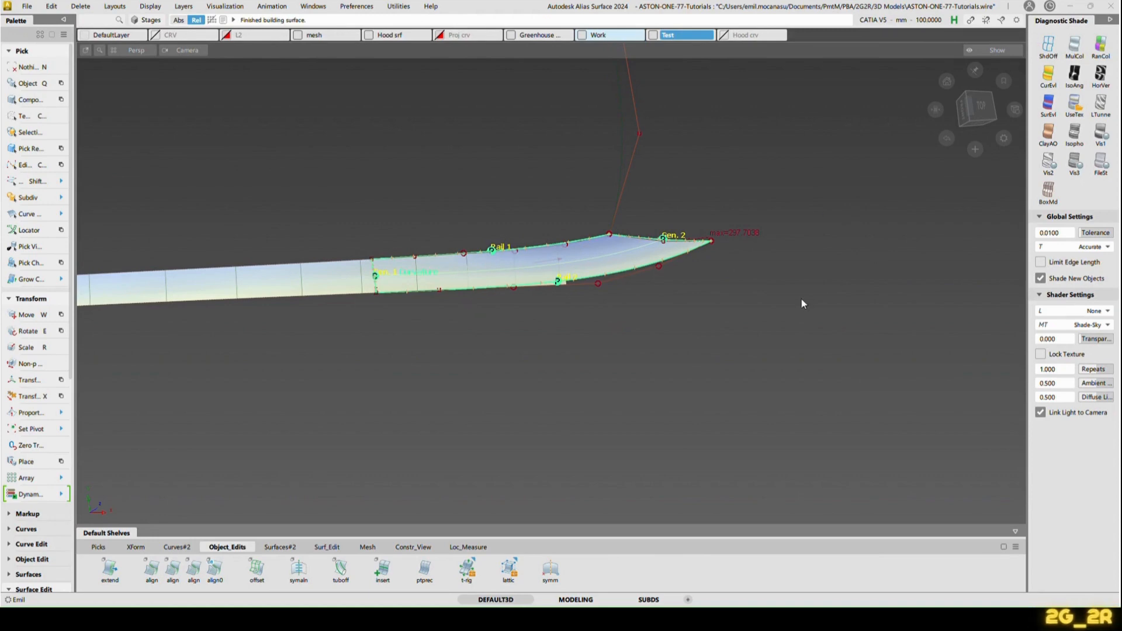
Step: Inspect the rail surface's continuity along its edges and undo the last continuity change on its outer rail
left_click_drag(822, 216, 744, 230, "alt+shift")
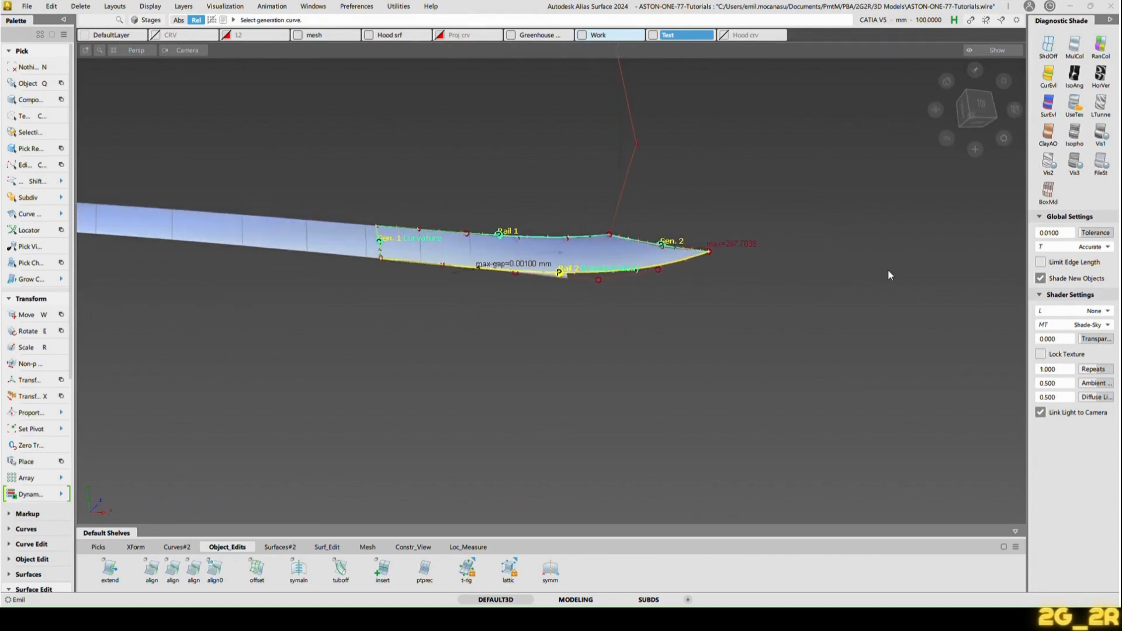
left_click_drag(871, 276, 786, 277, "alt+shift")
key("ctrl+z")
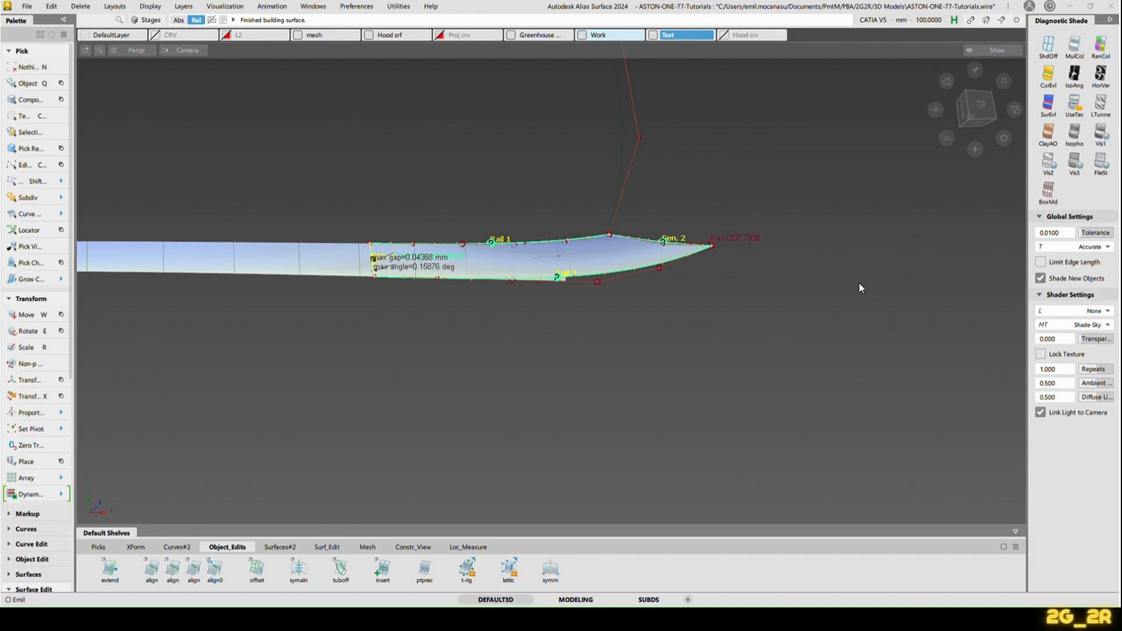
left_click_drag(863, 285, 848, 305, "alt+shift")
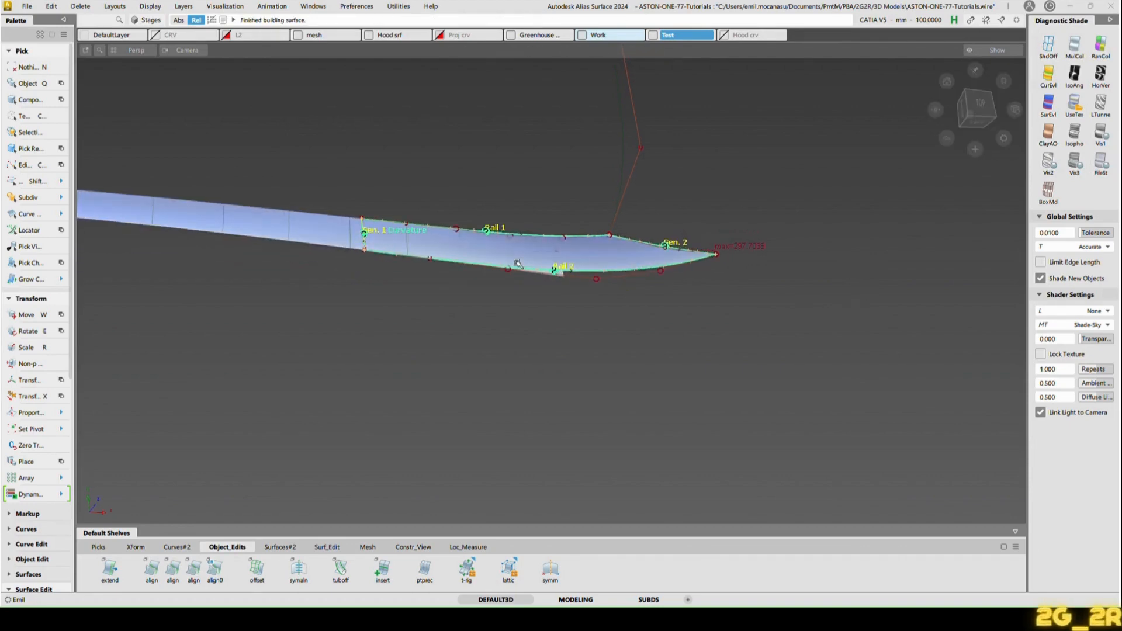
Step: Trim the strip at the projected curve, keeping the portion in front of the rail surface
key("t")
left_click(332, 238)
left_click(332, 239)
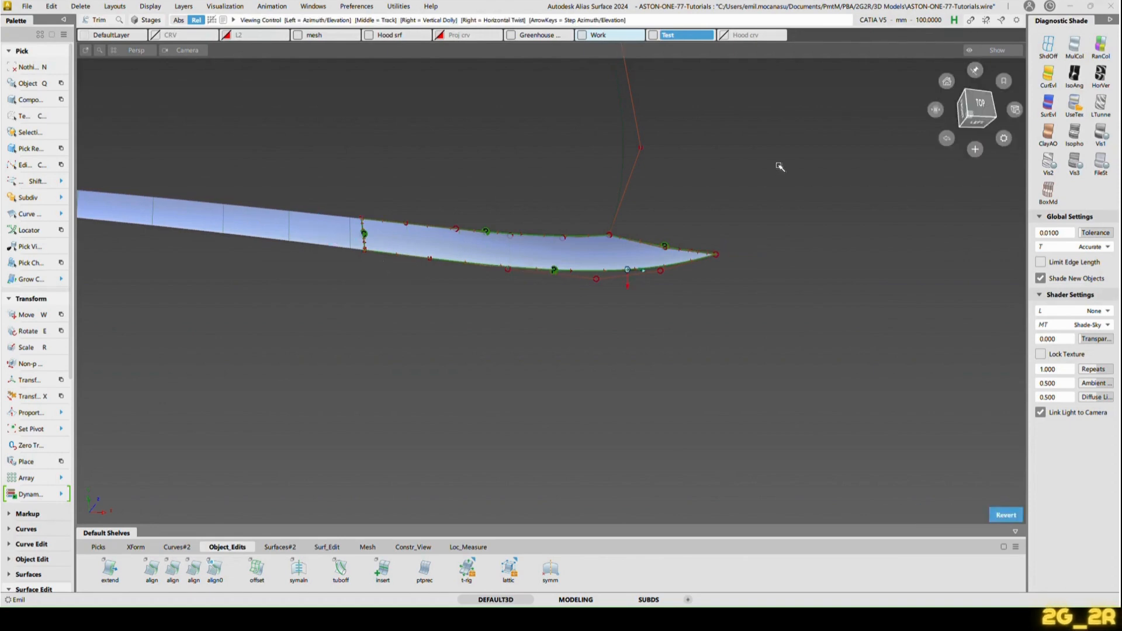
Step: Move the middle CV of the short rear closing curve to reshape the tip of the rail surface
left_click_drag(778, 167, 722, 180, "alt+shift")
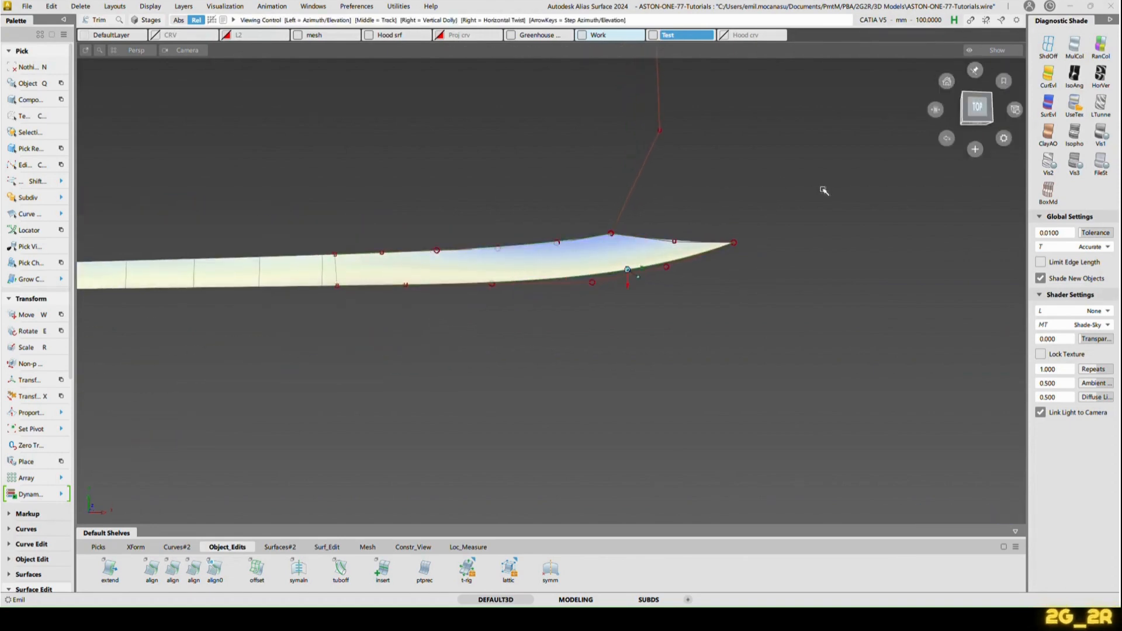
left_click_drag(823, 190, 815, 198, "alt+shift")
key("shift+c")
left_click_drag(670, 235, 692, 249)
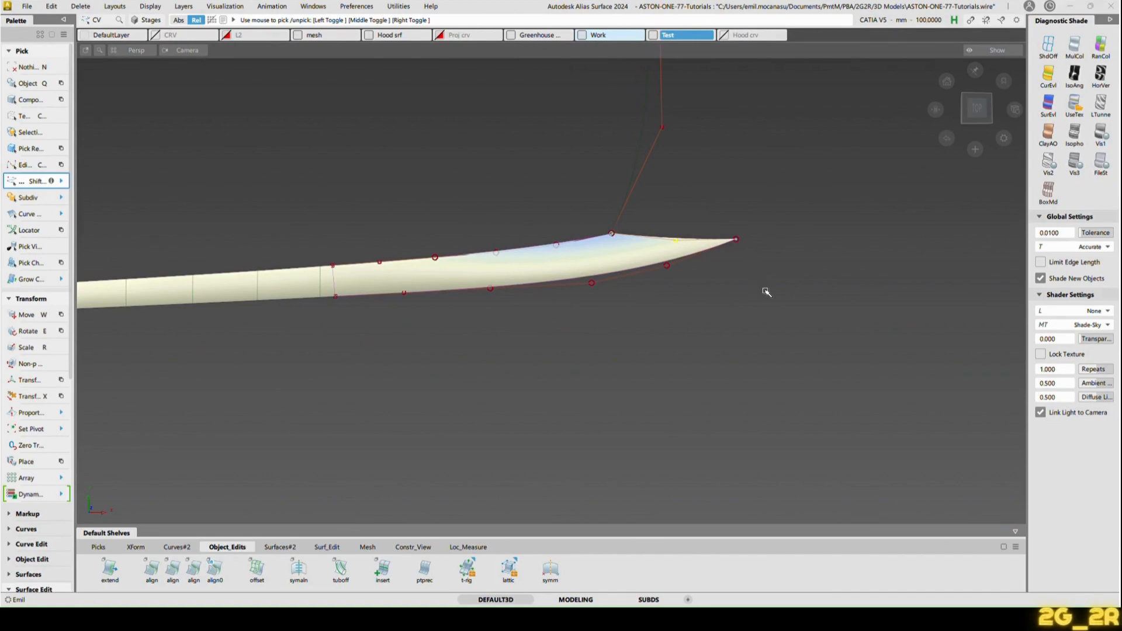
key("w")
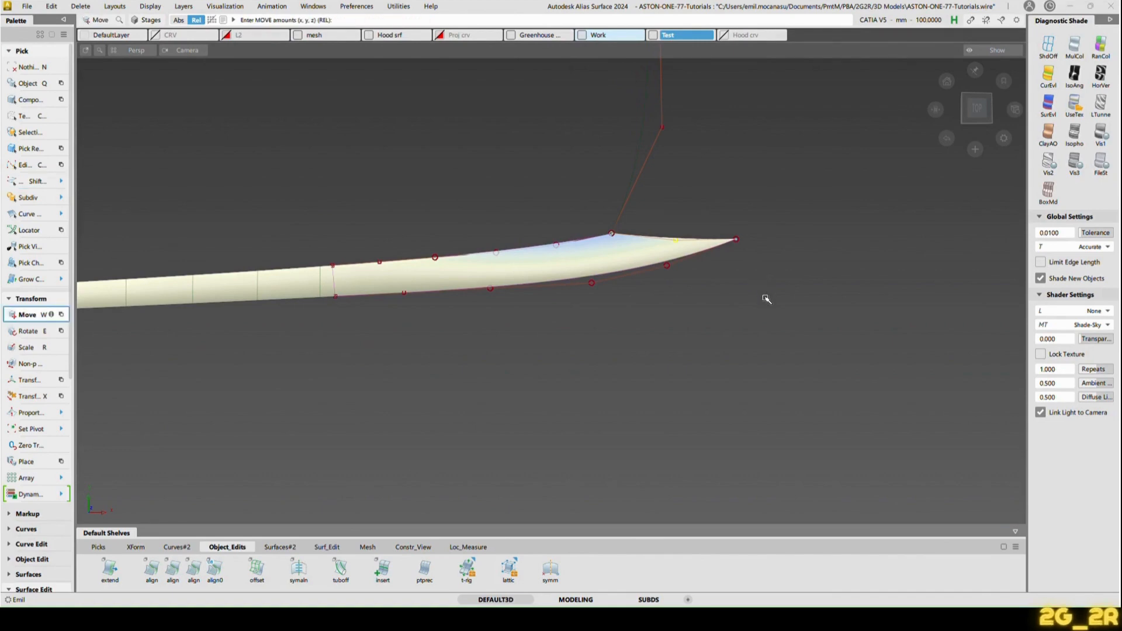
left_click_drag(766, 299, 760, 250)
left_click_drag(660, 186, 639, 181, "alt+shift")
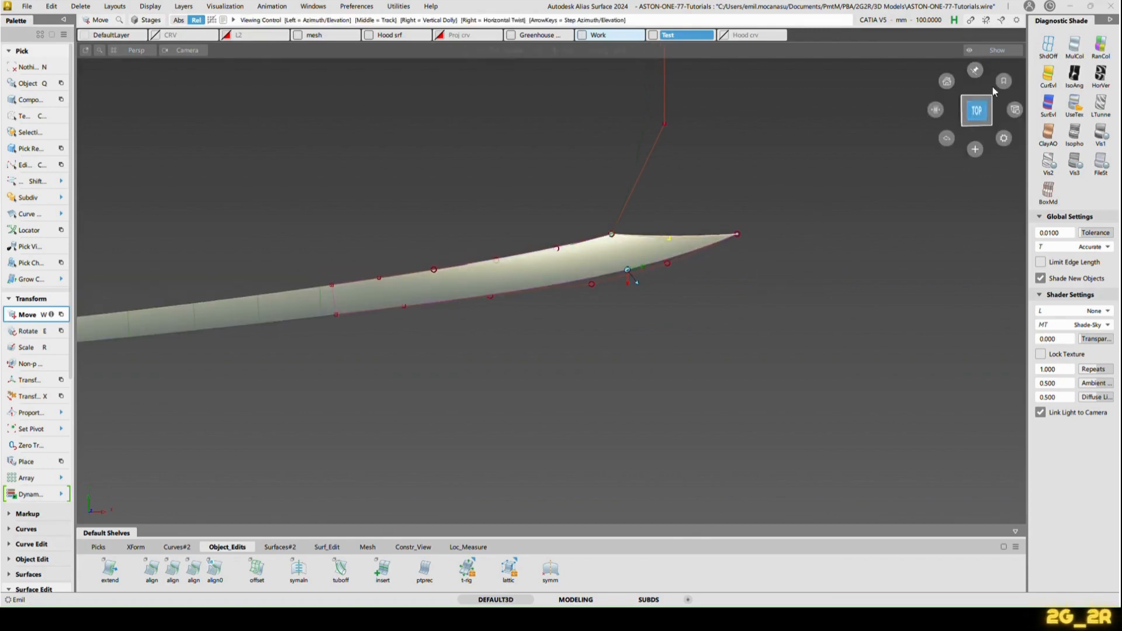
Step: Reopen the rear skin surface for editing and set its Start option to Extend so it passes the closing curve
left_click(976, 114)
left_click_drag(849, 292, 849, 291)
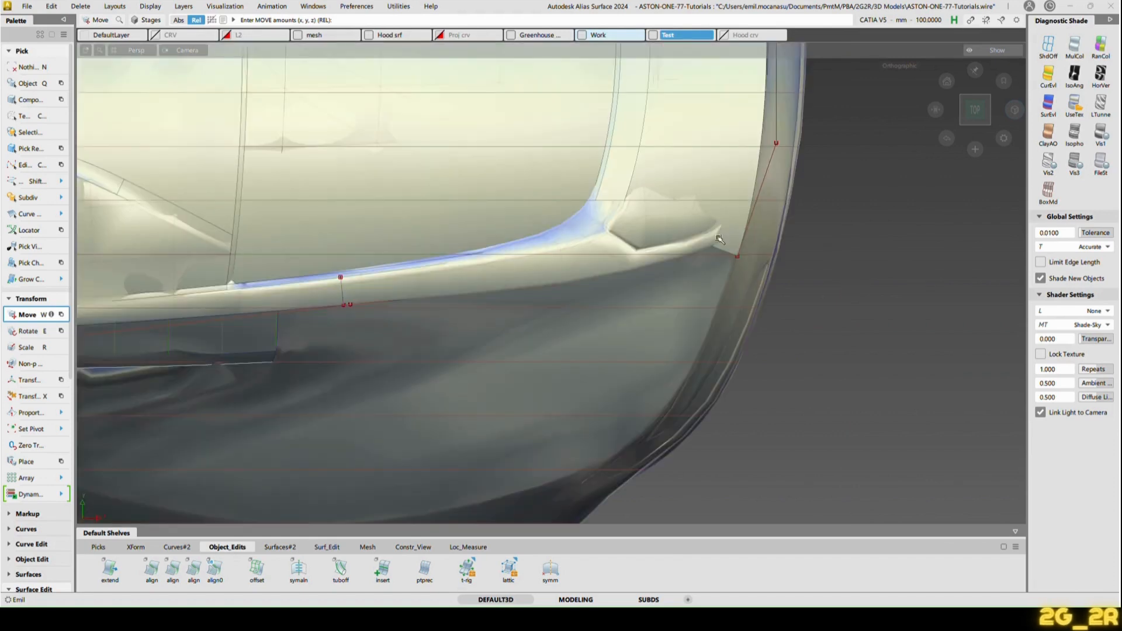
key("F8")
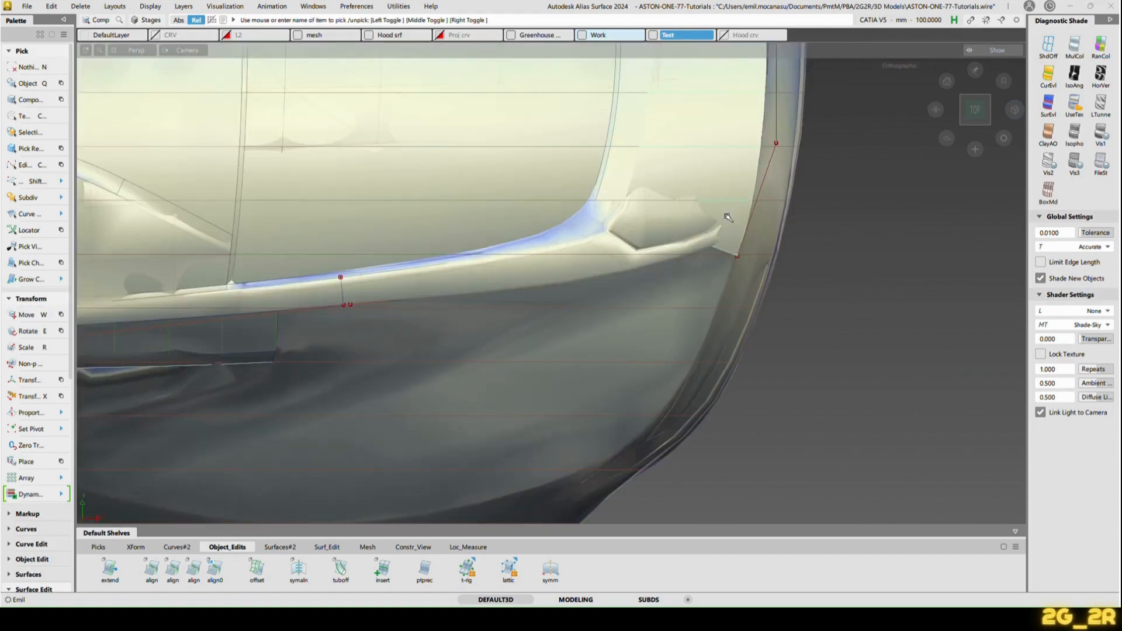
key("ctrl+z")
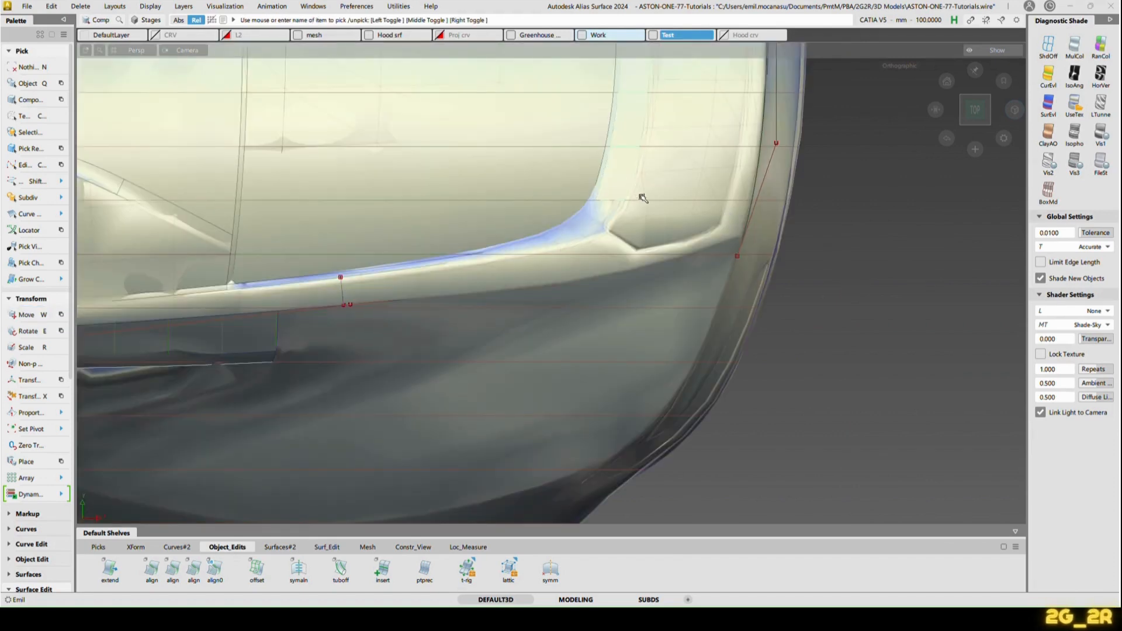
key("ctrl+z")
mouse_move(676, 214)
right_mouse_down("alt+shift")
mouse_move(671, 205)
mouse_move(682, 218)
right_mouse_up("alt+shift")
key("ctrl+q")
left_click(682, 219)
middle_click_drag(625, 201, 465, 239, "alt+shift")
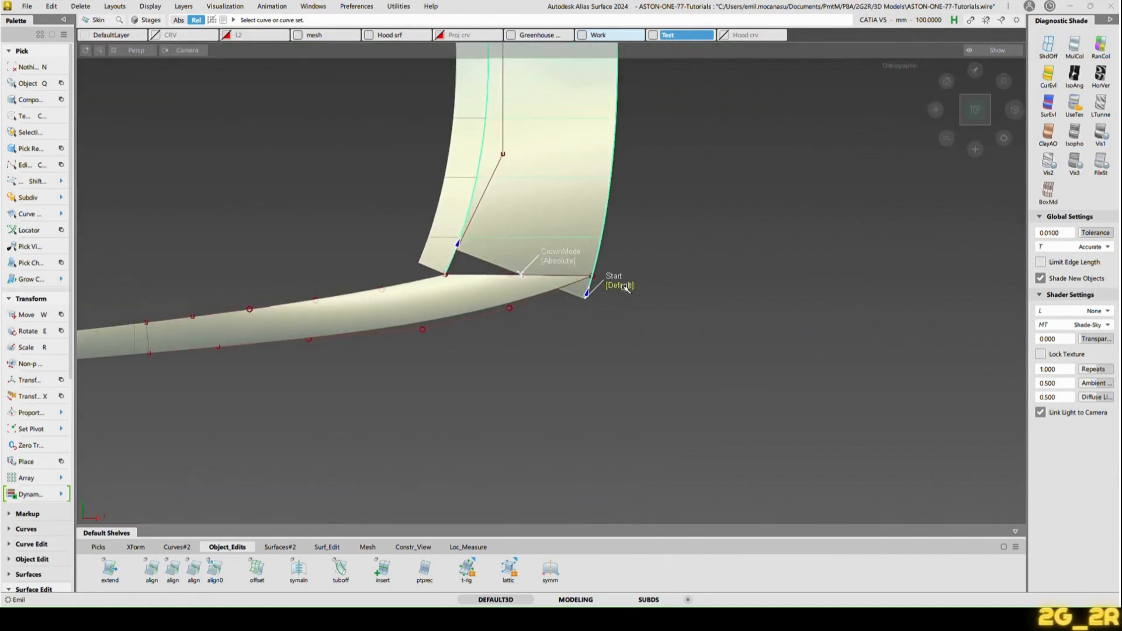
left_click(630, 290)
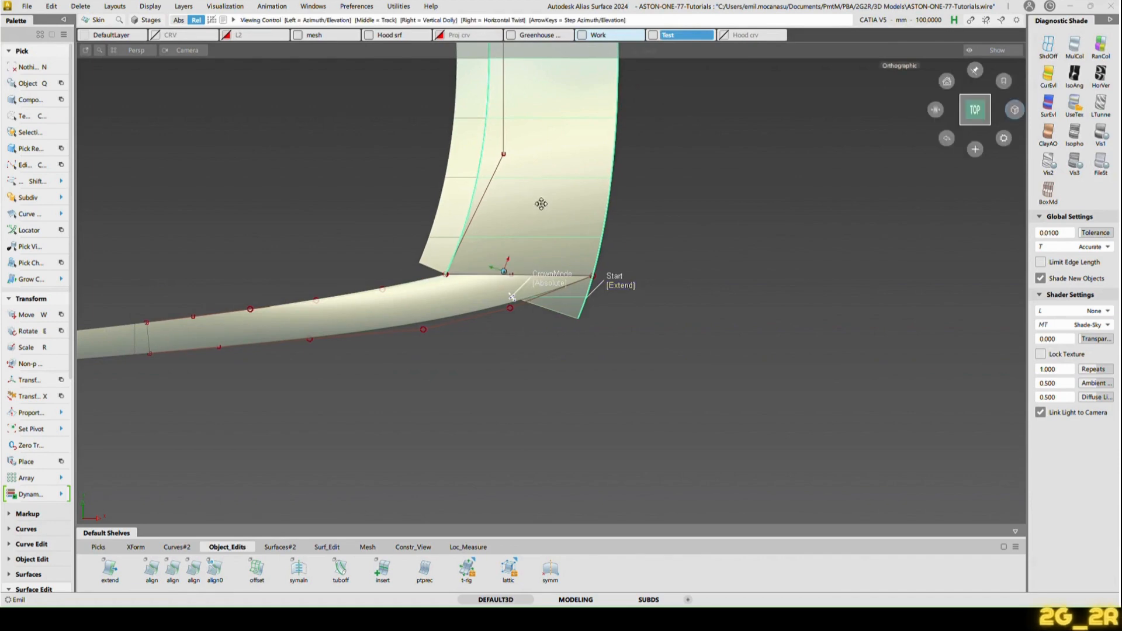
Step: Project the rail surface's closing curve normal to the extended rear skin surface
middle_click_drag(541, 203, 570, 211, "alt+shift")
left_click_drag(570, 211, 568, 197, "alt+shift")
right_click_drag(569, 196, 546, 291, "alt+shift")
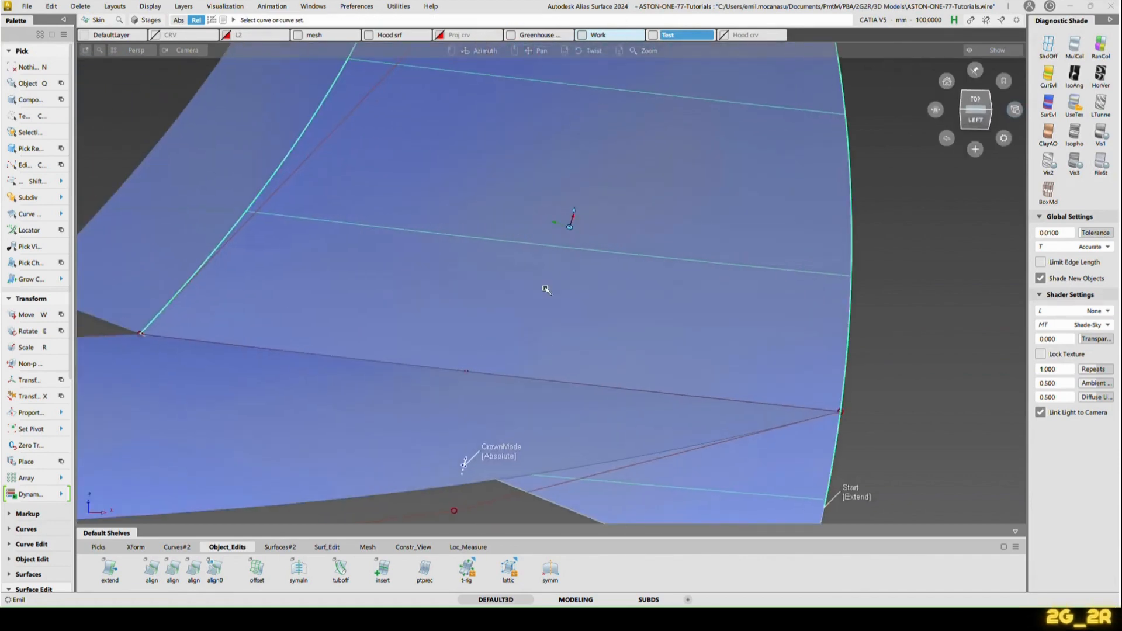
left_click_drag(546, 290, 533, 237, "alt+shift")
key("n")
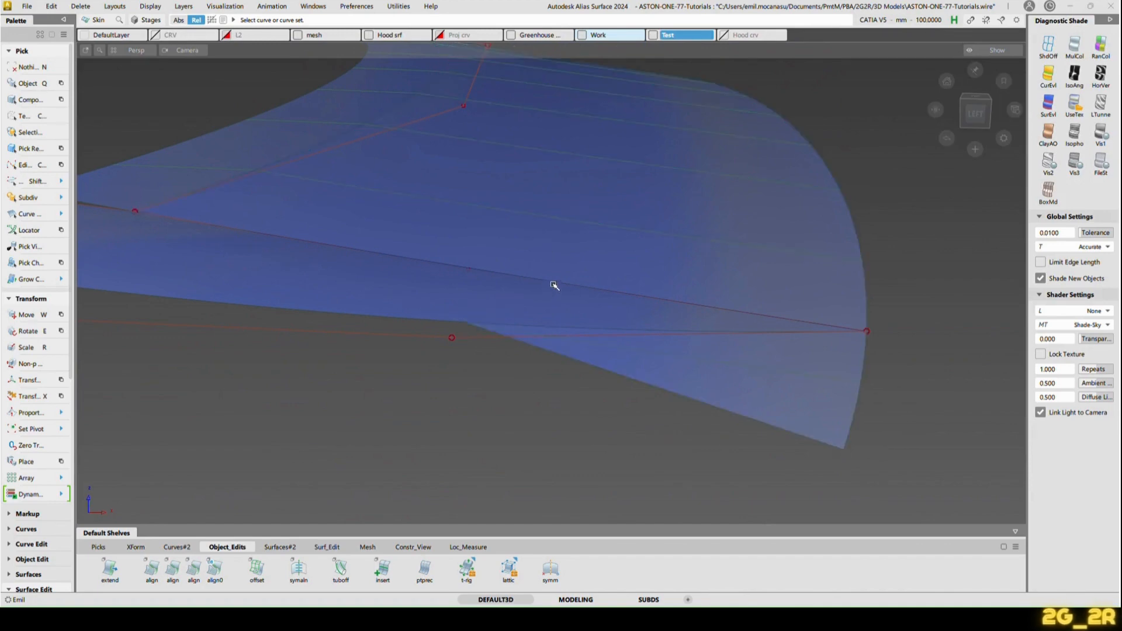
key("p")
left_click(528, 242)
key("space")
left_click(560, 286)
key("space")
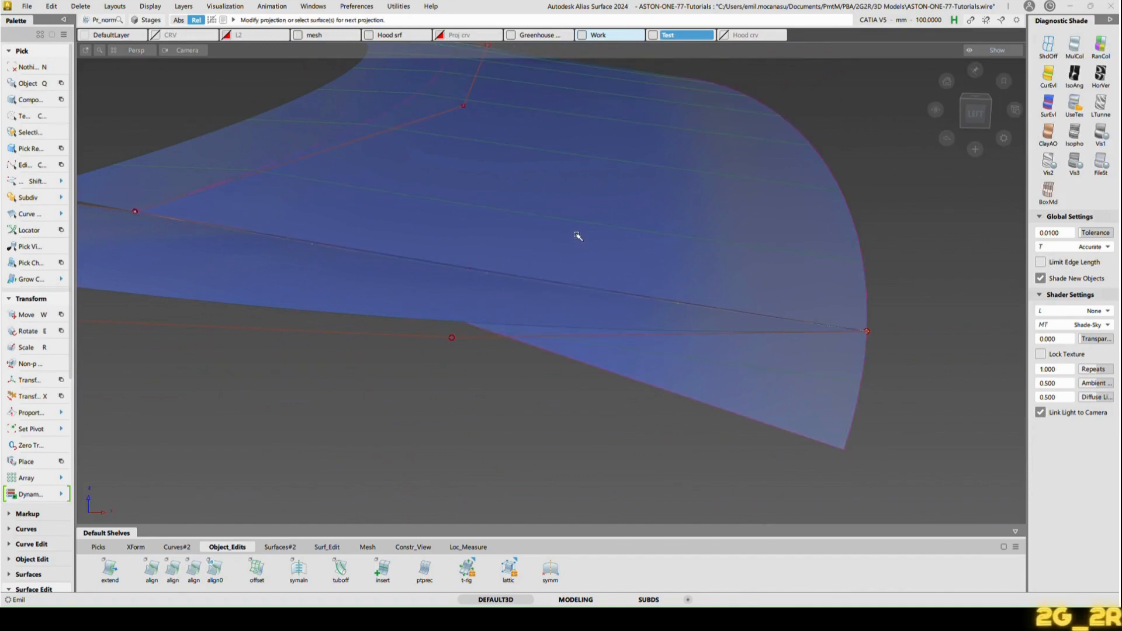
left_click_drag(578, 236, 545, 222, "alt+shift")
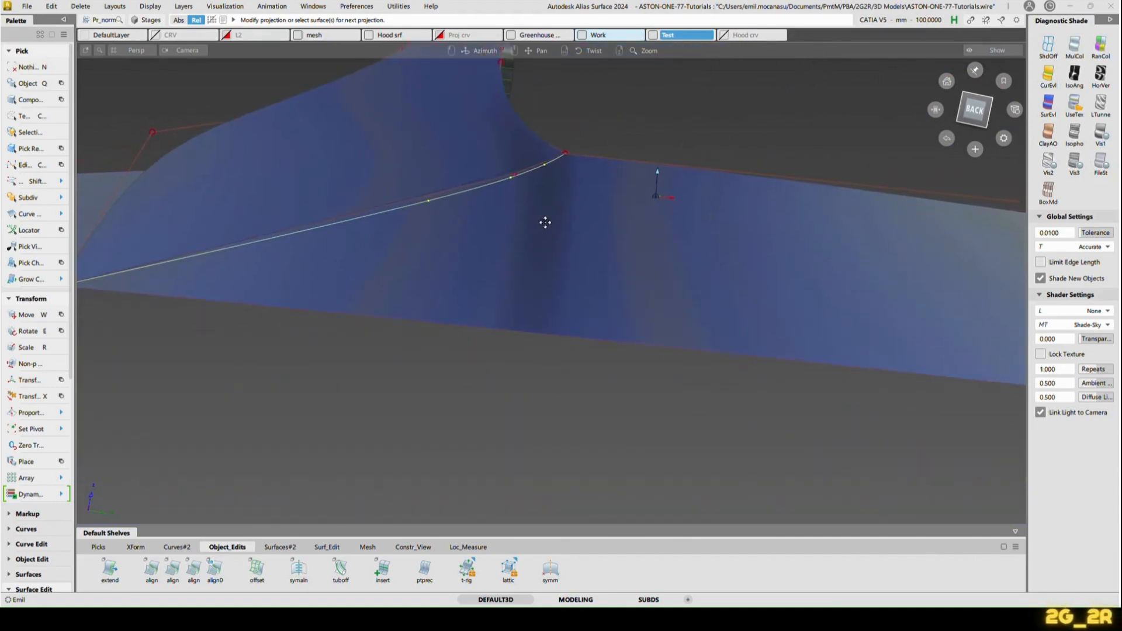
key("space")
Step: Add a handle to the closing curve with the Stretch tool and pull the curve toward the curve projected on the skin
left_click_drag(488, 191, 483, 229, "ctrl+shift")
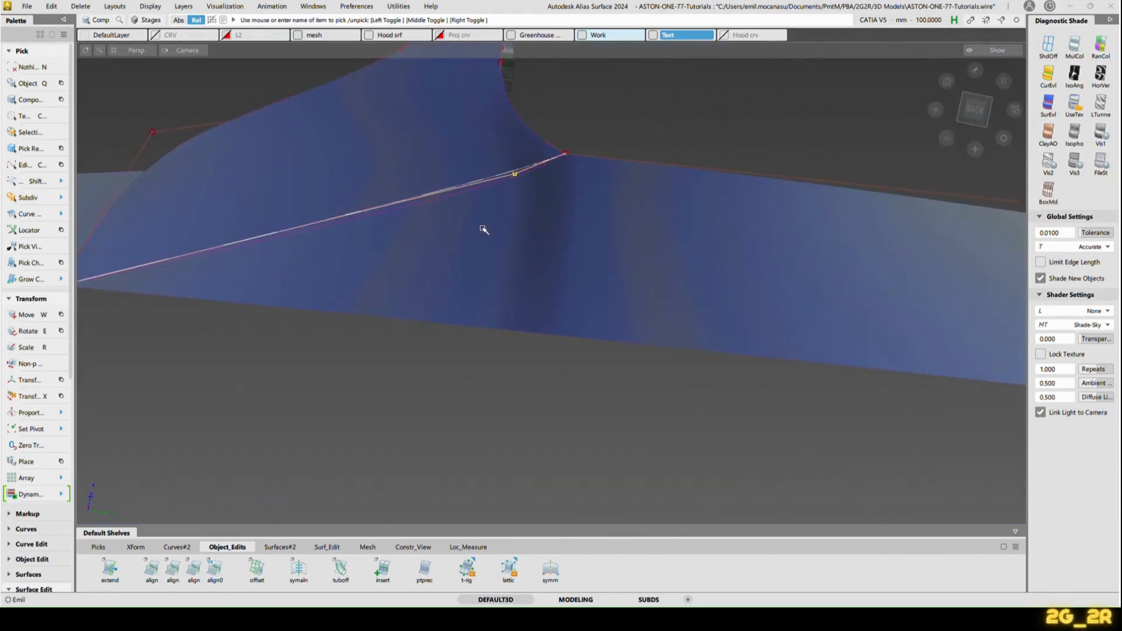
left_click(952, 517)
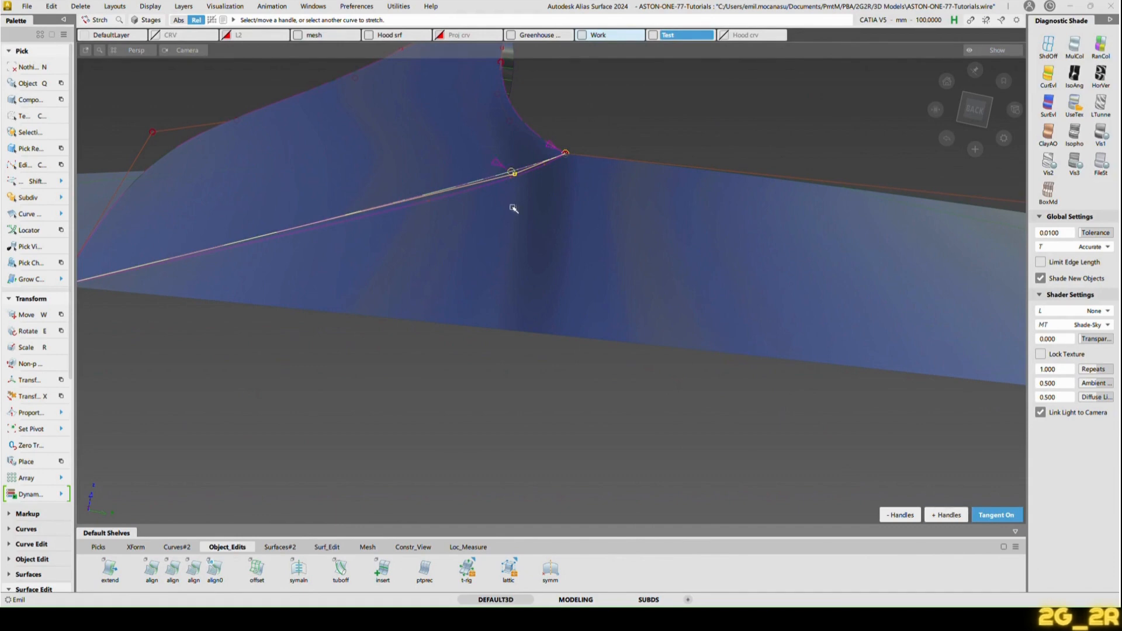
left_click_drag(485, 192, 506, 183)
right_click_drag(526, 123, 565, 174, "alt+shift")
left_click_drag(566, 174, 687, 262, "alt+shift")
Step: Trim the rear skin surface at the projected closing curve, keeping the portion toward the car's centre
key("t")
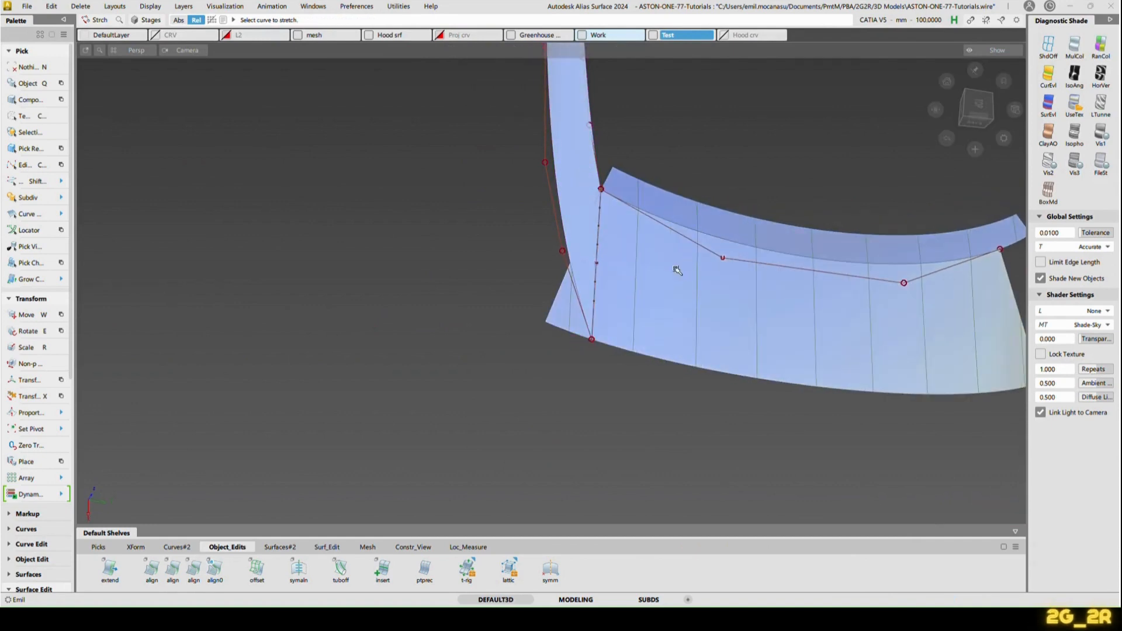
left_click(704, 330)
key("space")
Step: Isolate the new surfaces and project the centre line onto the rear skin surfaces along vector 1.000 0.000 0.000
left_click_drag(780, 292, 689, 243, "alt+shift")
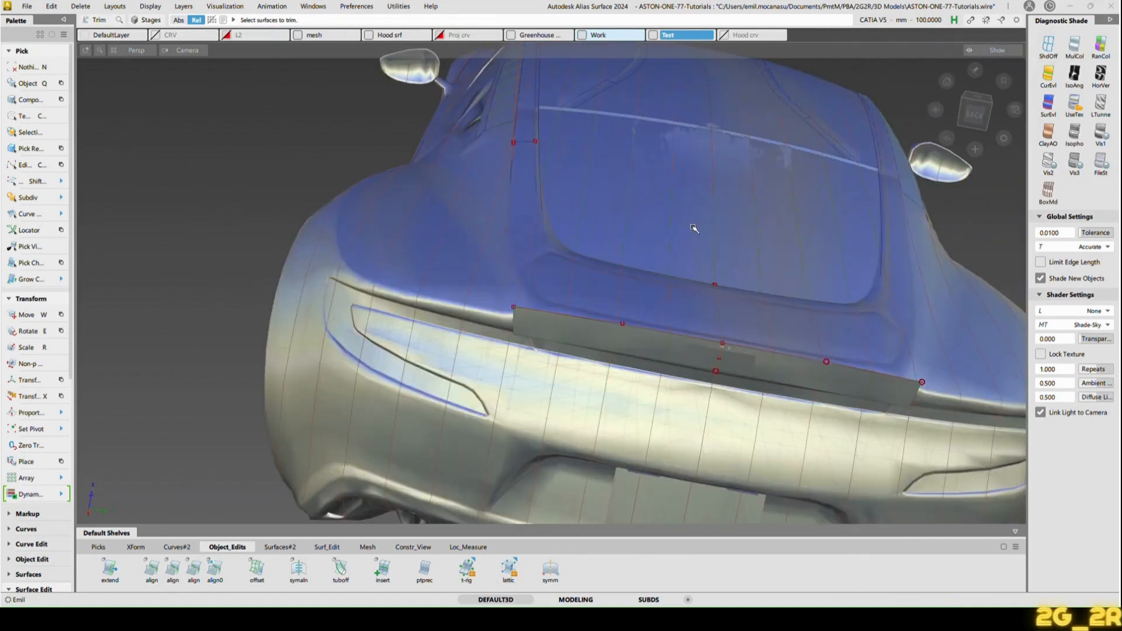
left_click_drag(691, 230, 649, 106, "alt+shift")
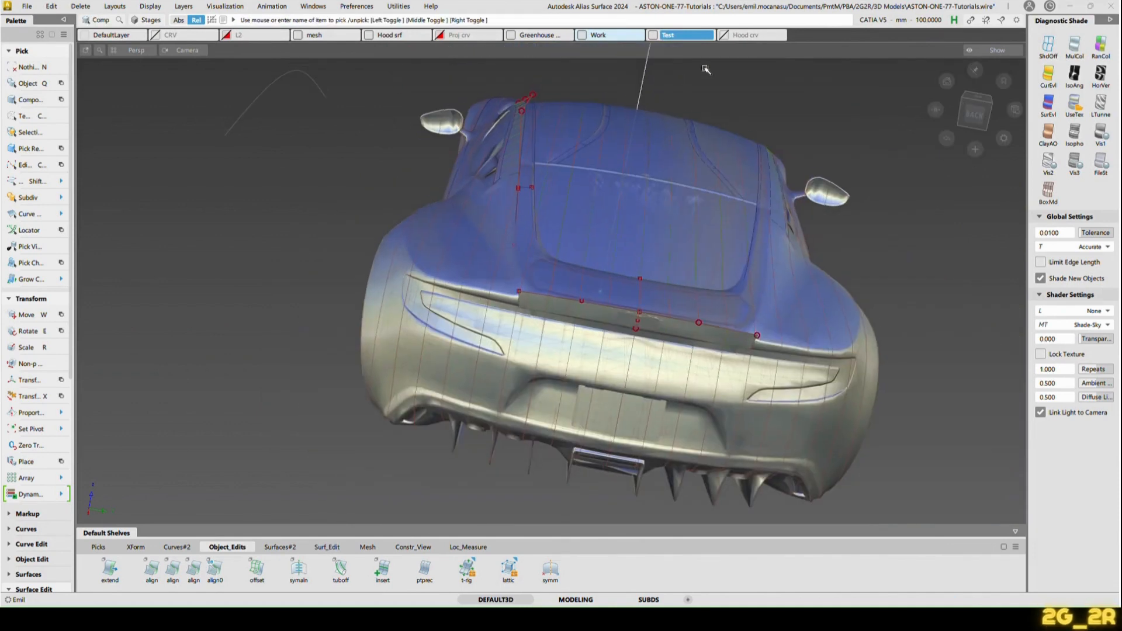
key("h")
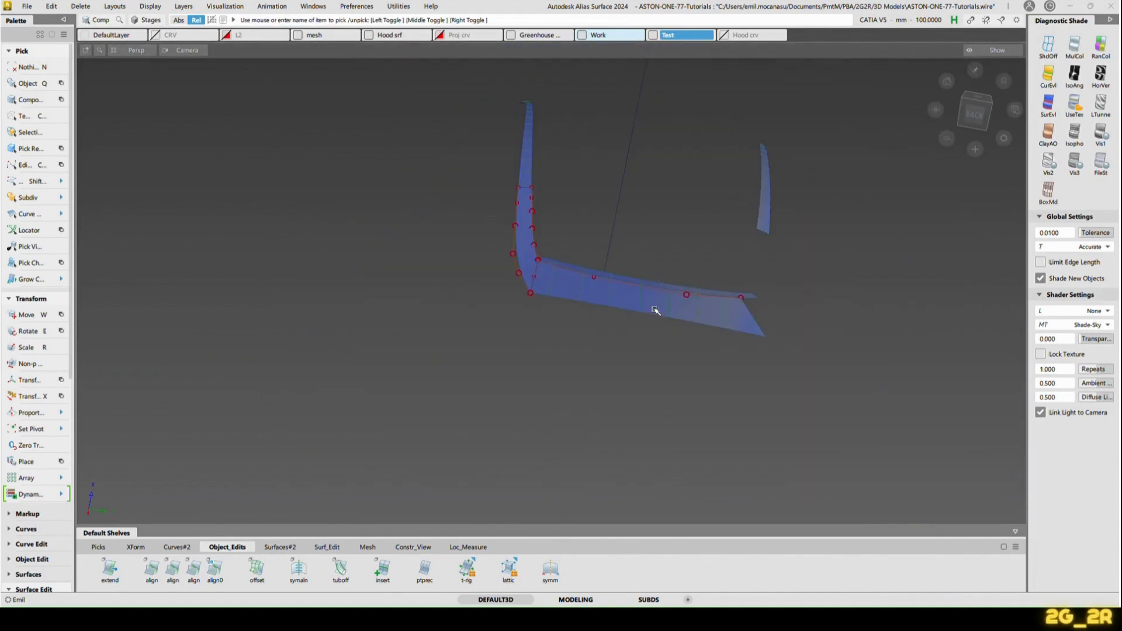
key("p")
left_click(655, 310)
left_click(616, 203)
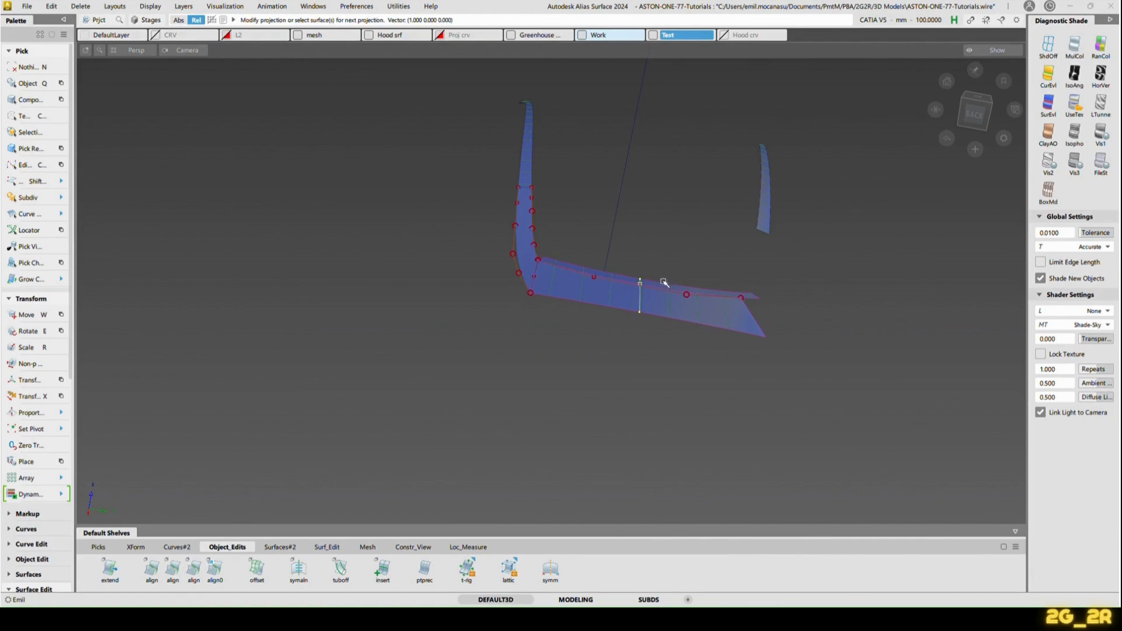
Step: Trim the rear skin surfaces at the projected centre line, keeping the half beside the rail surface, and restore the hidden geometry
key("b")
key("t")
left_click(617, 293)
key("space")
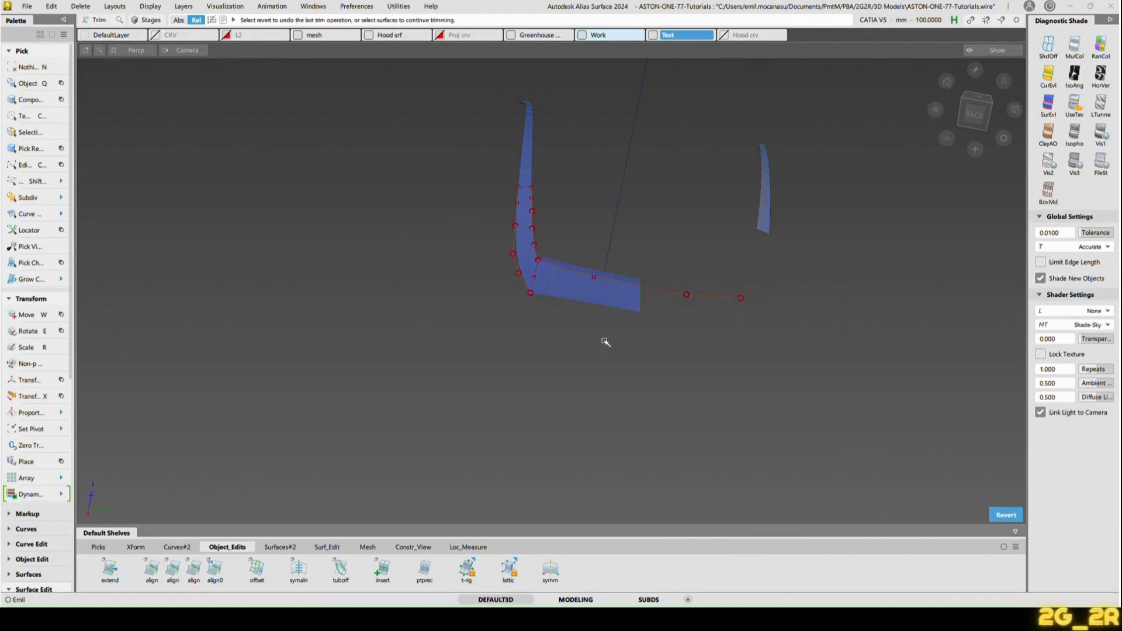
key("ctrl+shift+h")
key("c")
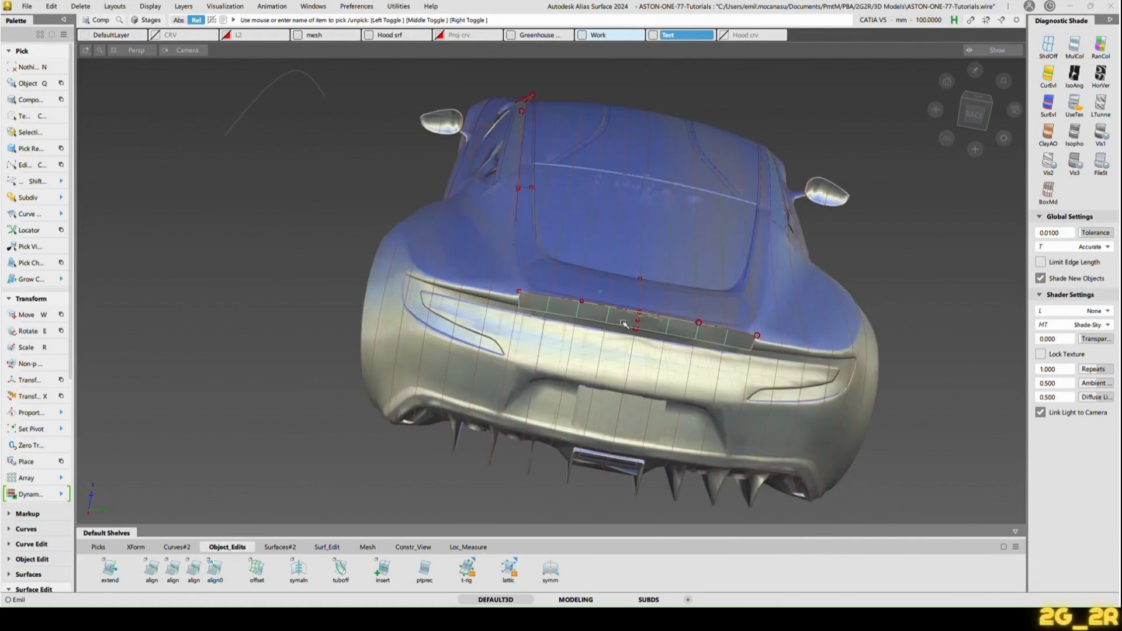
Step: Examine the boundary curves and surfaces at the rear corner with the reference mesh shown and hidden
left_click_drag(618, 309, 659, 350, "alt+shift")
right_click_drag(659, 350, 640, 314, "alt+shift")
left_click_drag(640, 313, 597, 312, "alt+shift")
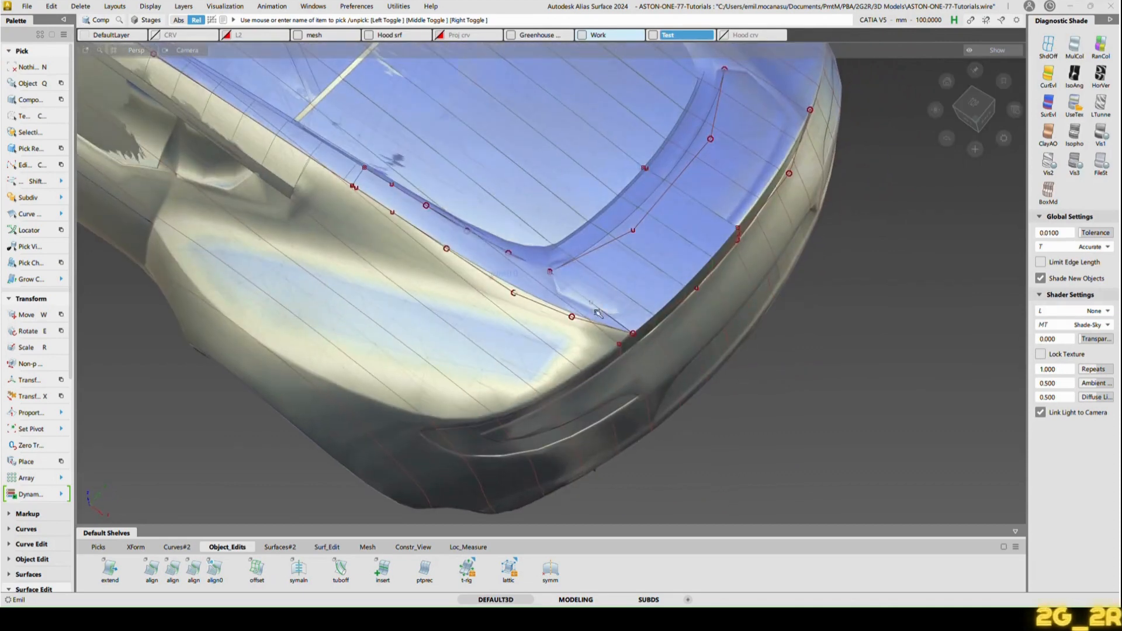
left_click(614, 327)
left_click(658, 324)
key("q")
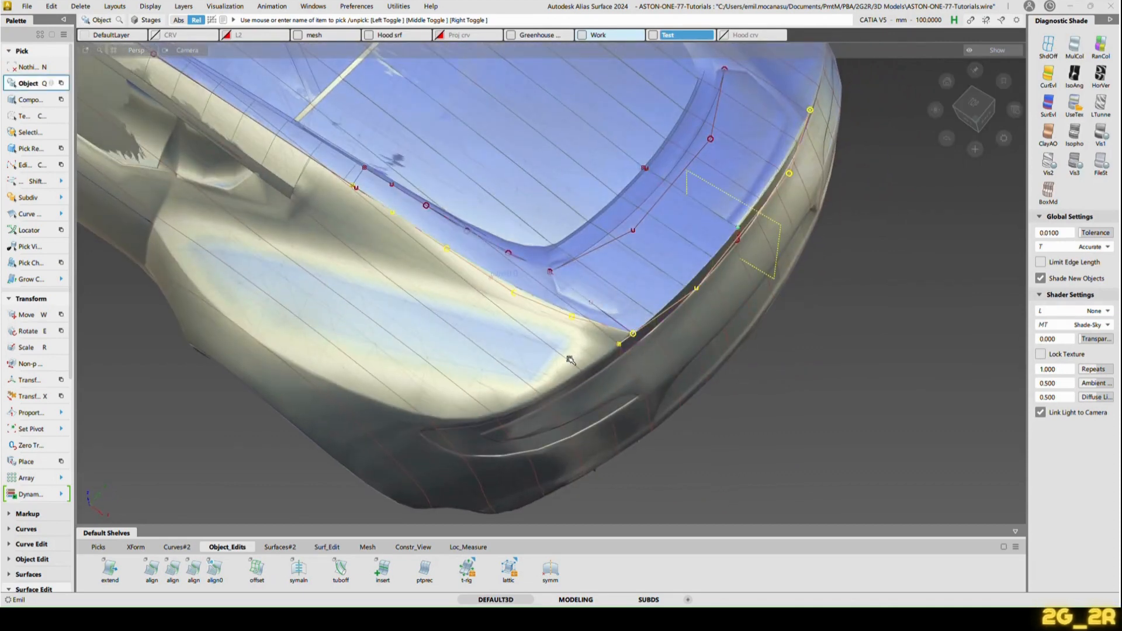
left_click(570, 360)
mouse_move(597, 300)
left_mouse_down("alt+shift")
mouse_move(687, 368)
mouse_move(594, 296)
left_mouse_up("alt+shift")
right_click_drag(594, 296, 666, 345, "alt+shift")
middle_click_drag(666, 345, 650, 152, "alt+shift")
left_click_drag(691, 295, 783, 333, "alt+shift")
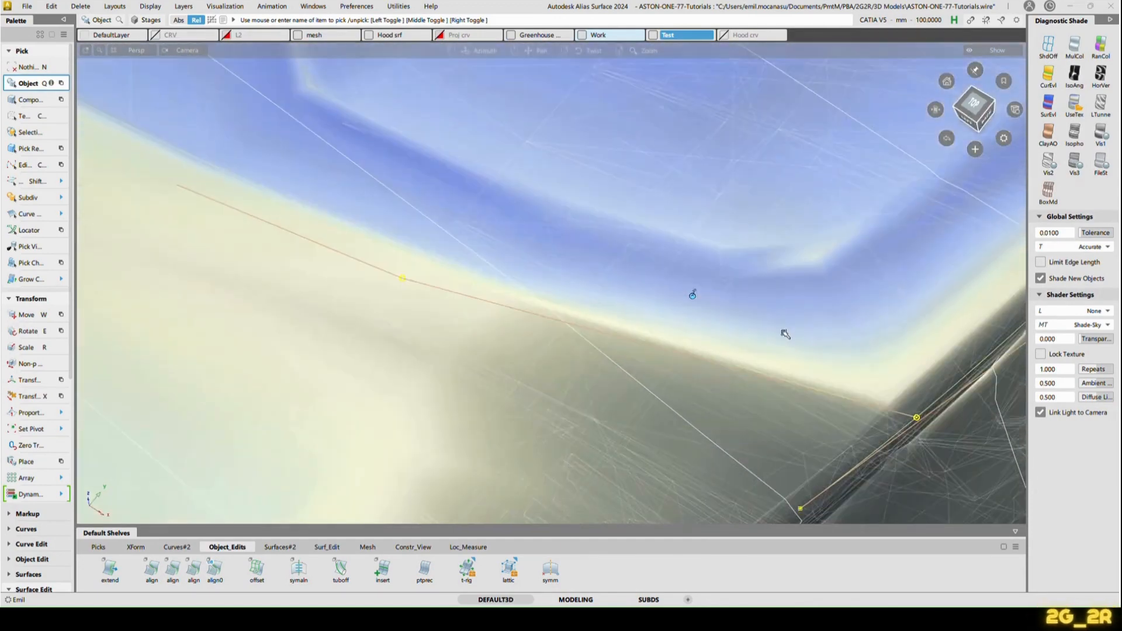
key("n")
right_click_drag(874, 323, 818, 350, "alt+shift")
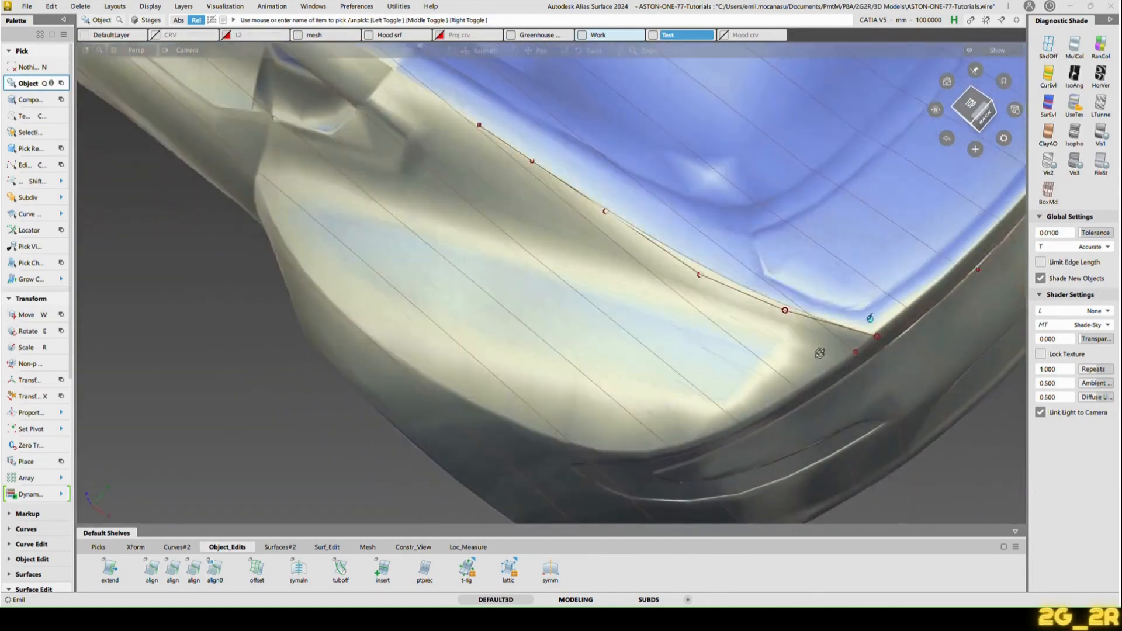
left_click_drag(818, 351, 684, 252, "alt+shift")
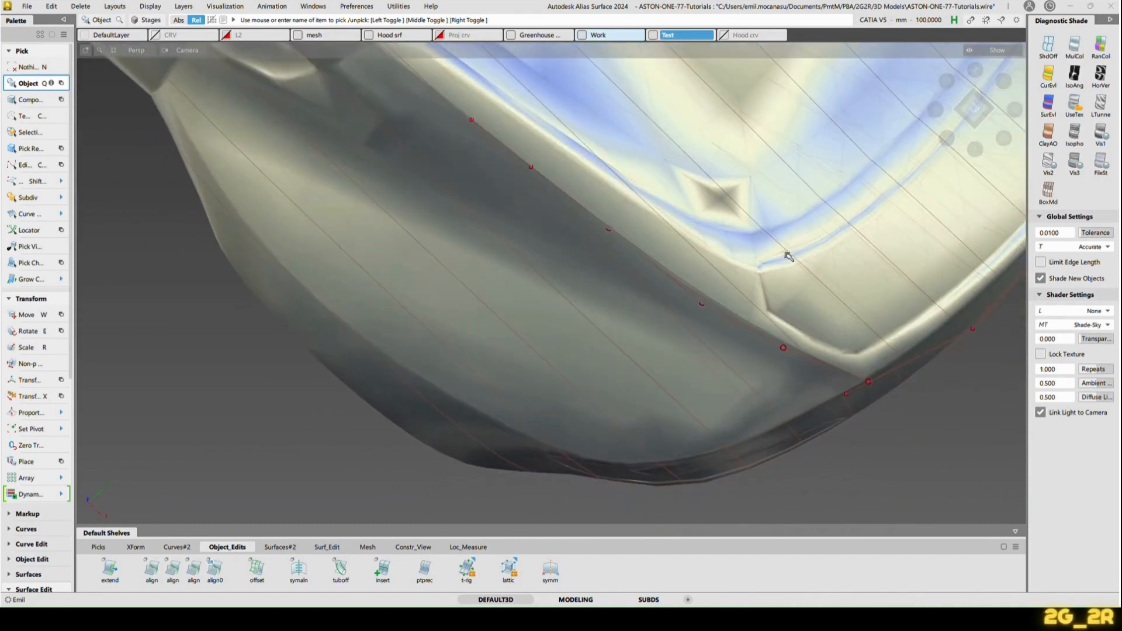
key("m")
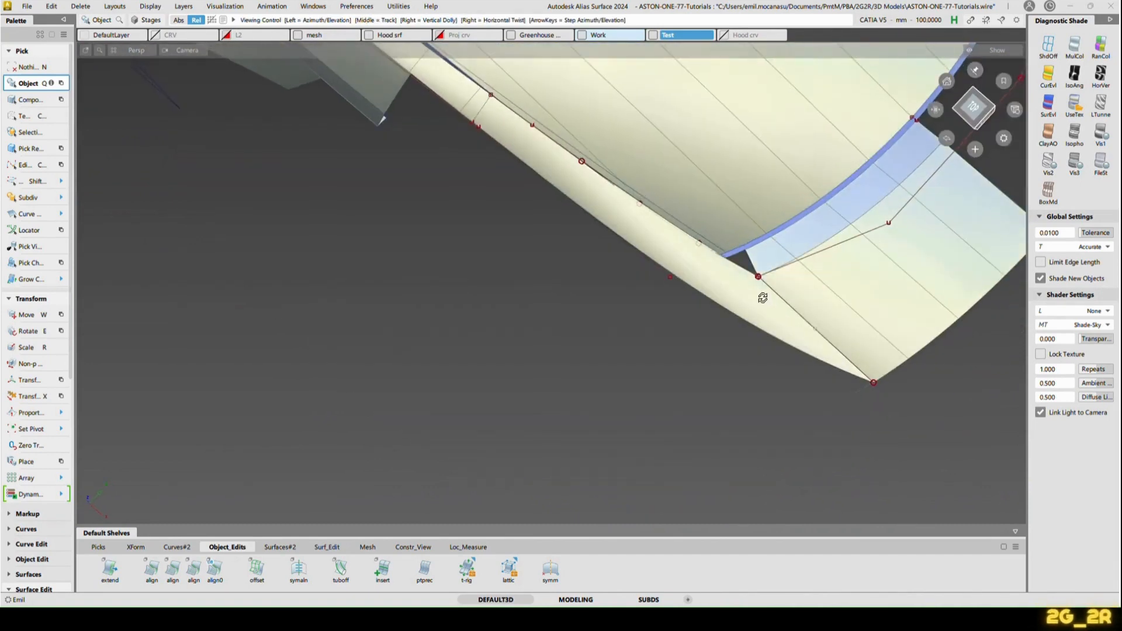
right_click_drag(777, 312, 776, 304, "alt+shift")
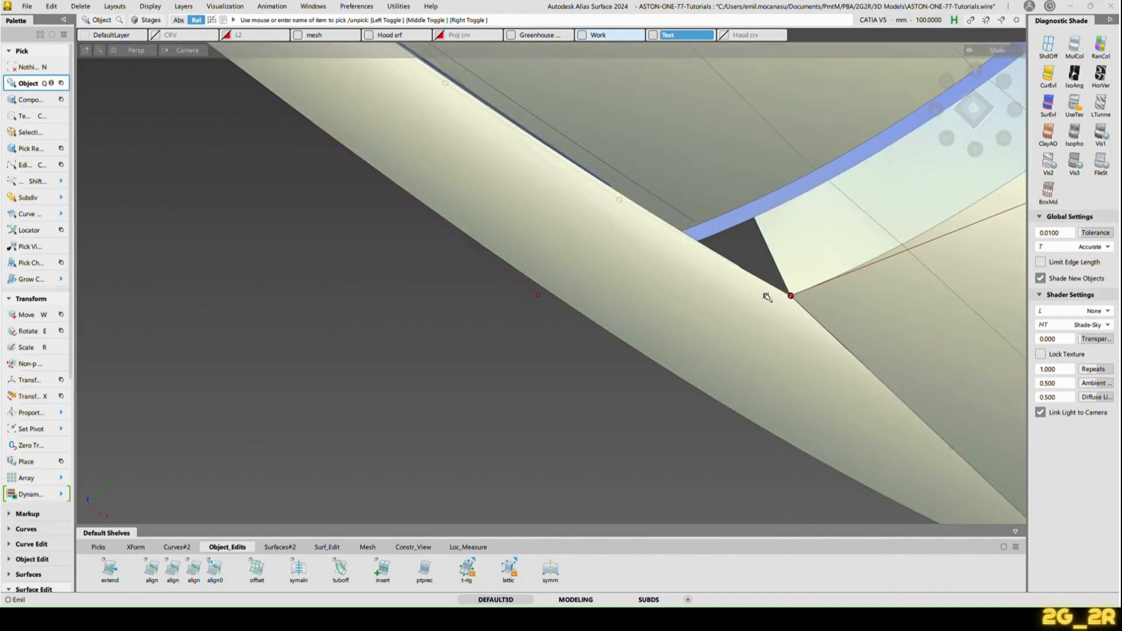
Step: Show the reference mesh and place a construction point on each of the two boundary curves either side of the rear window corner
left_click_drag(748, 288, 852, 326, "ctrl+shift")
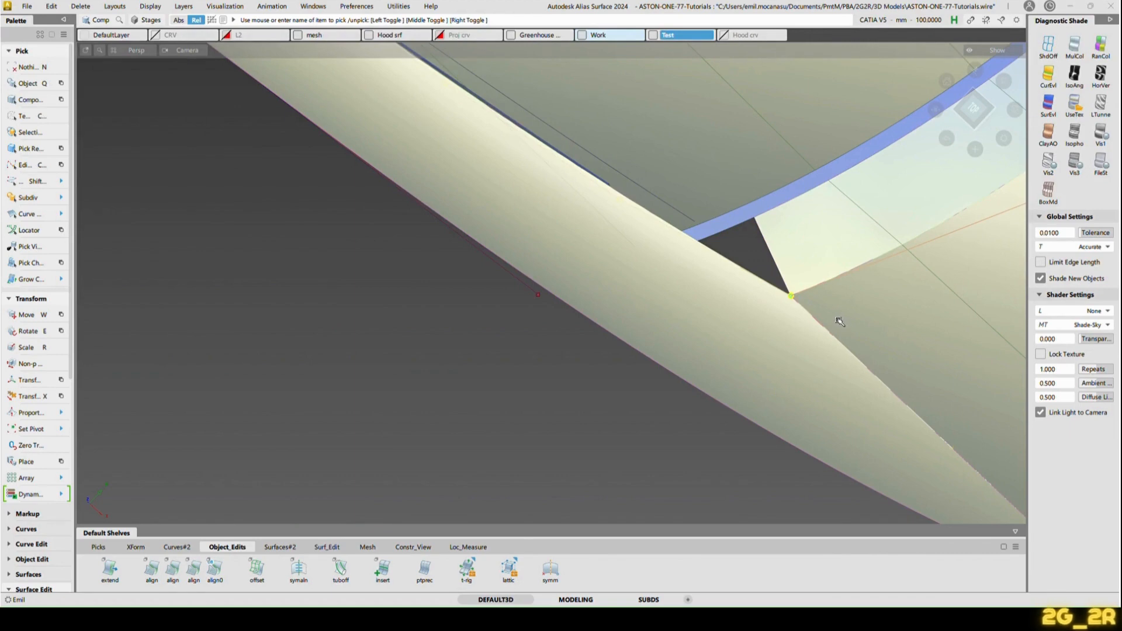
key("m")
key("q")
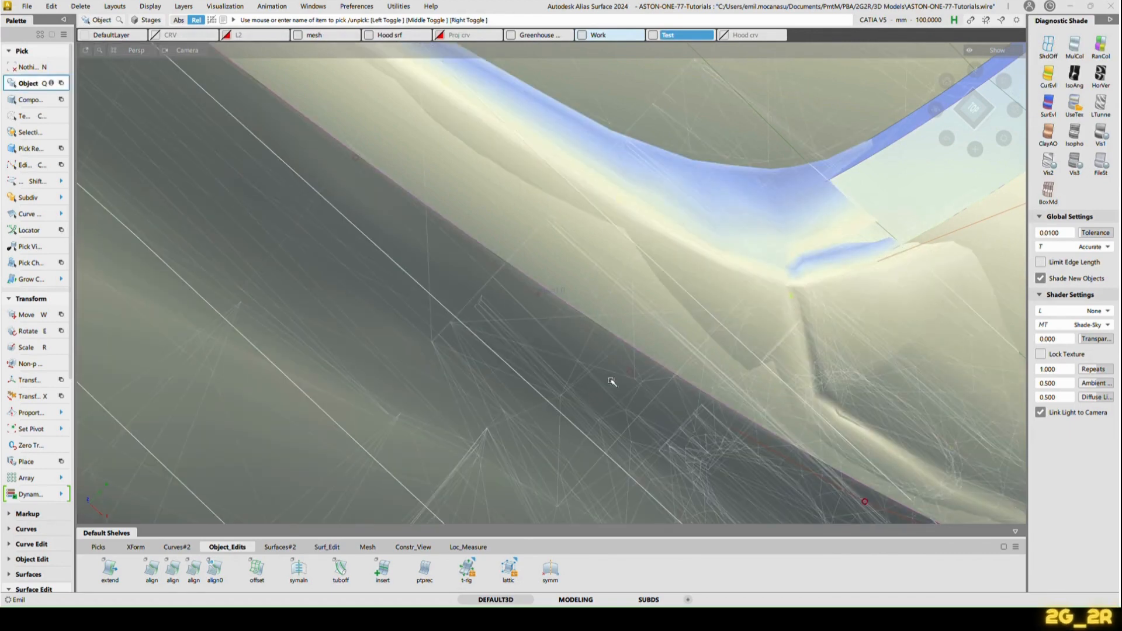
right_click_drag(623, 200, 676, 225, "alt+shift")
left_click_drag(639, 272, 731, 314, "alt+shift")
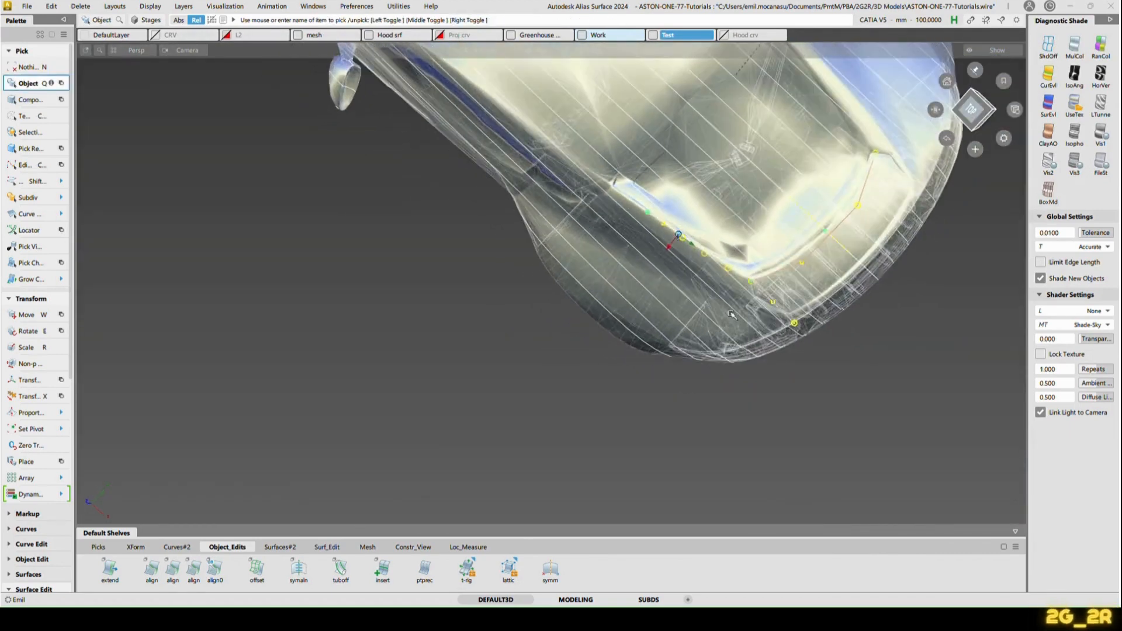
right_click_drag(731, 314, 709, 315, "alt+shift")
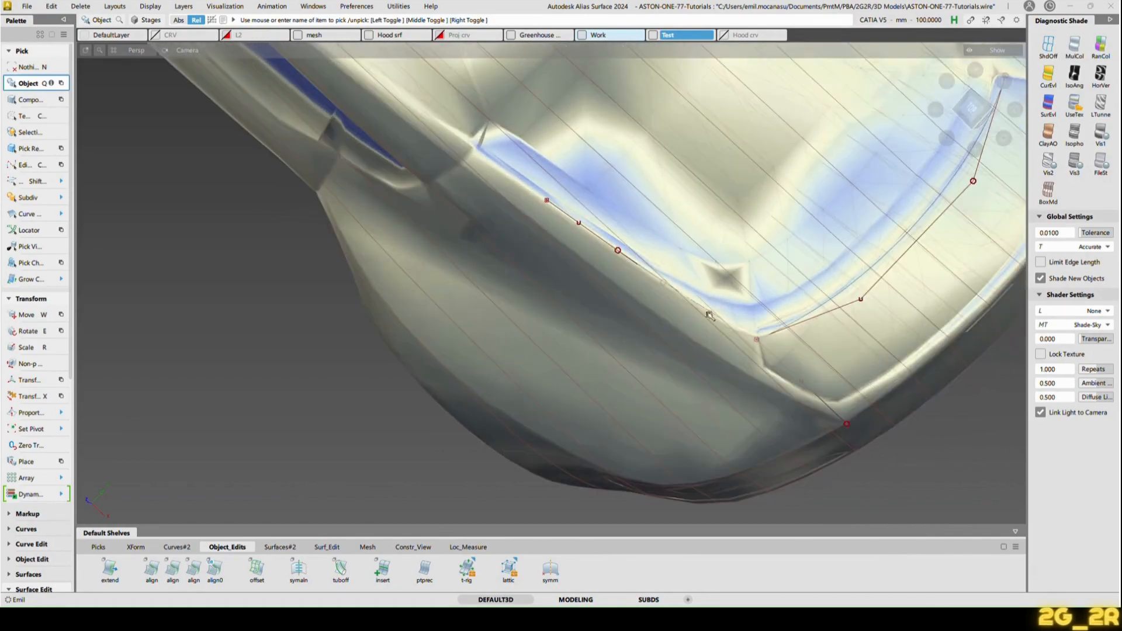
mouse_move(783, 367)
left_mouse_down("alt+shift")
mouse_move(798, 341)
mouse_move(799, 360)
left_mouse_up("alt+shift")
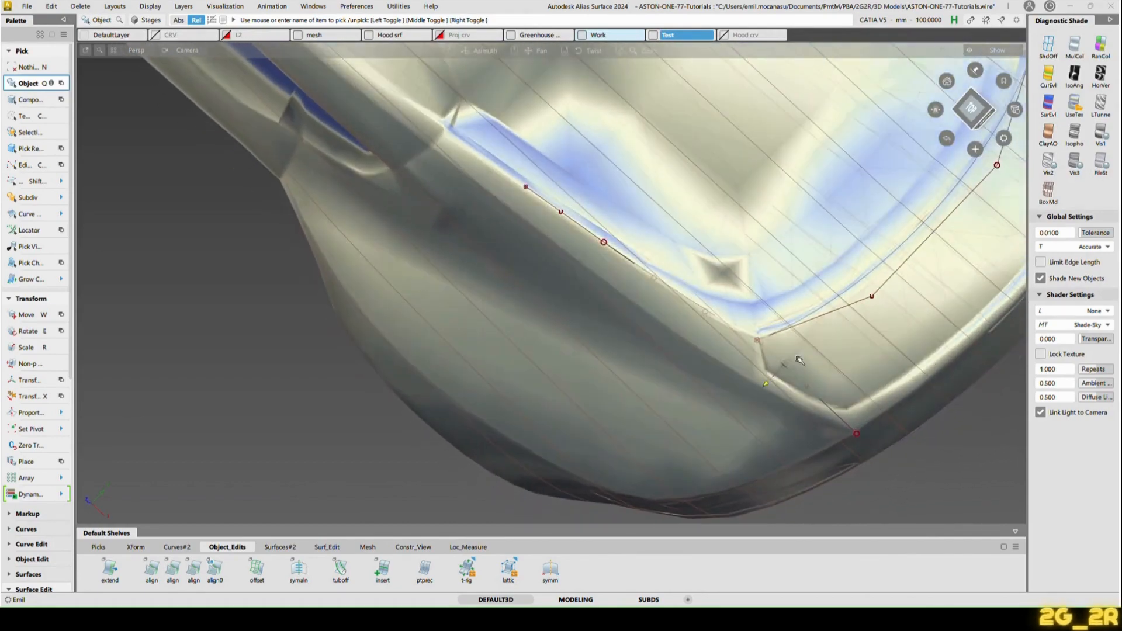
left_click(719, 346)
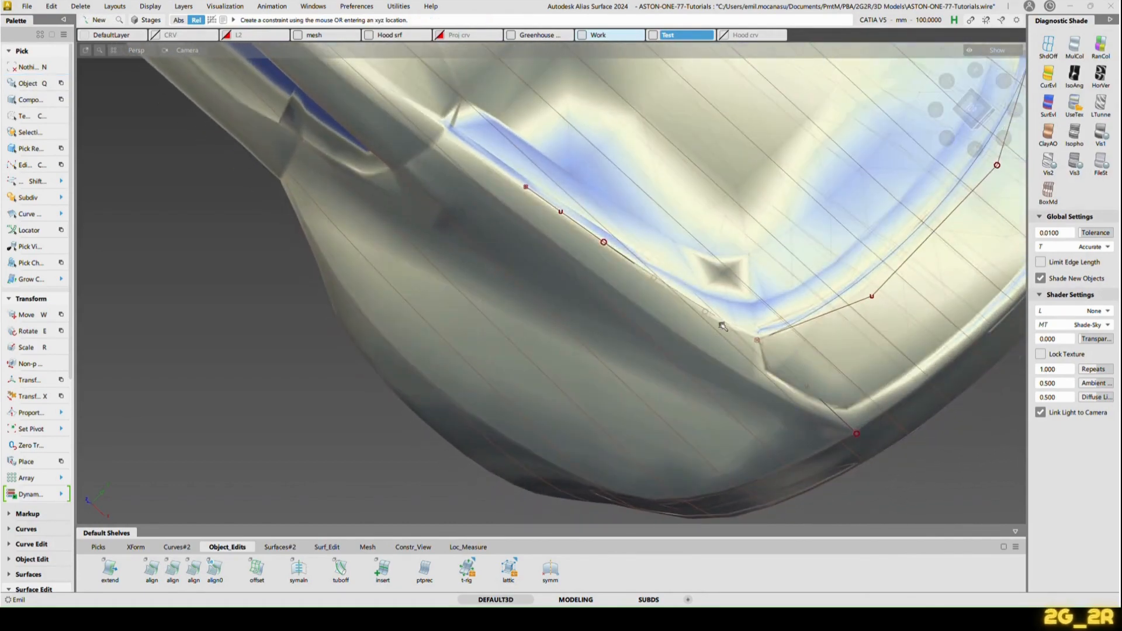
left_click(631, 264)
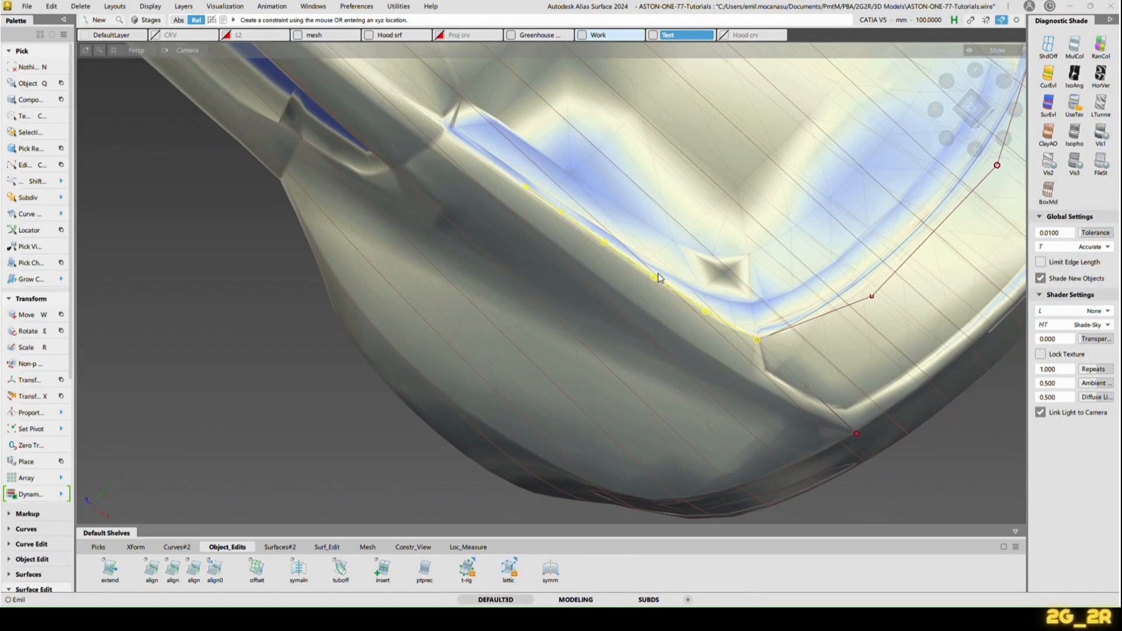
left_click(728, 271)
mouse_move(735, 286)
left_mouse_down()
mouse_move(750, 296)
mouse_move(739, 289)
left_mouse_up()
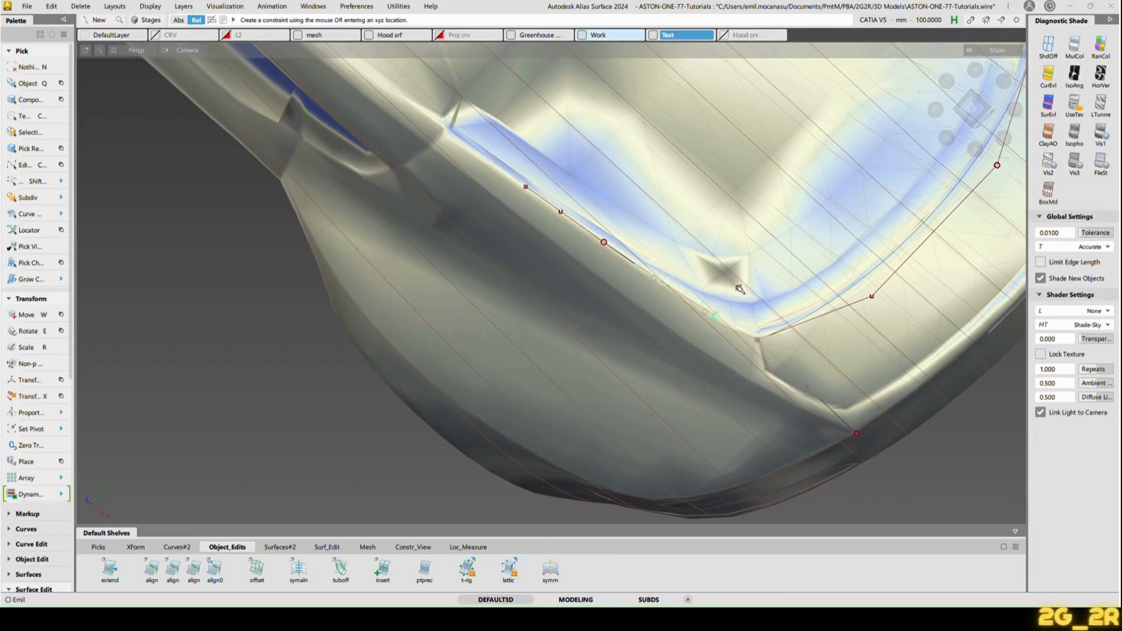
left_click(837, 305)
left_click(868, 327)
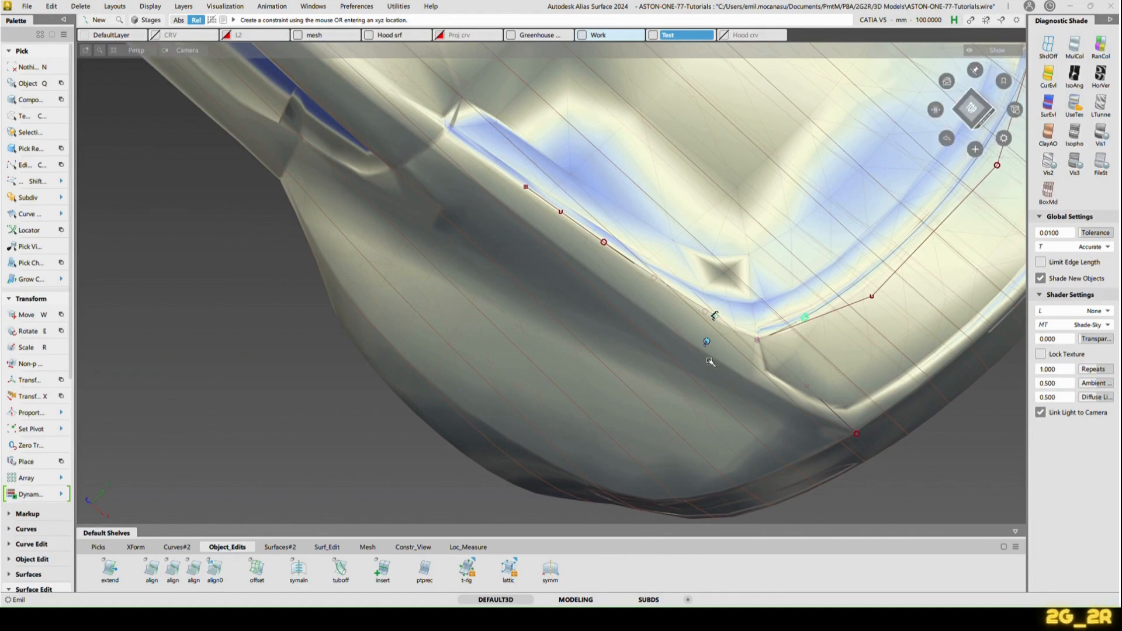
Step: Examine the rear corner and the placed points against the reference mesh from several angles, and hide the mesh layer
left_click_drag(707, 337, 743, 312, "alt+shift")
right_click_drag(784, 395, 752, 363, "alt+shift")
left_click_drag(747, 362, 738, 416, "alt+shift")
mouse_move(869, 355)
left_mouse_down("alt+shift")
mouse_move(748, 348)
mouse_move(742, 393)
mouse_move(822, 324)
mouse_move(829, 298)
left_mouse_up("alt+shift")
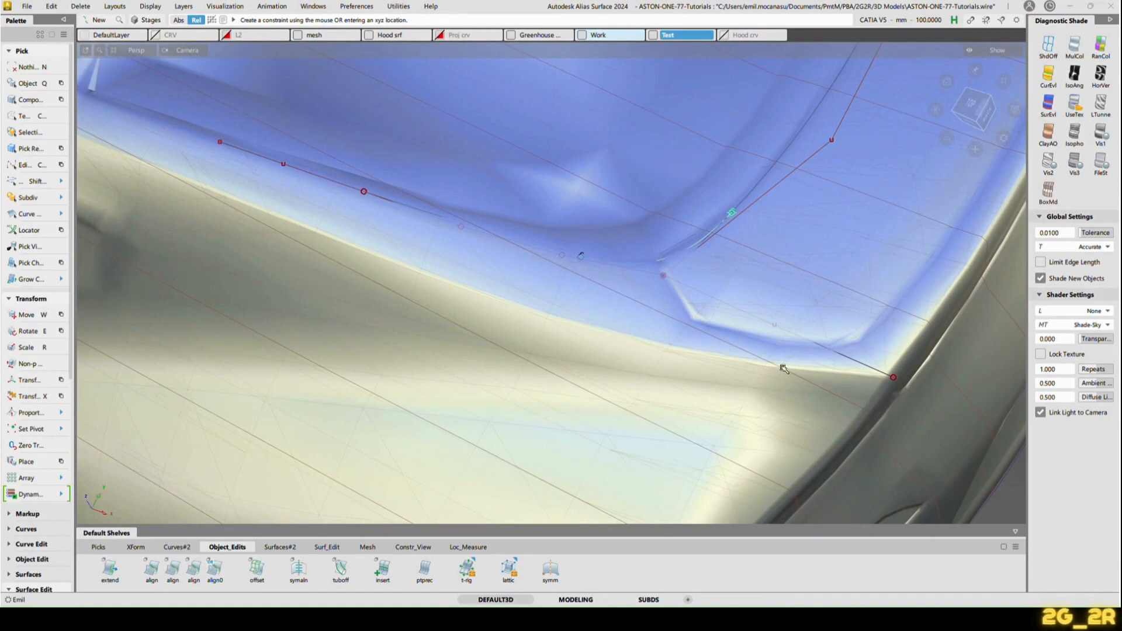
left_click_drag(784, 369, 891, 376, "alt+shift")
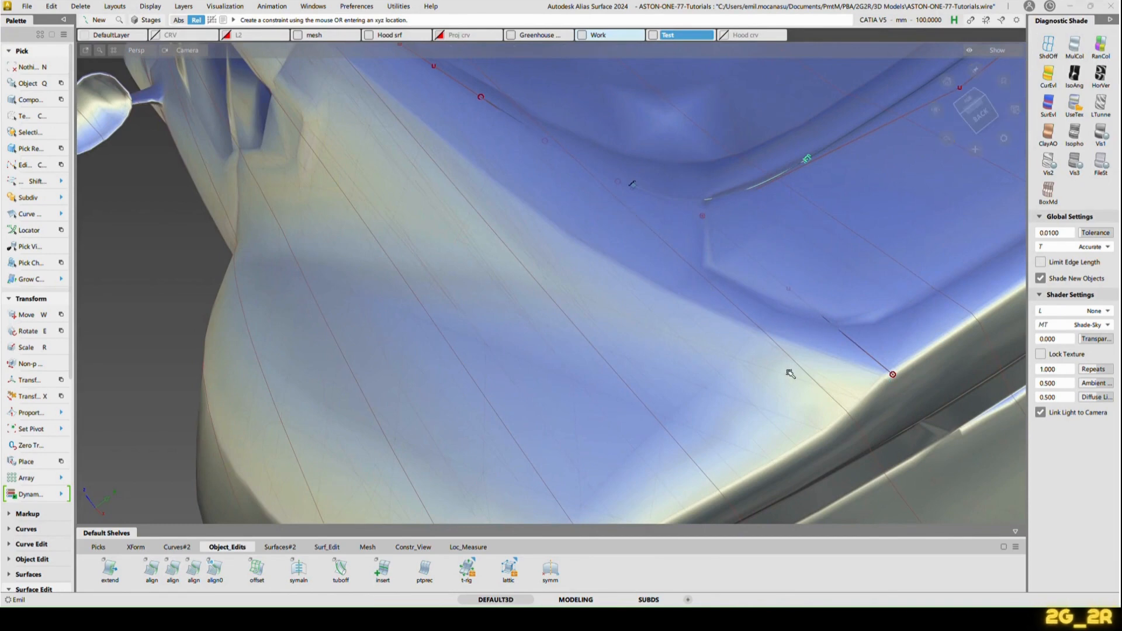
left_click_drag(941, 311, 860, 356, "alt+shift")
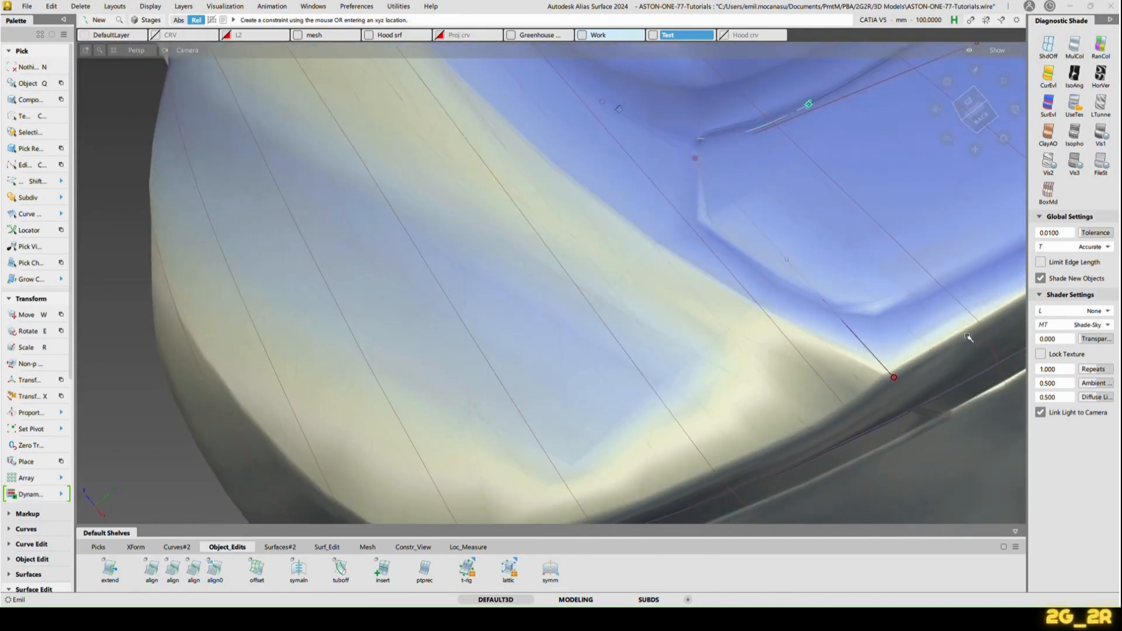
left_click_drag(961, 328, 875, 335, "alt+shift")
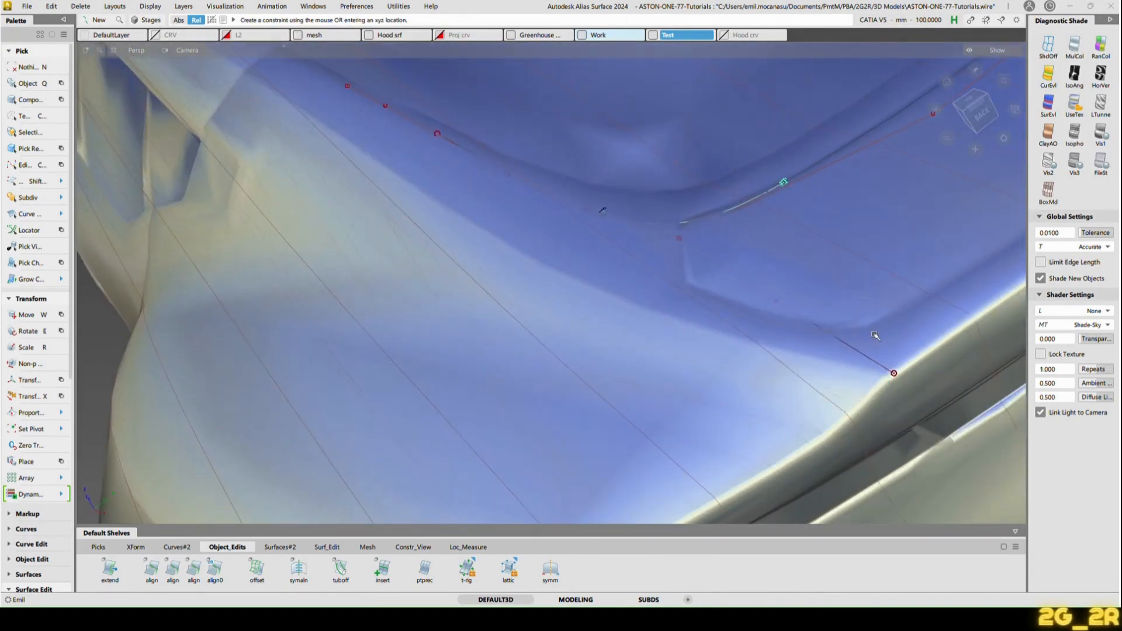
left_click(314, 36)
Step: Draw an edit point line from each construction point to the outer edge, one across the rail surface and one across the rear skin
left_click_drag(368, 95, 764, 268, "alt+shift")
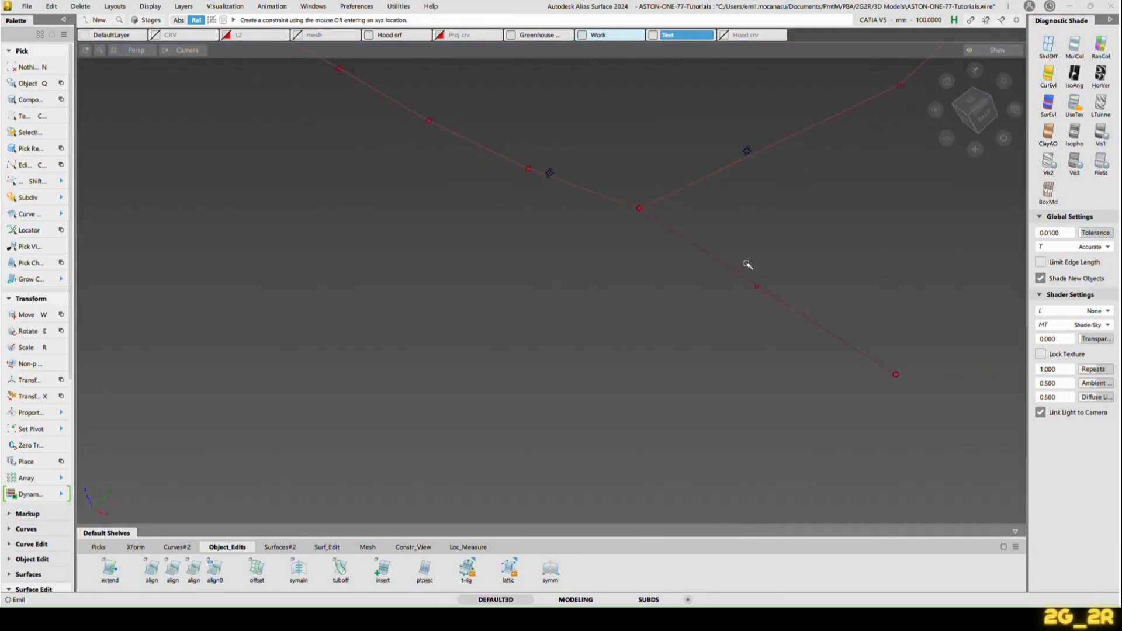
left_click_drag(686, 228, 721, 273, "alt+shift")
middle_click_drag(634, 166, 643, 207, "alt+shift")
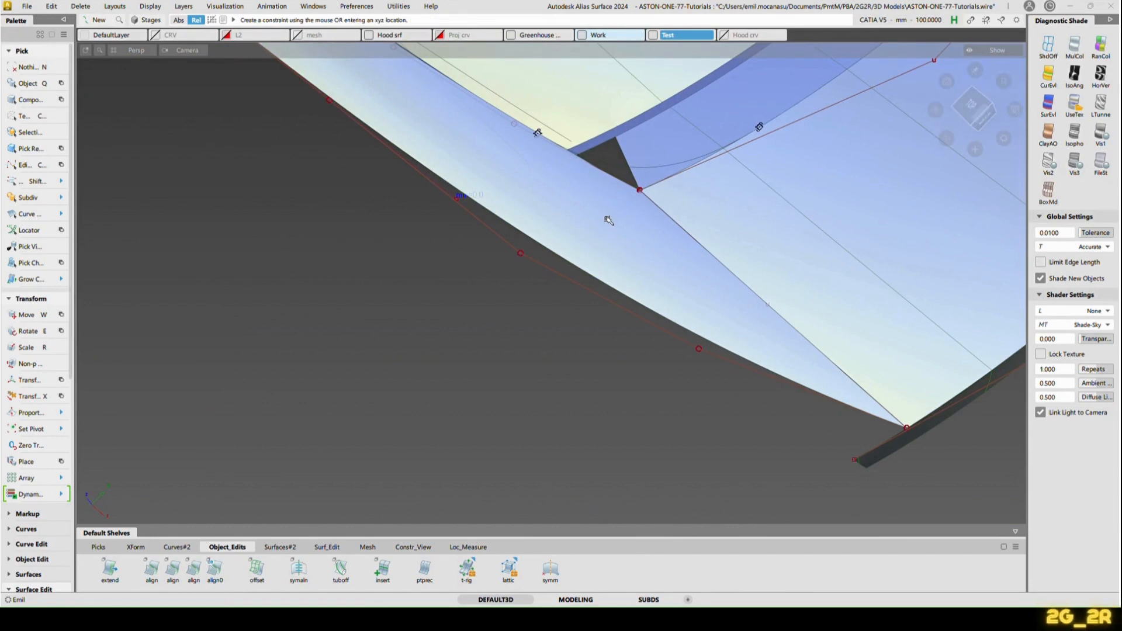
middle_click_drag(614, 258, 575, 175, "ctrl+shift")
left_click(528, 236)
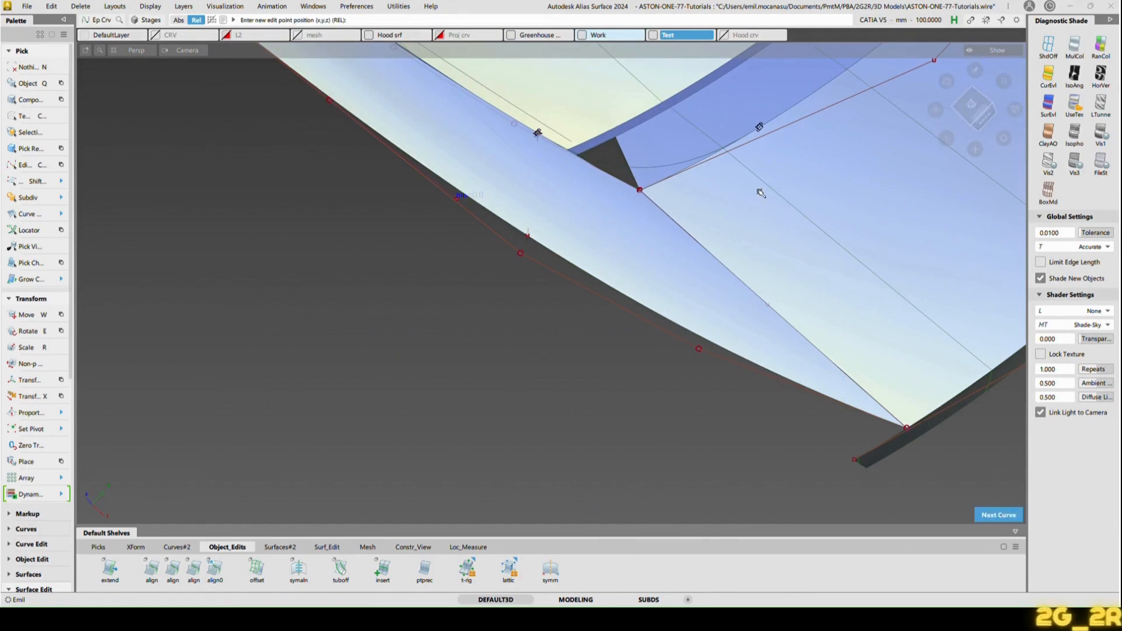
middle_click_drag(959, 300, 909, 326, "alt+shift")
left_click(921, 318)
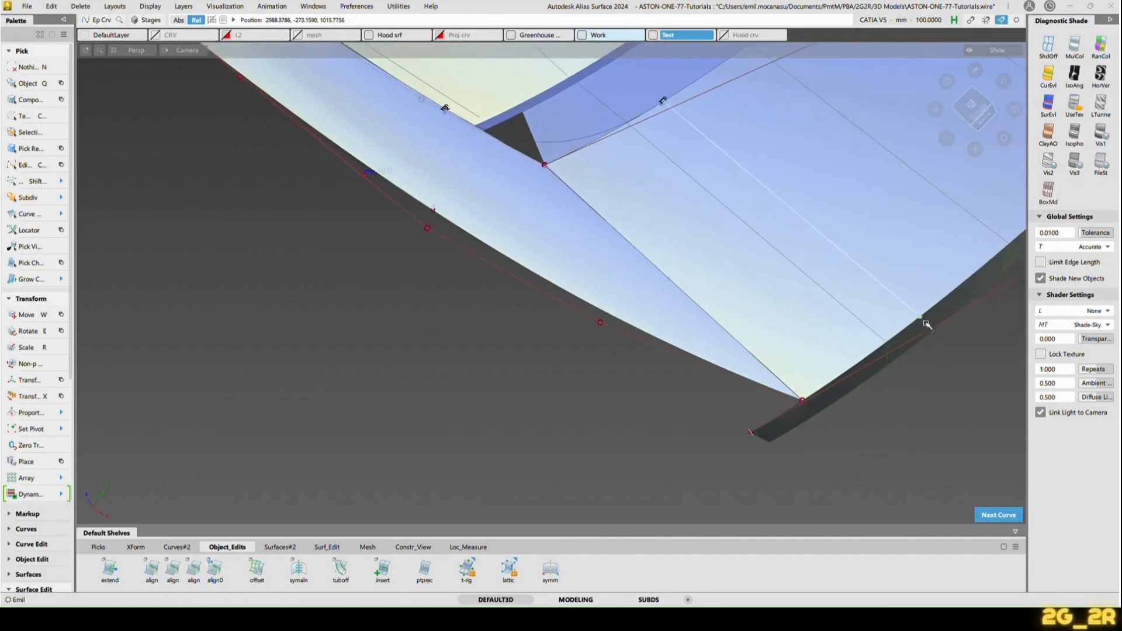
left_click_drag(926, 324, 920, 327)
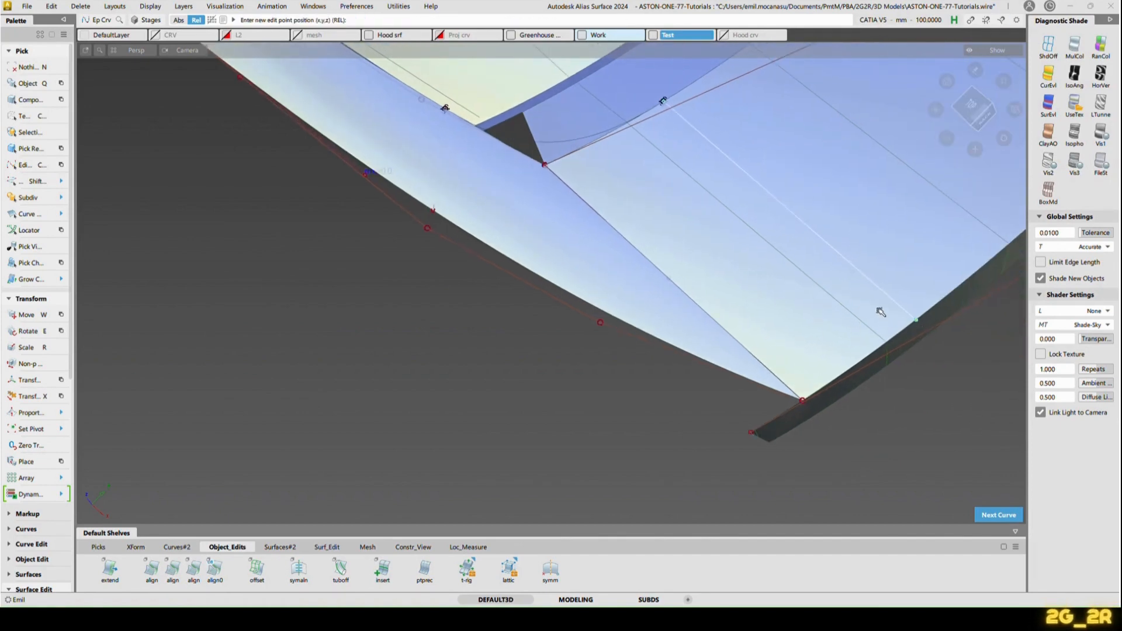
Step: Project the two lines along the surface normals onto the rail surface and the rear skin surface
left_click(808, 196)
key("space")
left_click(776, 199)
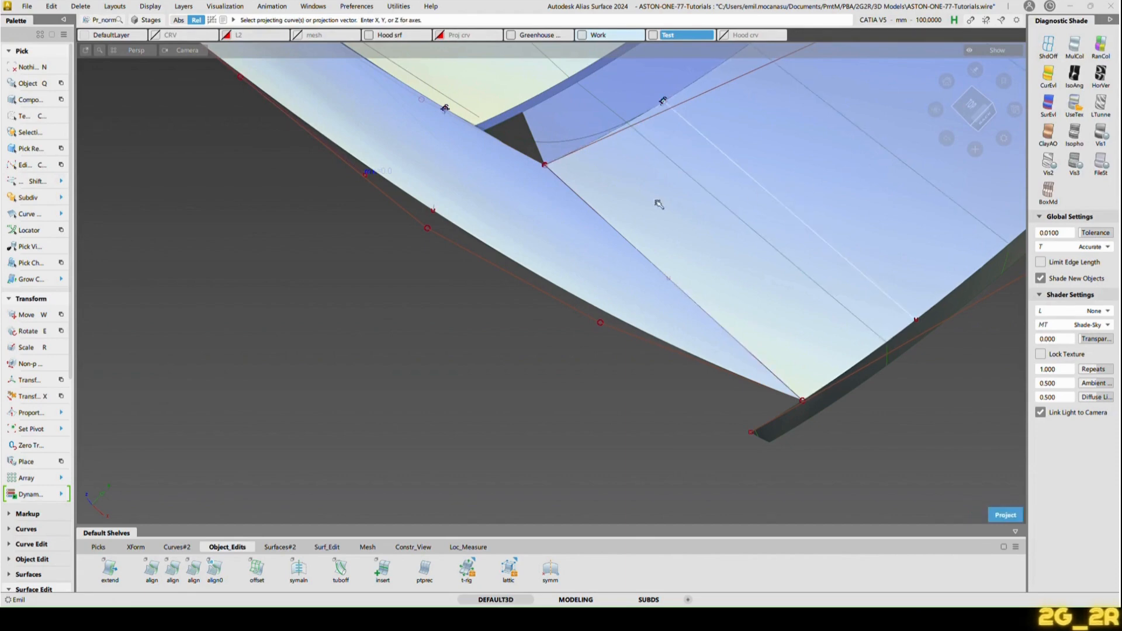
key("space")
left_click(471, 184)
key("space")
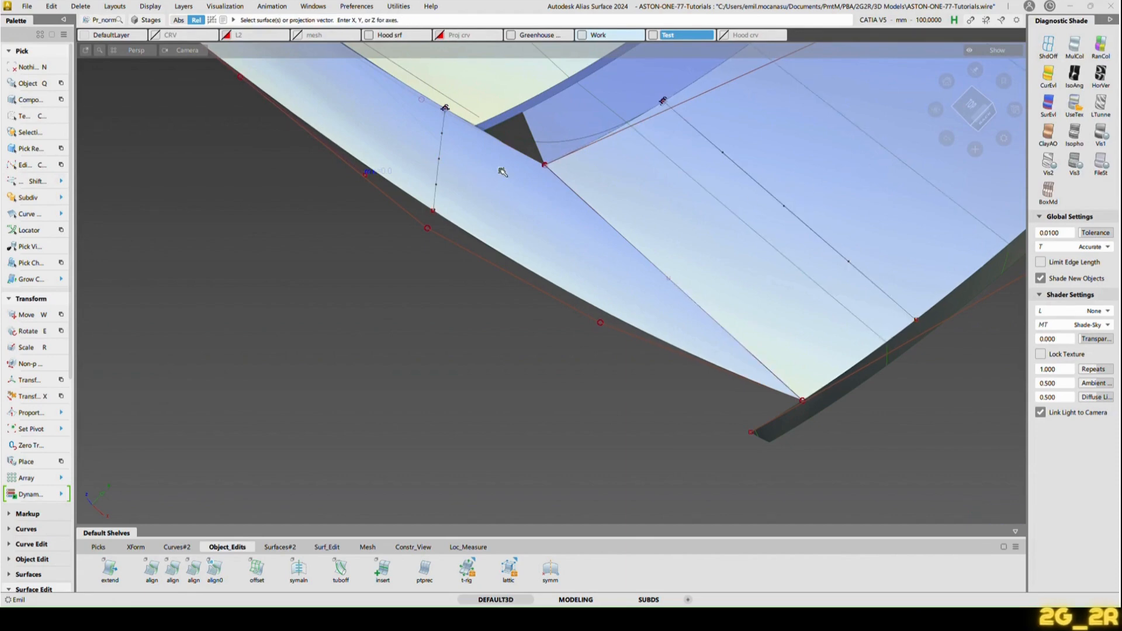
left_click_drag(453, 186, 427, 182, "ctrl+shift")
left_click(436, 182)
left_click(770, 194)
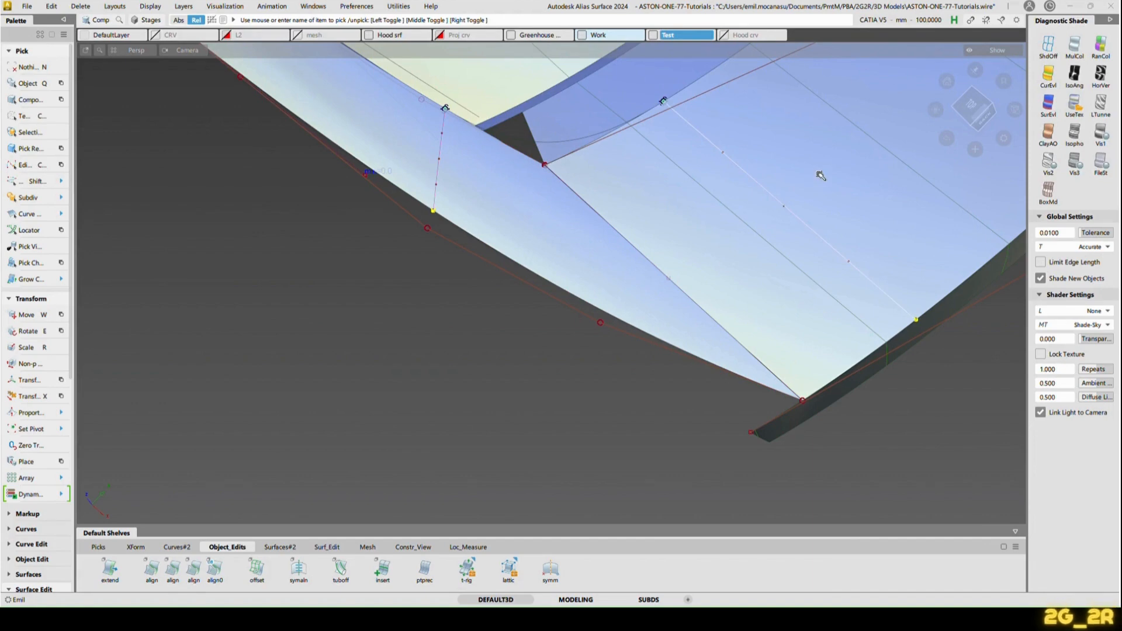
key("n")
Step: Create a Freeform Blend across the corner between the two projected curves, with the Side 1 end set to Edge Align
right_click_drag(439, 183, 454, 180, "ctrl+shift")
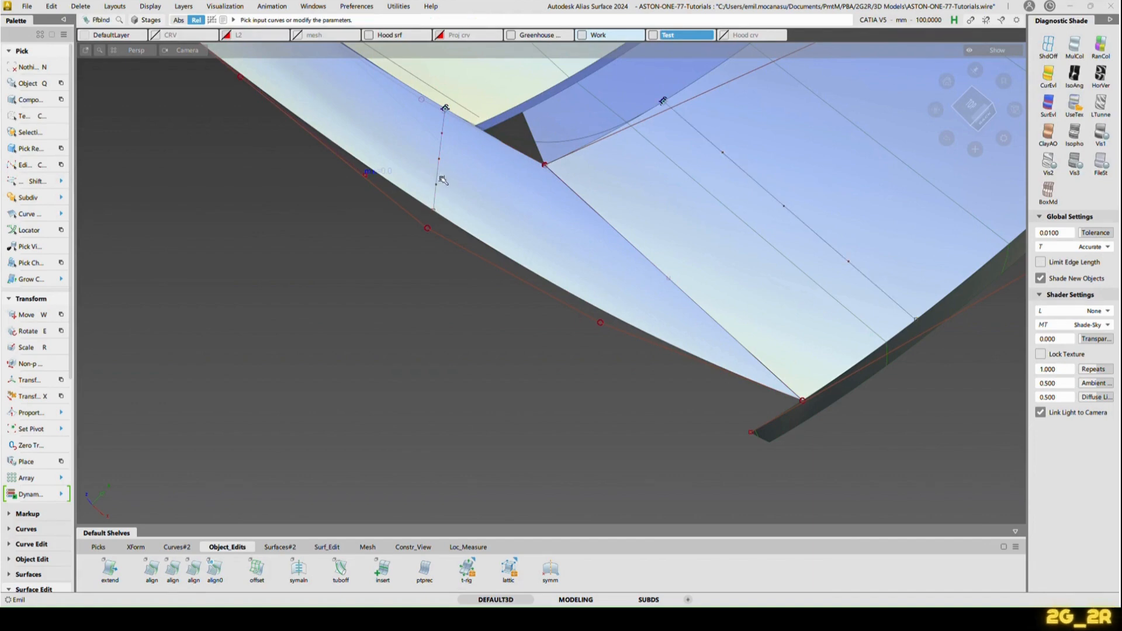
left_click(438, 178)
middle_click_drag(716, 182, 534, 188, "alt+shift")
left_click(558, 178)
left_click_drag(528, 218, 377, 211, "alt+shift")
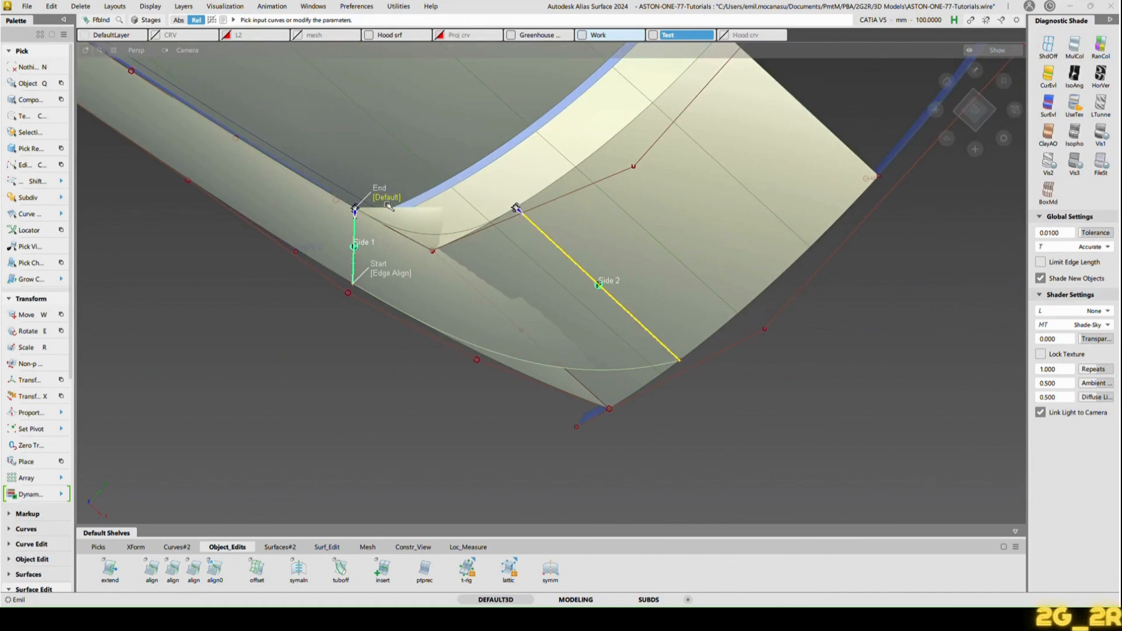
left_click(388, 201)
Step: Examine how the corner blend meets the rail, the rear skin and the outer boundary edges
left_click_drag(458, 250, 457, 241, "alt+shift")
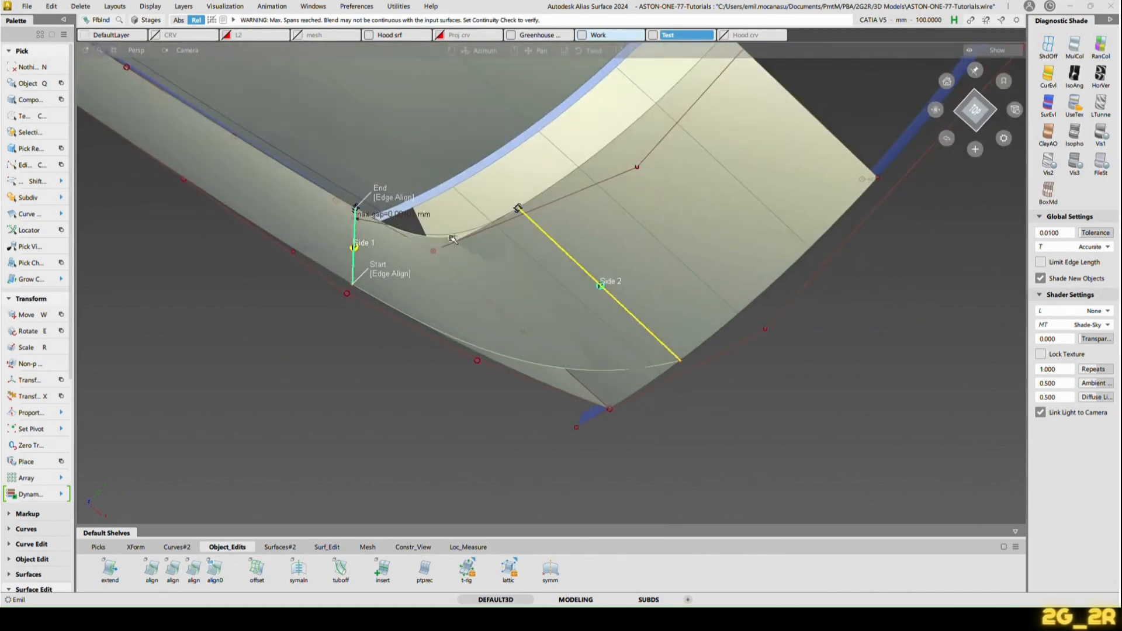
right_click_drag(451, 242, 496, 243, "alt+shift")
middle_click_drag(451, 243, 546, 241, "alt+shift")
left_click(475, 264, "alt+shift")
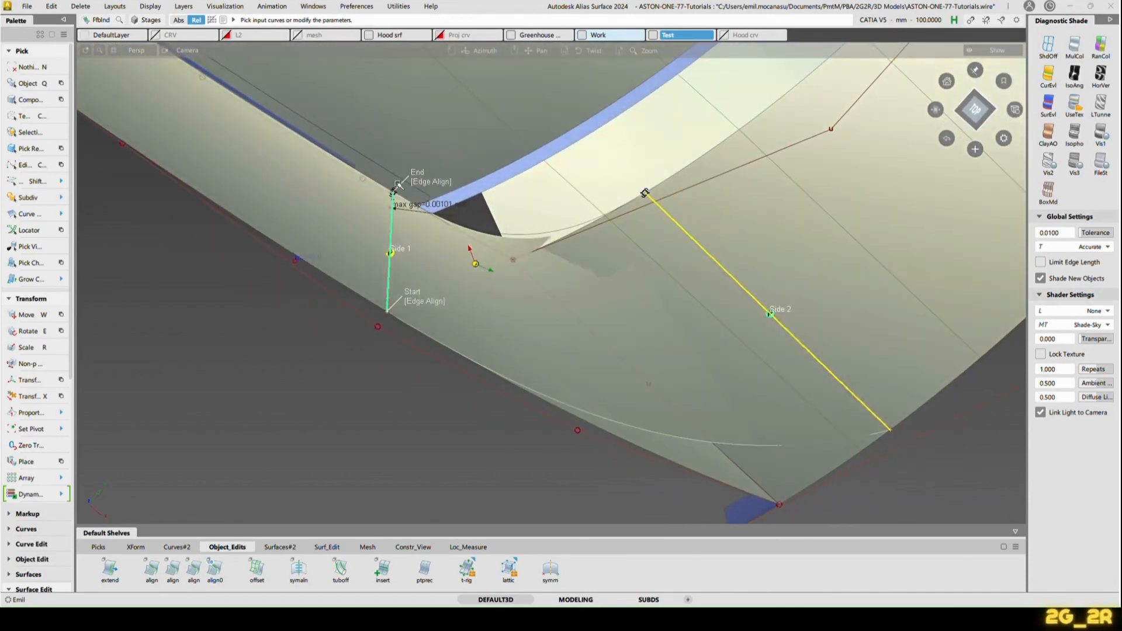
left_click(557, 212)
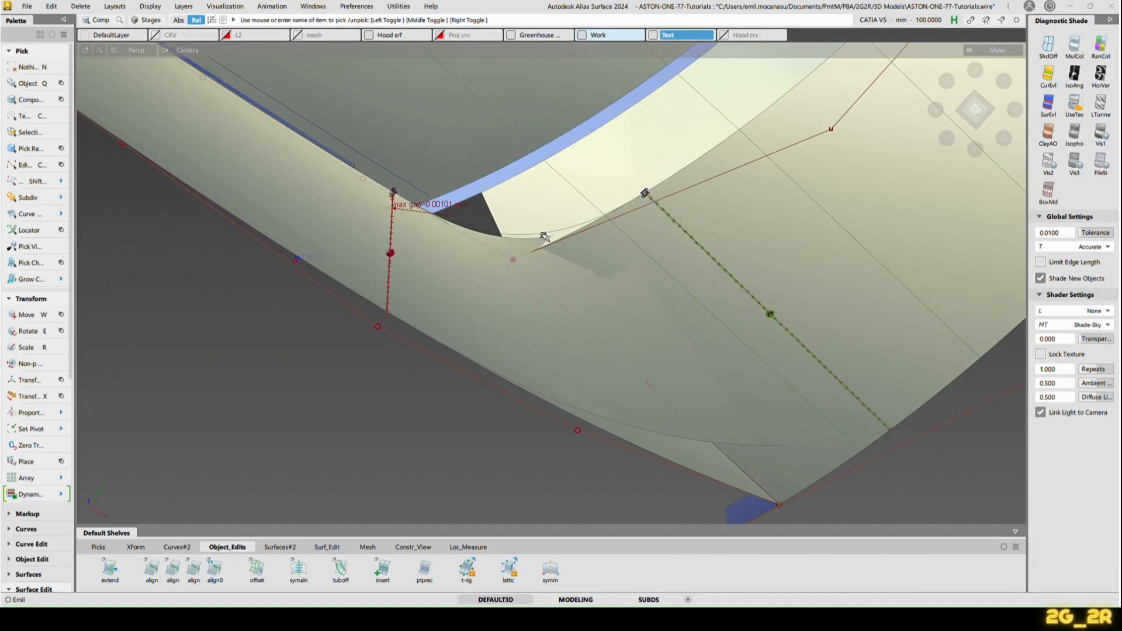
mouse_move(696, 328)
left_mouse_down("alt+shift")
mouse_move(705, 335)
mouse_move(701, 273)
mouse_move(713, 228)
mouse_move(724, 358)
mouse_move(734, 362)
mouse_move(758, 256)
left_mouse_up("alt+shift")
middle_click_drag(811, 367, 841, 257, "alt+shift")
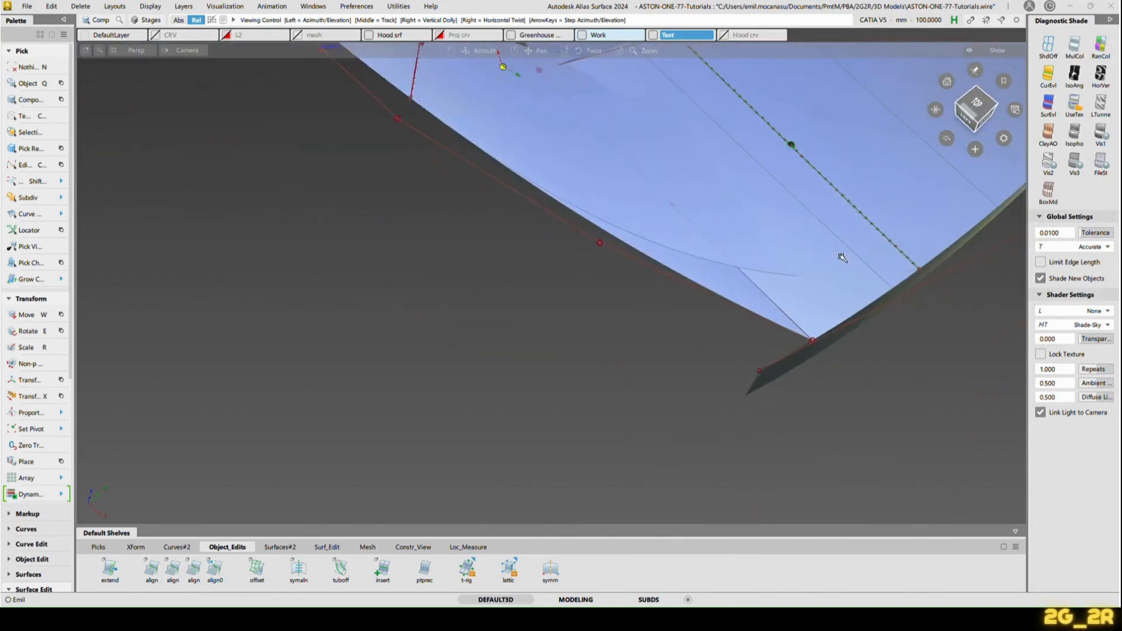
left_click_drag(838, 253, 732, 233, "alt+shift")
middle_click_drag(732, 234, 724, 283, "alt+shift")
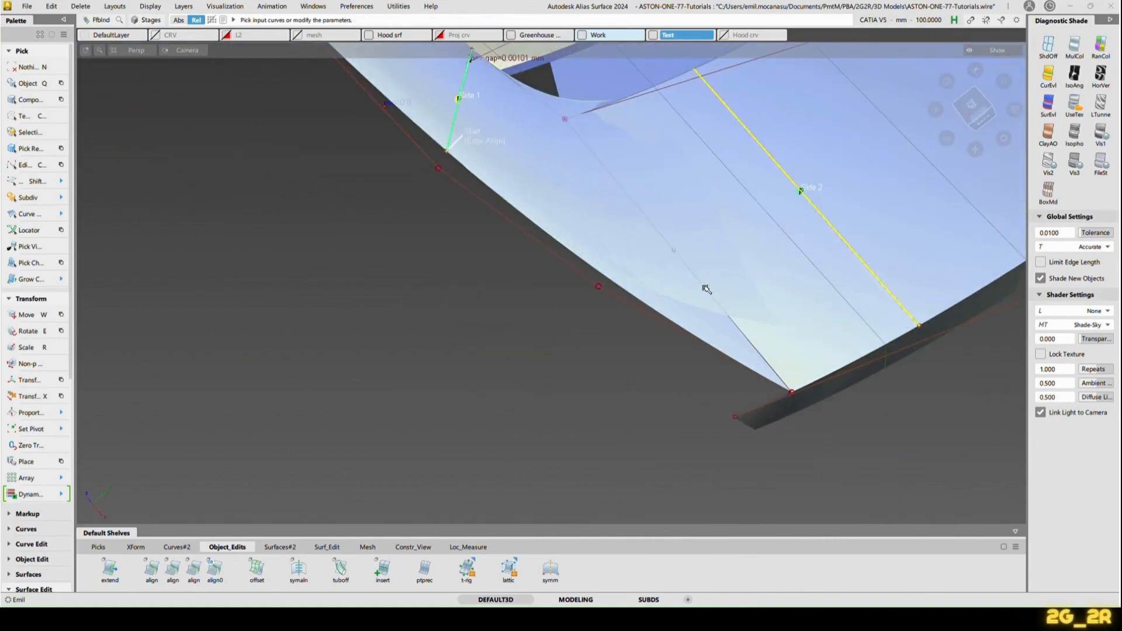
right_click_drag(823, 300, 713, 275, "alt+shift")
middle_click_drag(713, 276, 518, 201, "alt+shift")
left_click_drag(518, 200, 545, 148, "alt+shift")
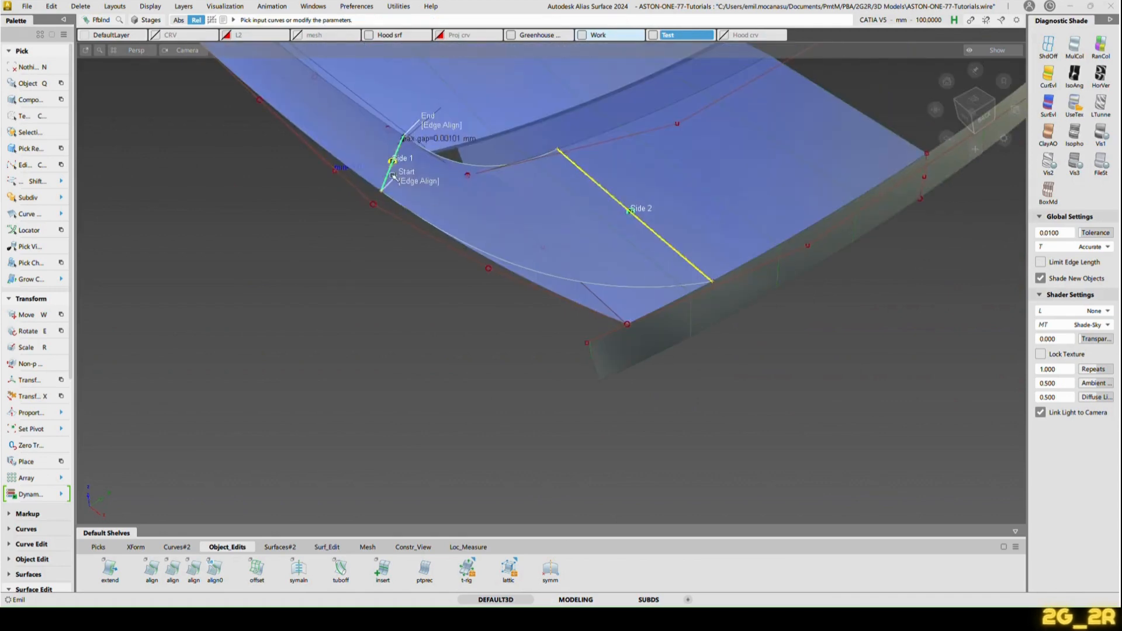
Step: Set the blend's Side 1 start to Default and shorten the Side 2 range so the blend covers only the corner's inner part
left_click(418, 181)
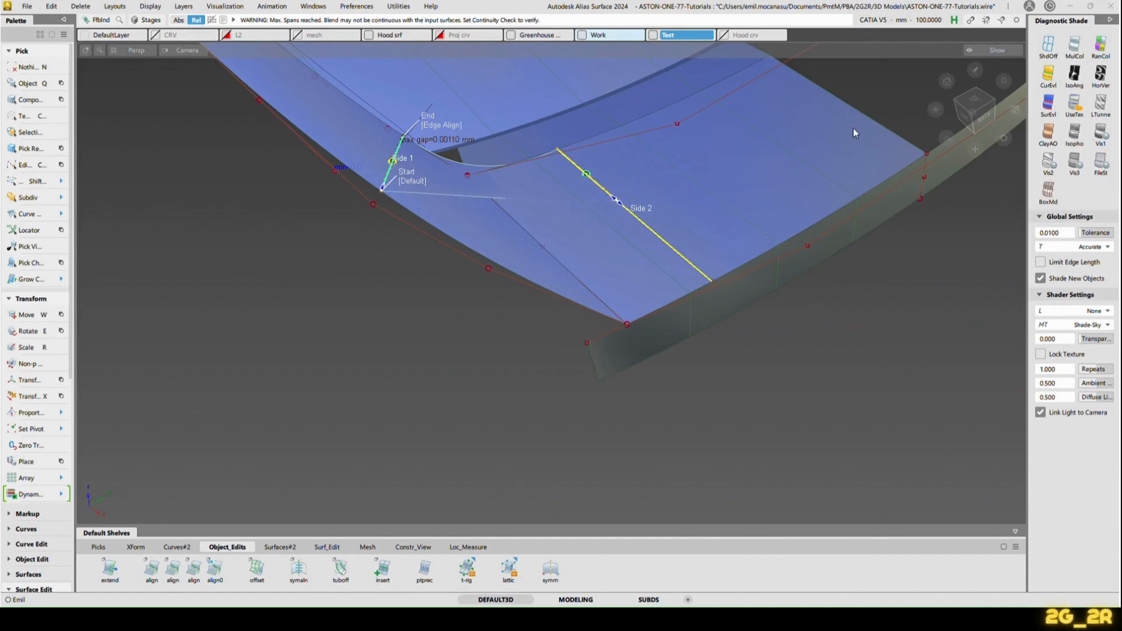
left_click_drag(654, 263, 608, 207, "alt+shift")
left_click(418, 225)
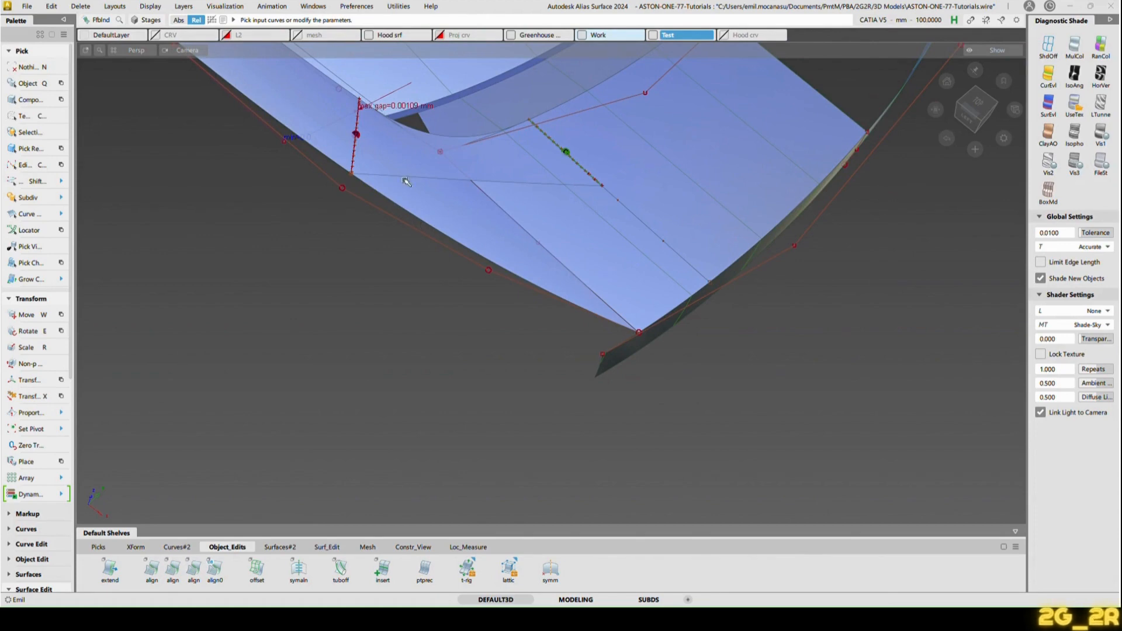
Step: Build a Square surface at the rear corner from the blend's edge with G2 Curvature, the two outer edges set to Free, and the skin's projected curve
left_click_drag(584, 263, 602, 275, "alt+shift")
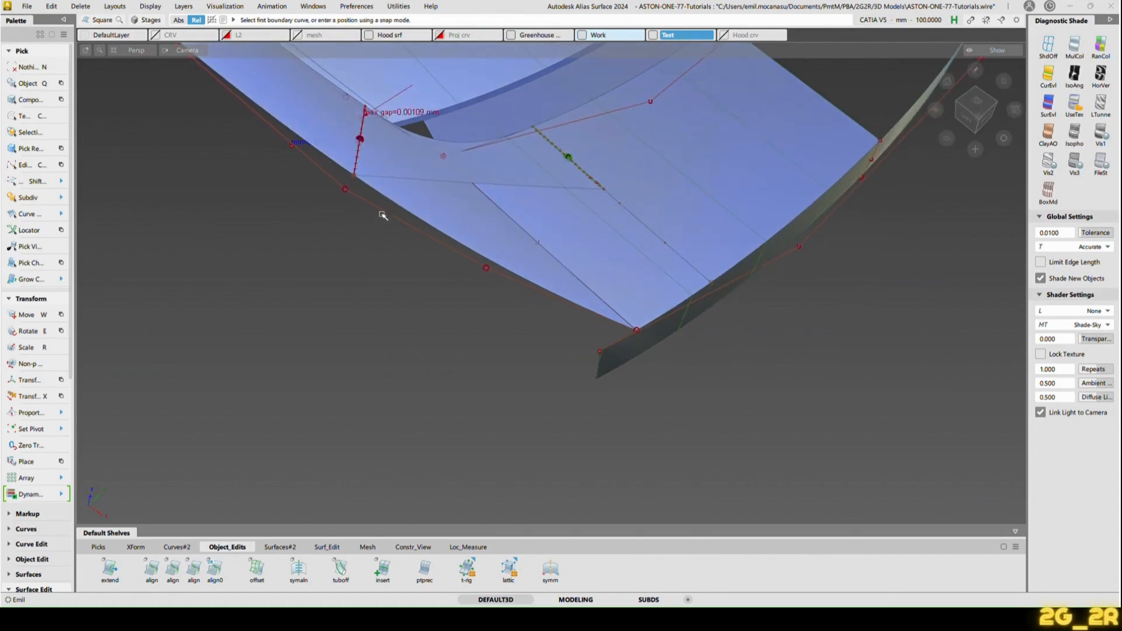
left_click(407, 182)
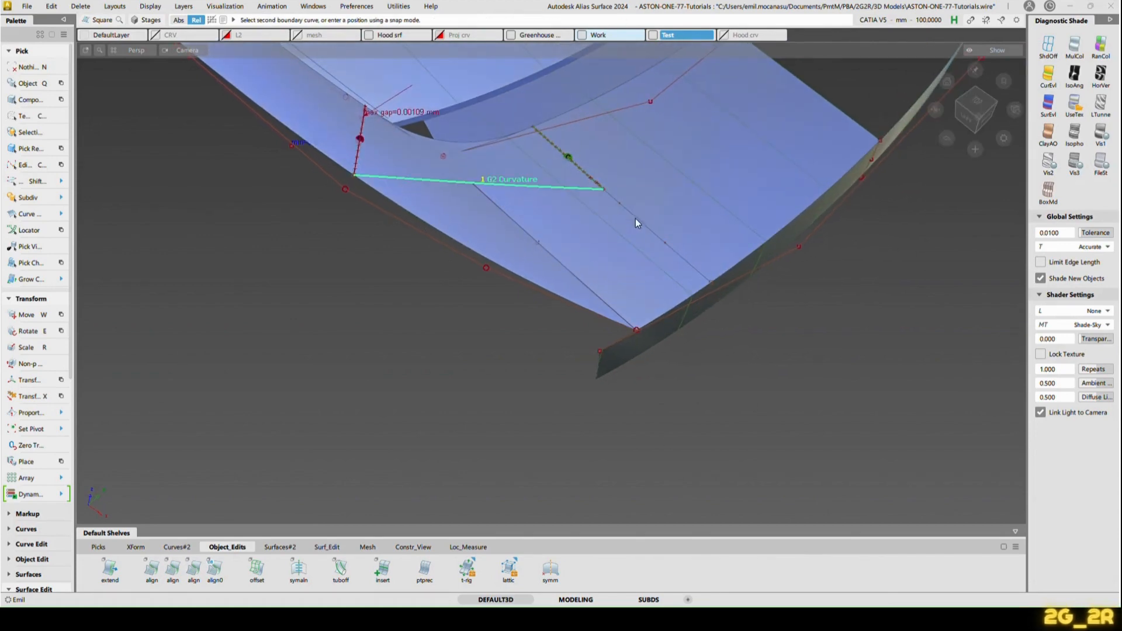
left_click(508, 264)
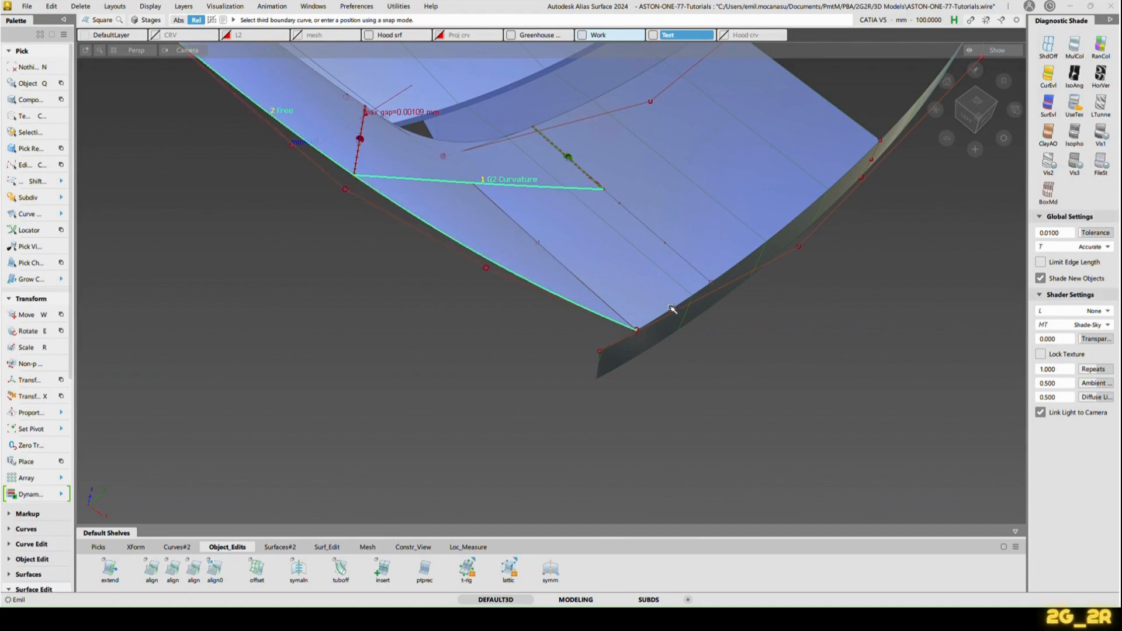
left_click(710, 349)
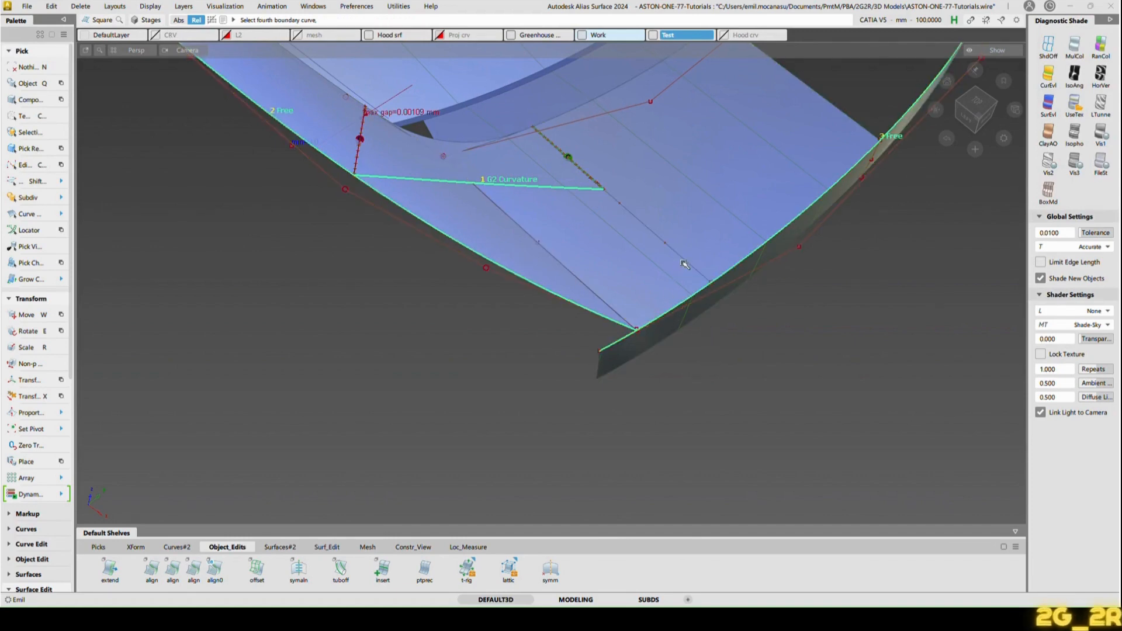
left_click(685, 265)
mouse_move(691, 266)
left_mouse_down("alt+shift")
mouse_move(643, 316)
mouse_move(553, 348)
mouse_move(629, 341)
mouse_move(634, 318)
left_mouse_up("alt+shift")
key("ctrl+z")
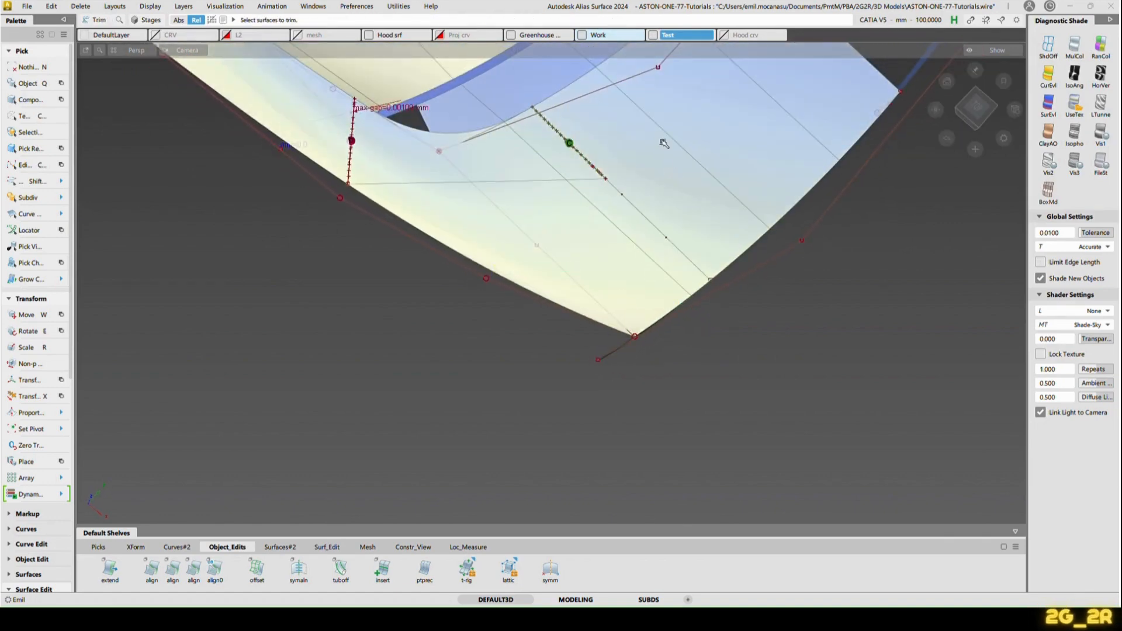
Step: Trim the rail and rear skin surfaces back to their projected curves around the rear corner patch and check the result
left_click(454, 196)
right_click_drag(683, 195, 639, 275, "alt+shift")
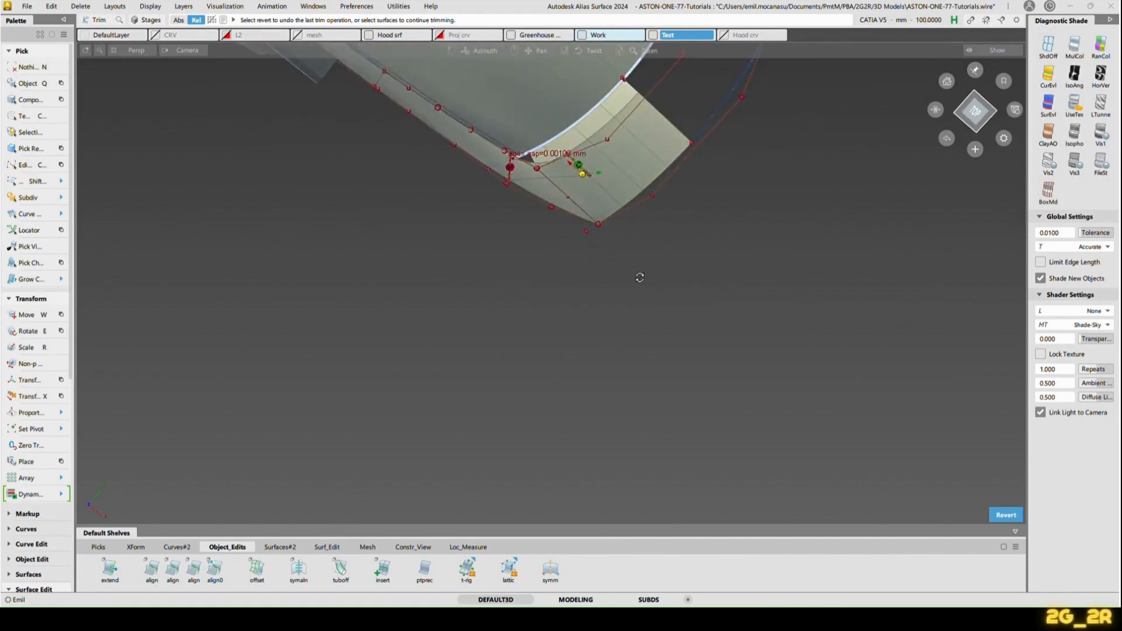
left_click_drag(638, 275, 637, 247, "alt+shift")
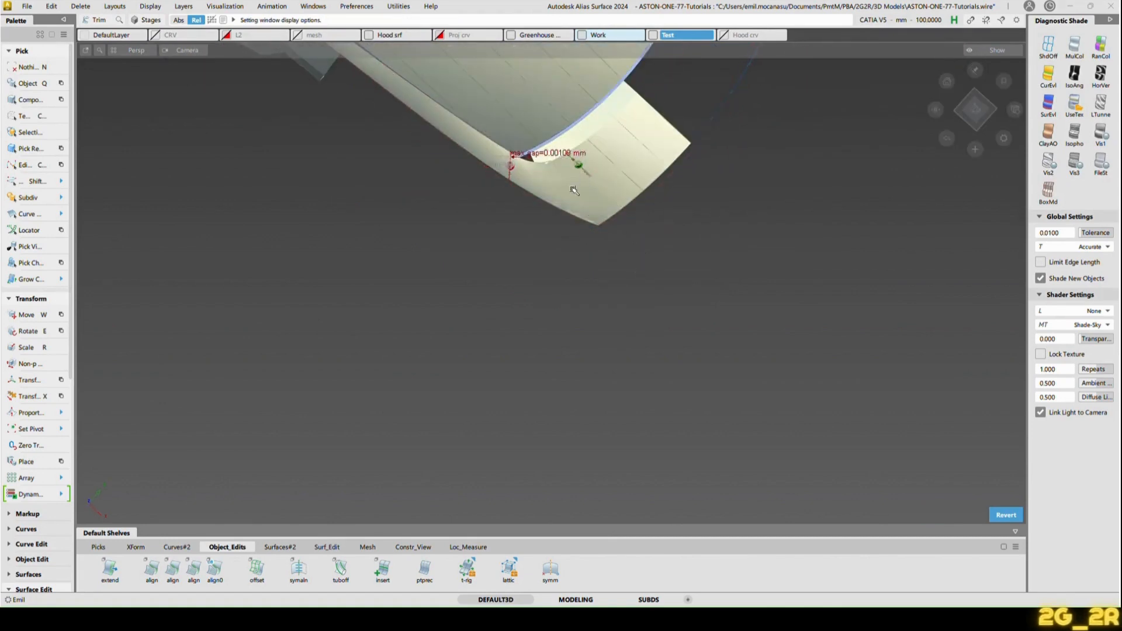
left_click_drag(575, 191, 593, 185, "alt+shift")
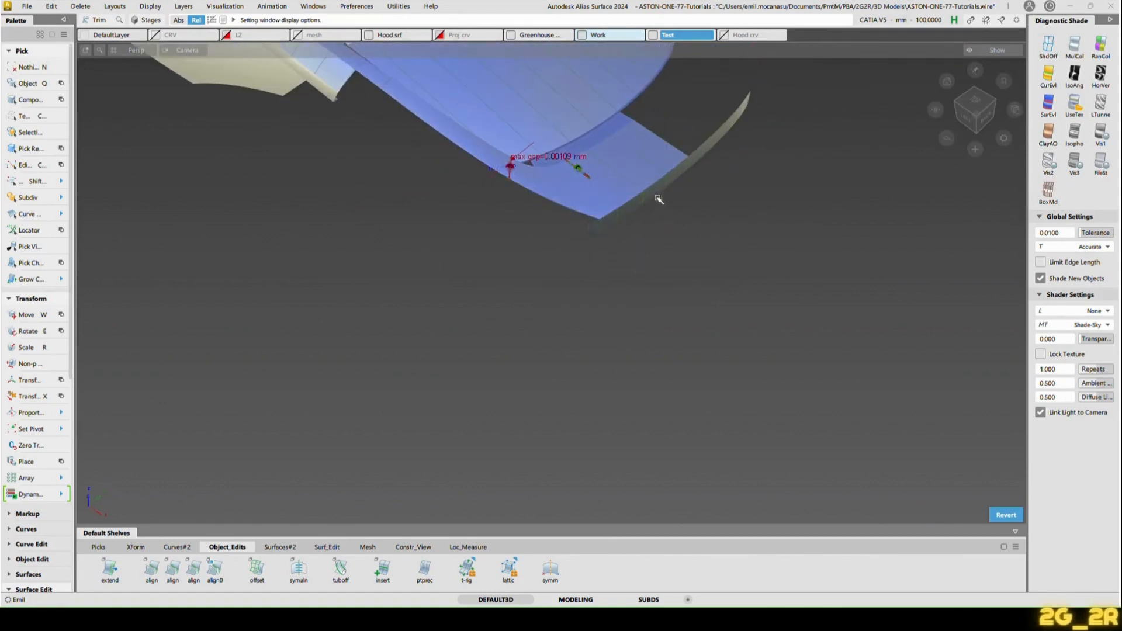
mouse_move(658, 188)
left_mouse_down("alt+shift")
mouse_move(643, 205)
mouse_move(596, 165)
mouse_move(596, 182)
left_mouse_up("alt+shift")
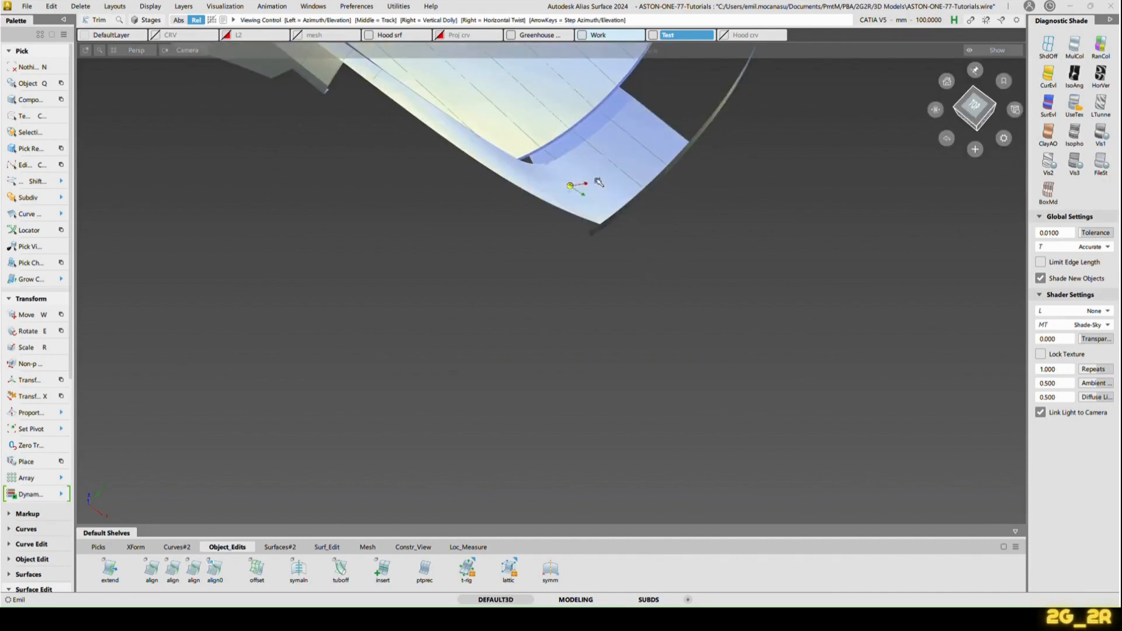
key("alt+m")
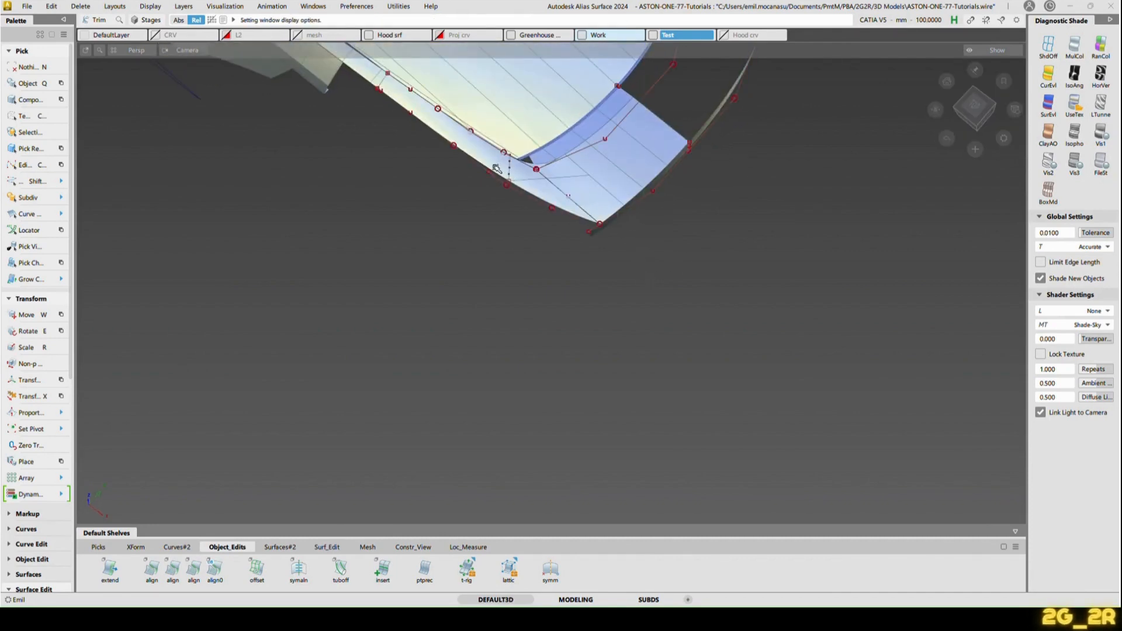
left_click(496, 168)
key("space")
left_click_drag(656, 270, 587, 346, "alt+shift")
left_click_drag(601, 188, 405, 119, "alt+shift")
left_click_drag(754, 194, 777, 256, "alt+shift")
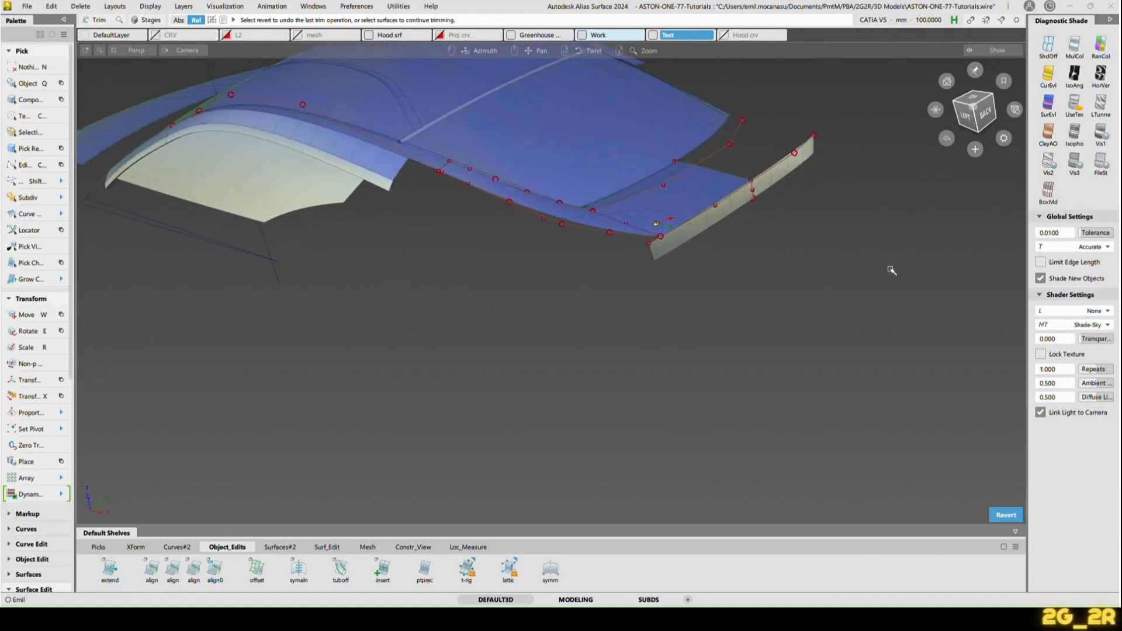